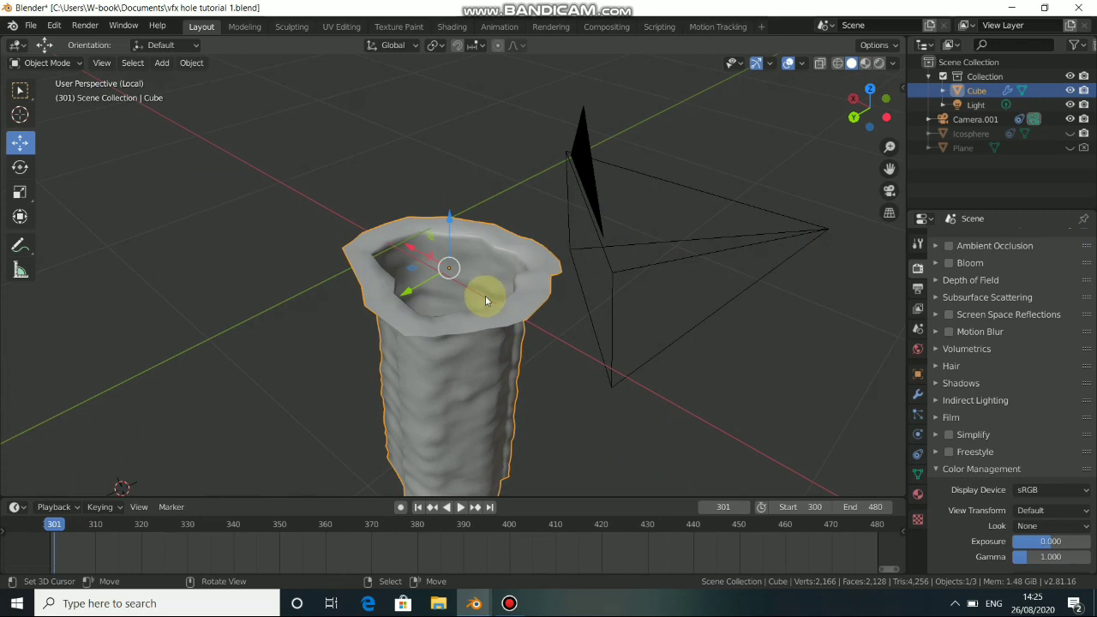
Step: Play the shot through the camera to check the hole against the footage, return to frame 300 and preview its materials
mouse_move(485, 295)
middle_mouse_down()
mouse_move(622, 265)
mouse_move(692, 291)
mouse_move(495, 293)
middle_mouse_up()
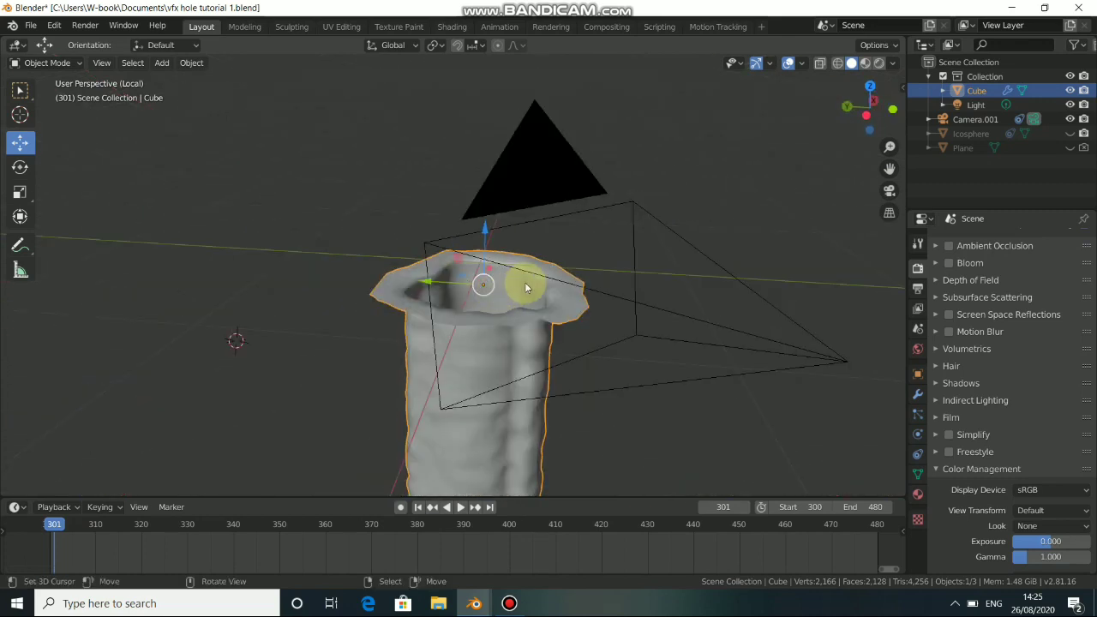
key("KP_0")
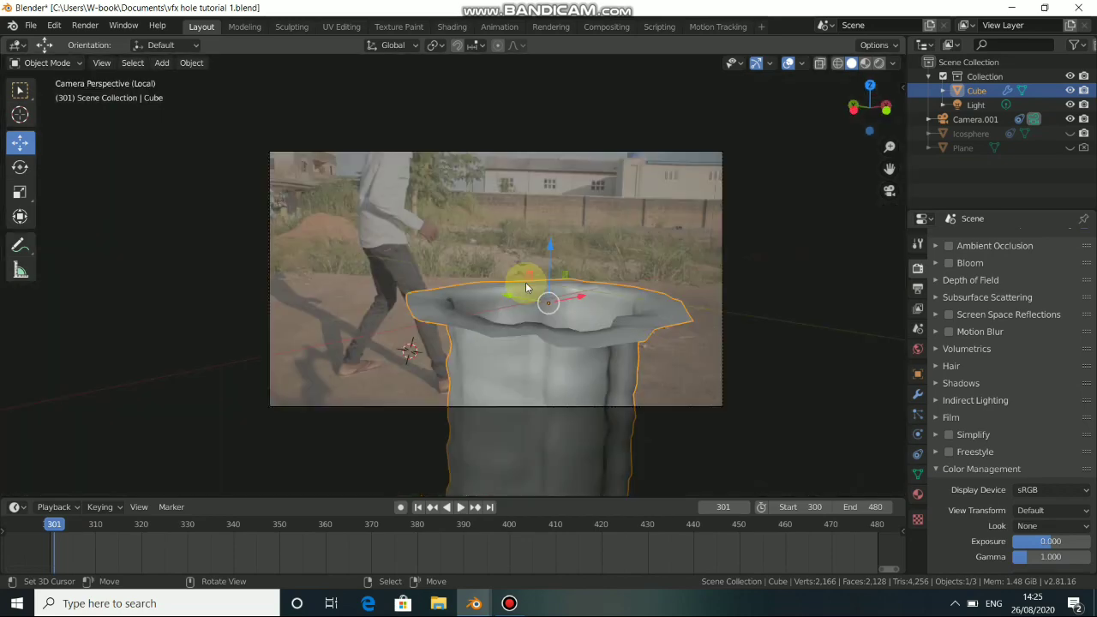
scroll(543, 286, "up", 3)
scroll(605, 309, "down", 3)
left_click(457, 506)
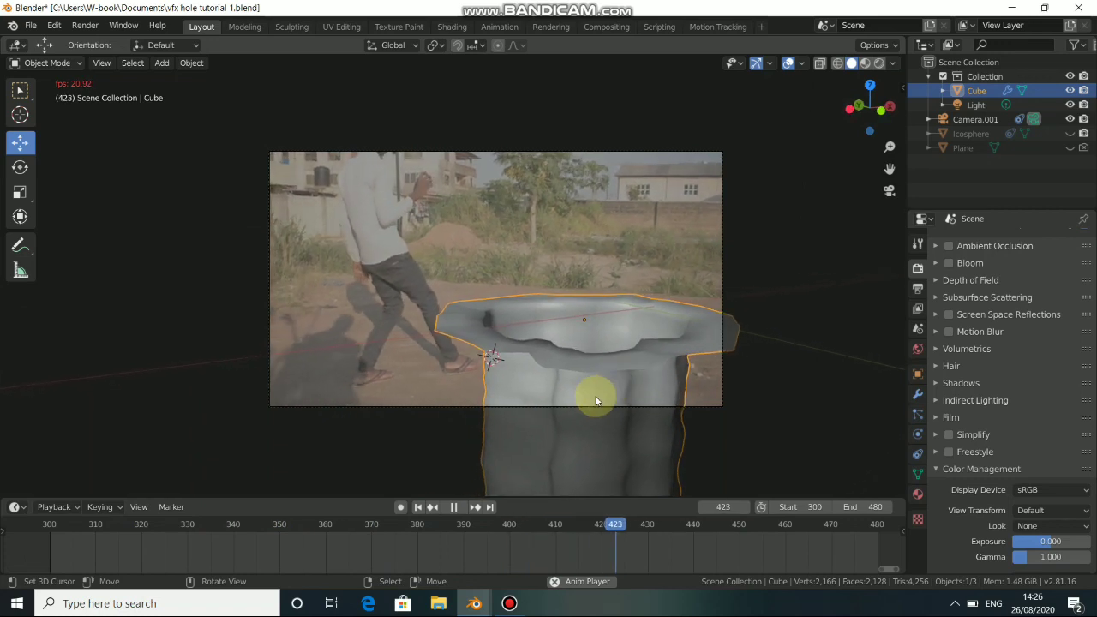
left_click(454, 506)
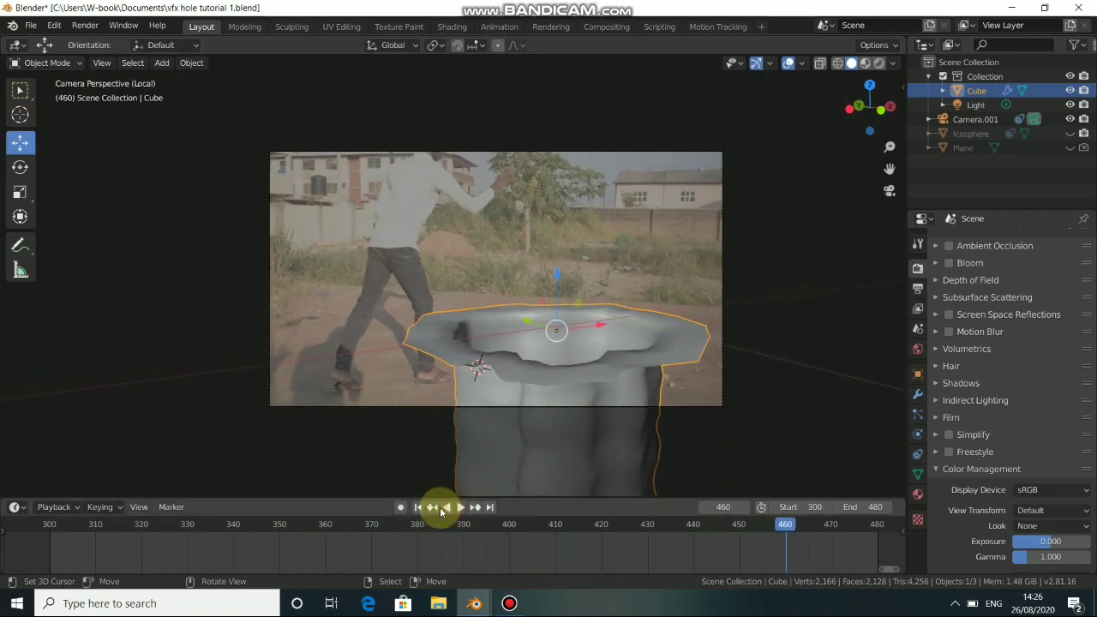
left_click(417, 506)
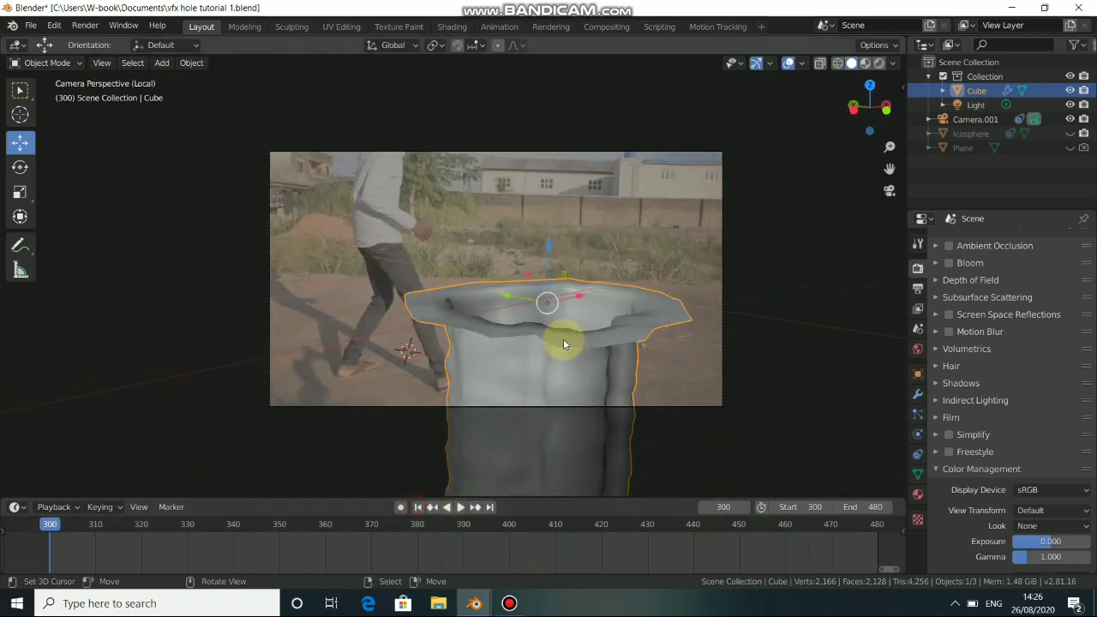
left_click(867, 67)
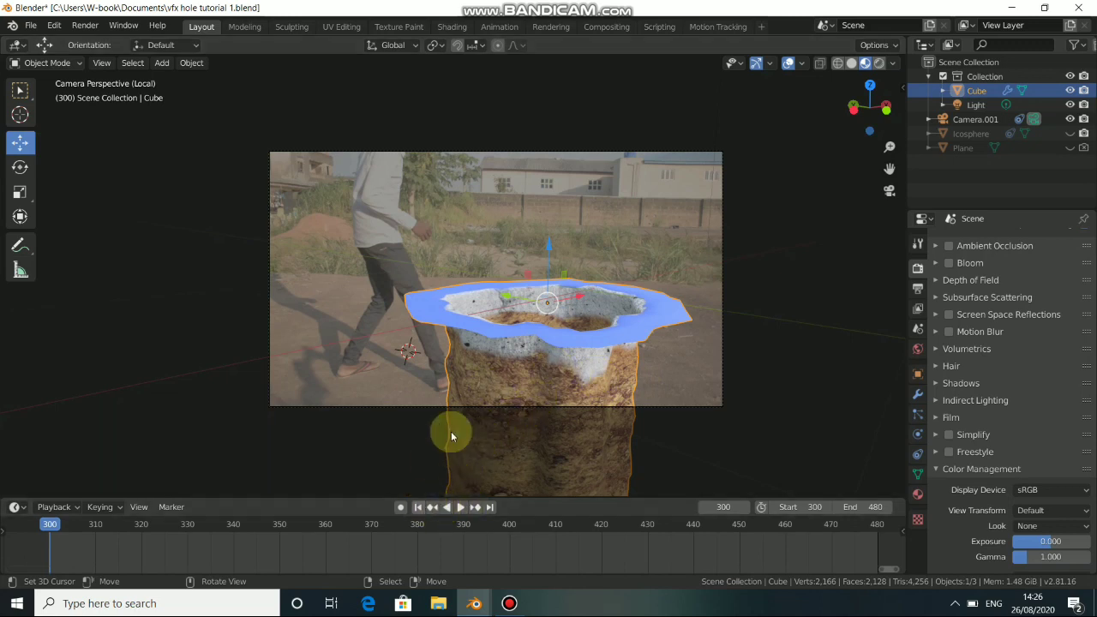
left_click(851, 63)
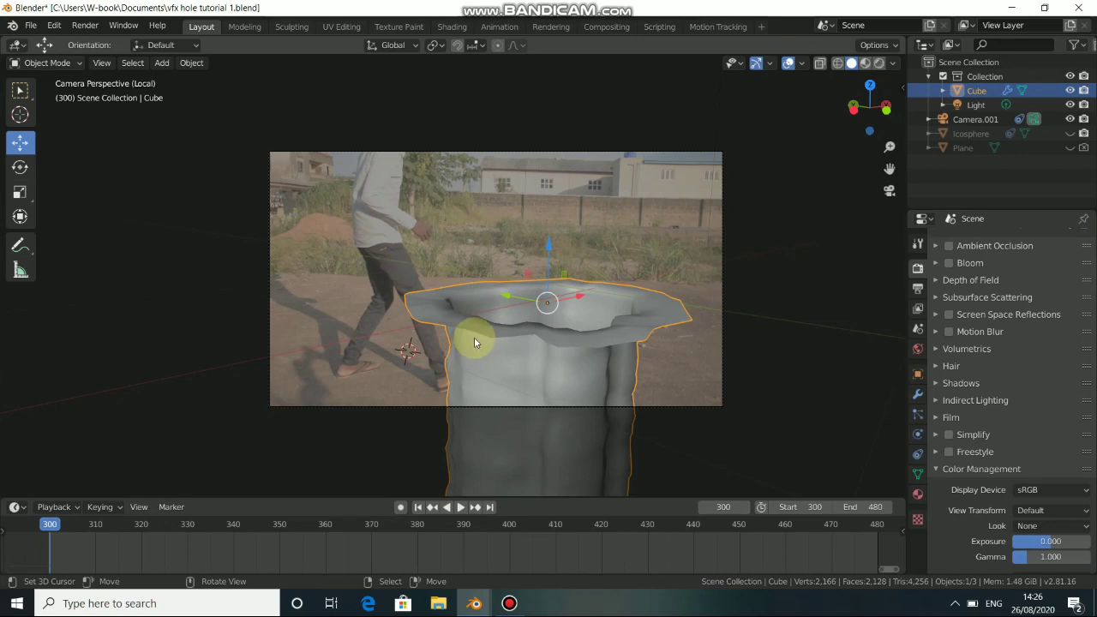
Step: Select the outer edge loop of the hole's rim in Edit Mode and scale it outward in top view into a wide ground surface
middle_click_drag(473, 339, 480, 337)
middle_click_drag(360, 275, 487, 304)
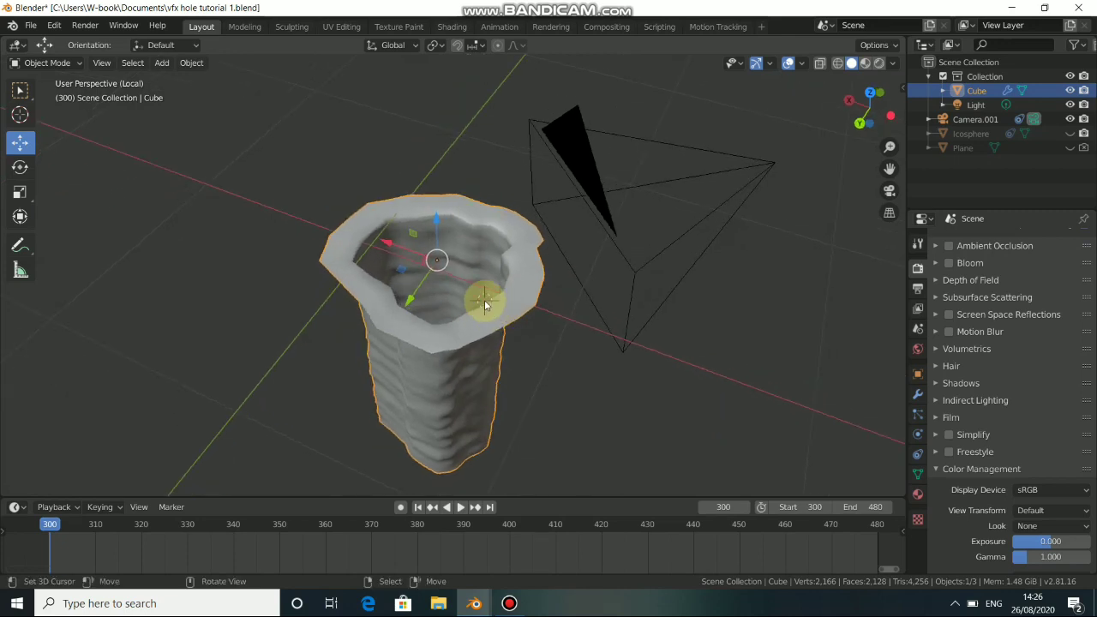
key("Tab")
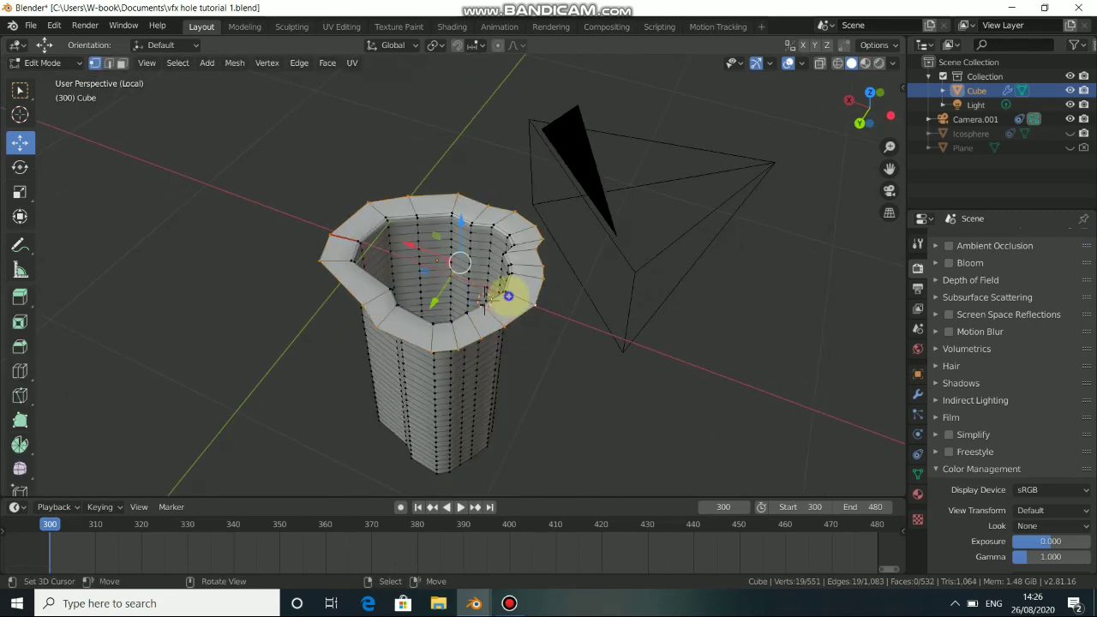
left_click(505, 295)
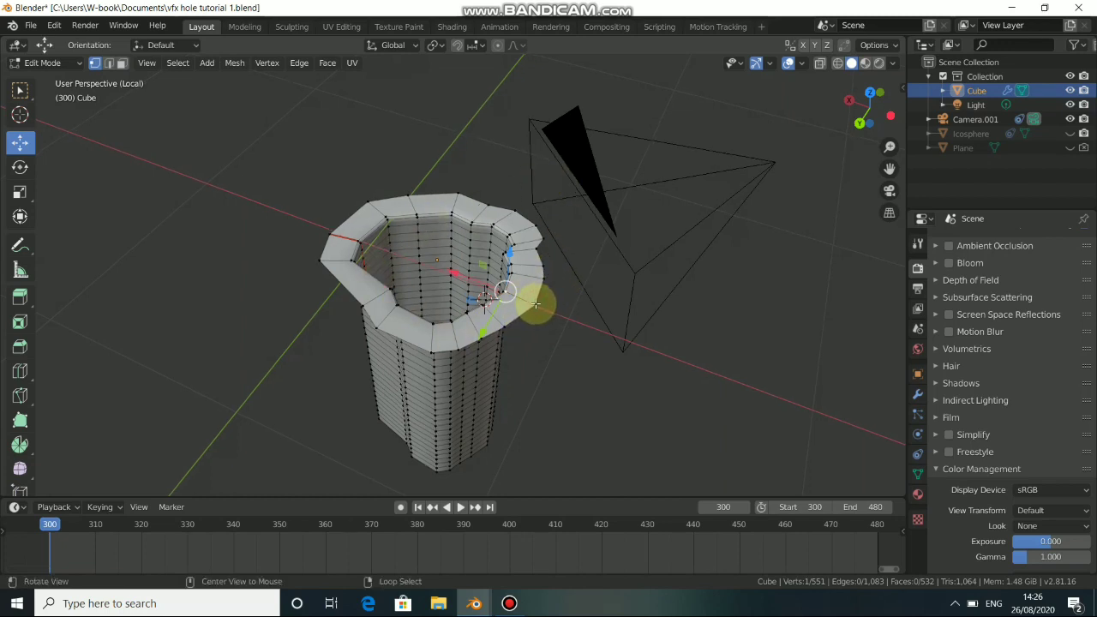
left_click(536, 306, "alt")
middle_click_drag(549, 318, 497, 322)
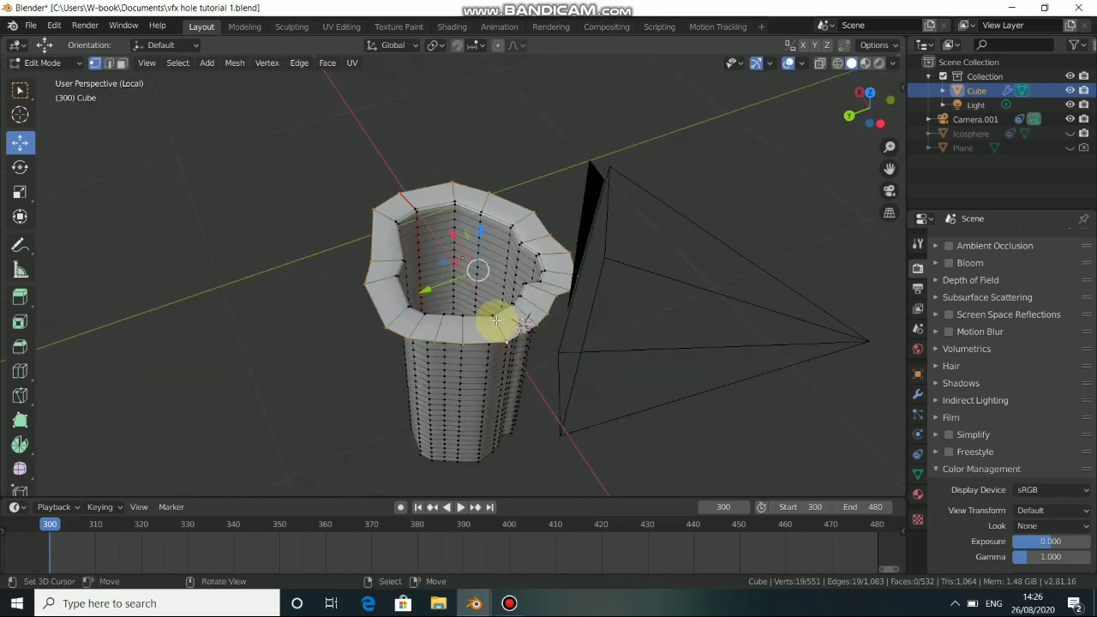
key("KP_7")
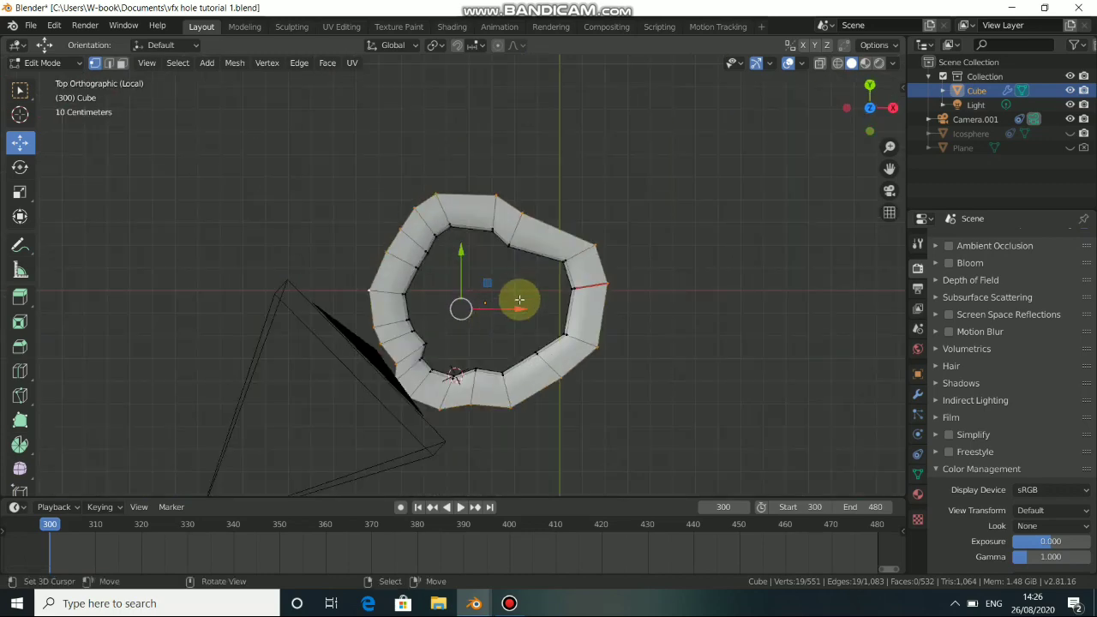
middle_click_drag(529, 330, 531, 295, "shift")
scroll(531, 296, "down", 3)
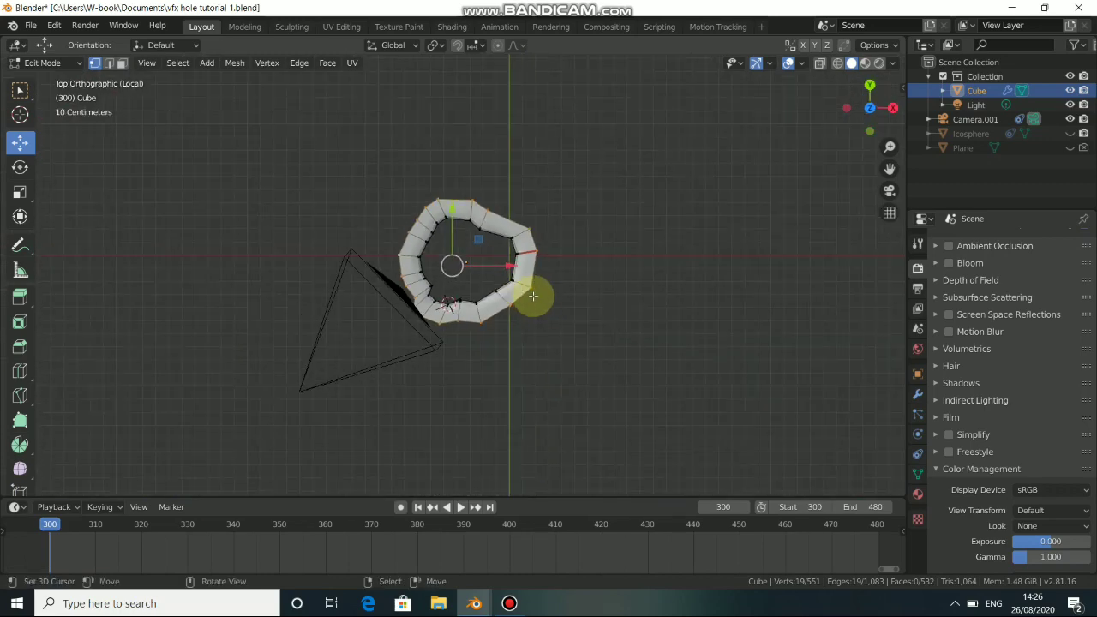
key("s")
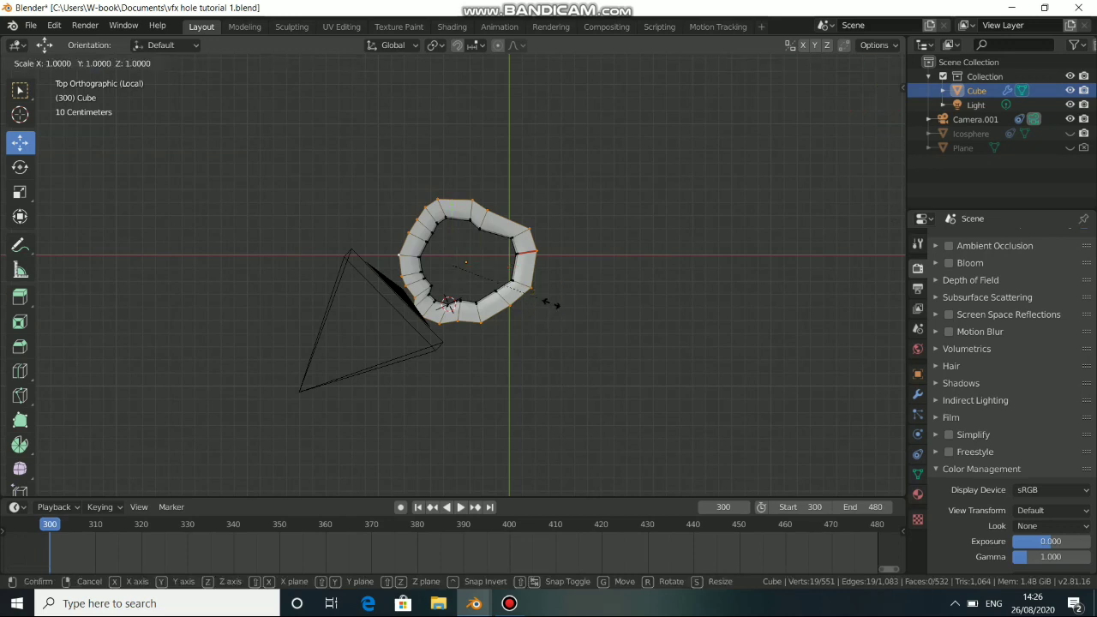
left_click(759, 437)
key("KP_0")
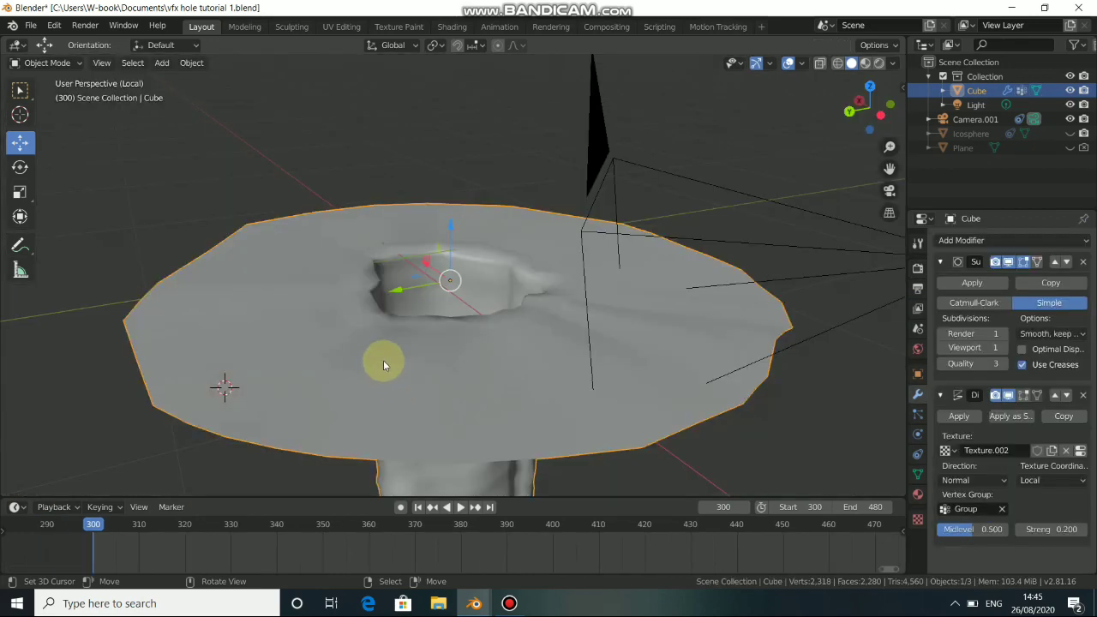
Step: Inspect the widened ground surface around the hole with its materials displayed, including from the camera view
middle_click_drag(383, 365, 463, 343)
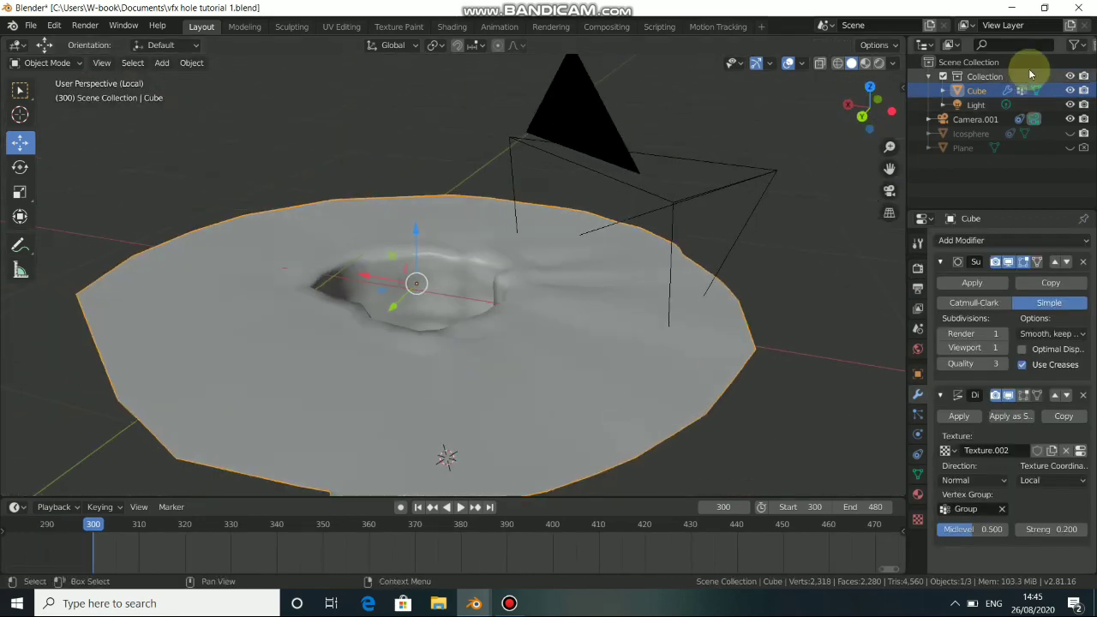
left_click(865, 62)
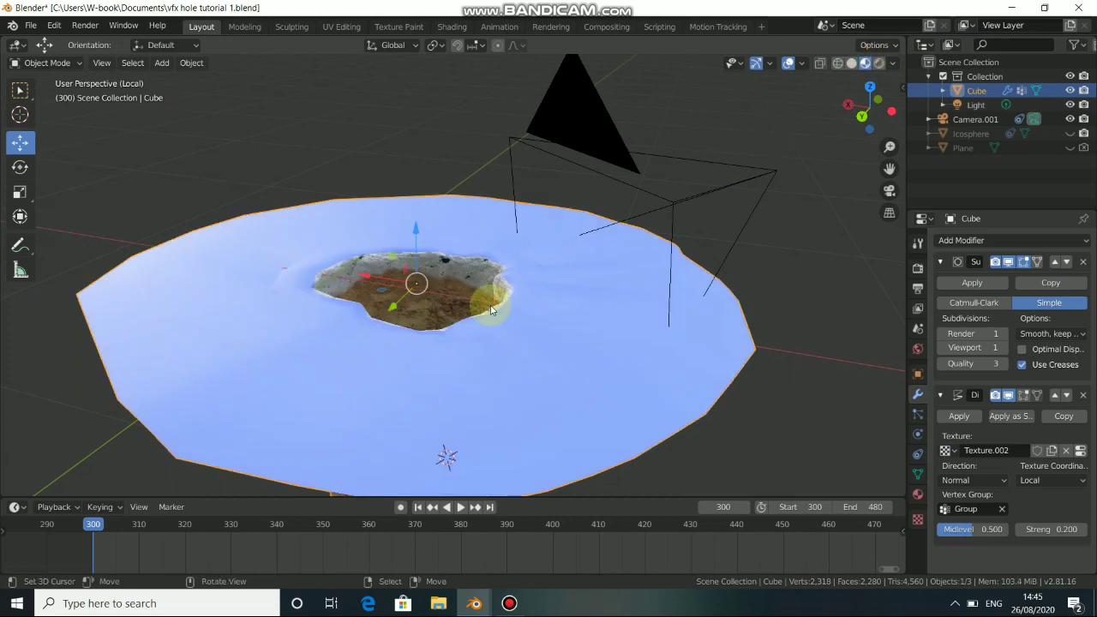
middle_click_drag(592, 320, 517, 354)
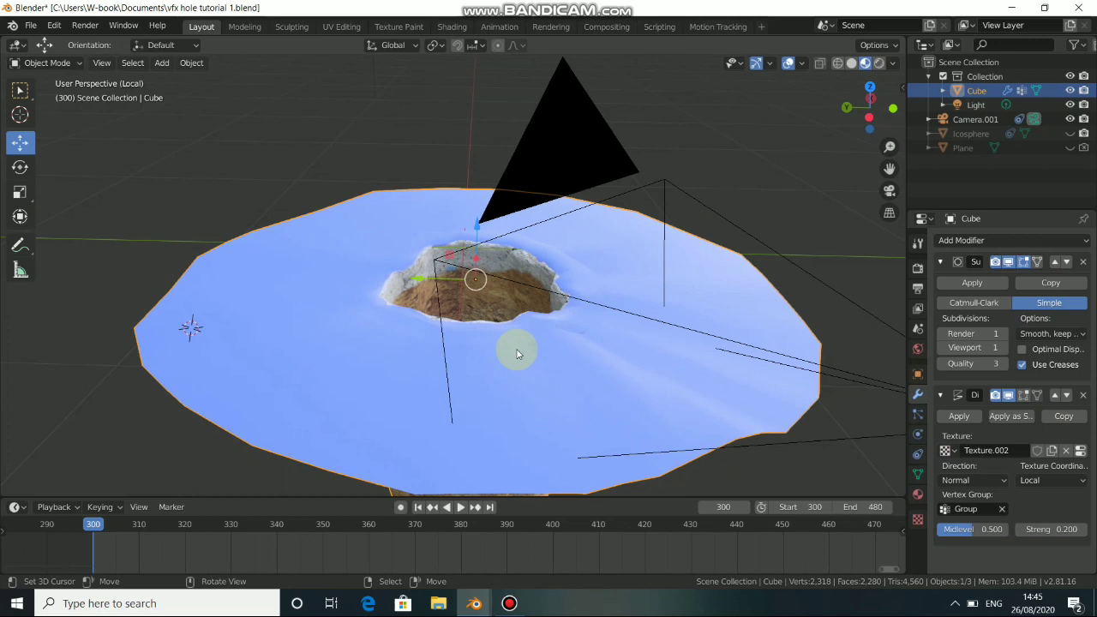
key("KP_0")
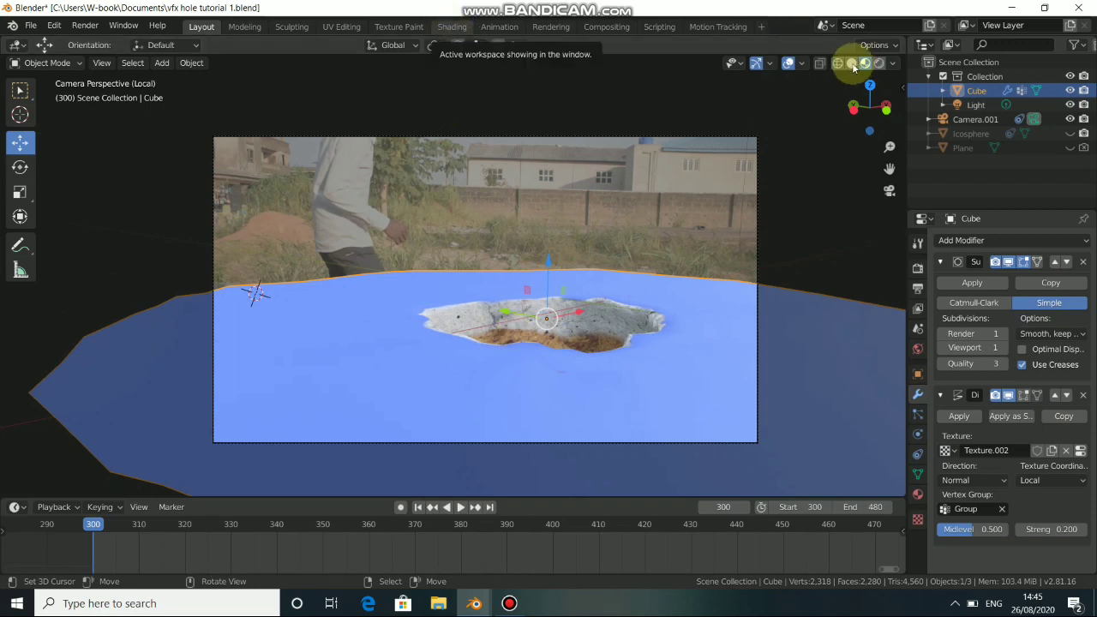
left_click(851, 63)
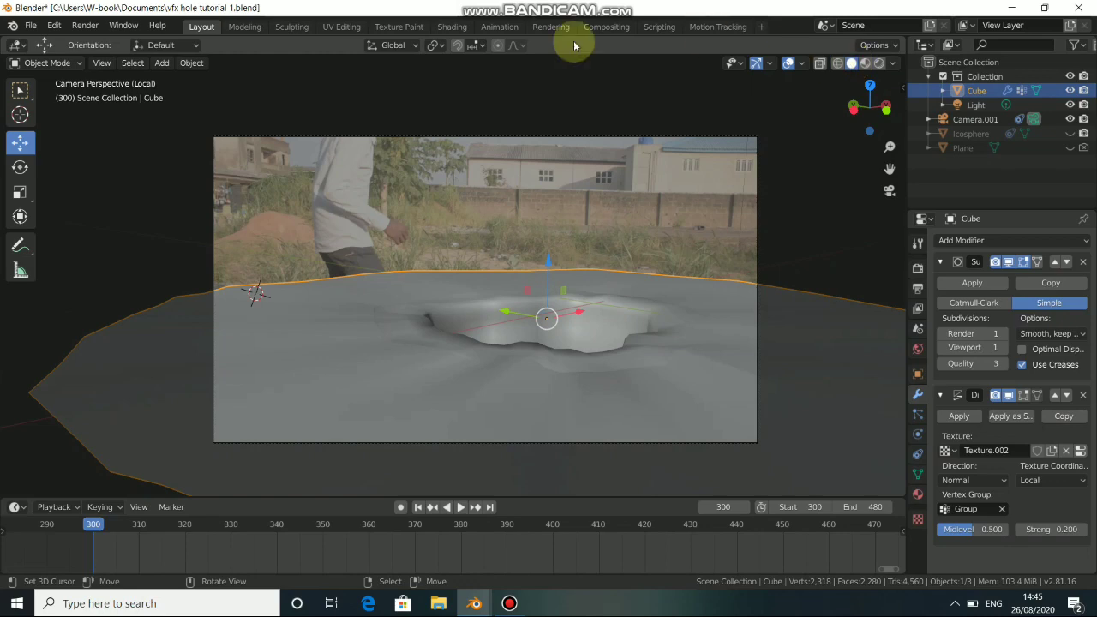
Step: In the Shading workspace, set the base color of the ground surface's Principled BSDF to light blue with materials displayed
left_click(465, 28)
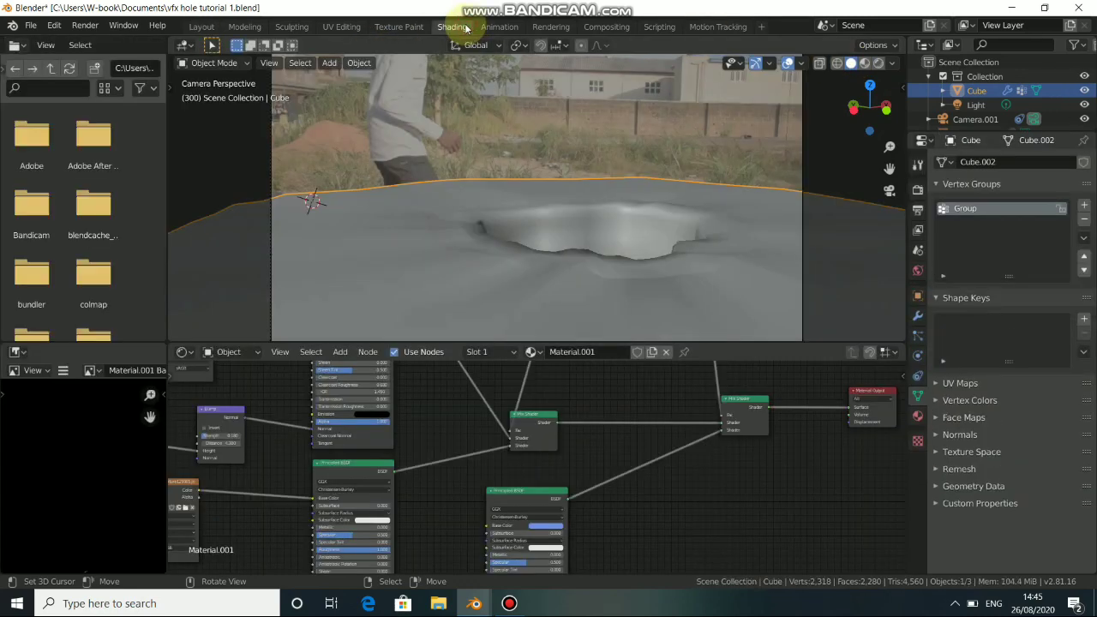
mouse_move(527, 497)
left_mouse_down()
mouse_move(563, 478)
mouse_move(556, 491)
mouse_move(502, 489)
mouse_move(531, 485)
left_mouse_up()
left_click(864, 62)
left_click(534, 509)
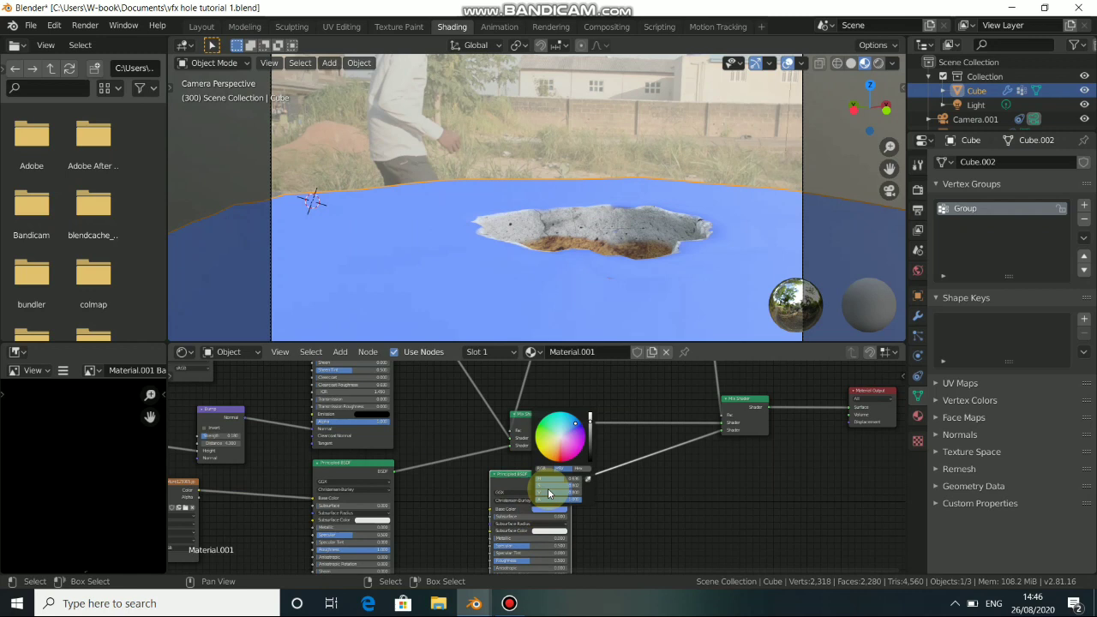
left_click(573, 444)
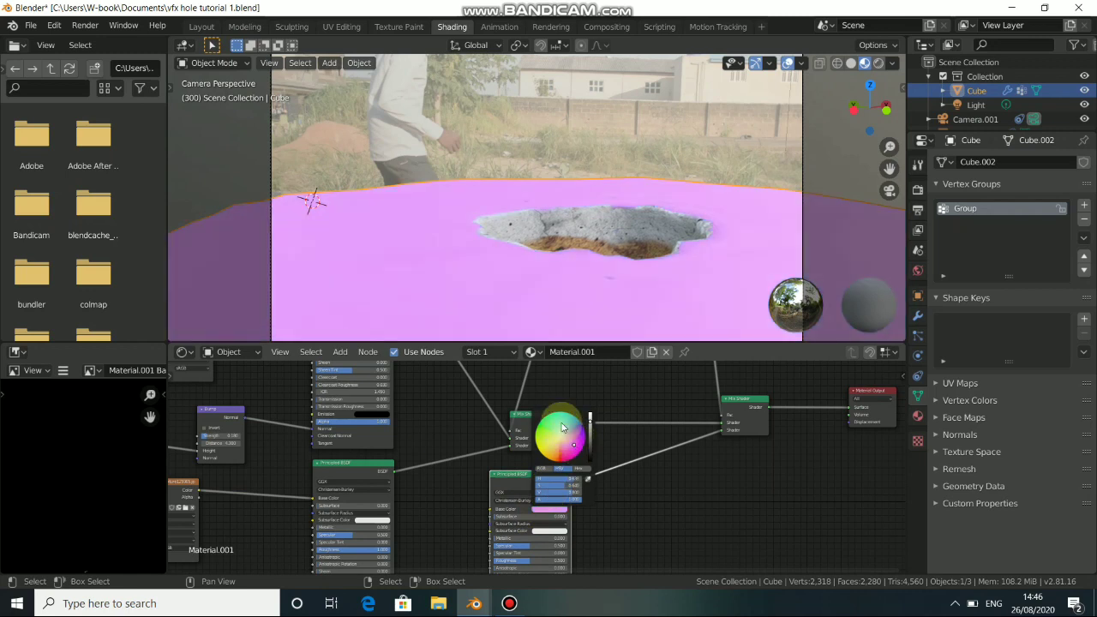
left_click_drag(573, 445, 566, 423)
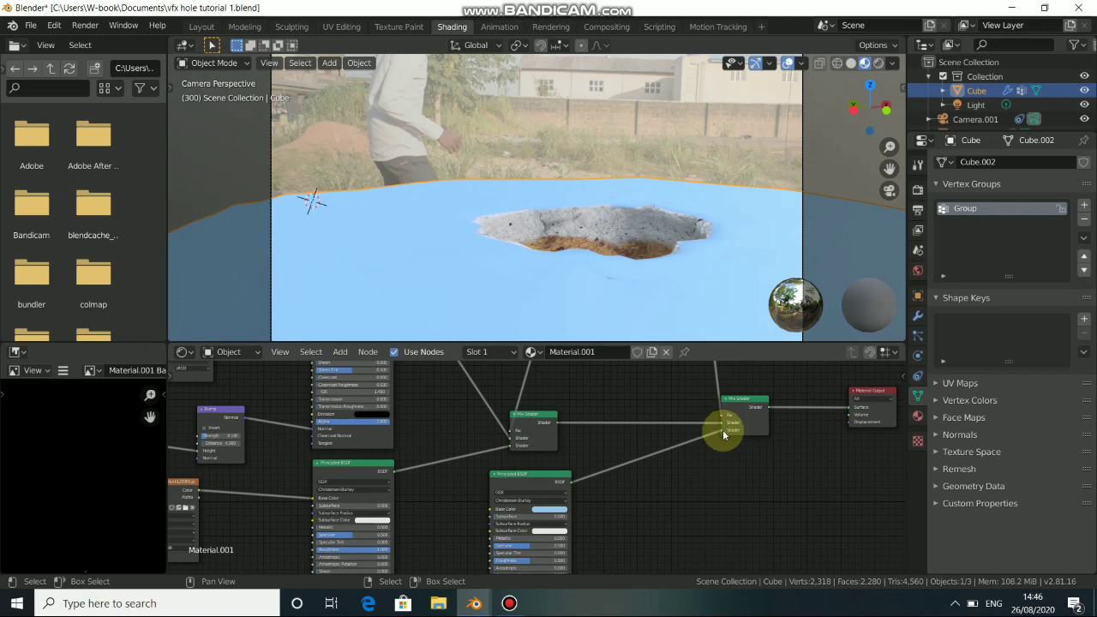
Step: Disconnect the light blue Principled BSDF from the final Mix Shader and move the node aside
left_click_drag(713, 444, 551, 514)
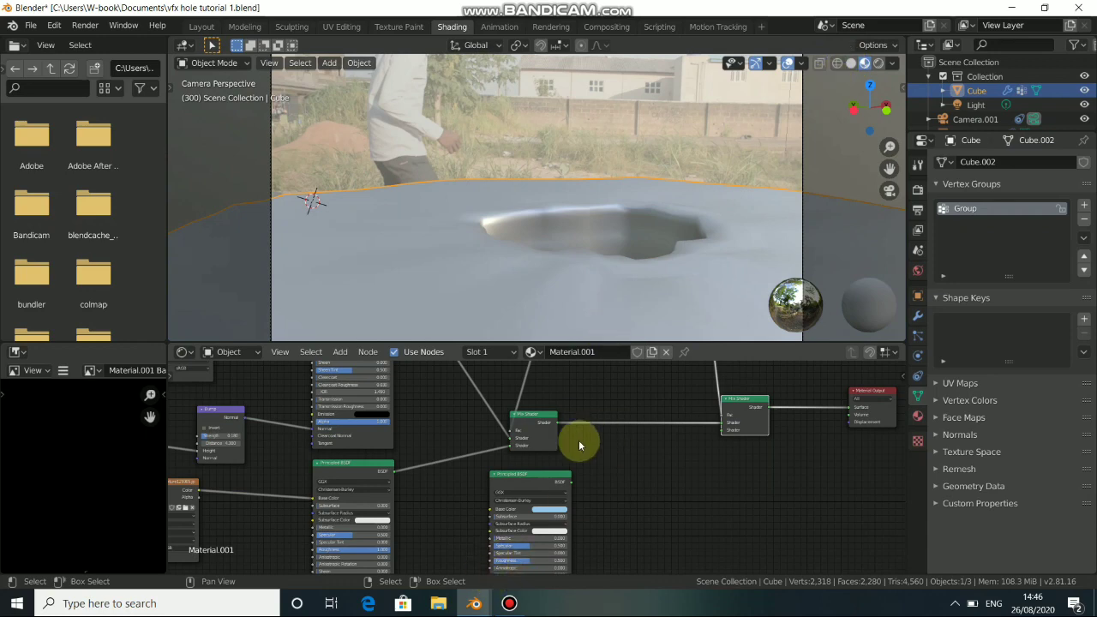
left_click(853, 63)
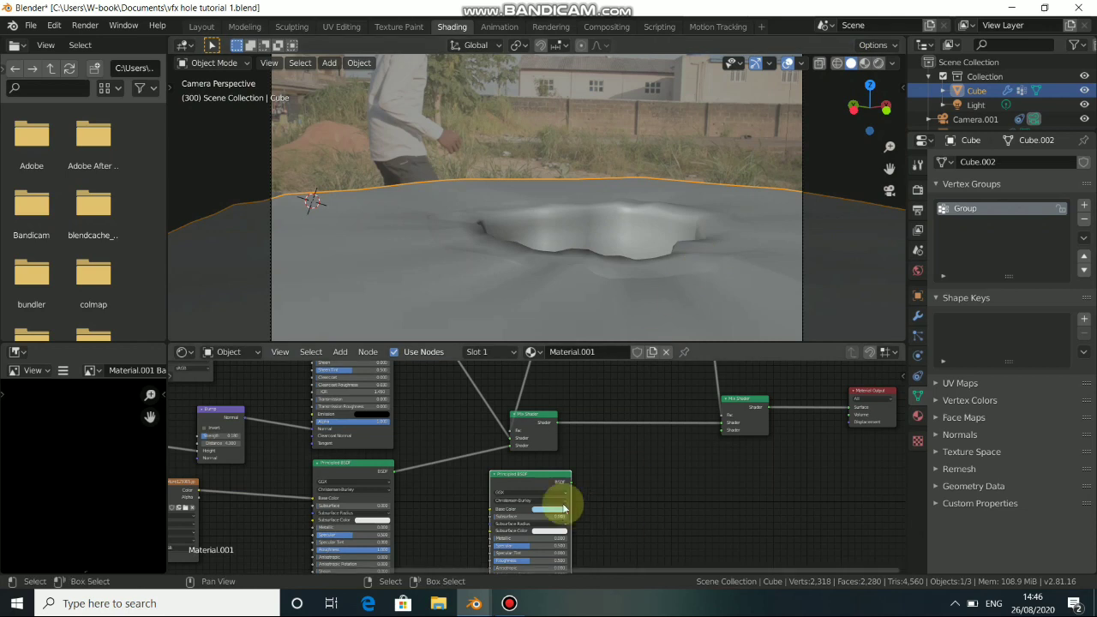
left_click_drag(539, 489, 514, 503)
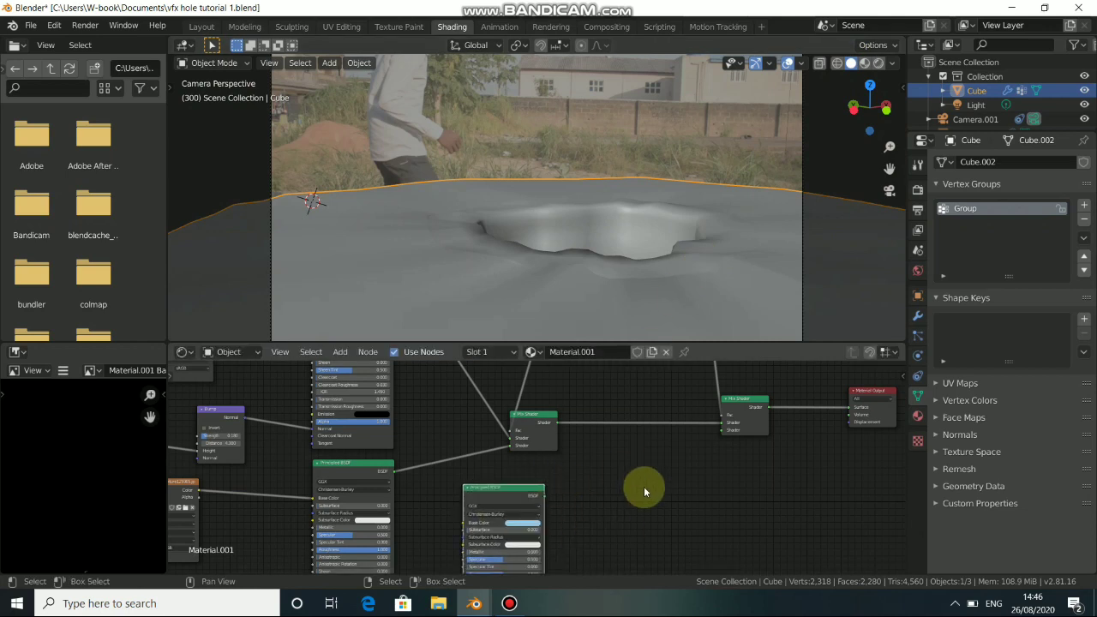
Step: Add a Holdout shader, connect it to the final Mix Shader's lower shader input, and preview the material in the viewport
key("shift+a")
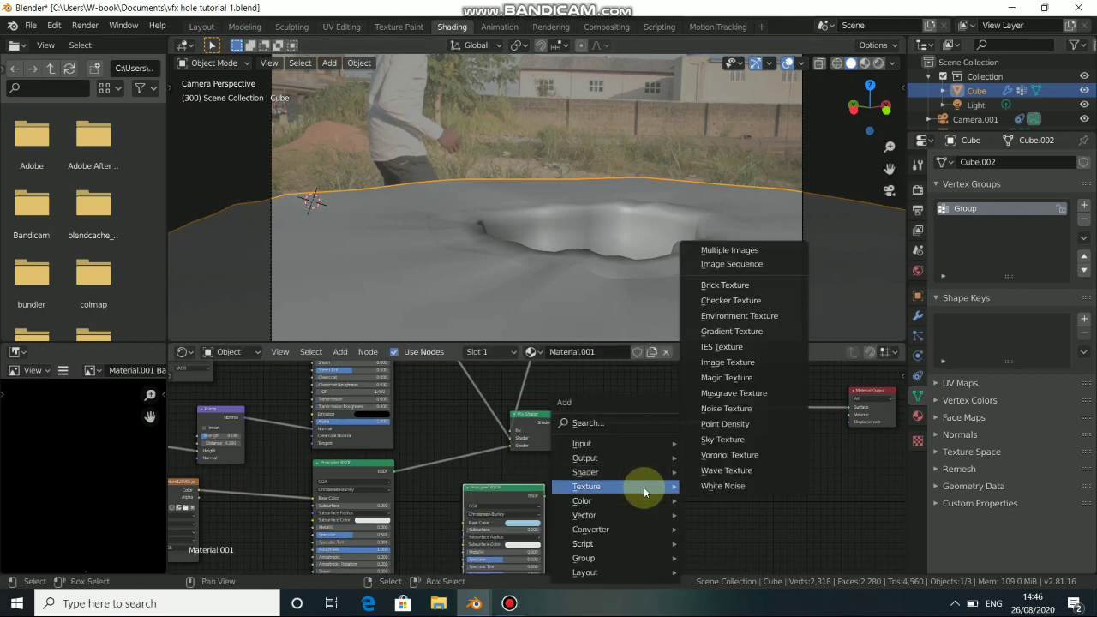
mouse_move(604, 473)
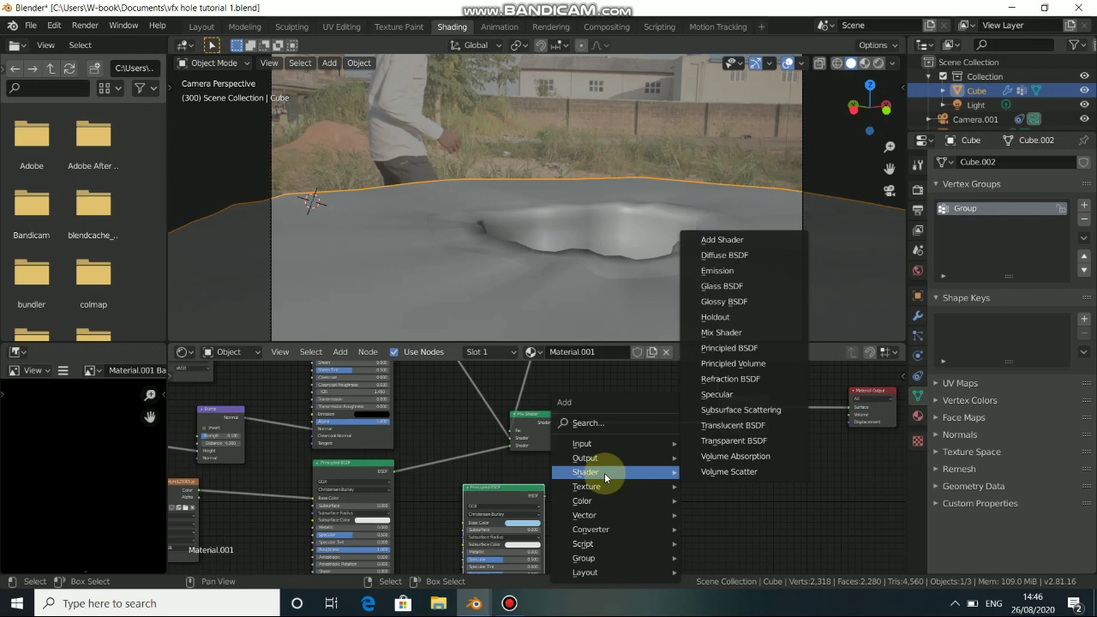
left_click(718, 318)
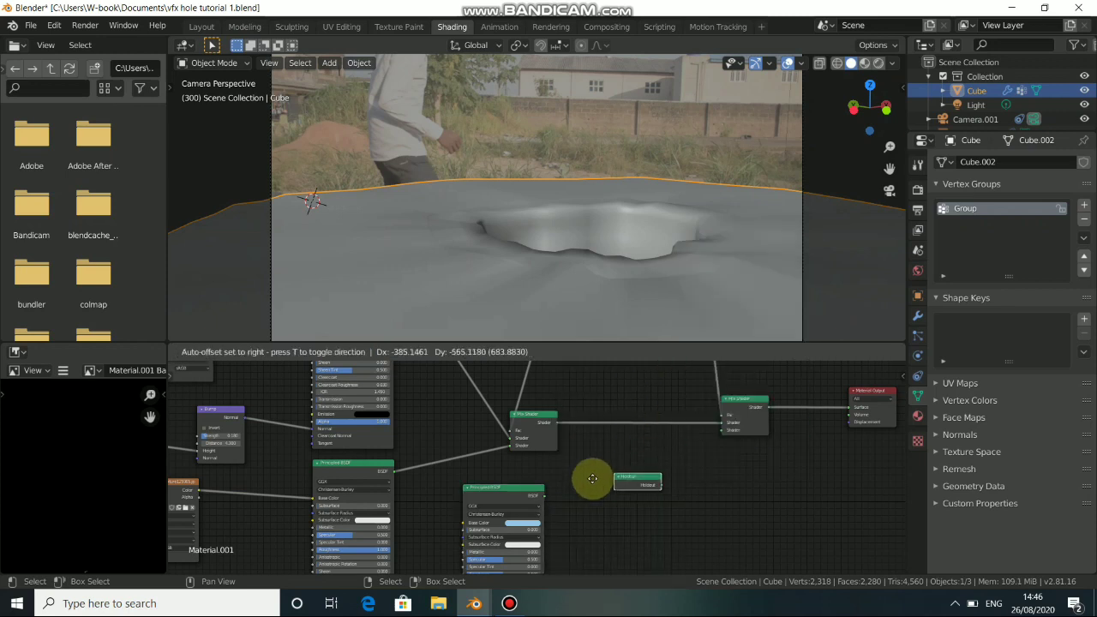
left_click(592, 478)
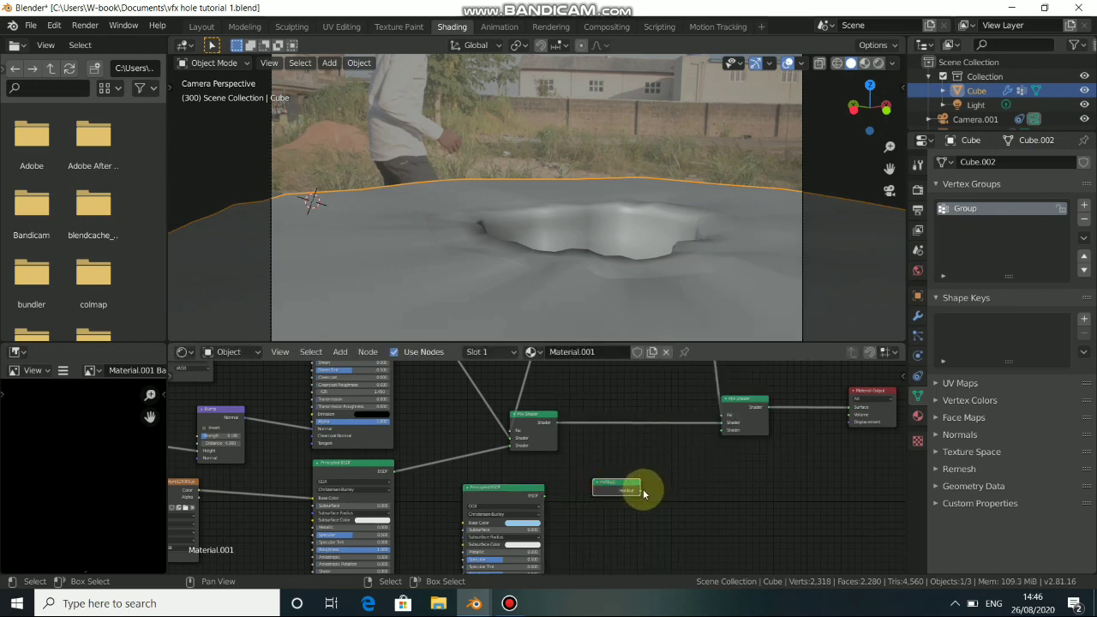
left_click_drag(640, 491, 729, 435)
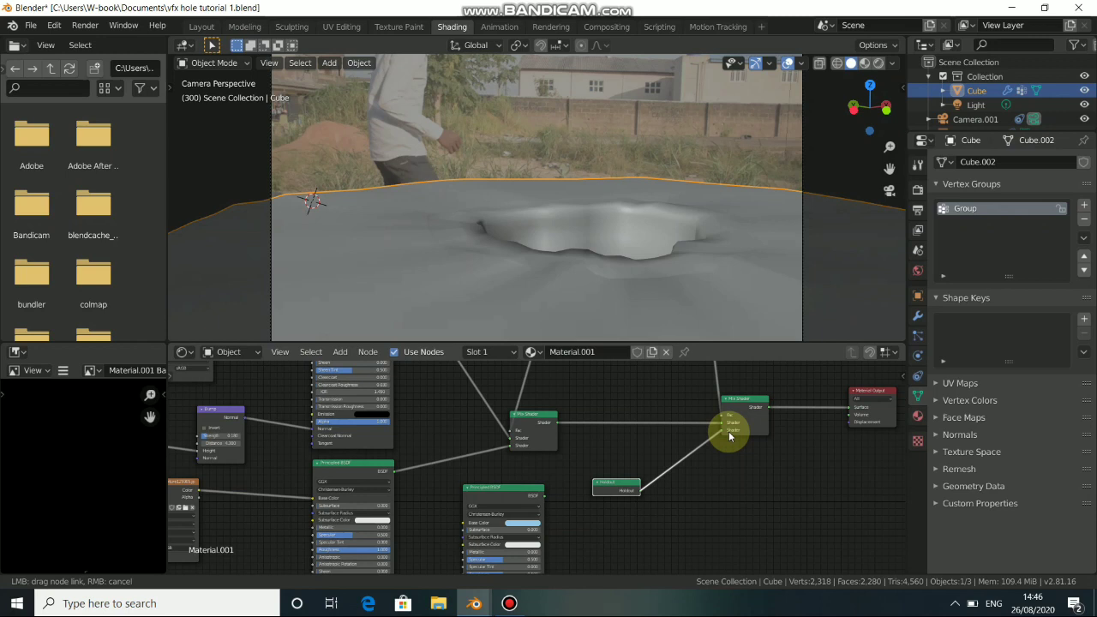
left_click_drag(728, 431, 728, 431)
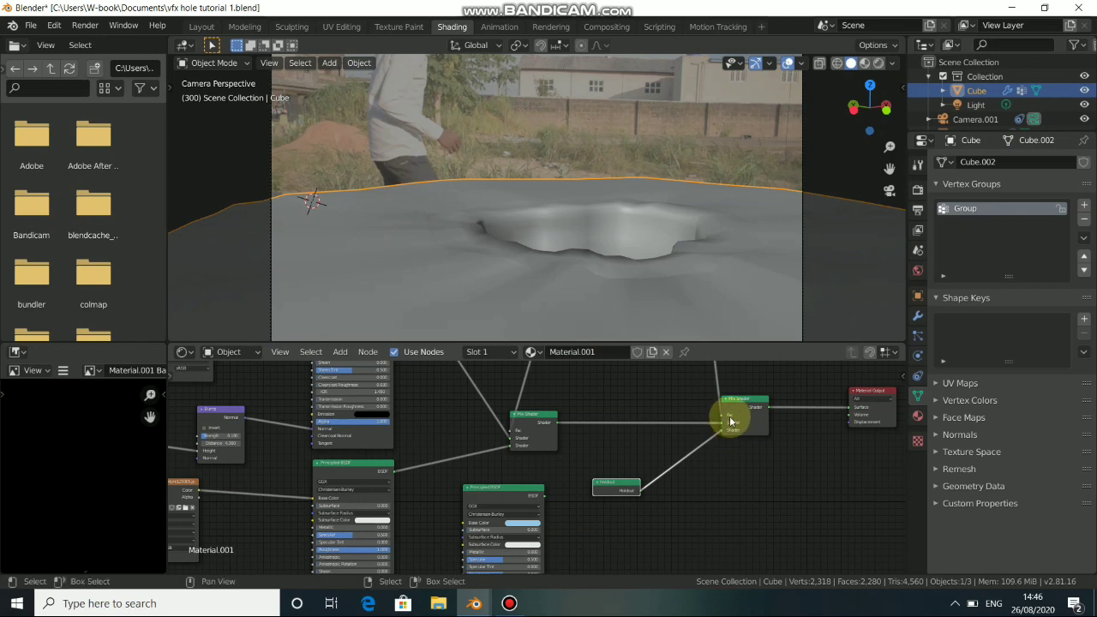
left_click(864, 64)
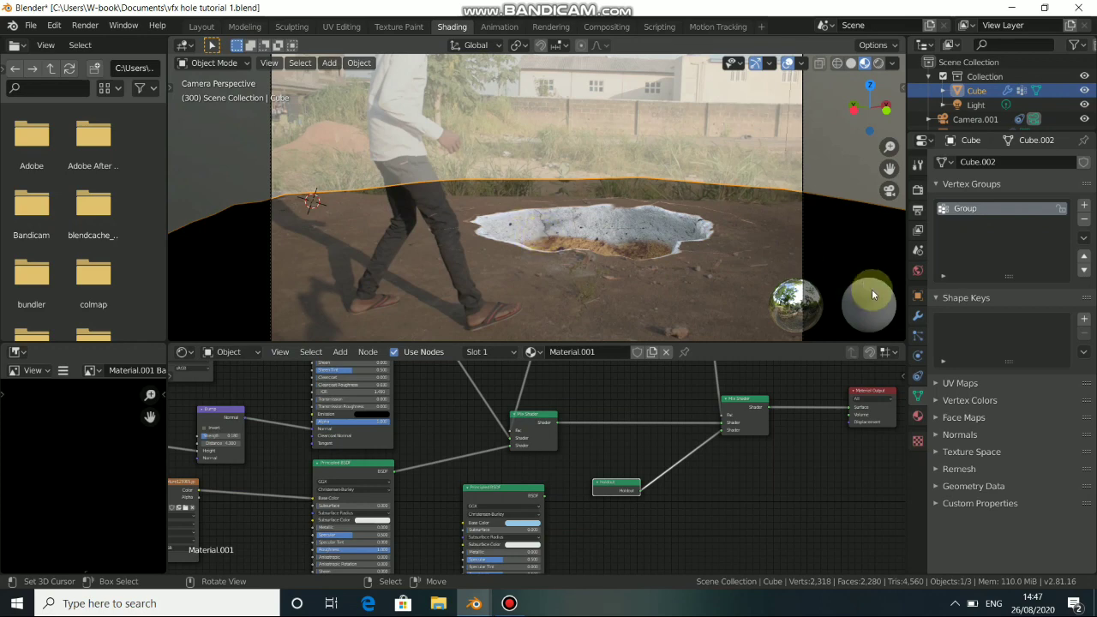
Step: Set the alpha of the camera's background movie clip to 1
left_click(803, 206)
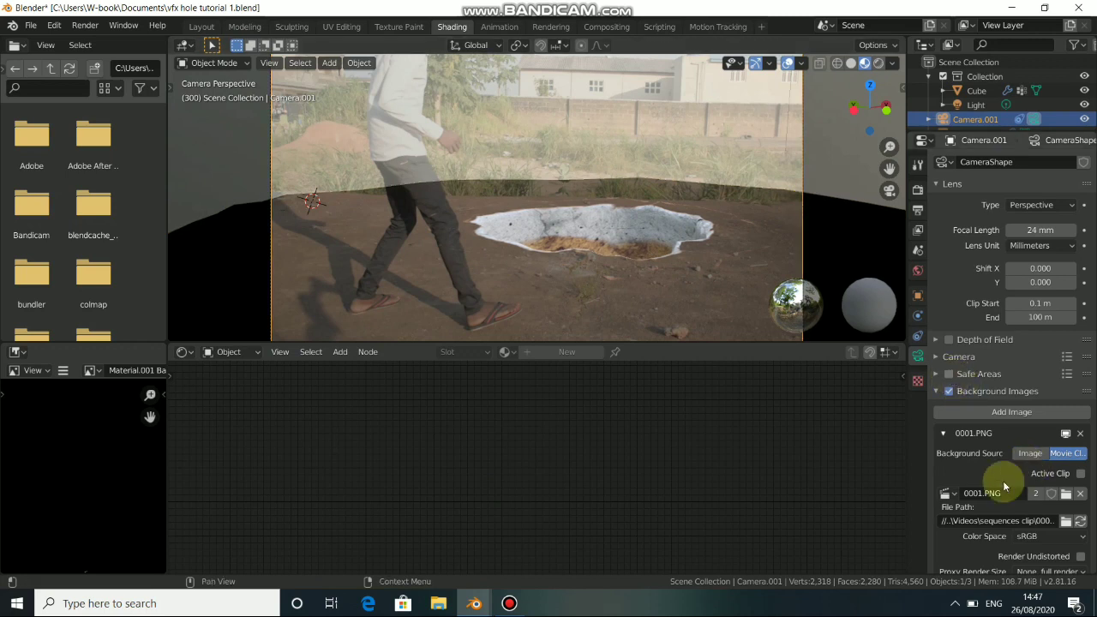
scroll(1003, 484, "down", 2)
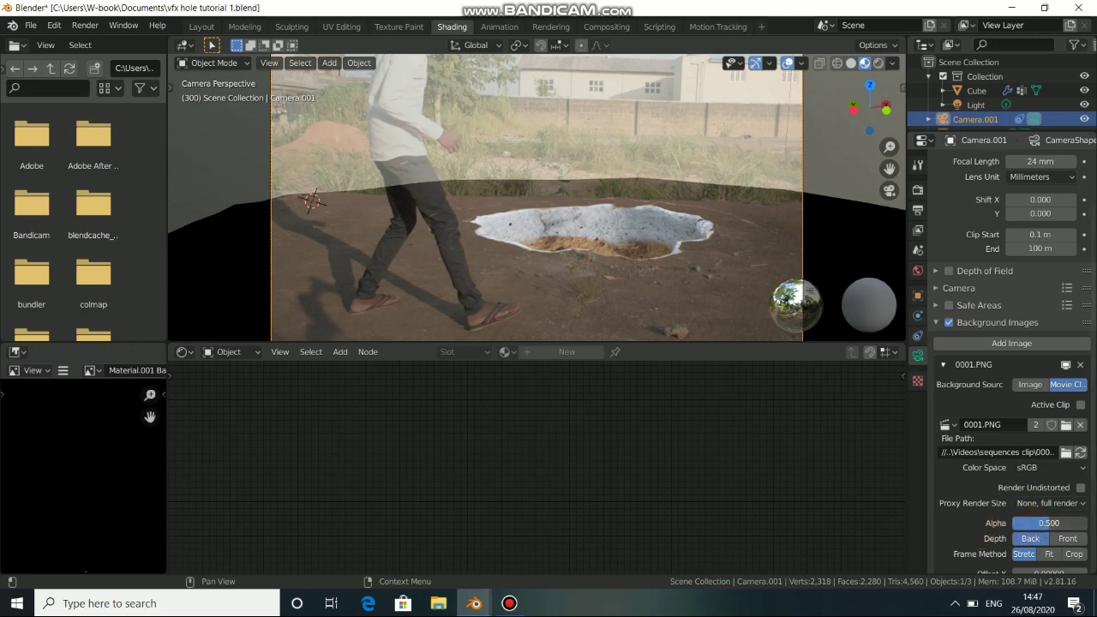
left_click_drag(1049, 521, 1050, 520)
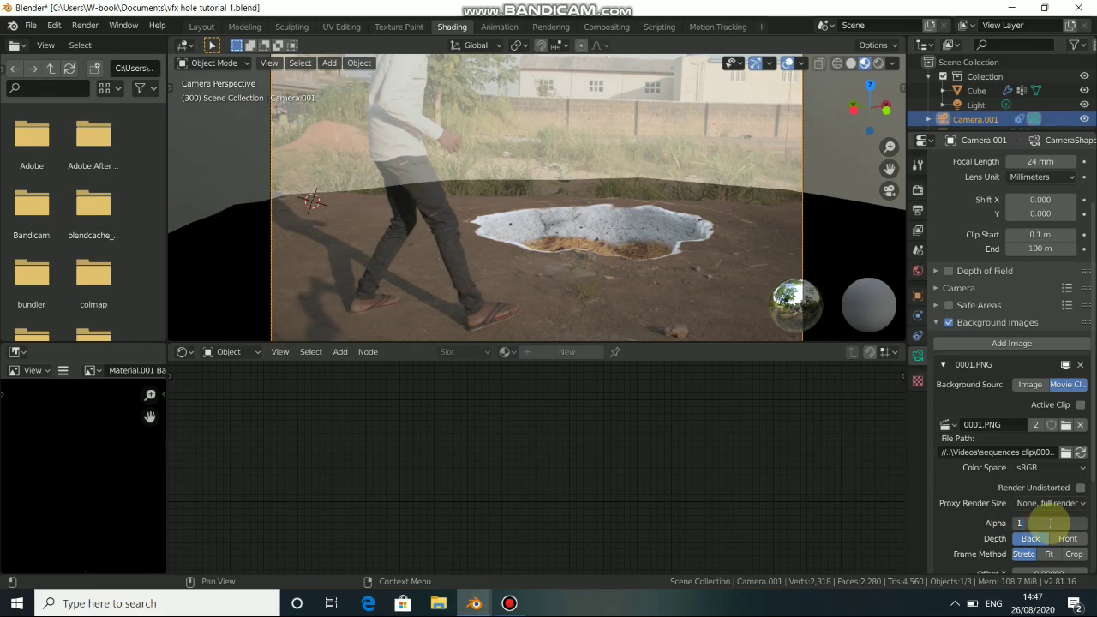
type("1")
key("Return")
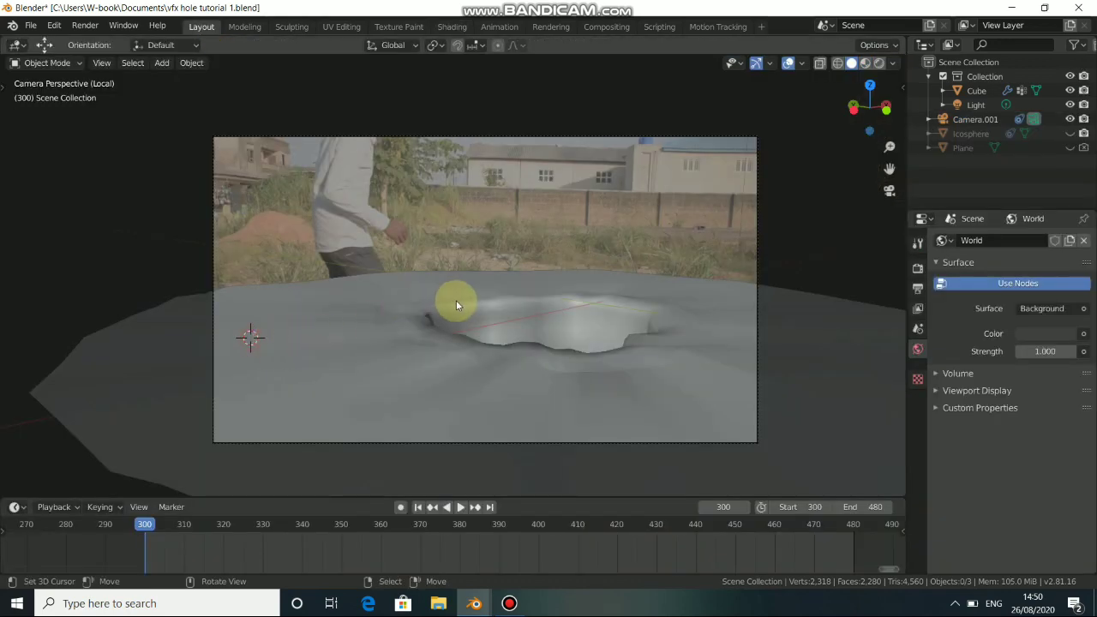
Step: Add a Sun light to the scene and move it high above the ground surface, off to one side of the hole
middle_click_drag(456, 300, 478, 284)
scroll(556, 301, "down", 2)
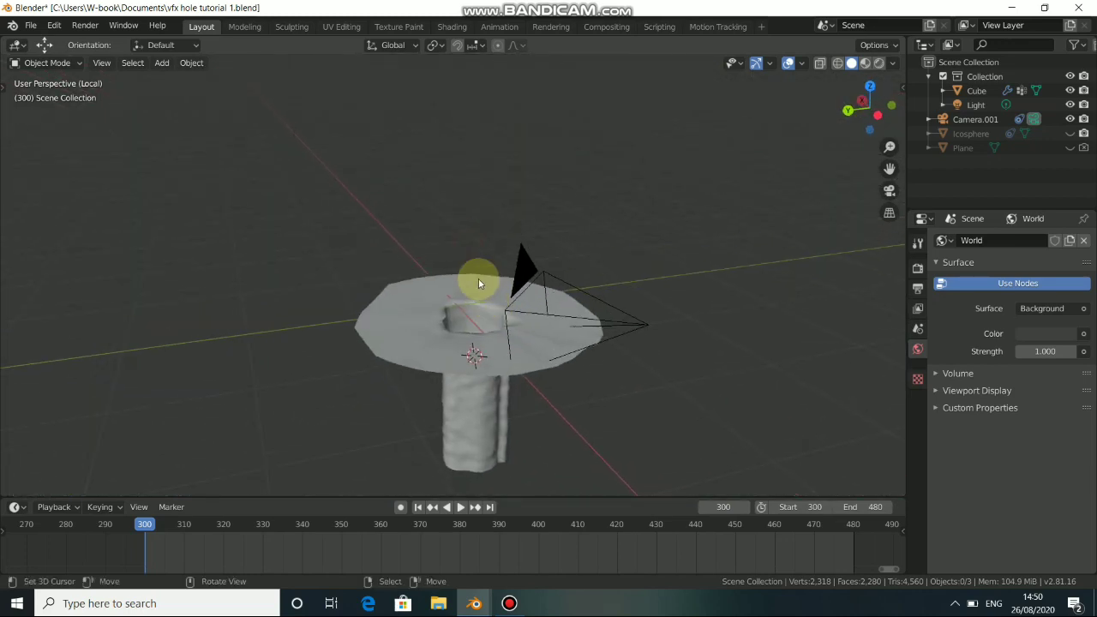
key("shift+a")
mouse_move(478, 278)
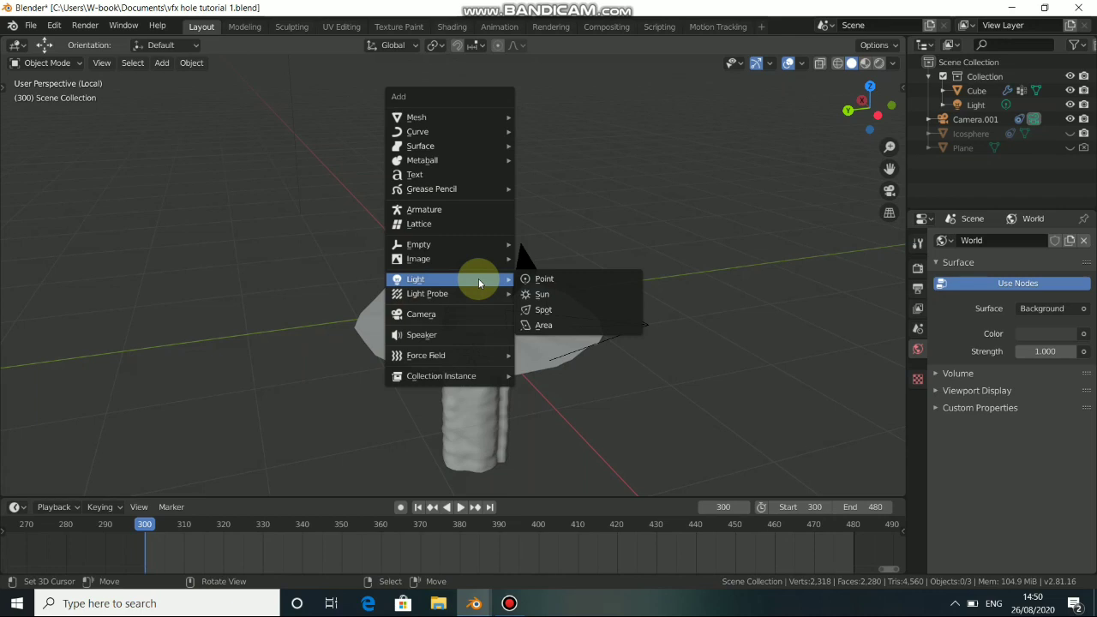
left_click(531, 294)
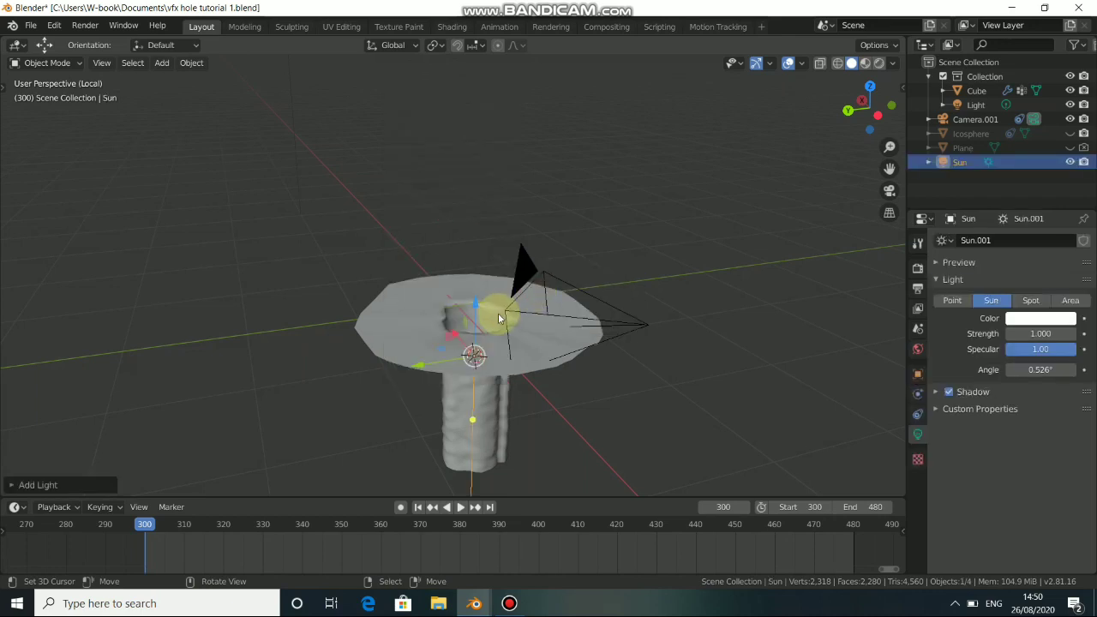
left_click_drag(477, 312, 494, 102)
middle_click_drag(494, 128, 506, 213, "shift")
left_click_drag(492, 149, 497, 115)
left_click_drag(442, 181, 515, 180)
left_click(625, 169)
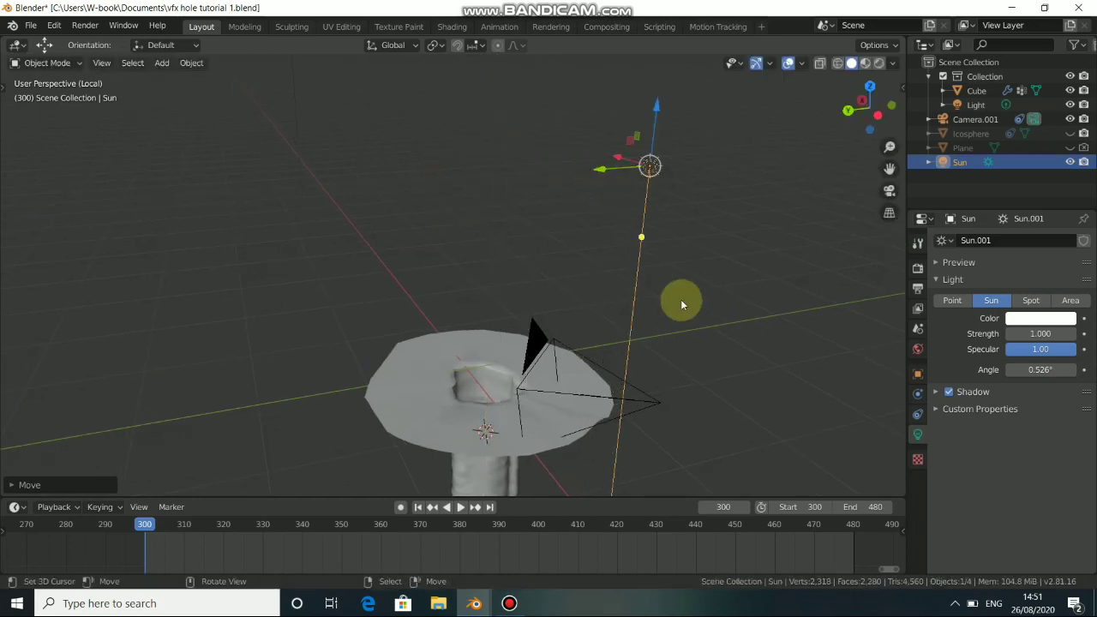
Step: Rotate the Sun light so its beam points at the hole, and preview it rendered from the camera view
key("r")
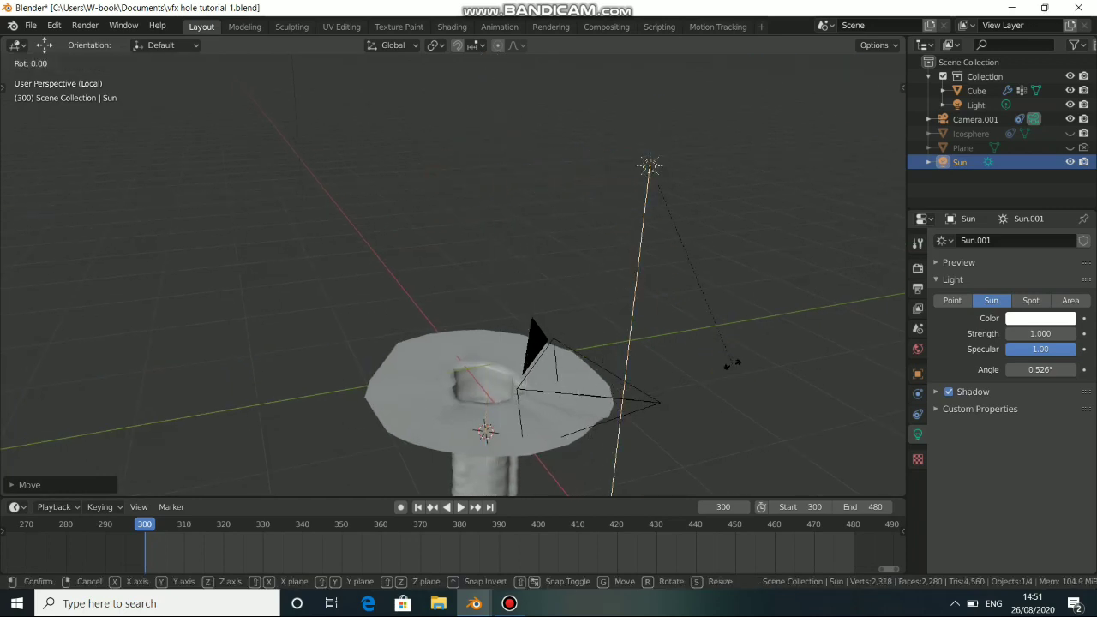
left_click(603, 387)
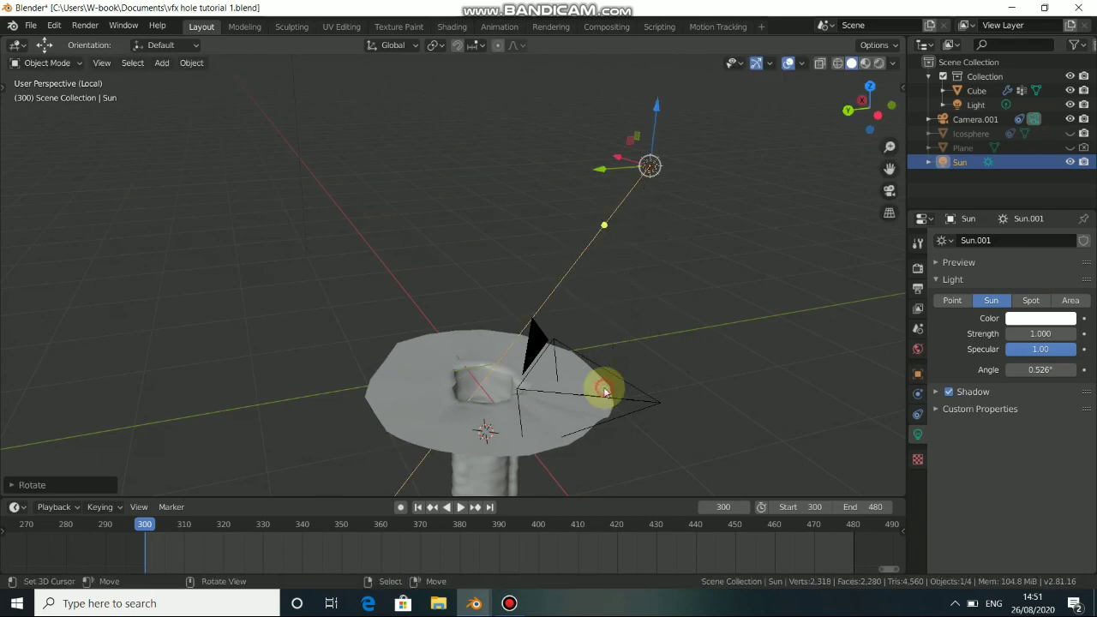
middle_click_drag(603, 387, 543, 255)
key("KP_0")
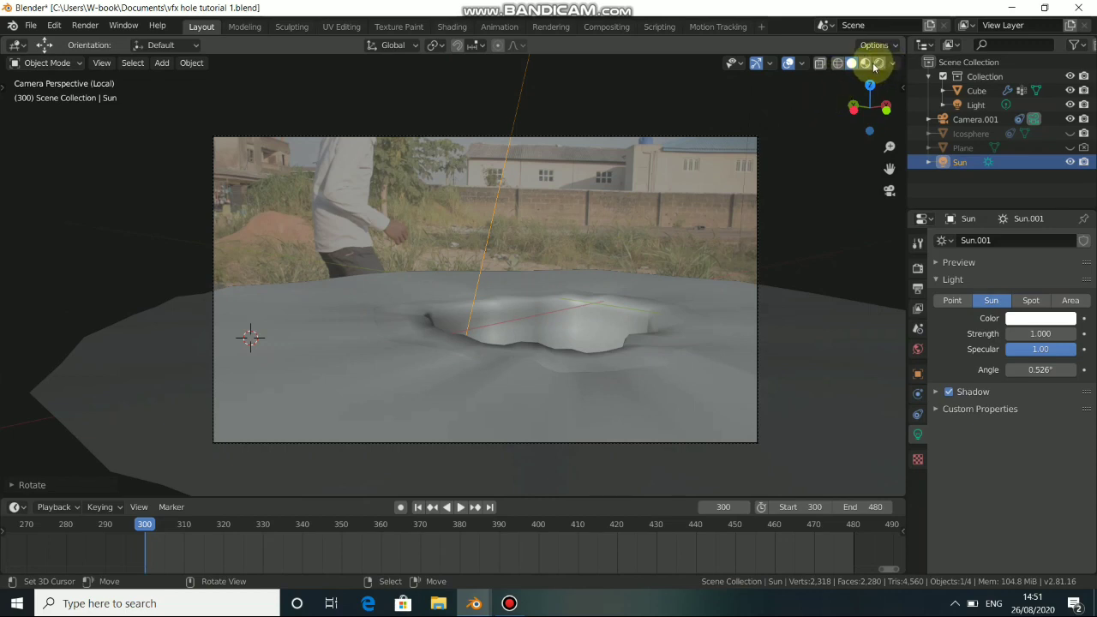
left_click(878, 63)
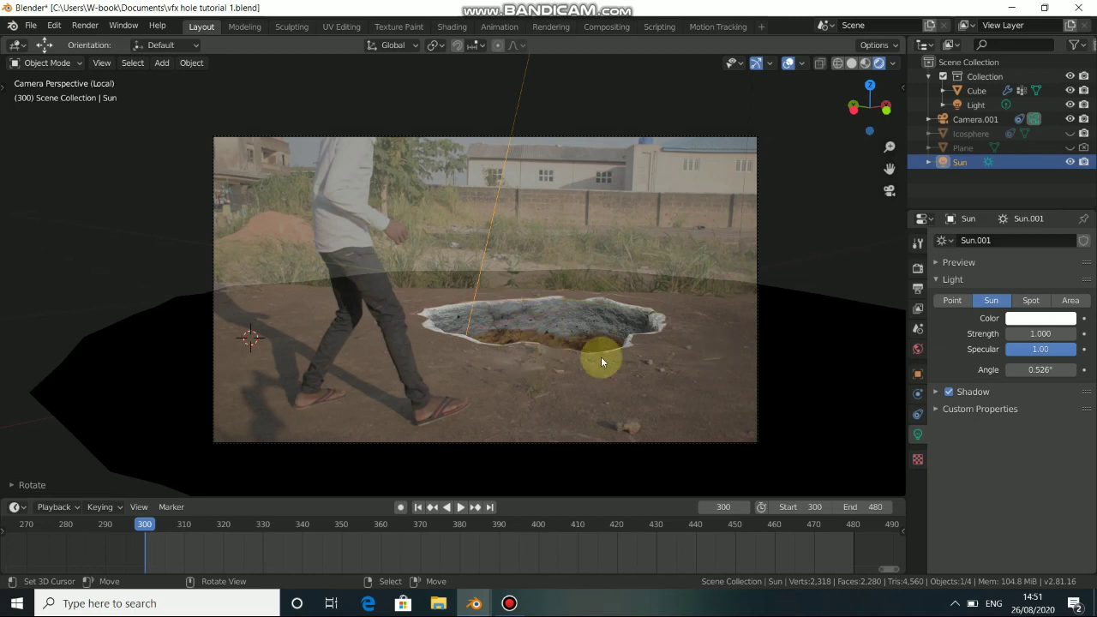
Step: Set the Sun light's strength to 2 and tint its color slightly toward warm yellow-orange
left_click(1043, 334)
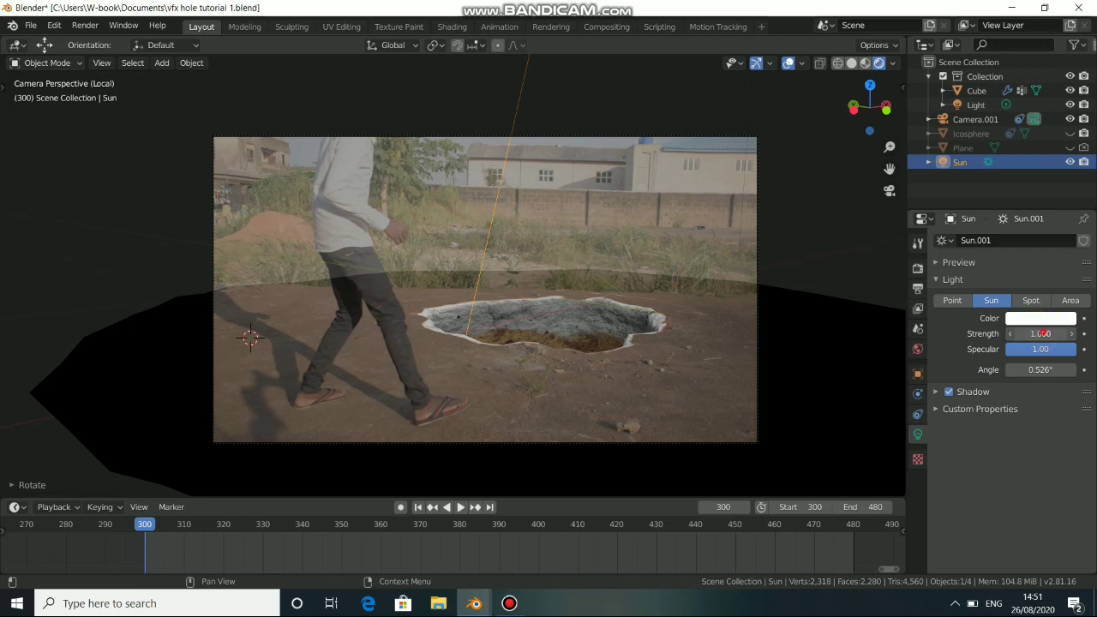
type("2")
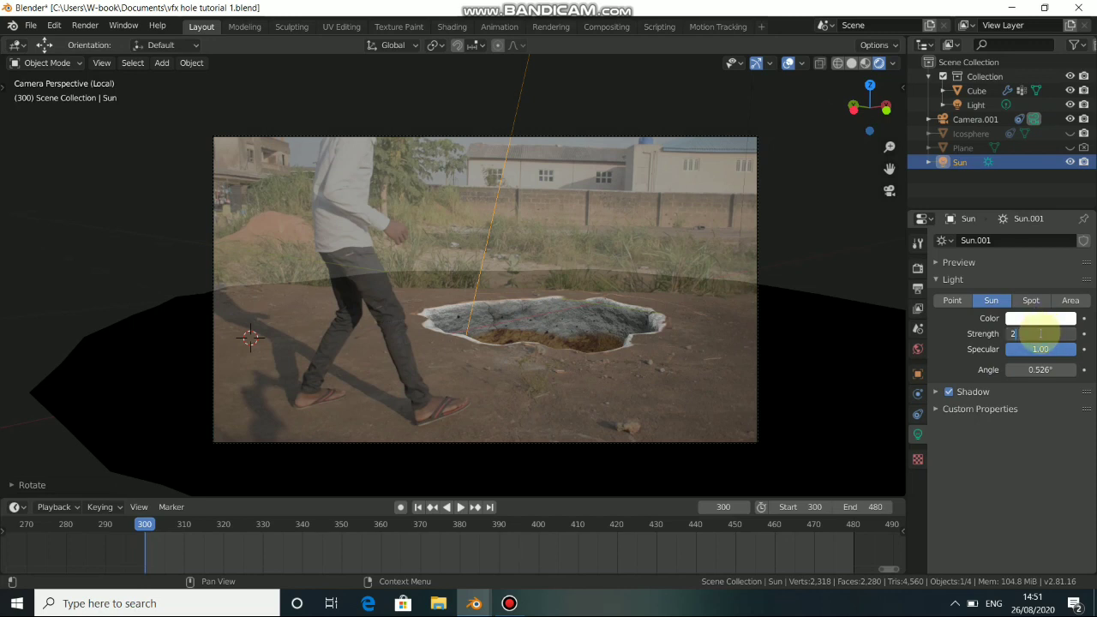
key("Return")
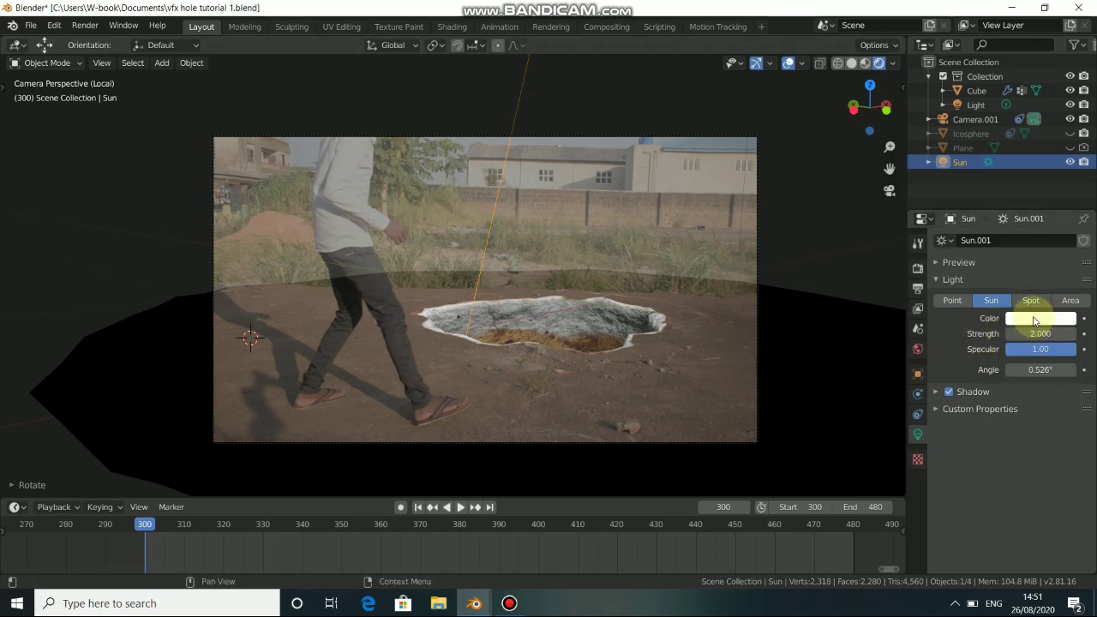
left_click(1024, 318)
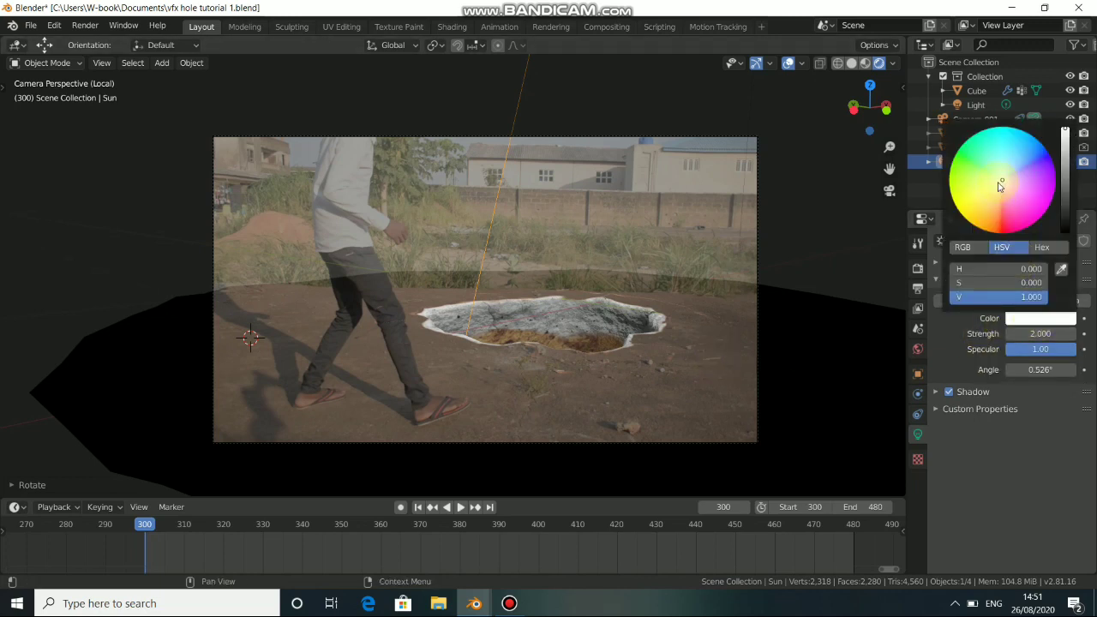
left_click_drag(1001, 180, 995, 186)
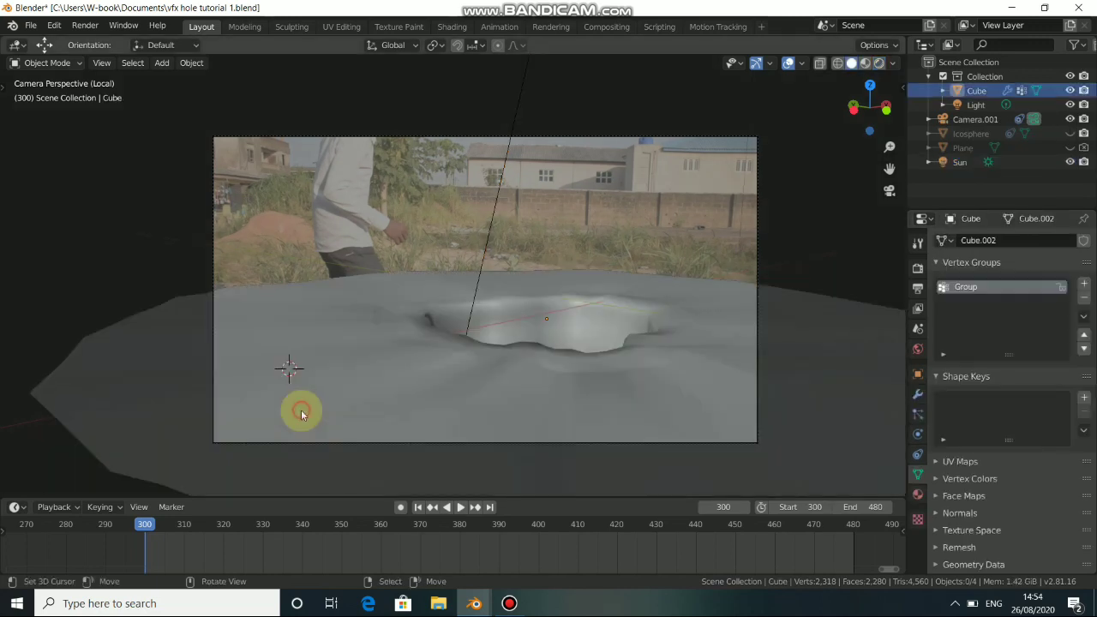
Step: Play the tracked footage from frame 300 to 320 with the hole mesh temporarily hidden
left_click(300, 408)
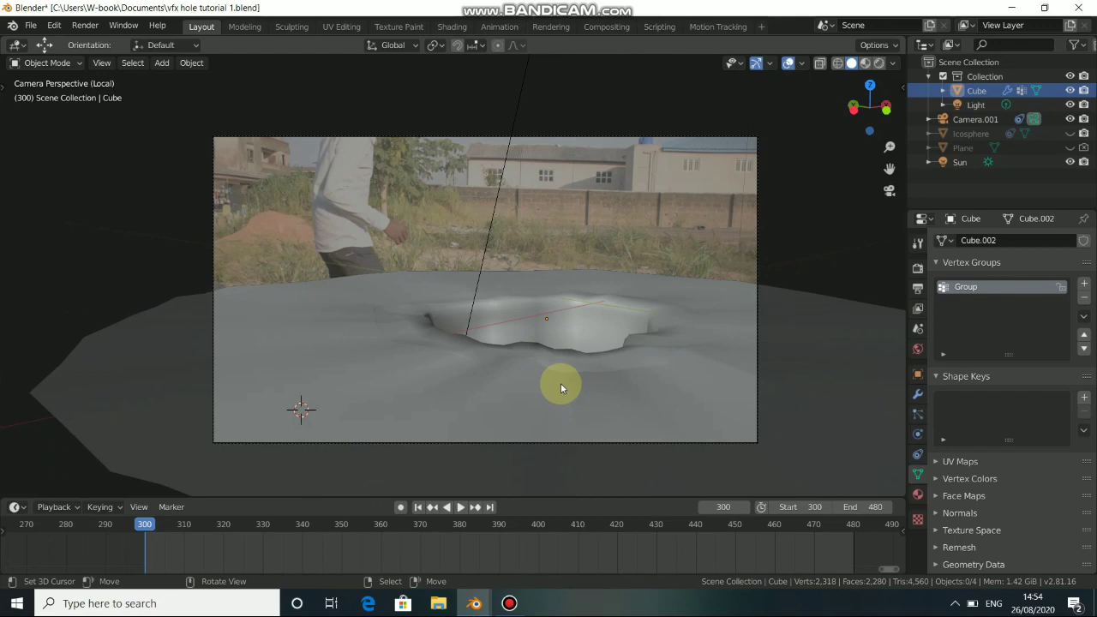
left_click(513, 376)
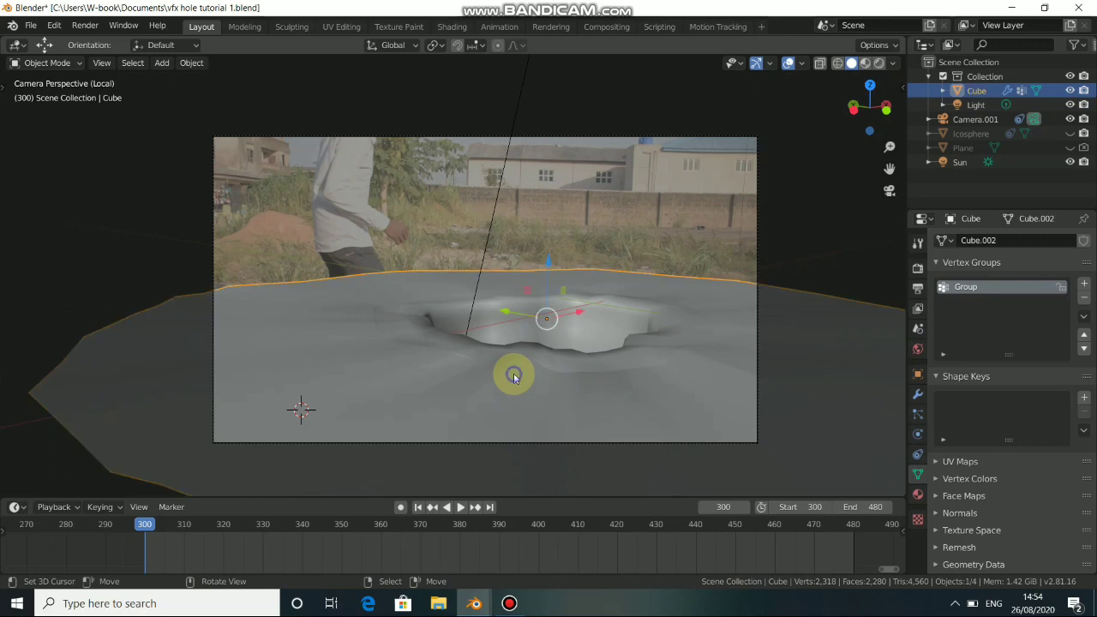
left_click(1069, 91)
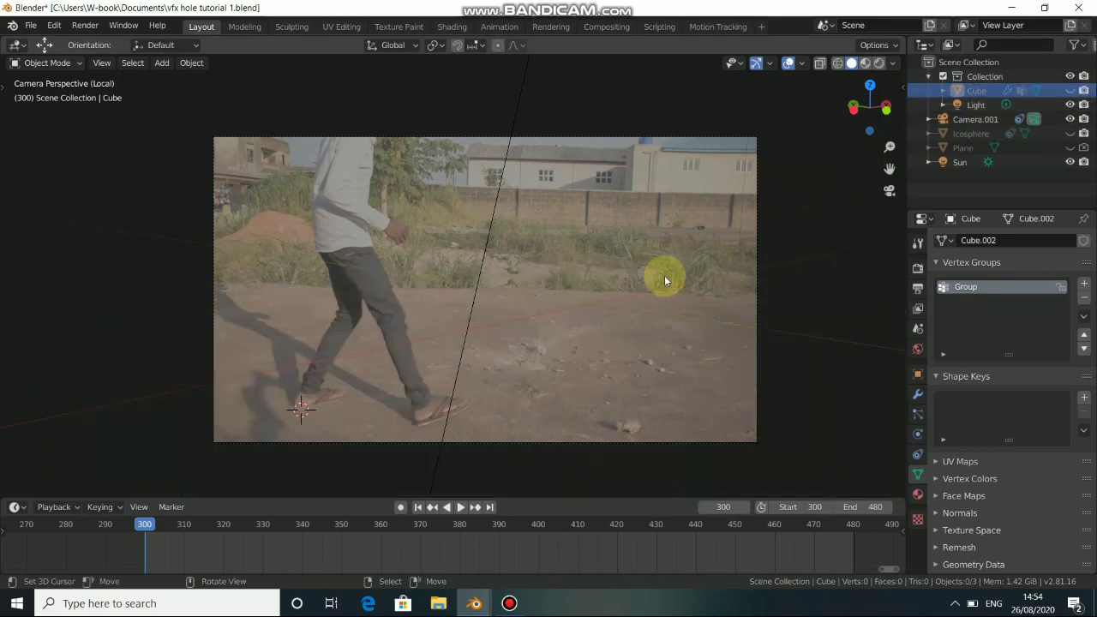
left_click(462, 507)
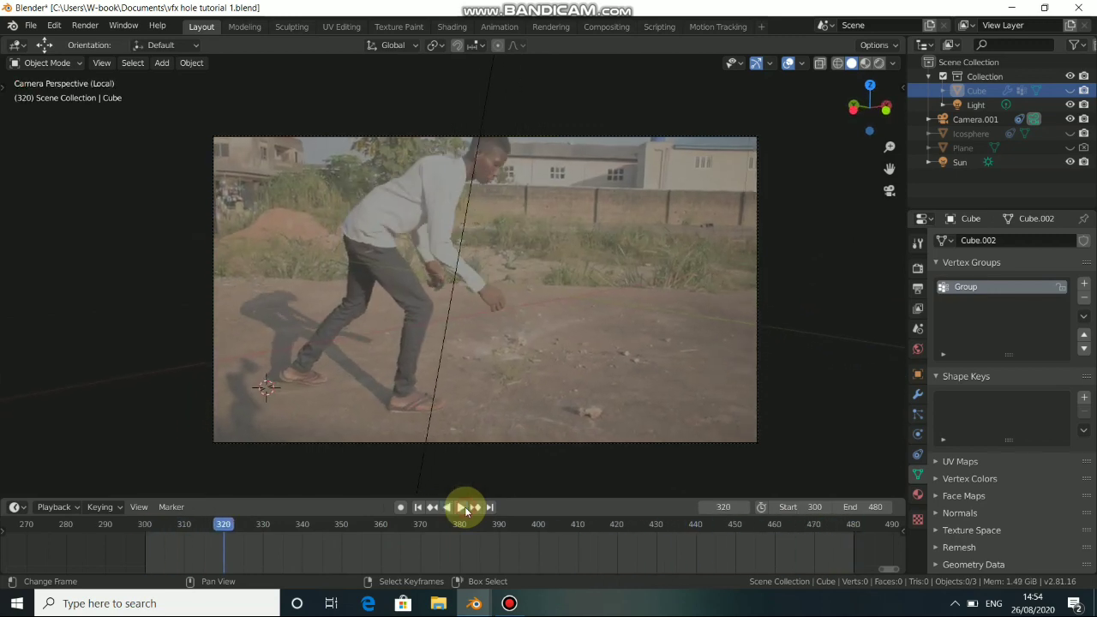
left_click(464, 507)
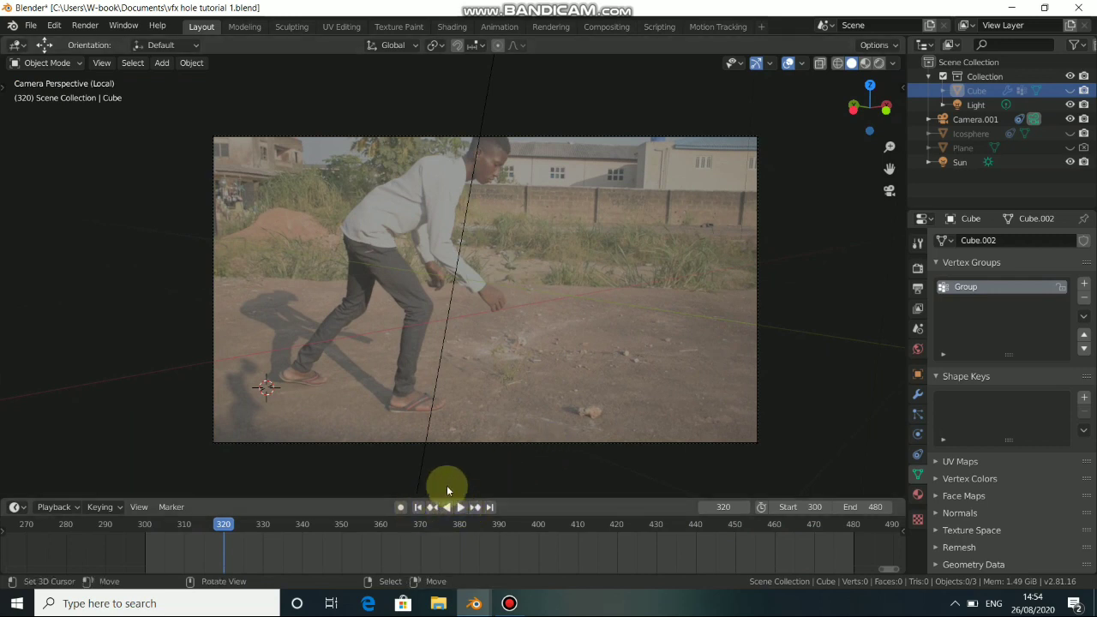
left_click(1070, 90)
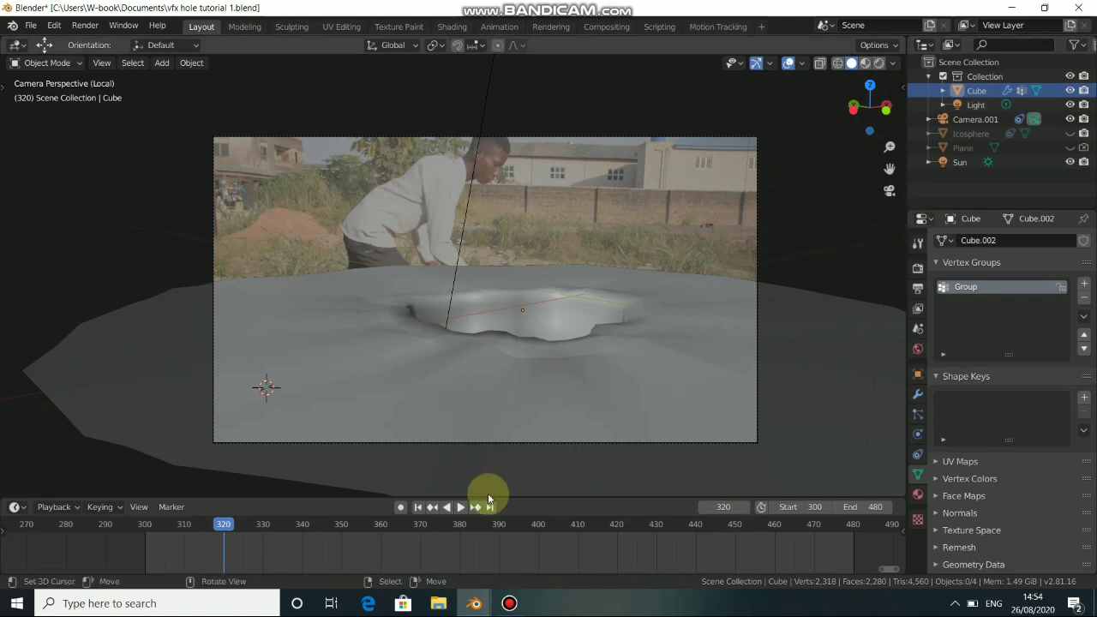
Step: Check the hole mesh's alignment with the footage in wireframe display, from frame 406 through frame 466
left_click(562, 558)
key("shift+z")
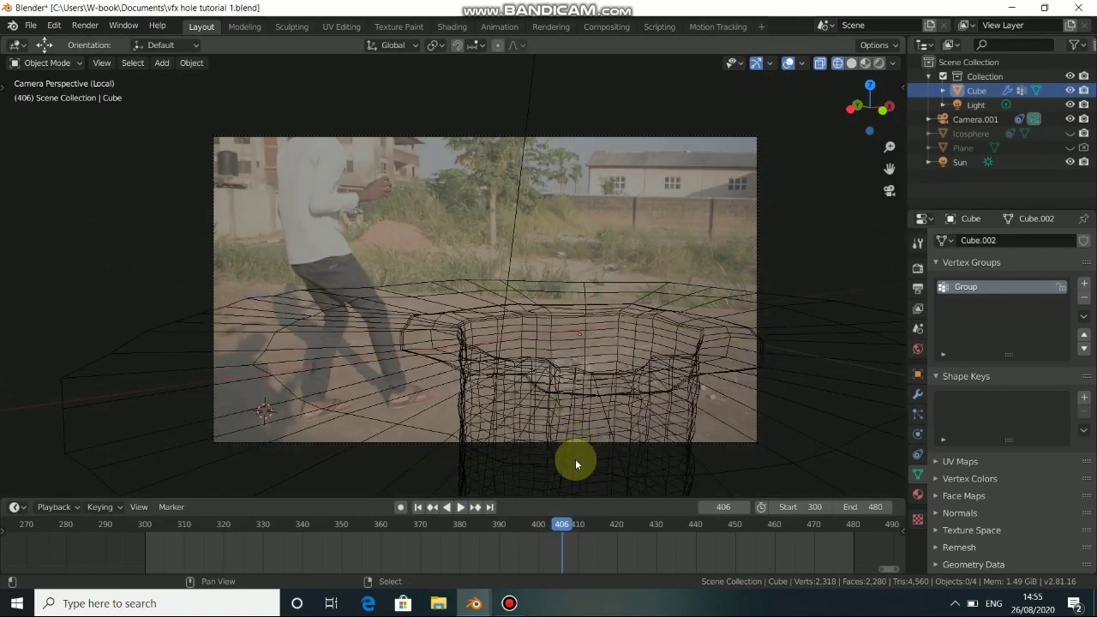
left_click(635, 550)
key("space")
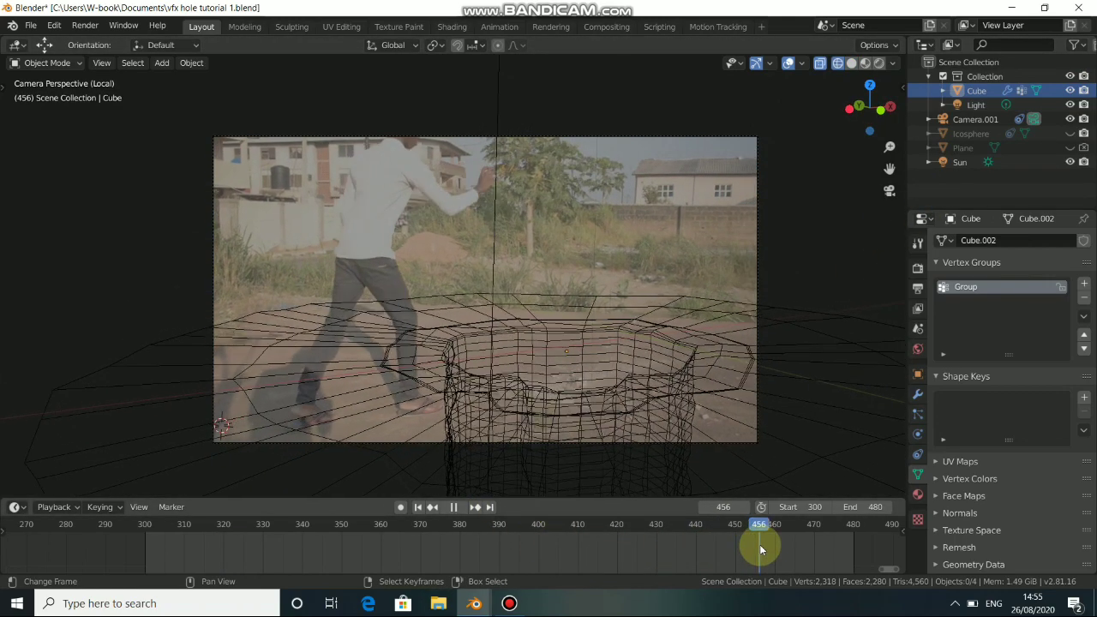
left_click_drag(790, 545, 798, 543)
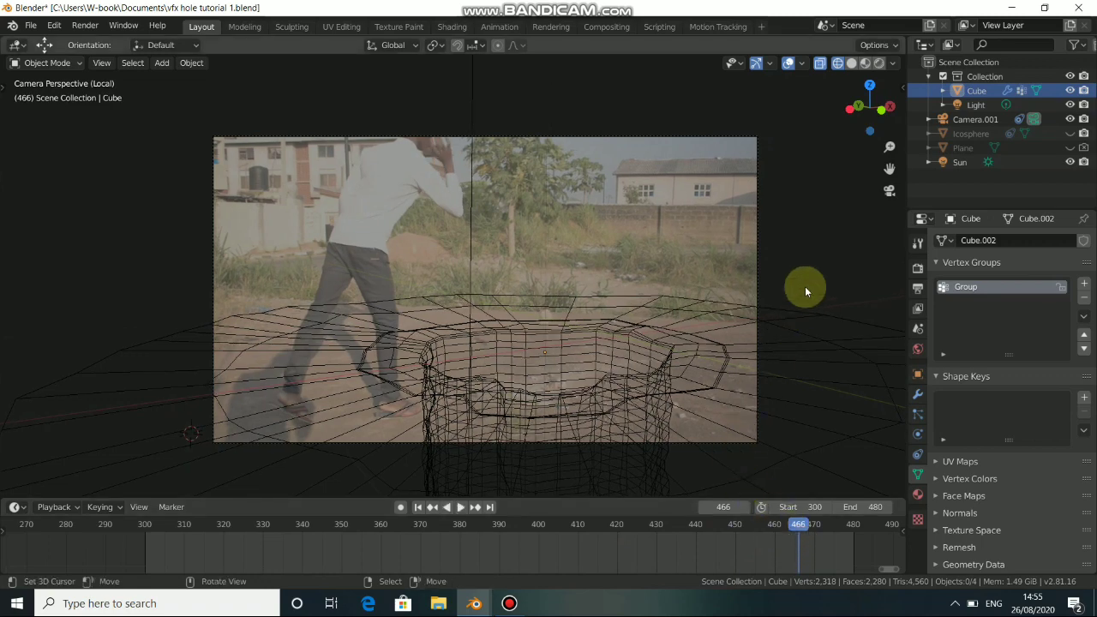
Step: Display the hole's materials and step the footage forward frame by frame to frame 470
left_click(865, 63)
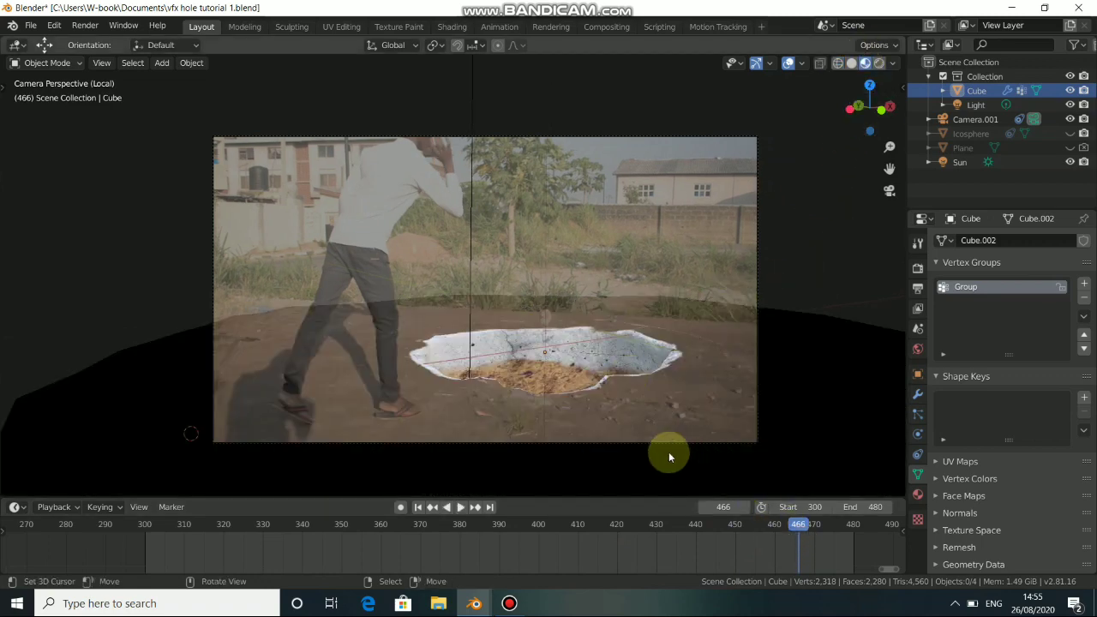
key("Right")
key("Right")
key("Right")
key("Right")
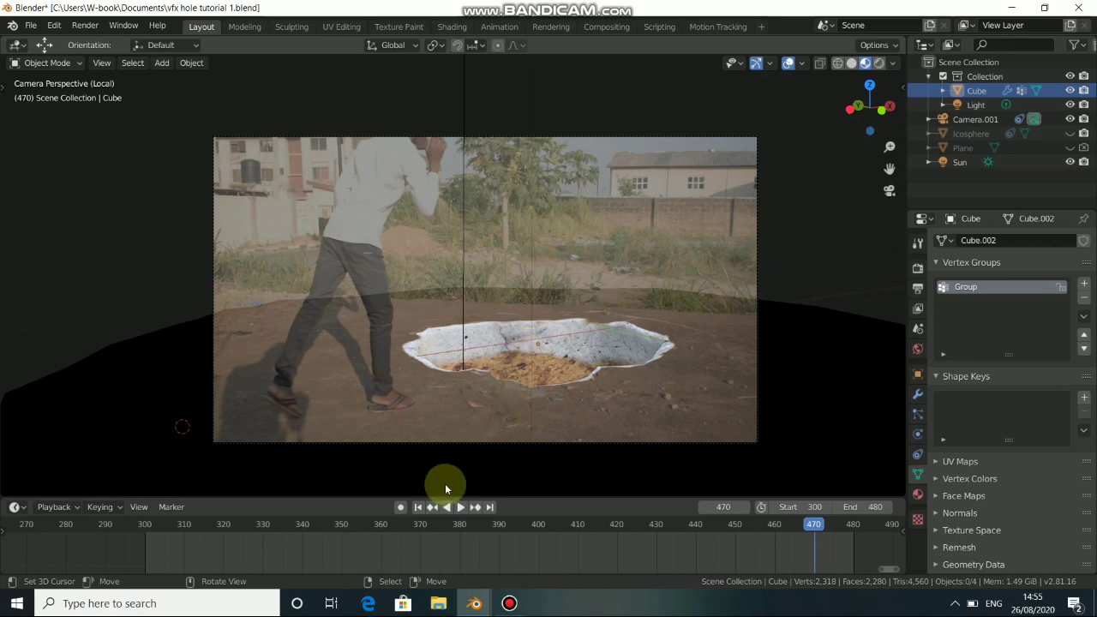
Step: Return to frame 300 and examine how the textured hole follows the footage at frames 380, 409, 426, 454, 461 and 463
left_click(419, 505)
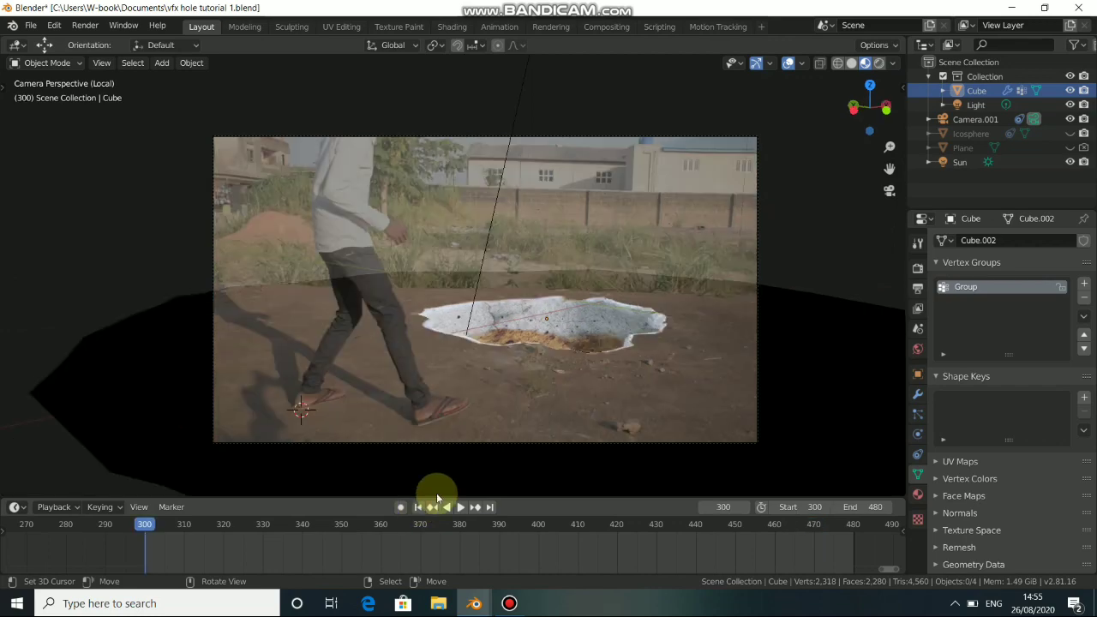
left_click(460, 549)
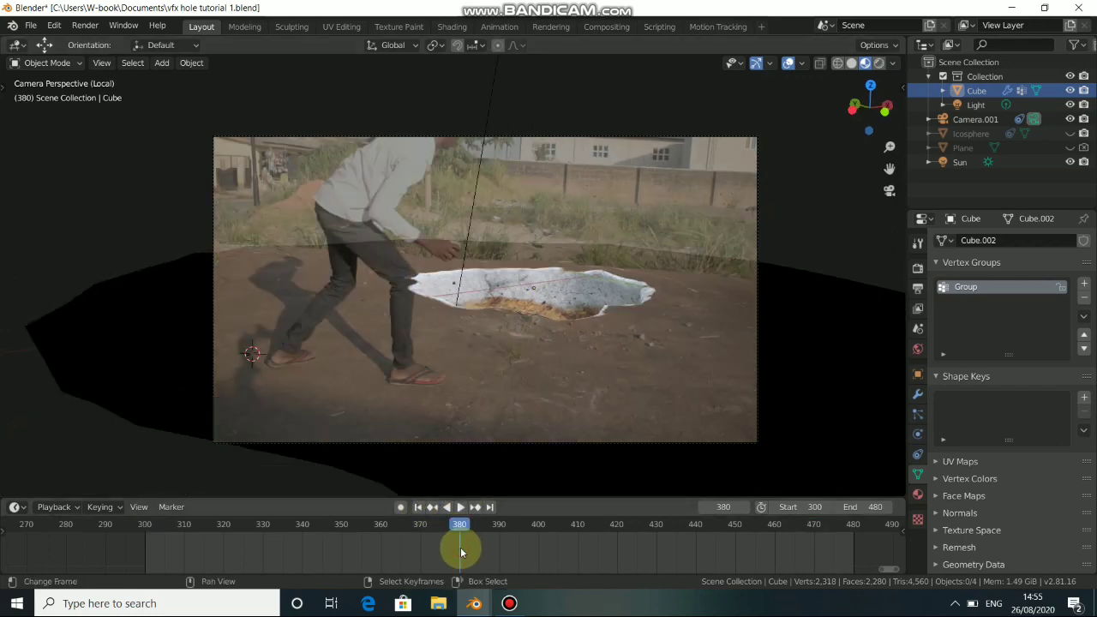
left_click(574, 549)
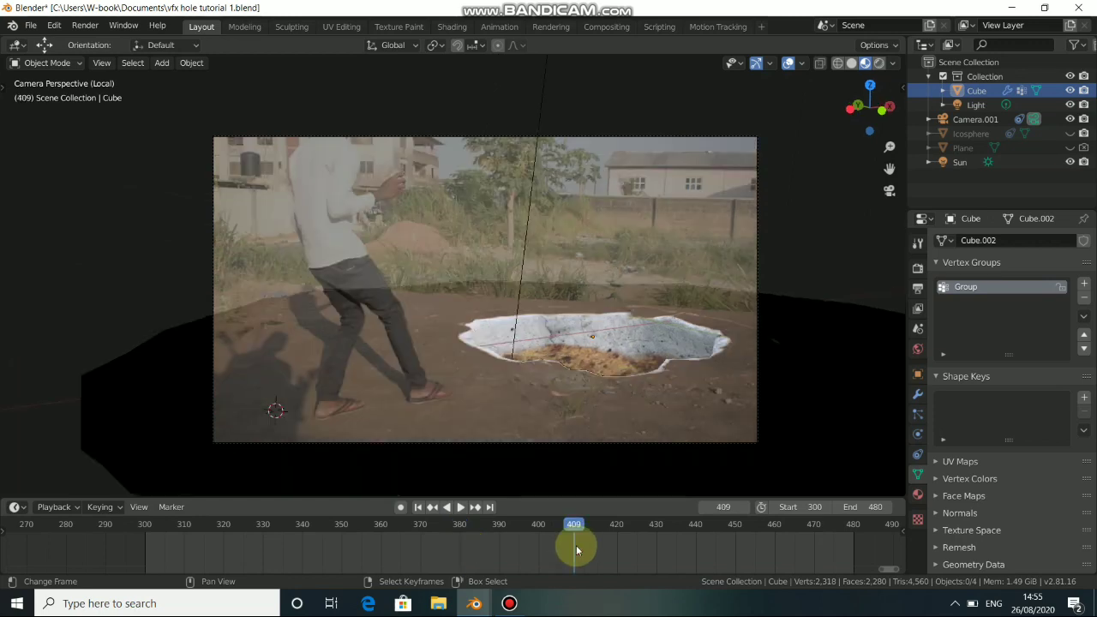
left_click_drag(598, 551, 642, 551)
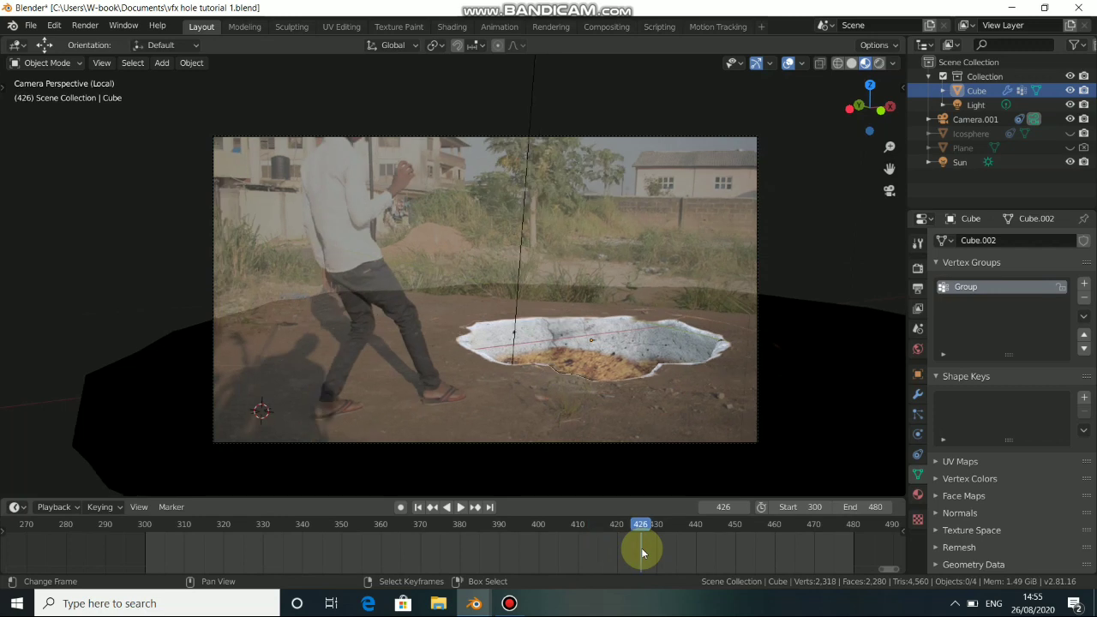
left_click(749, 543)
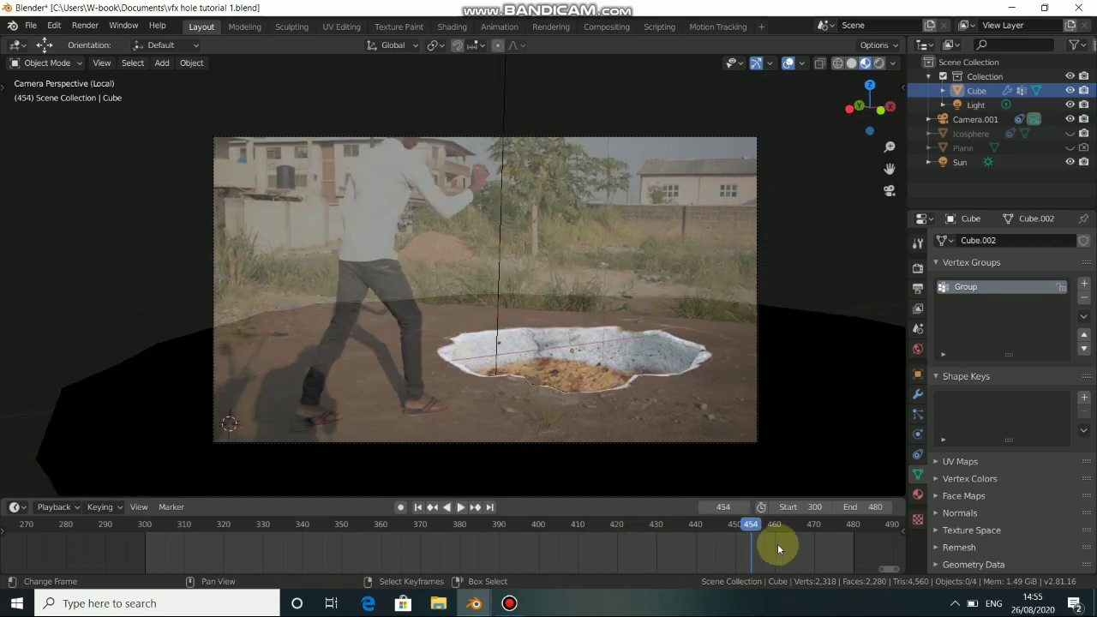
left_click(778, 544)
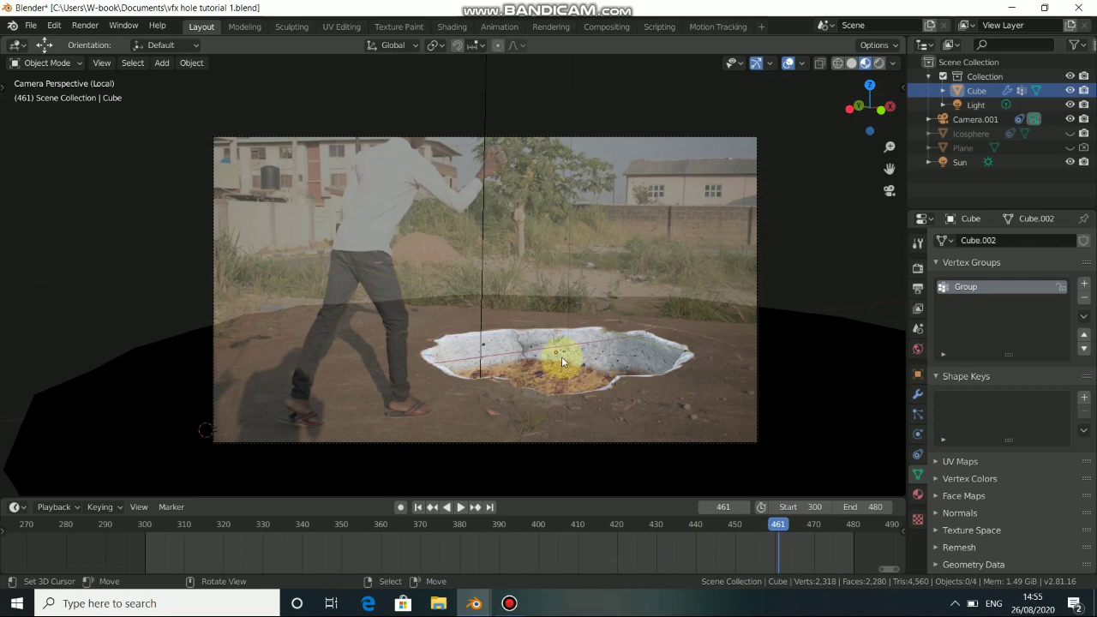
key("Right")
key("Right")
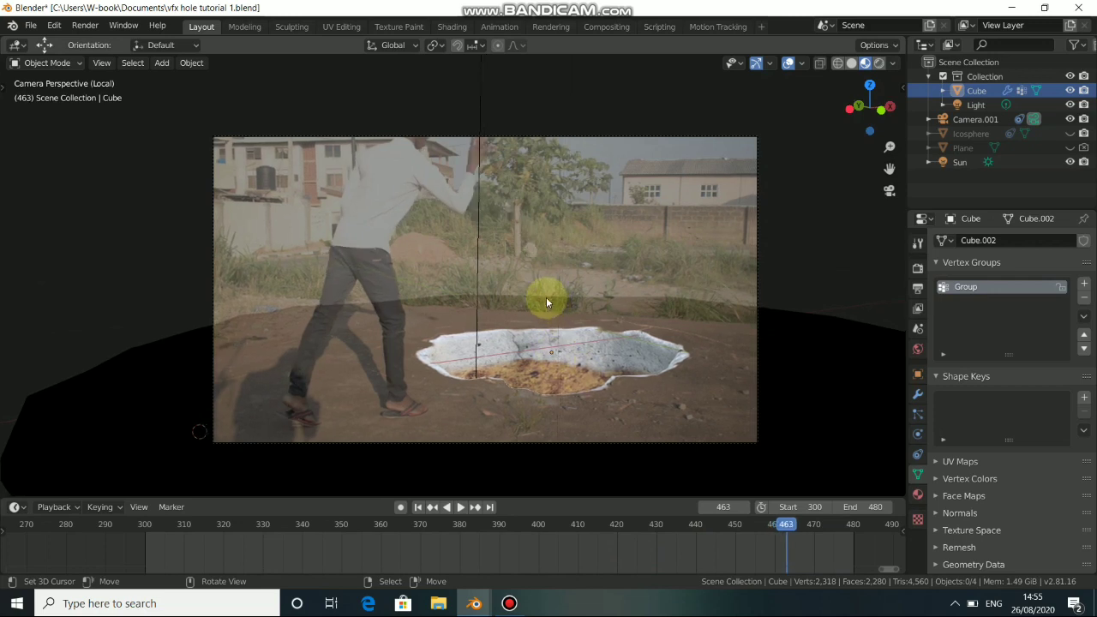
Step: Advance to frame 464 and add an Ico Sphere at the 3D cursor, over the pale background rock
key("Right")
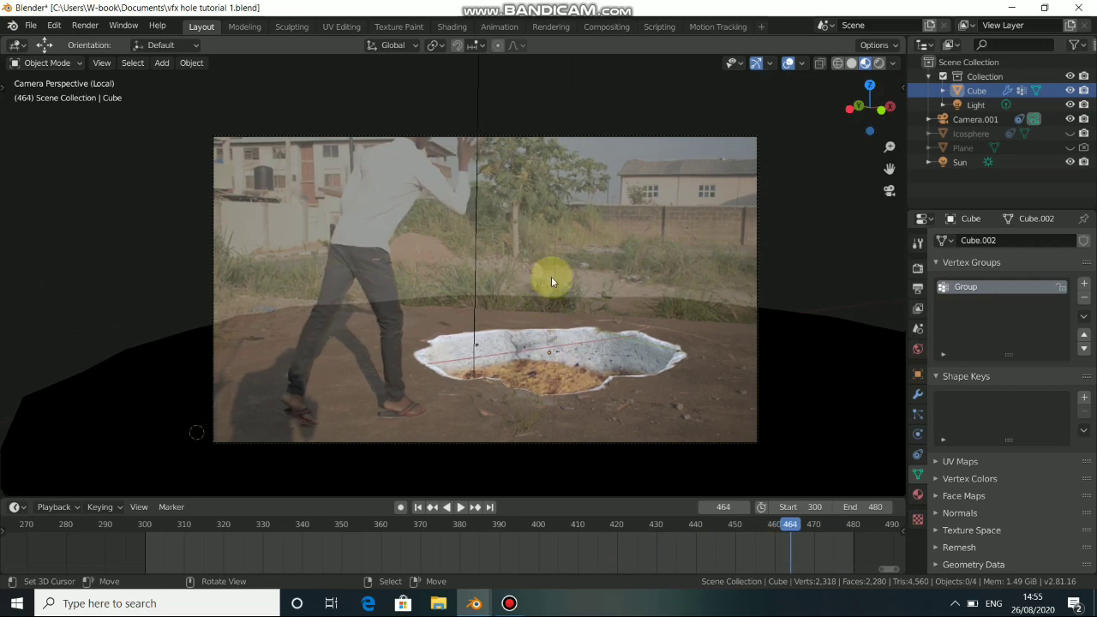
scroll(551, 280, "up", 5)
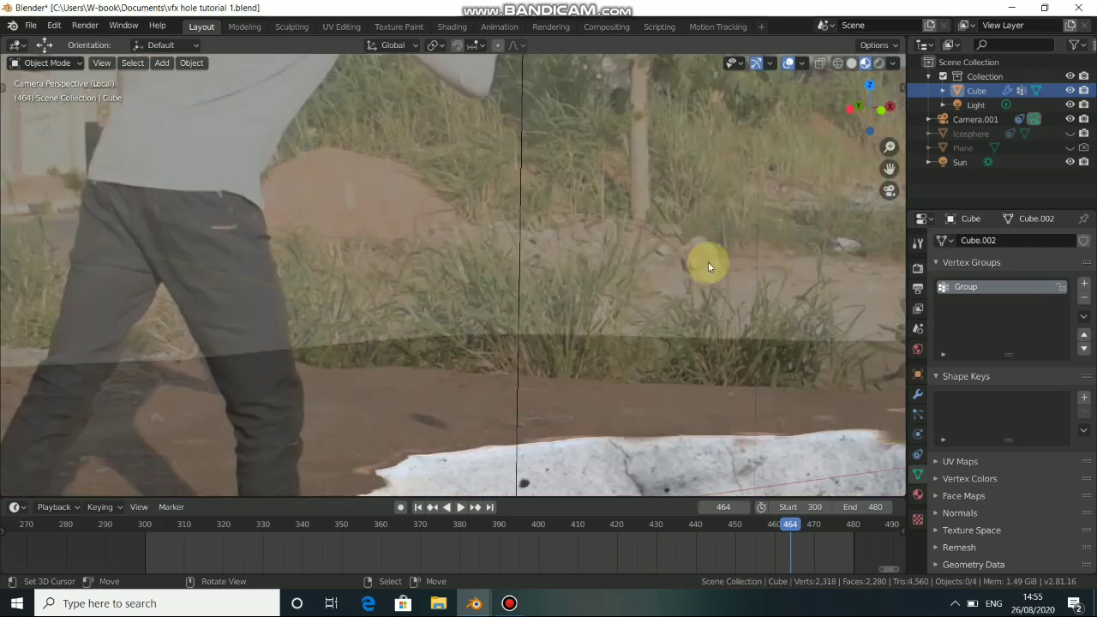
middle_click_drag(702, 265, 594, 262, "shift")
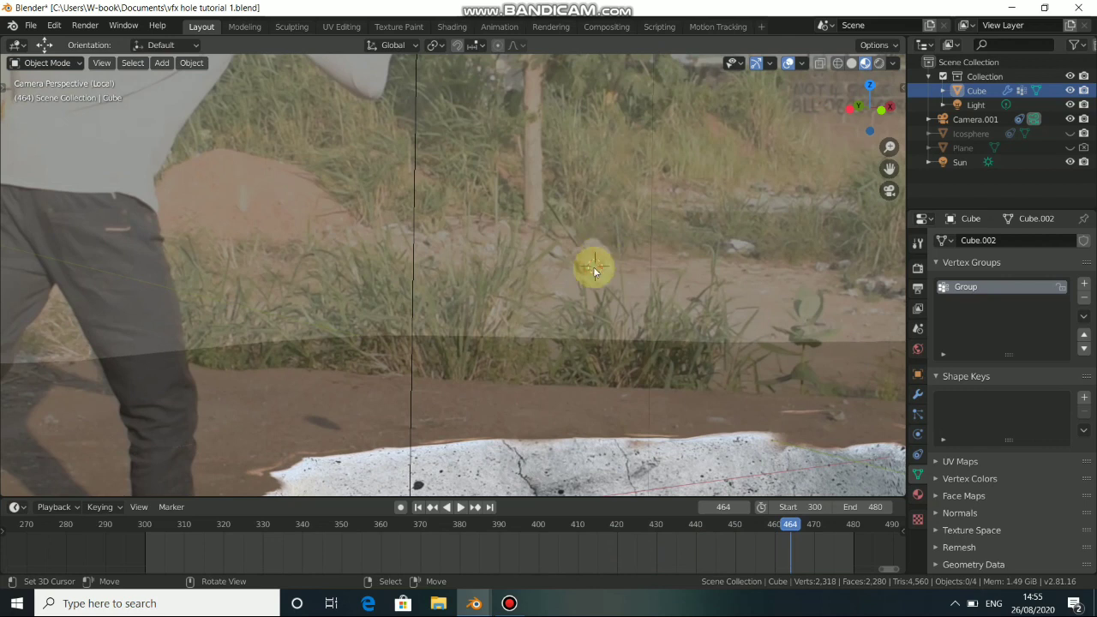
key("shift+a")
mouse_move(543, 99)
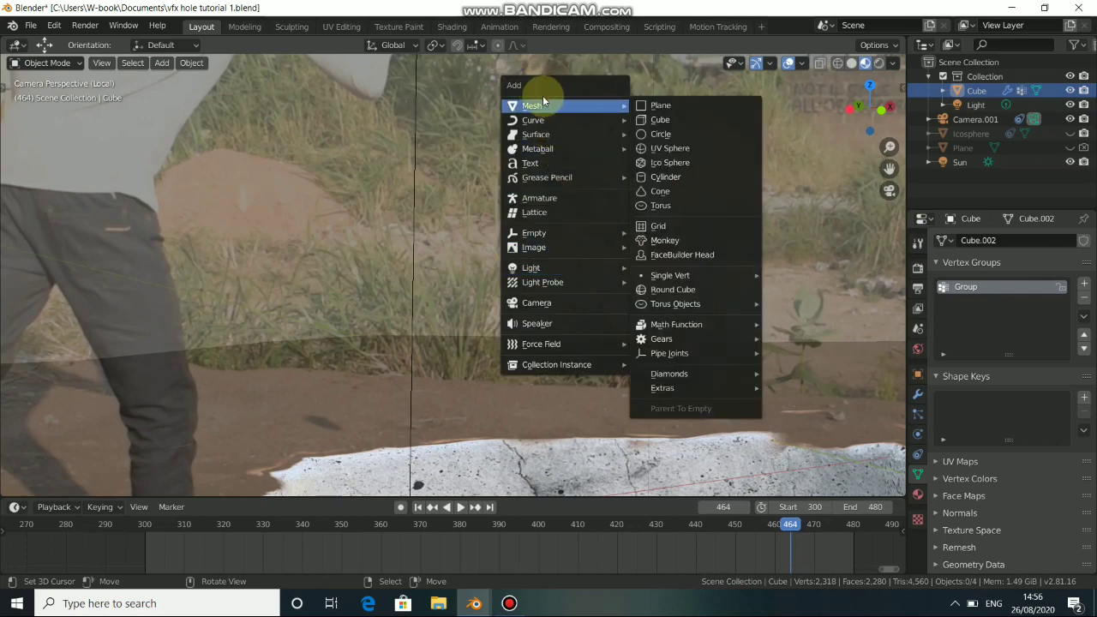
left_click(677, 164)
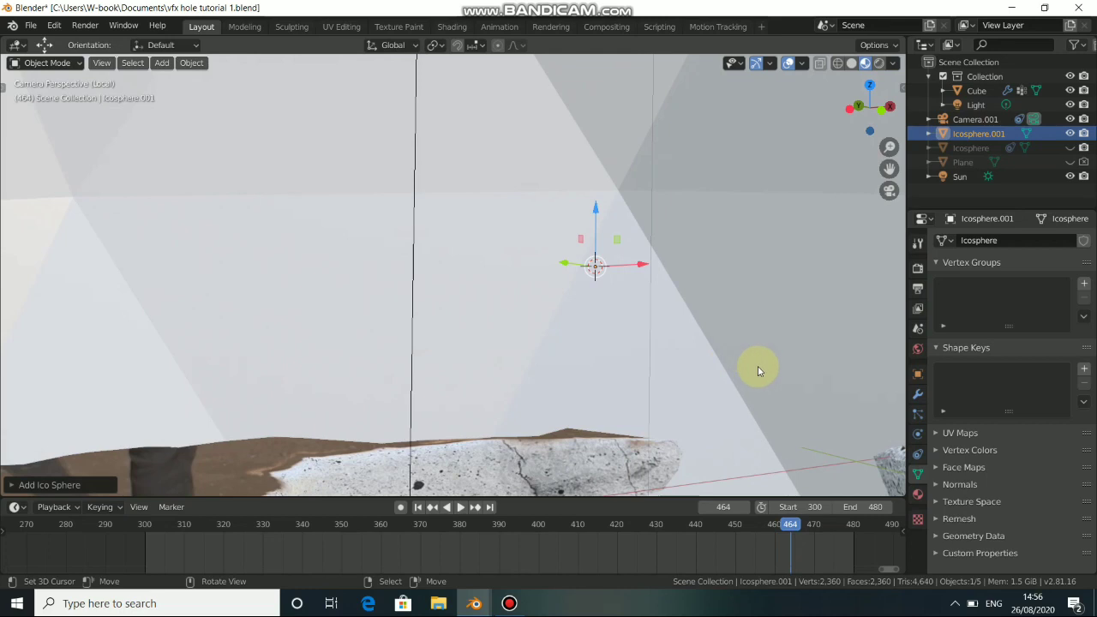
Step: Scale the new ico sphere down until the whole ball fits in the camera frame above the hole
scroll(758, 371, "down", 4)
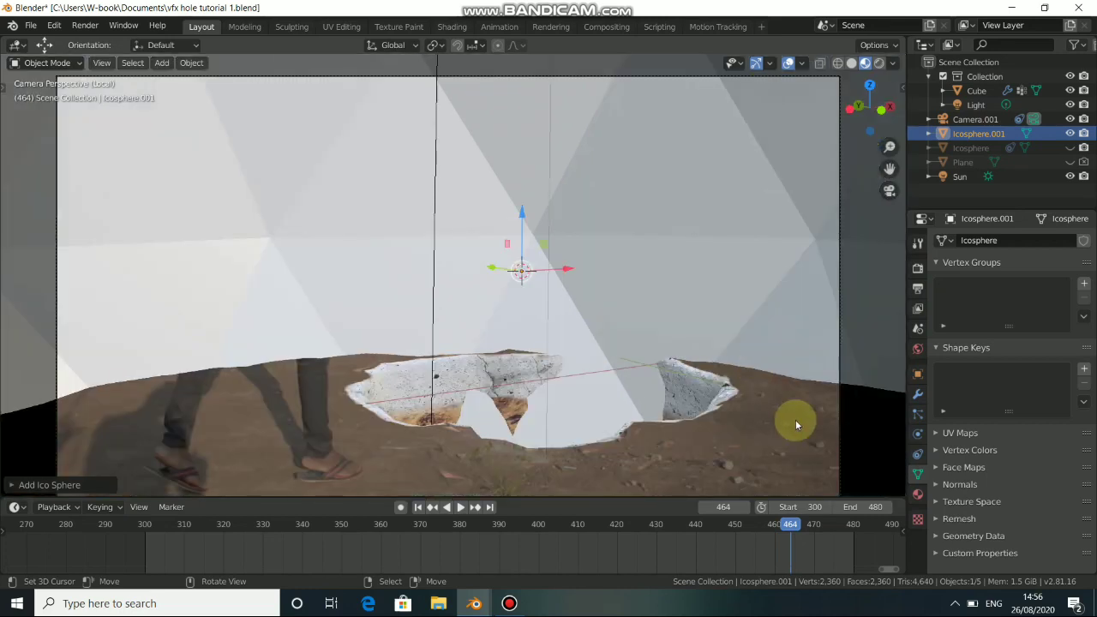
key("s")
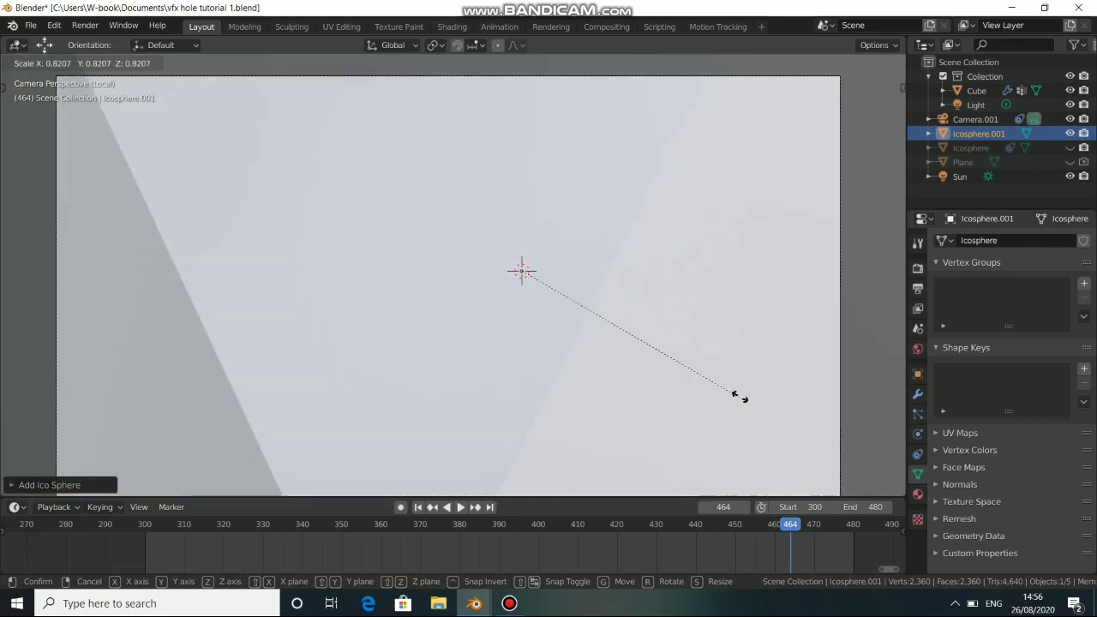
left_click(622, 320)
key("s")
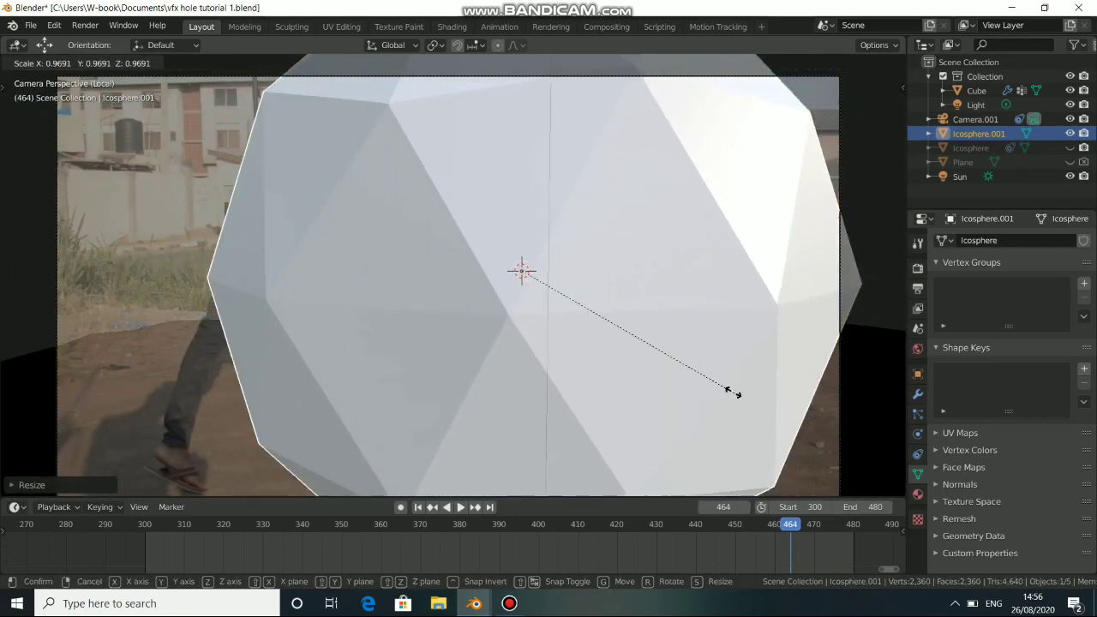
left_click(615, 292)
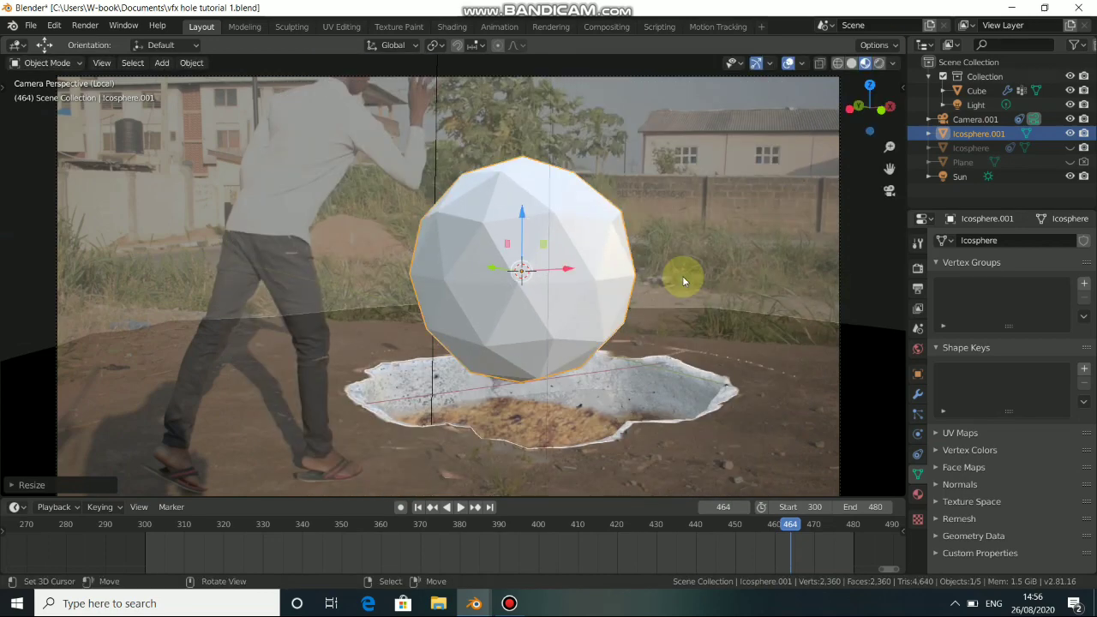
Step: Show the scene in solid display and shrink the ico sphere to slightly smaller than the pale background rock
left_click(851, 64)
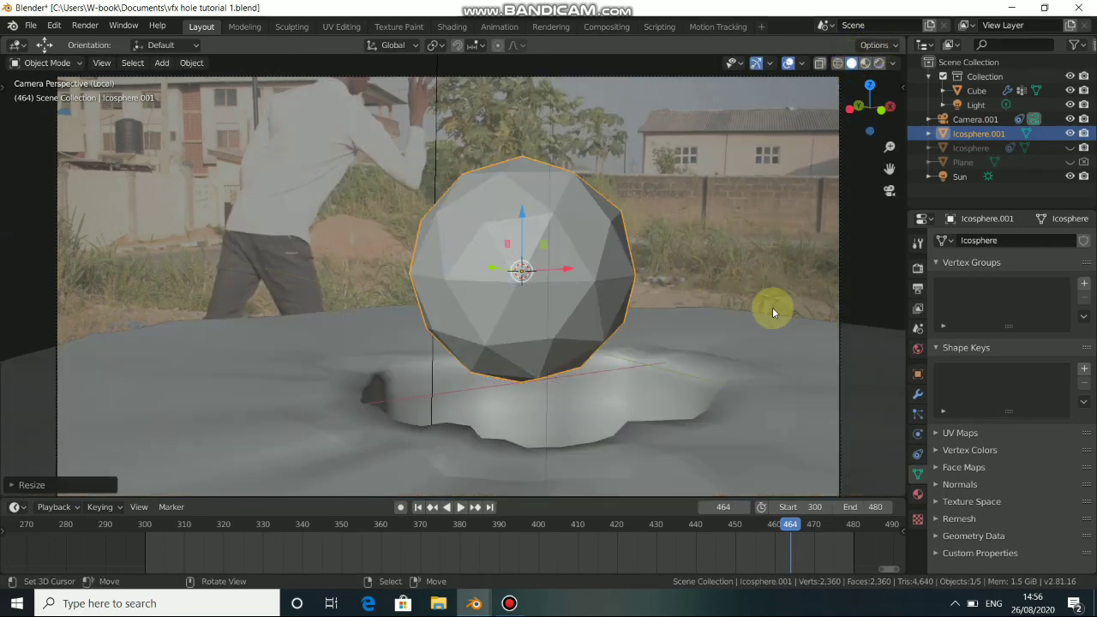
key("s")
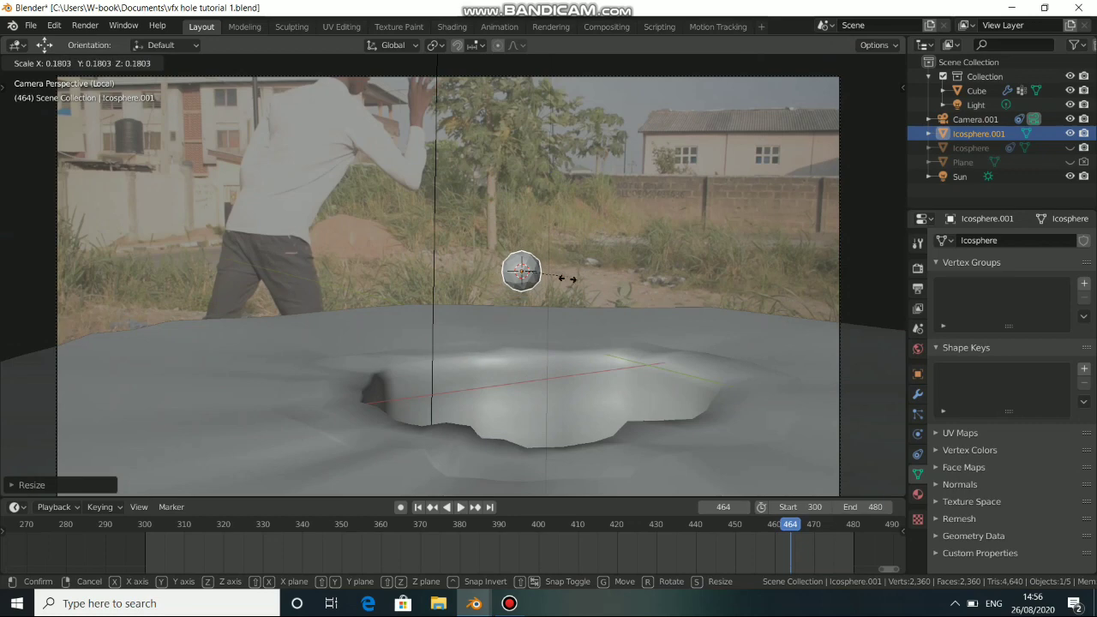
left_click(545, 290)
scroll(562, 304, "up", 14)
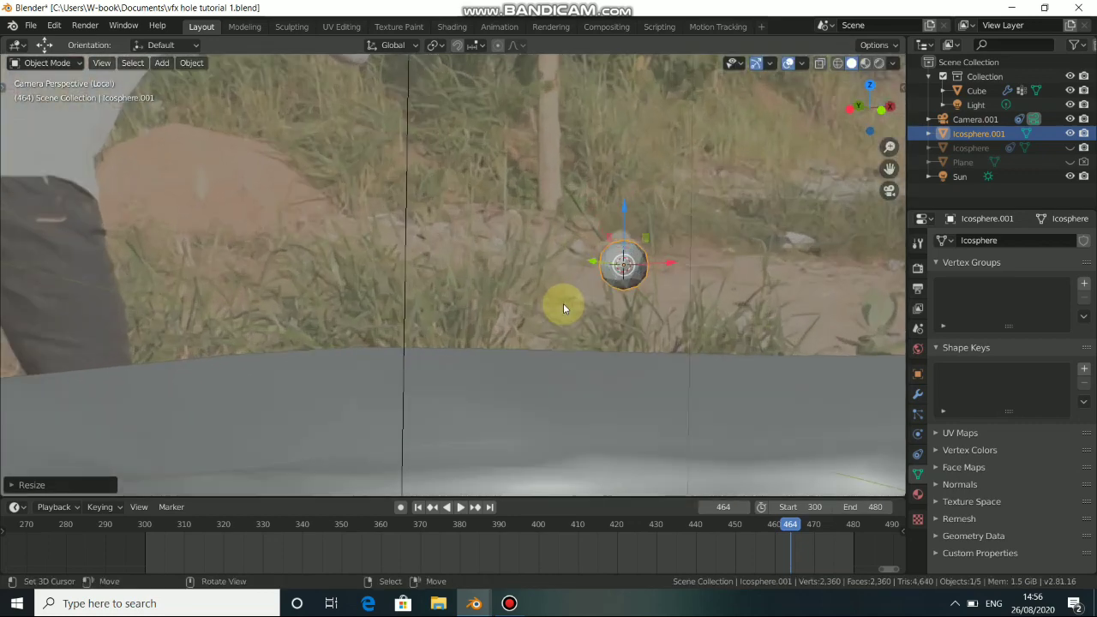
middle_click_drag(714, 310, 587, 372, "shift")
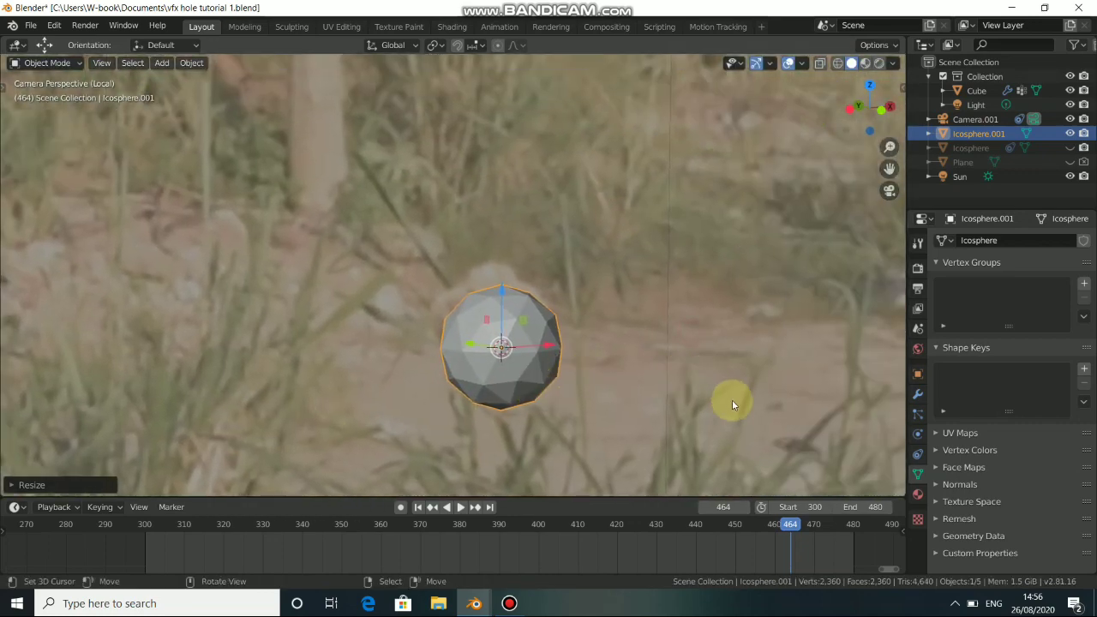
key("s")
left_click(649, 367)
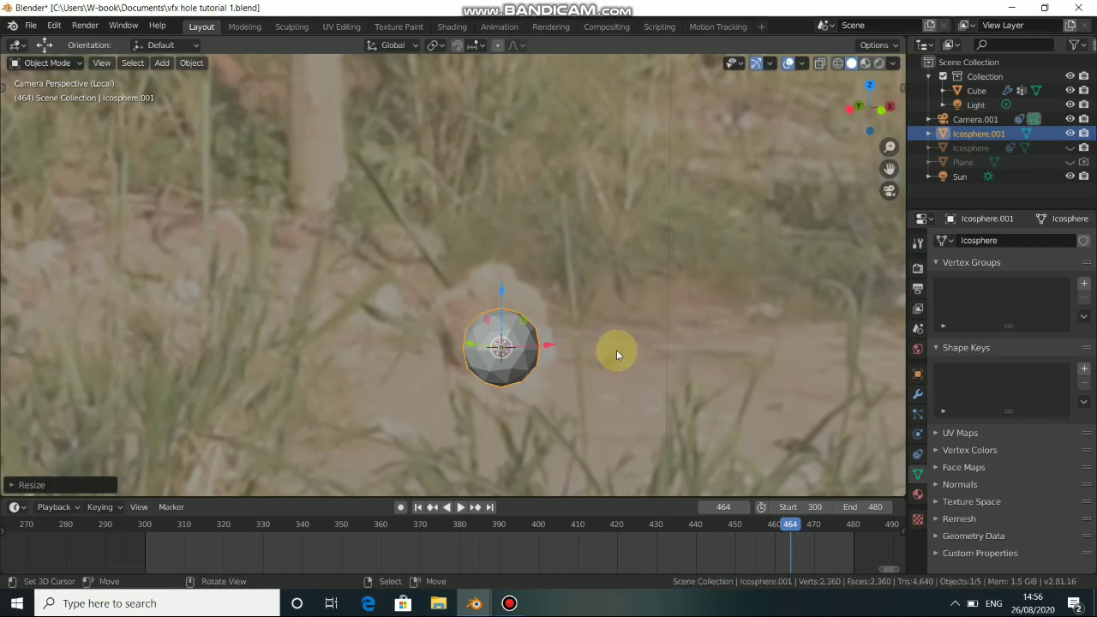
Step: Outside the camera view, move the ico sphere along the global Y and X axes to sit over the hole
scroll(602, 348, "down", 10)
key("Tab")
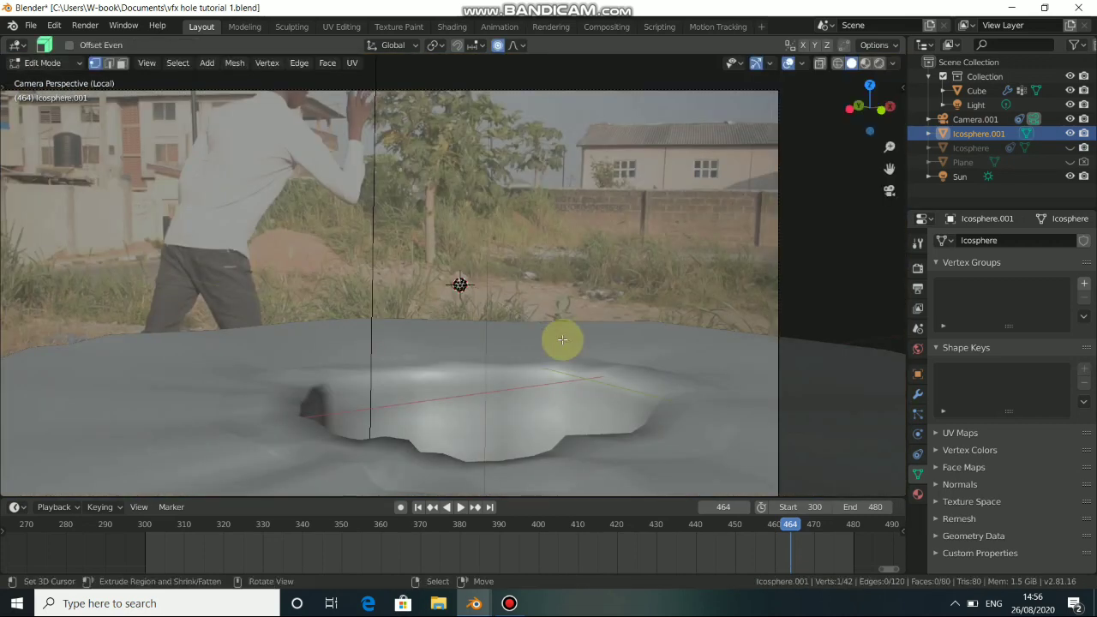
key("KP_0")
scroll(497, 330, "up", 5)
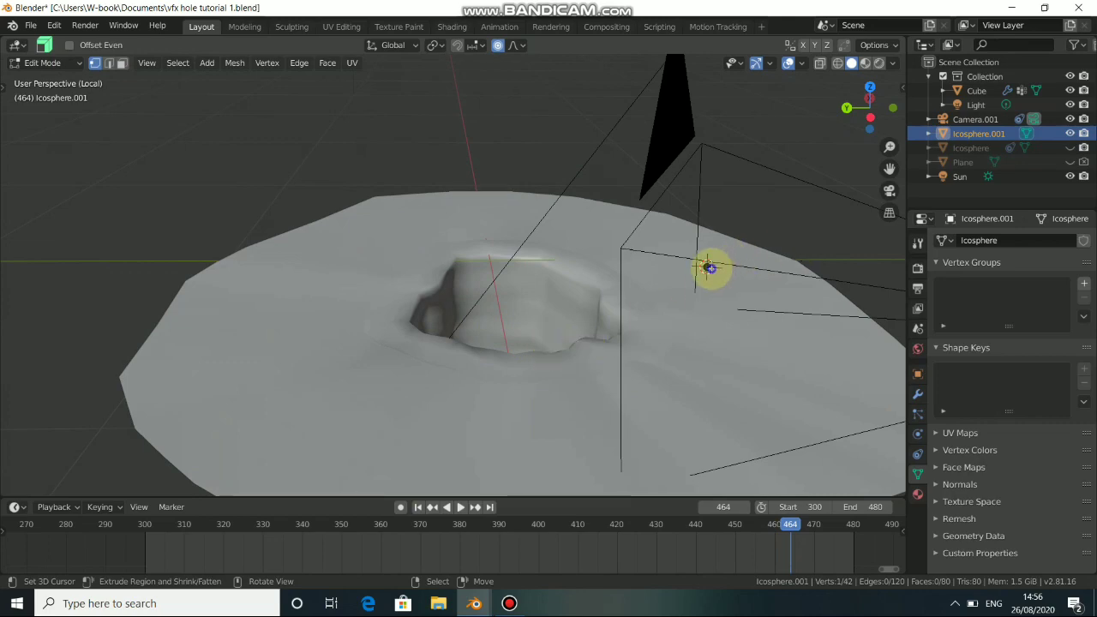
middle_click_drag(700, 301, 701, 299)
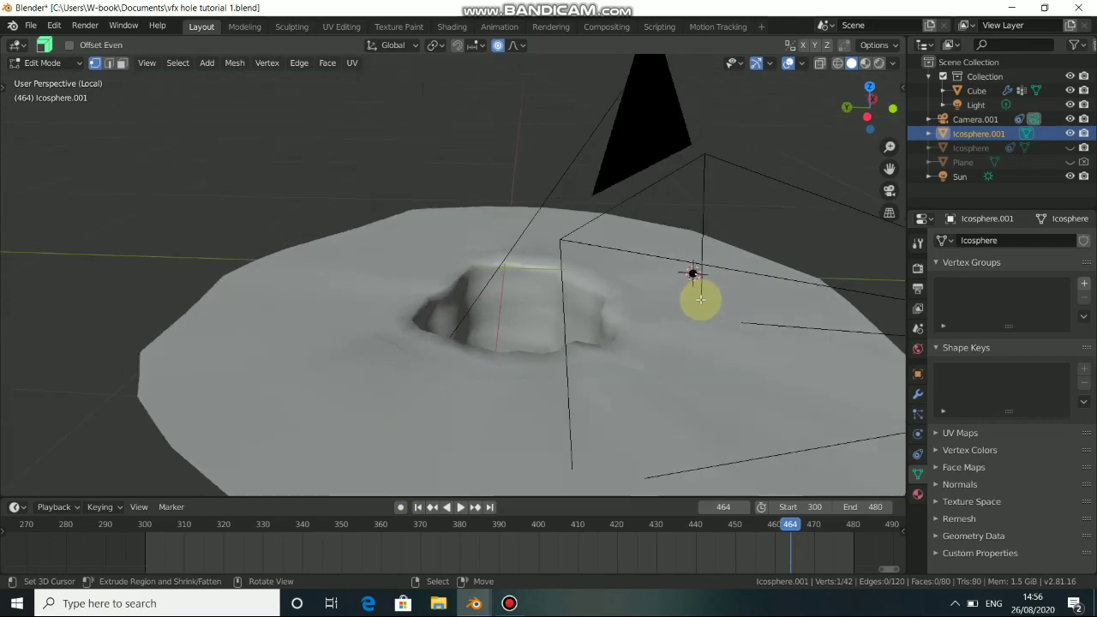
key("KP_0")
key("KP_0")
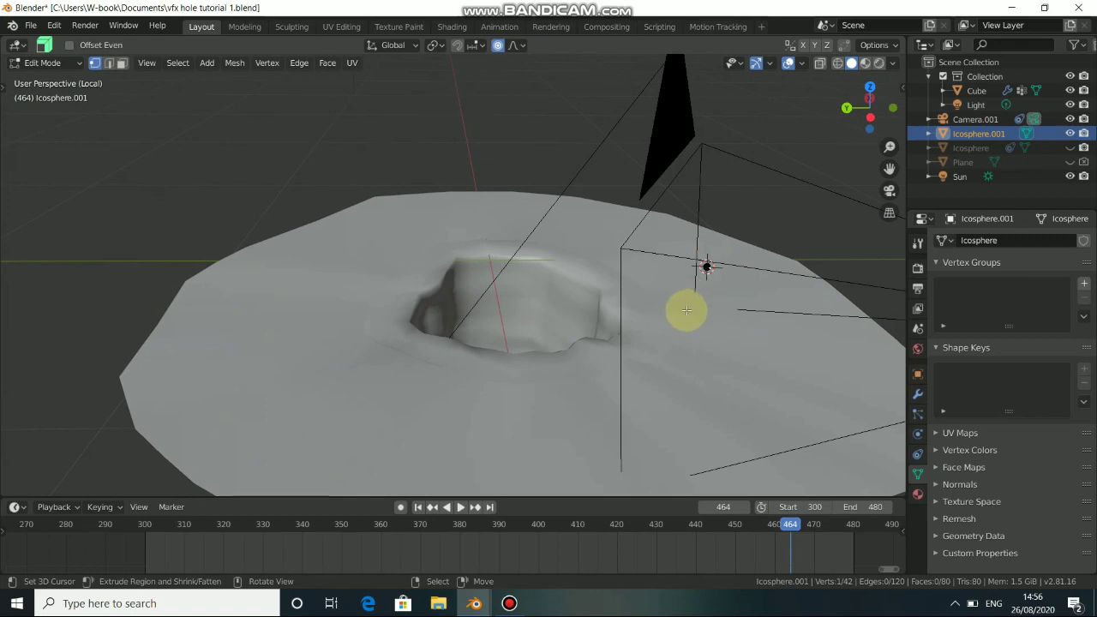
key("a")
key("Tab")
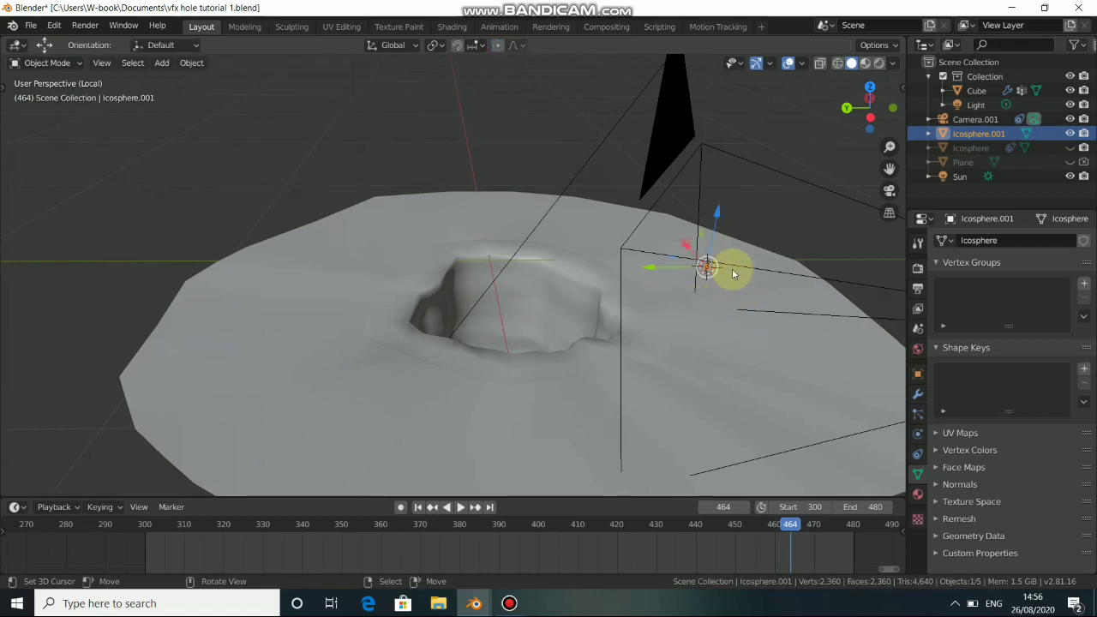
key("g")
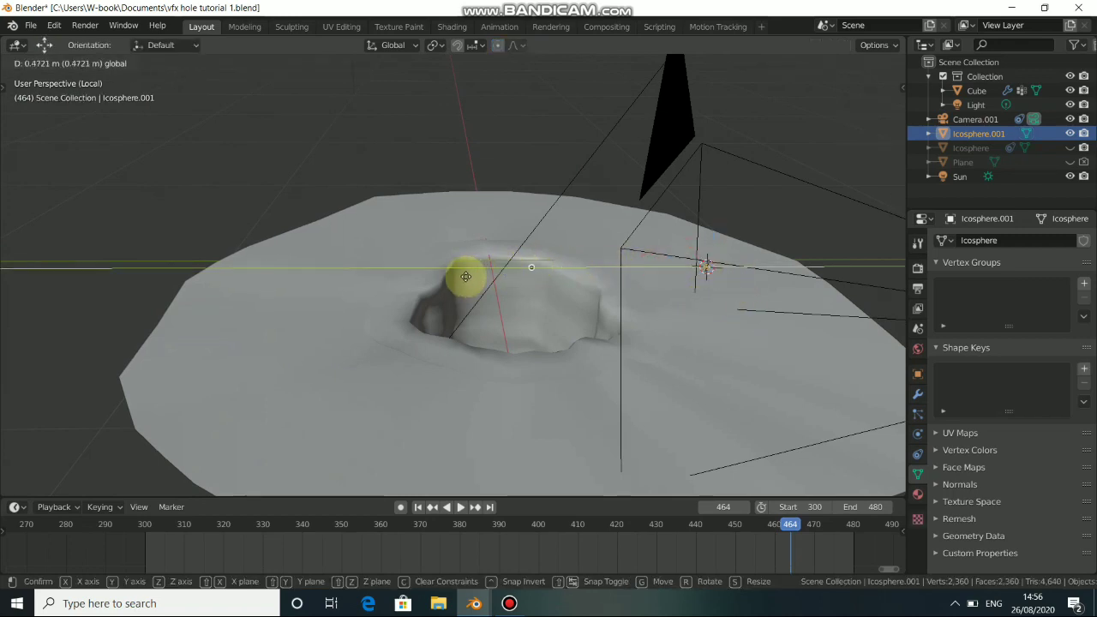
left_click(454, 284)
middle_click_drag(588, 410, 539, 272)
left_click_drag(536, 245, 541, 197)
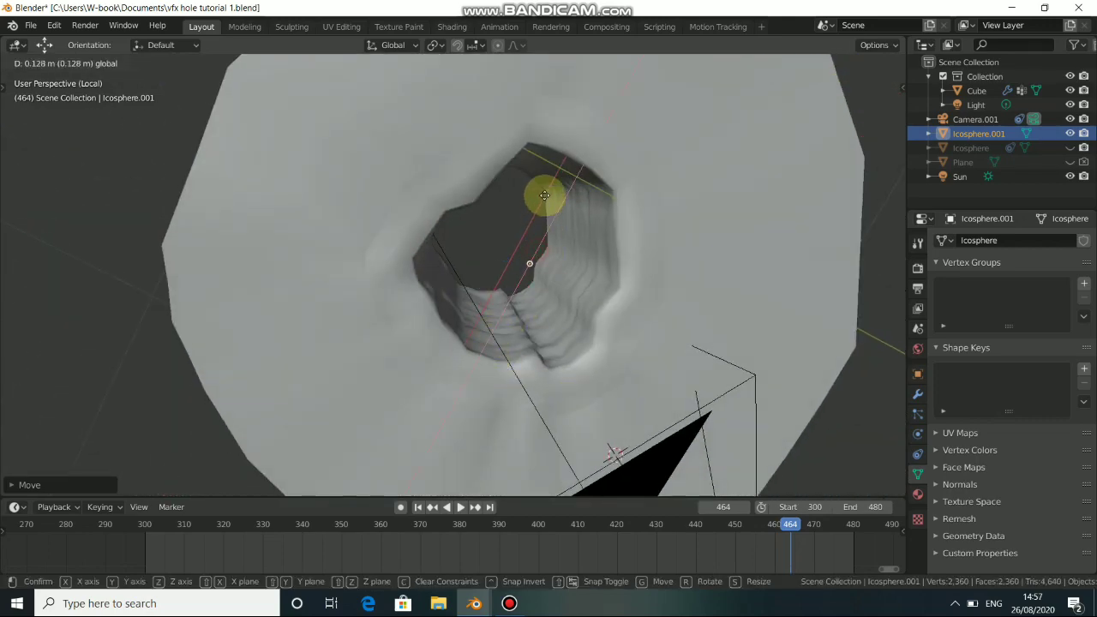
Step: Enlarge the repositioned ico sphere in camera view until it is bigger than the pale background rock
middle_click_drag(607, 363, 523, 303)
scroll(529, 306, "up", 2)
key("KP_Decimal")
key("KP_0")
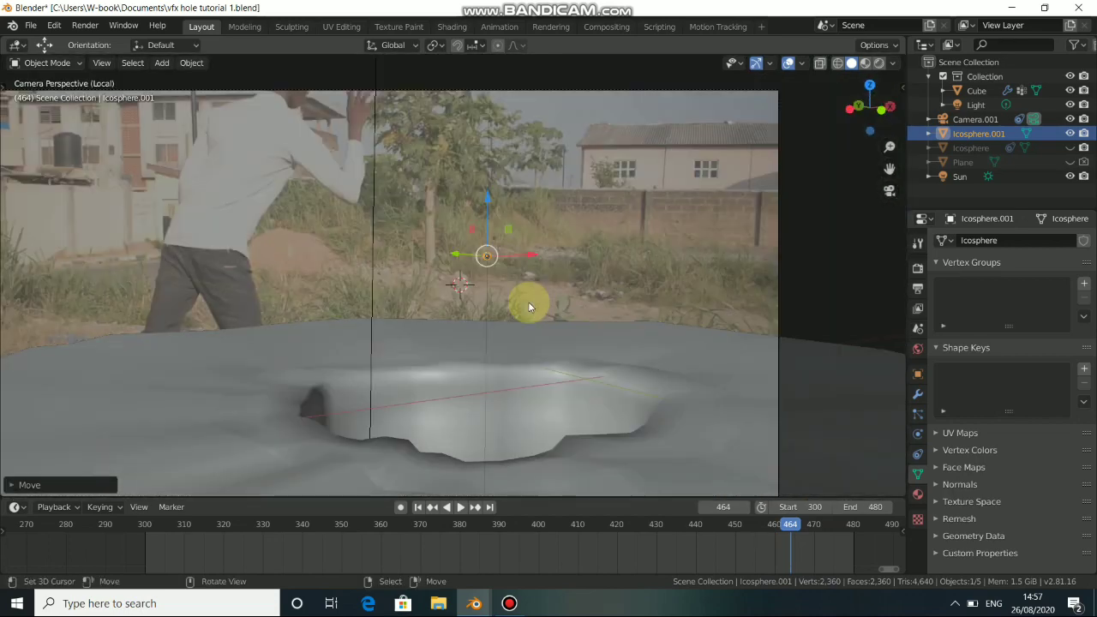
key("KP_0")
key("KP_0")
scroll(526, 306, "up", 4)
key("s")
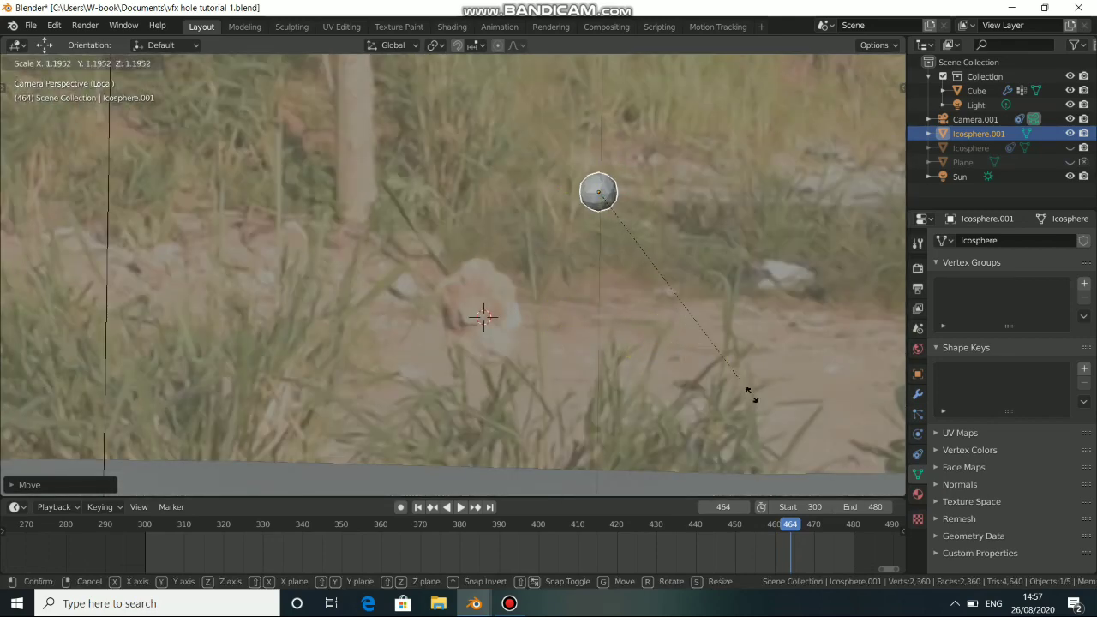
left_click(827, 471)
key("s")
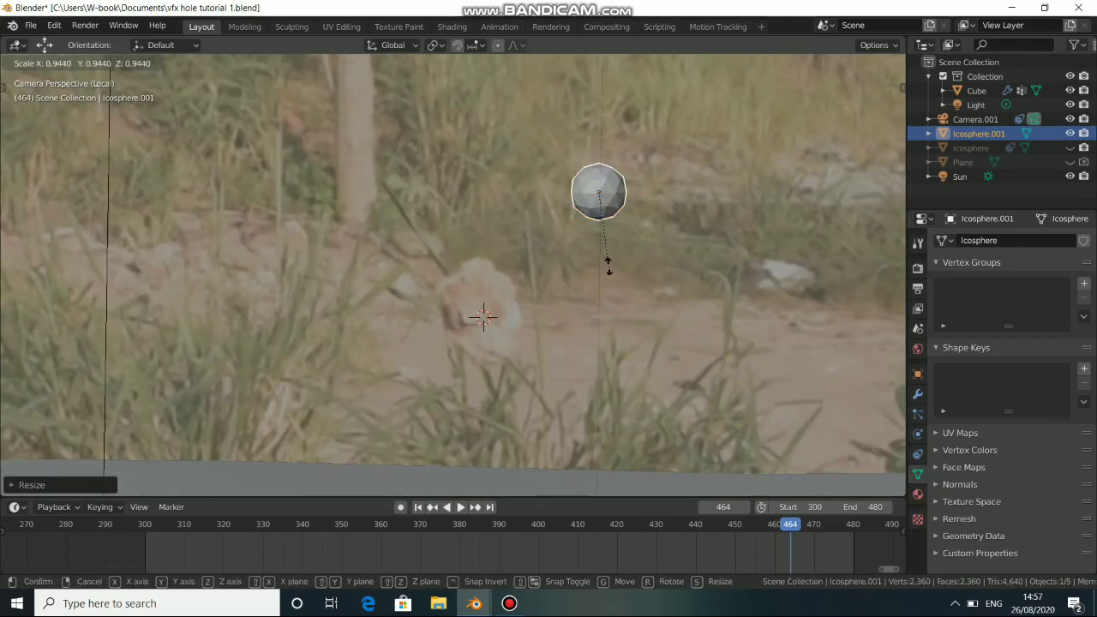
left_click(637, 117)
Step: Move the ico sphere over the pale rock and scale it down in wireframe display to fit the rock's width
key("g")
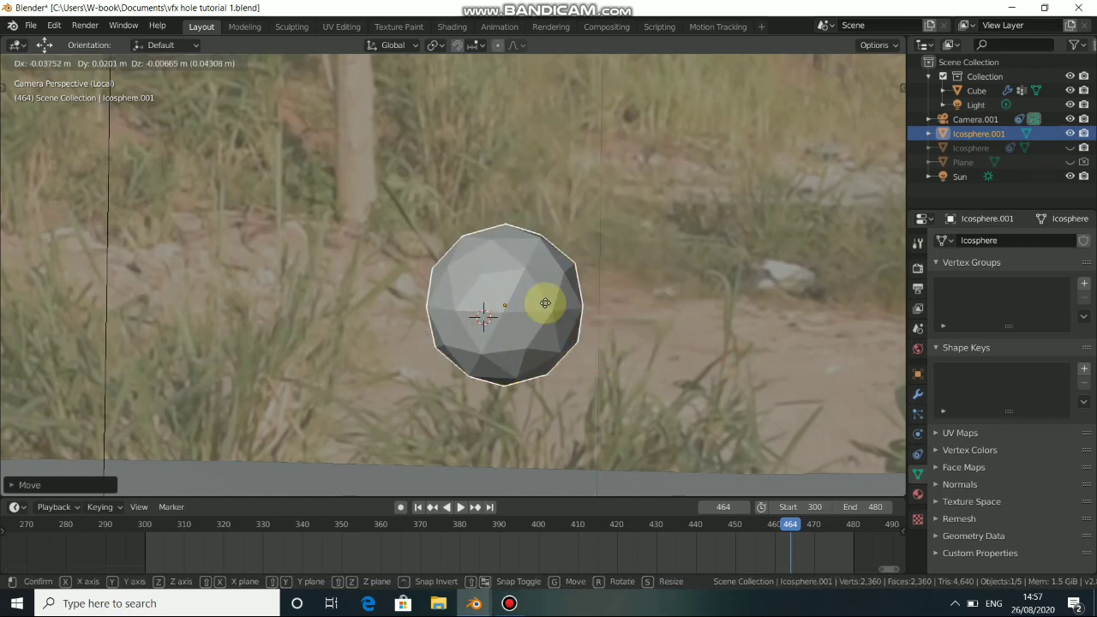
left_click(570, 304)
key("alt+z")
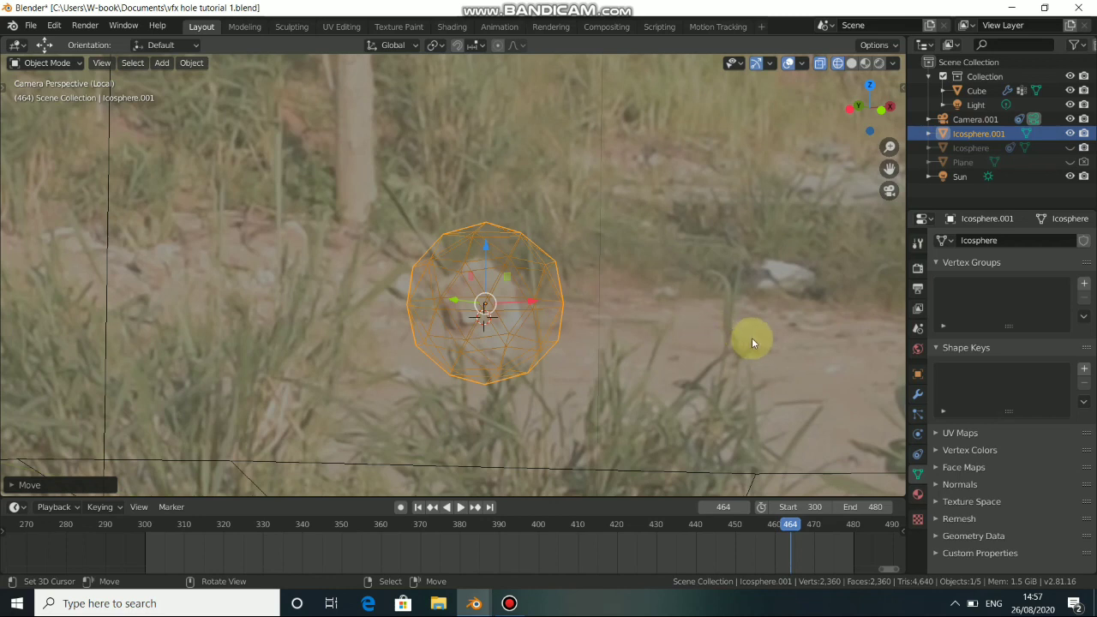
key("s")
left_click(630, 317)
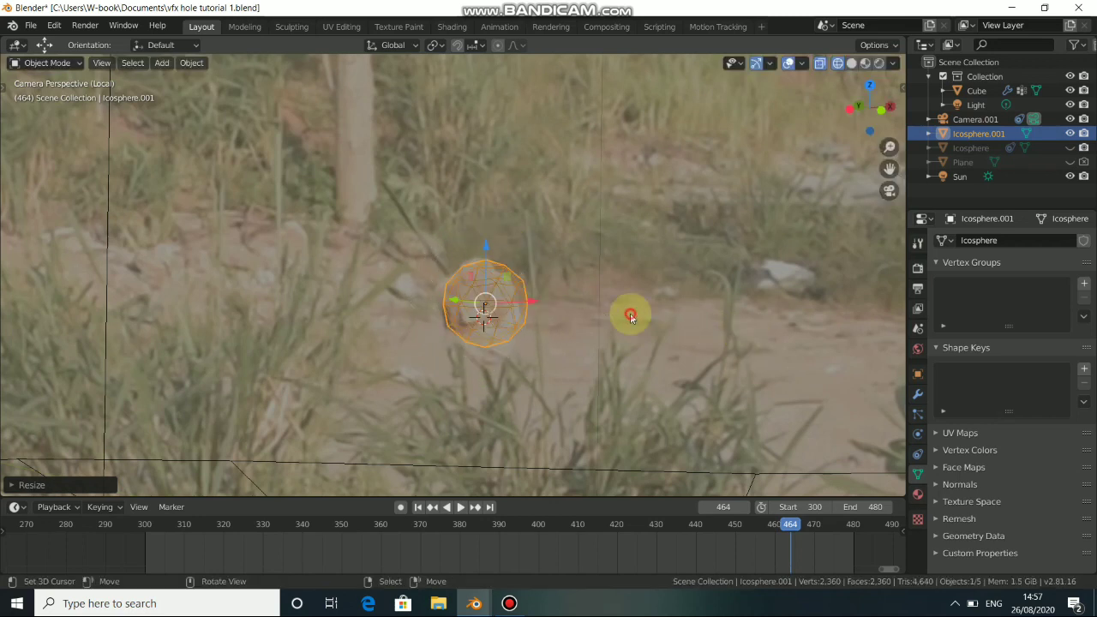
scroll(635, 329, "up", 8)
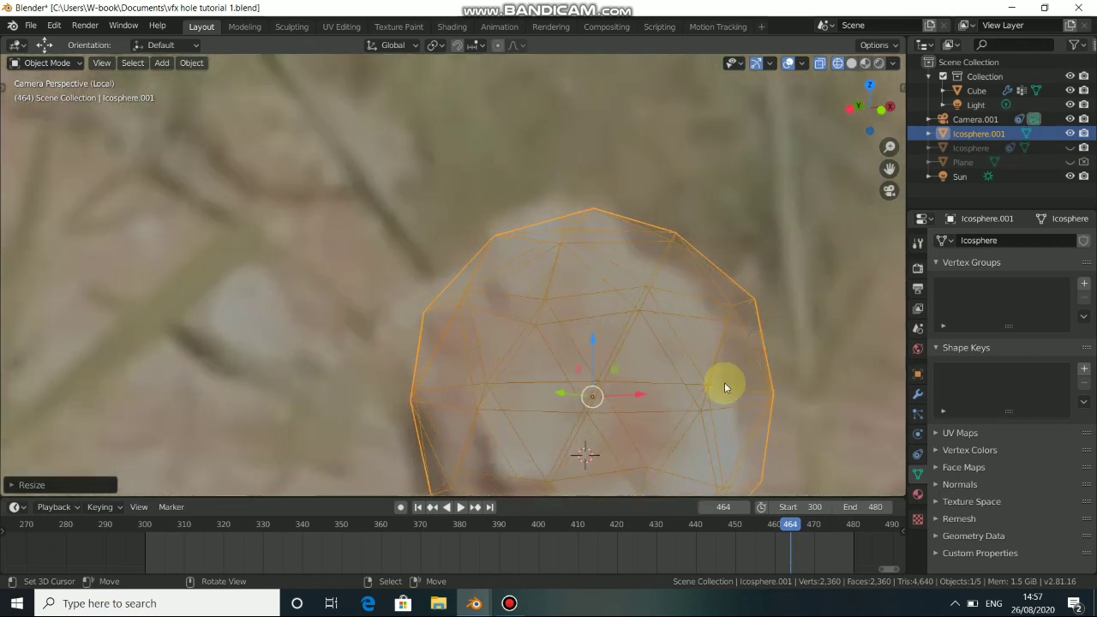
middle_click_drag(712, 372, 635, 289, "shift")
key("s")
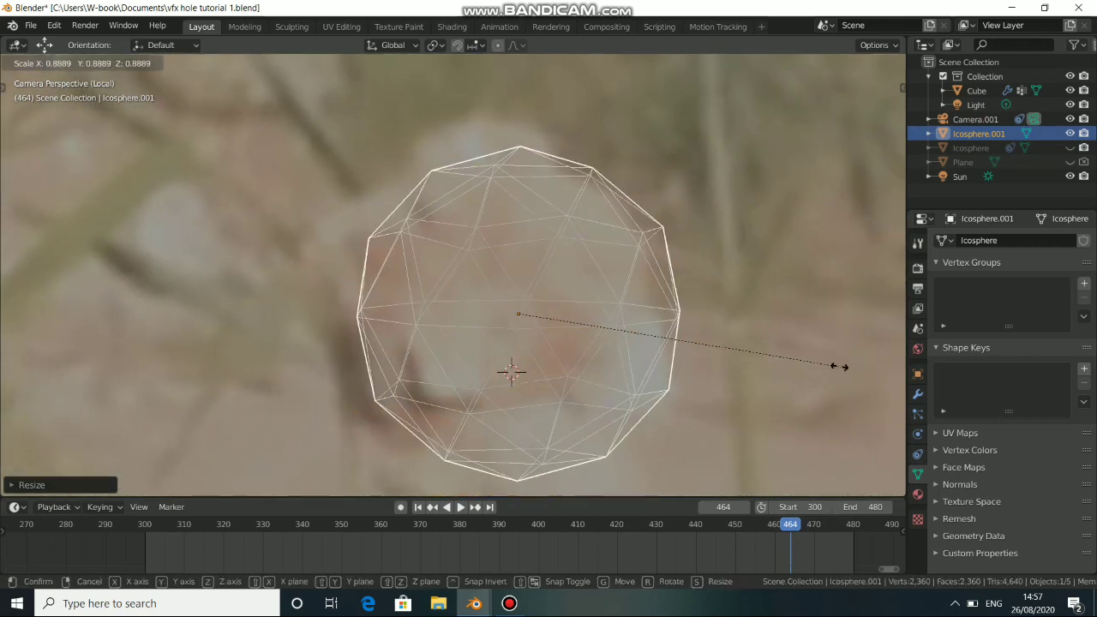
left_click(835, 363)
Step: Stretch the ico sphere along the global Z axis and nudge it to cover the pale rock's outline
middle_click_drag(776, 350, 731, 288, "shift")
key("s")
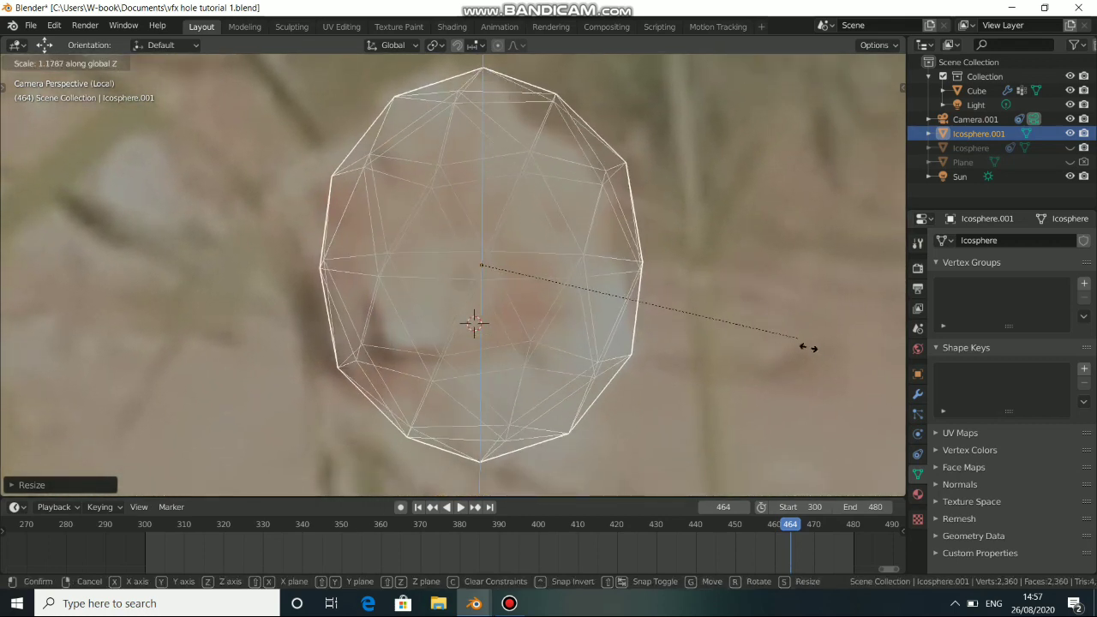
left_click(823, 358)
scroll(744, 281, "down", 3)
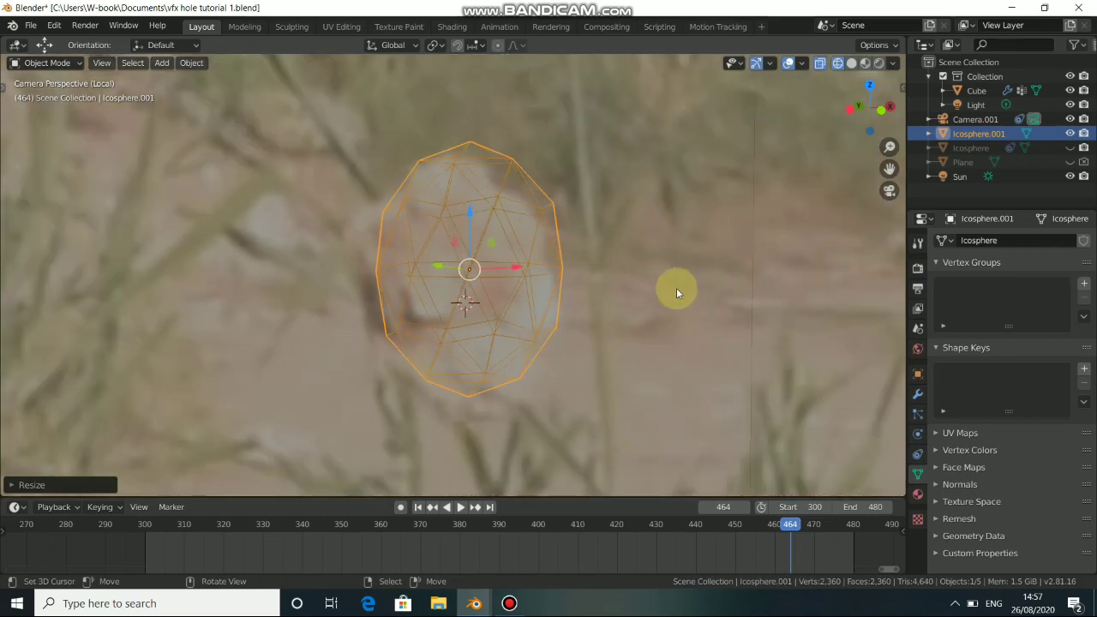
key("g")
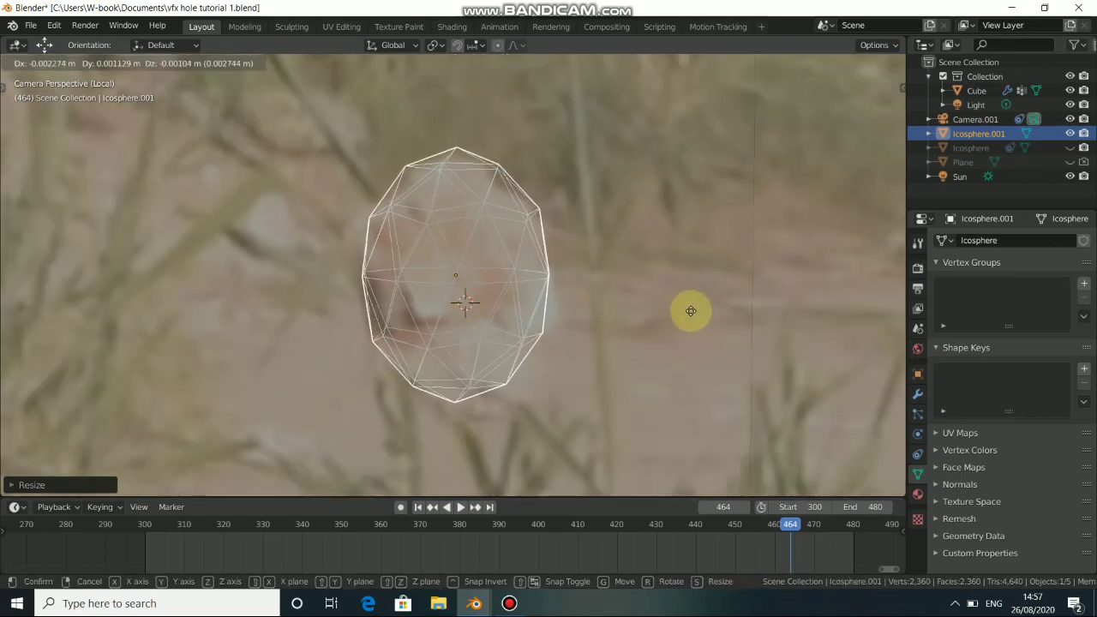
left_click(687, 307)
scroll(688, 311, "down", 1)
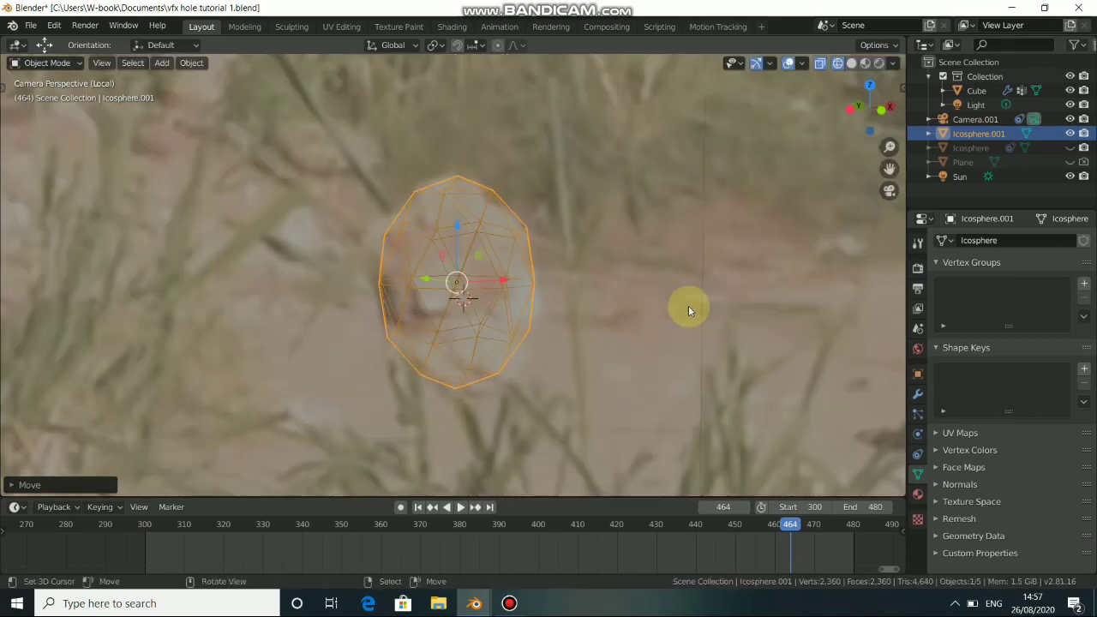
scroll(688, 309, "down", 1)
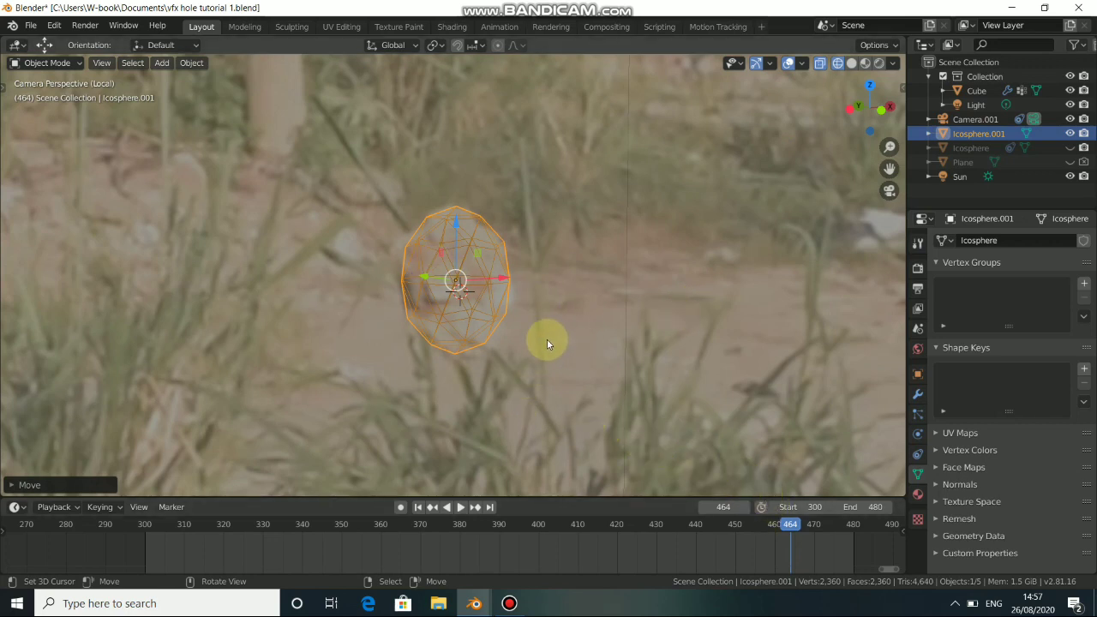
Step: Give the ico sphere a new node-based material in the Shading workspace
left_click(453, 26)
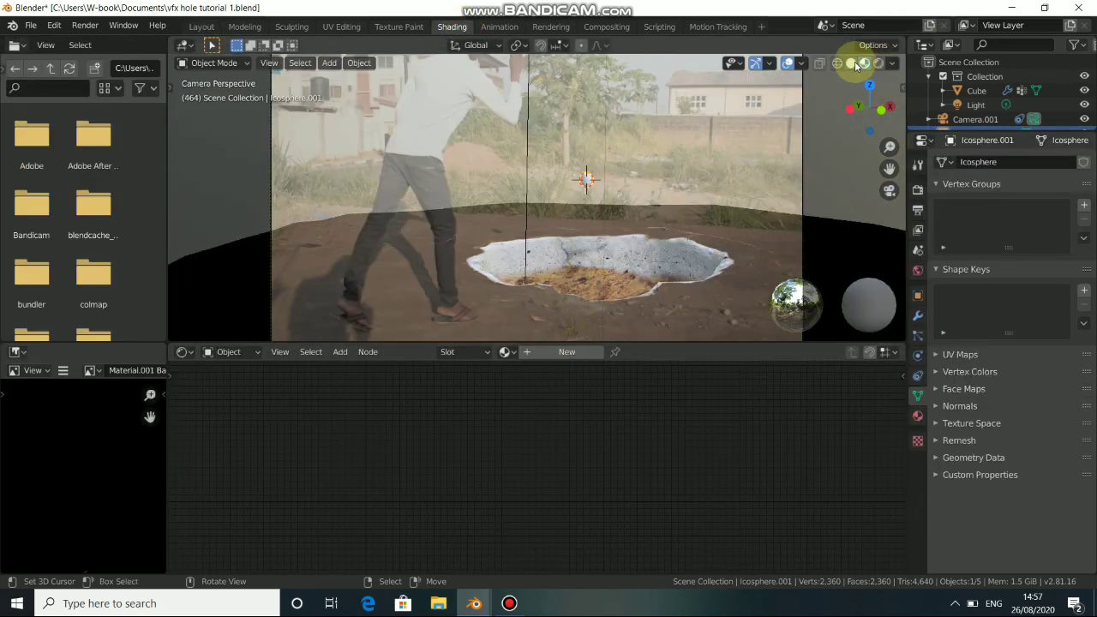
left_click(582, 355)
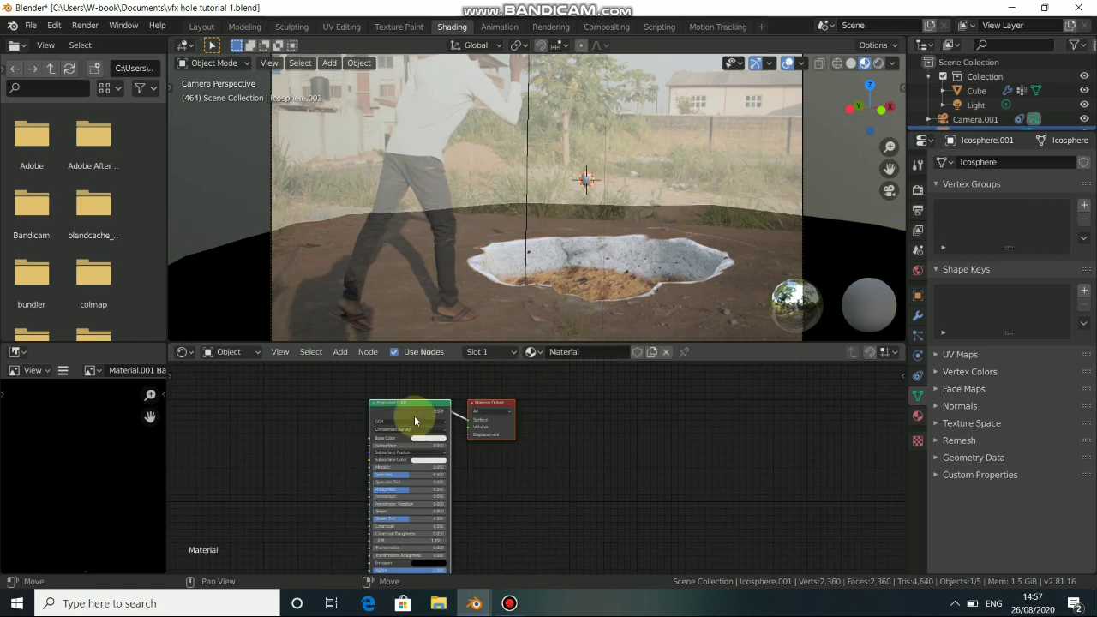
left_click_drag(333, 454, 375, 456, "alt")
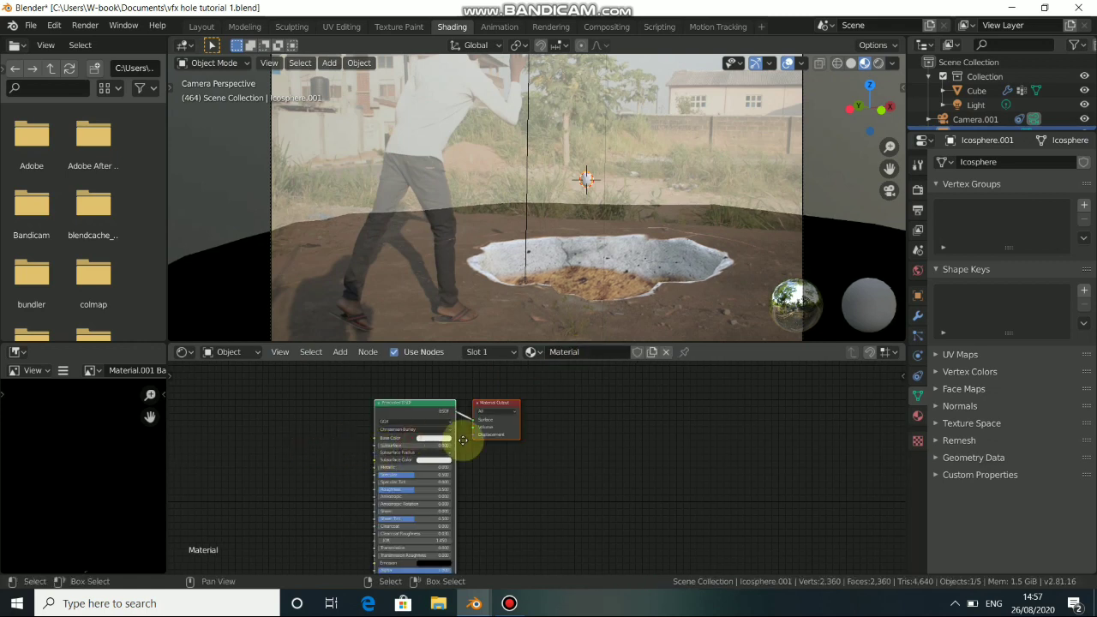
left_click_drag(559, 246, 574, 212, "alt")
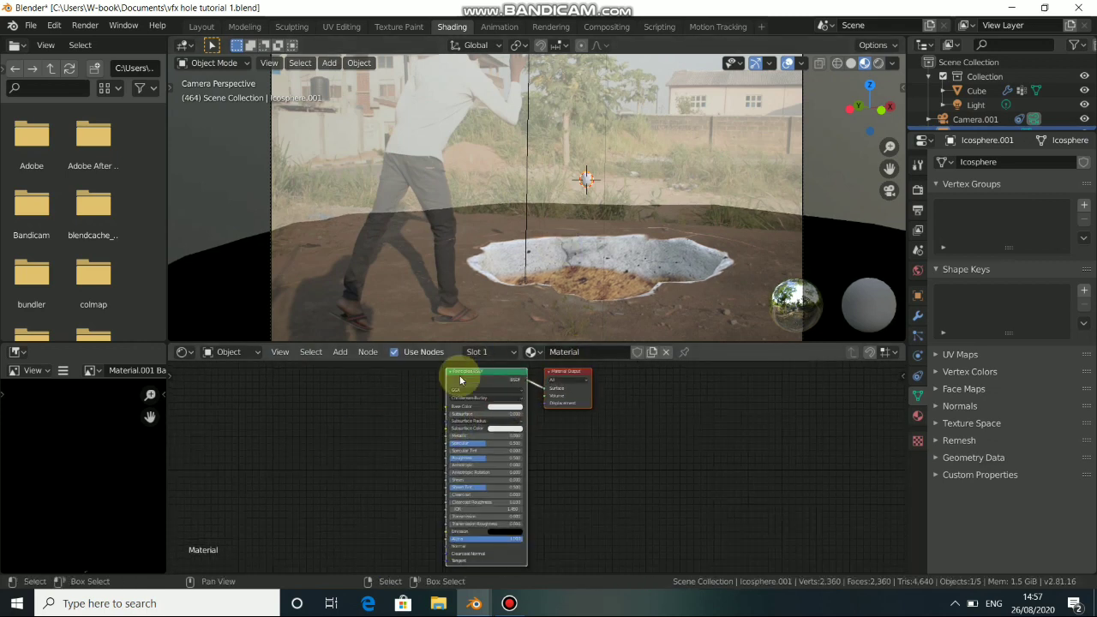
left_click_drag(459, 403, 468, 410, "alt")
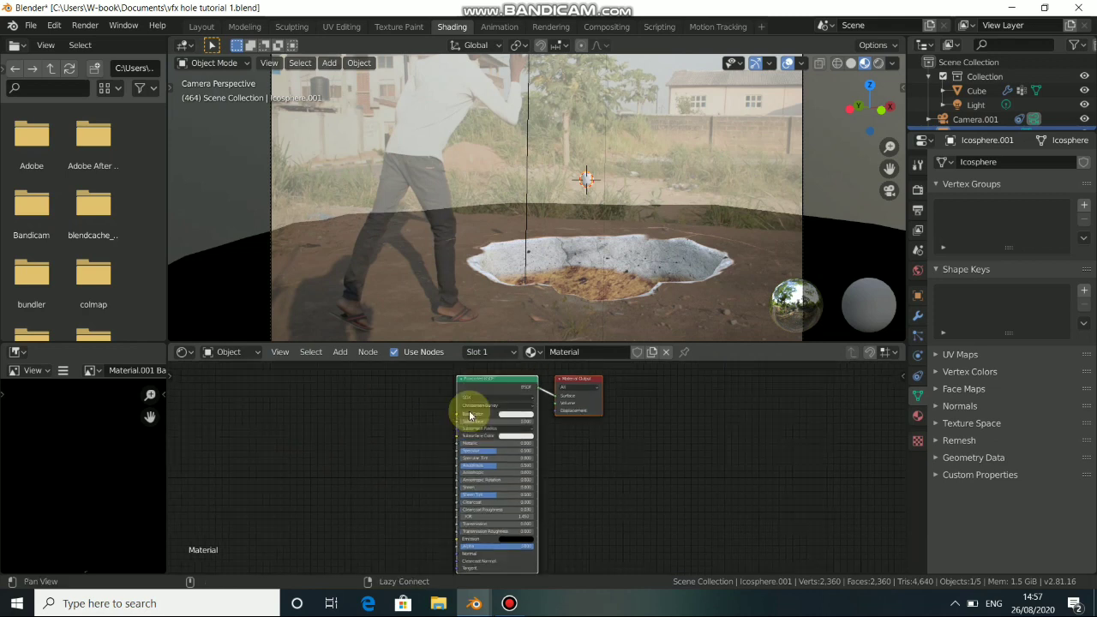
Step: In the Layout workspace, unwrap the ico sphere's whole mesh with Project From View through the camera
left_click(204, 26)
scroll(486, 309, "down", 8)
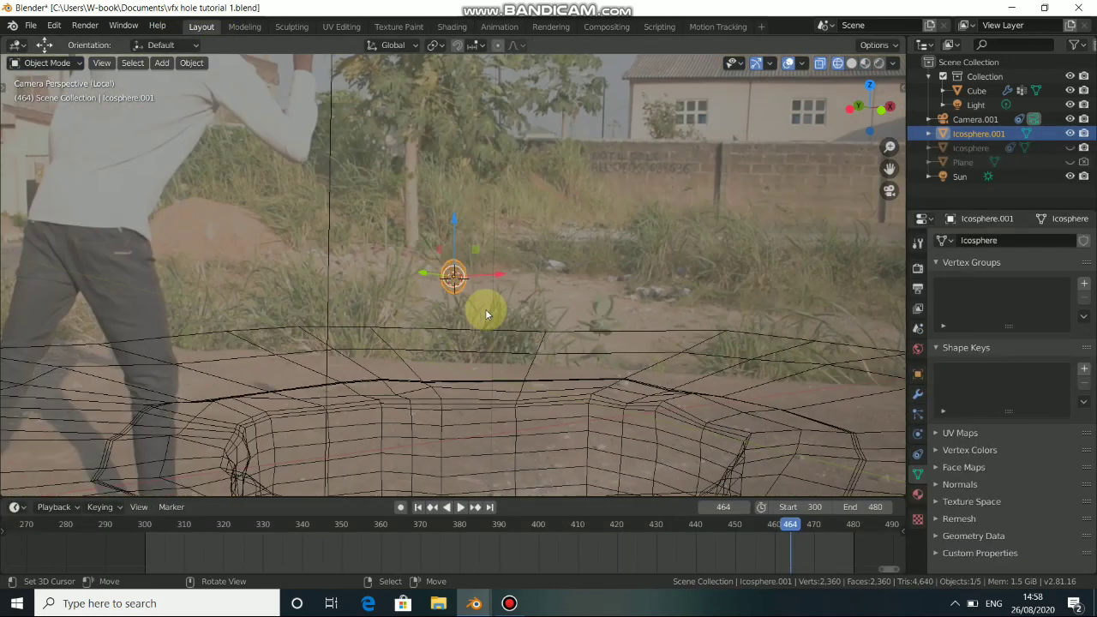
key("Tab")
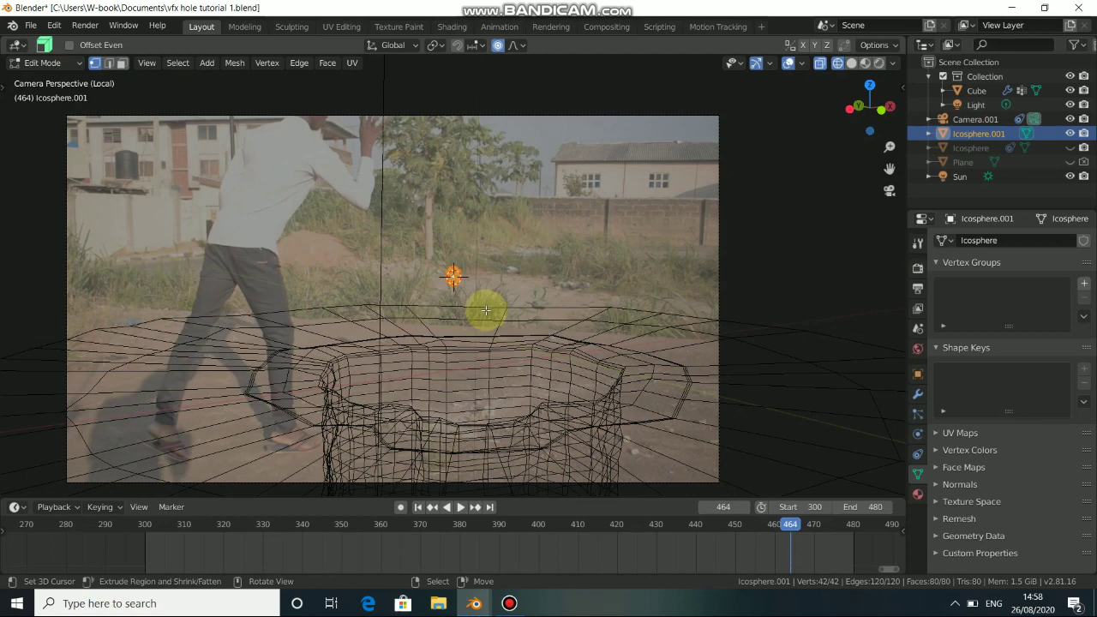
scroll(483, 308, "up", 2)
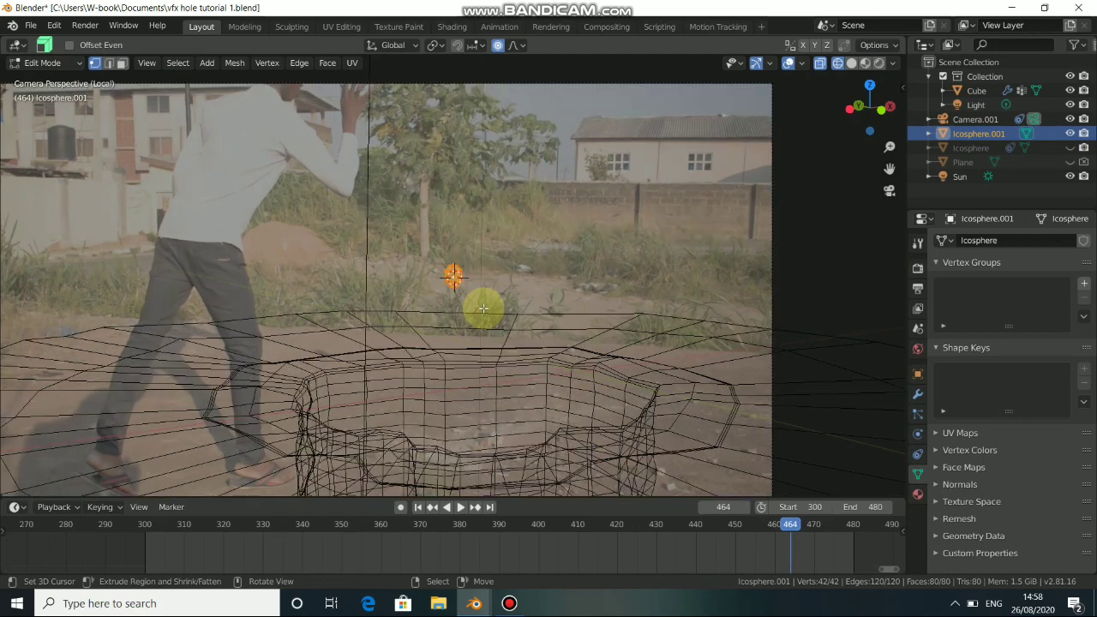
scroll(484, 309, "down", 4)
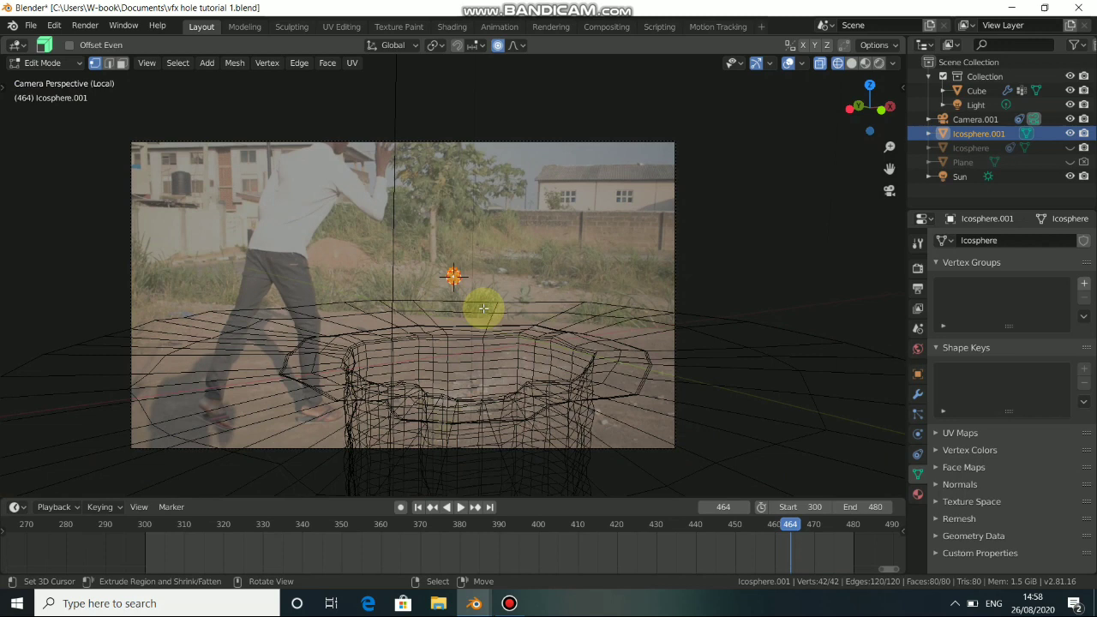
key("u")
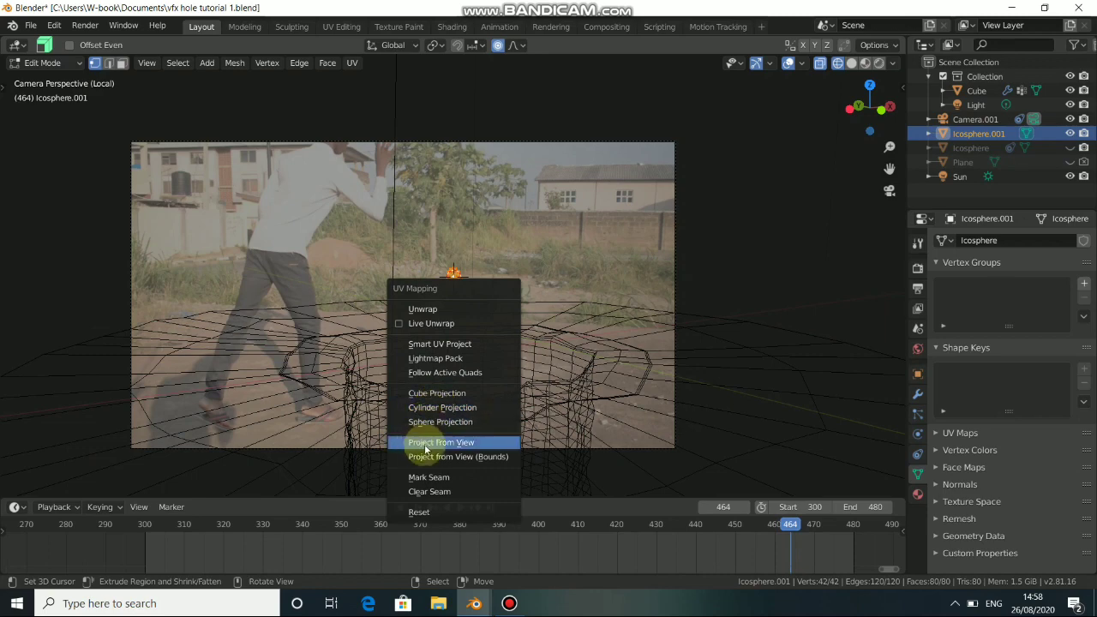
left_click(466, 442)
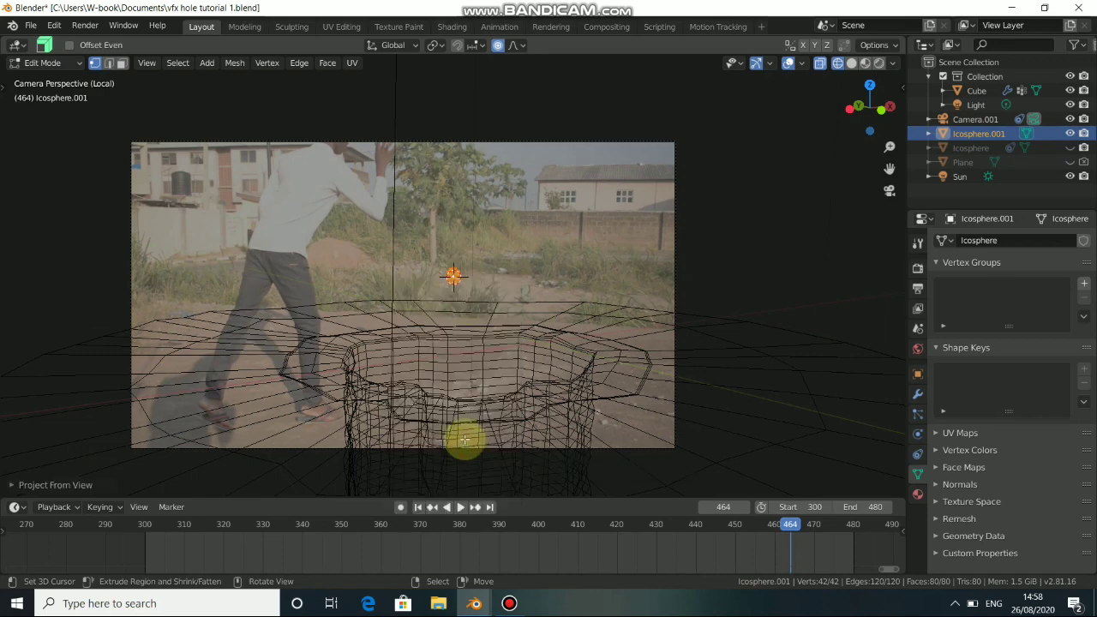
left_click(453, 27)
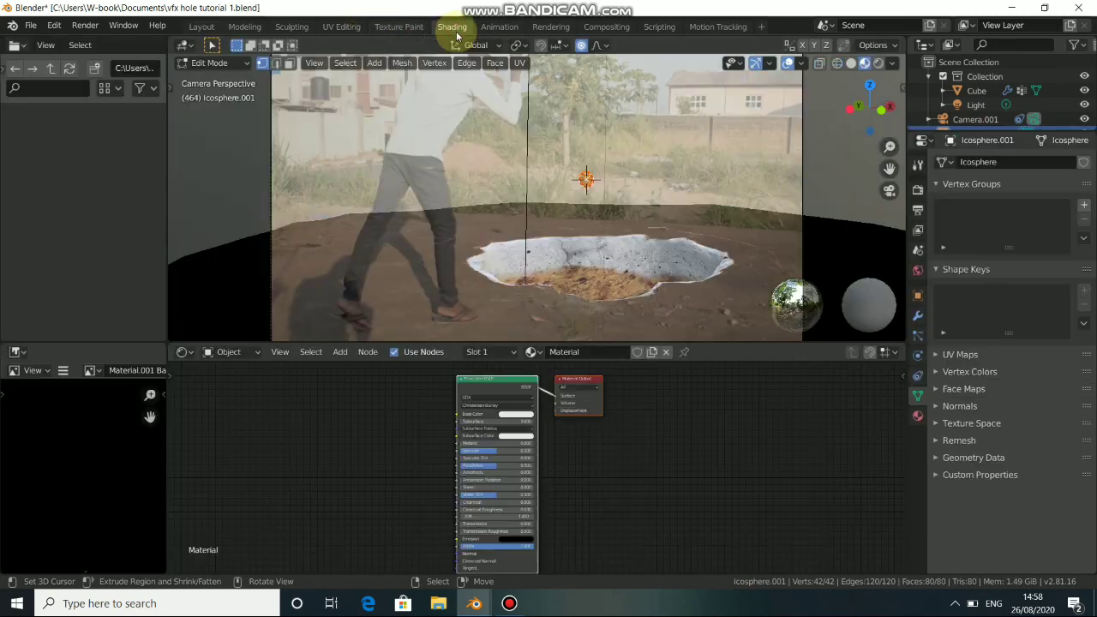
left_click(438, 600)
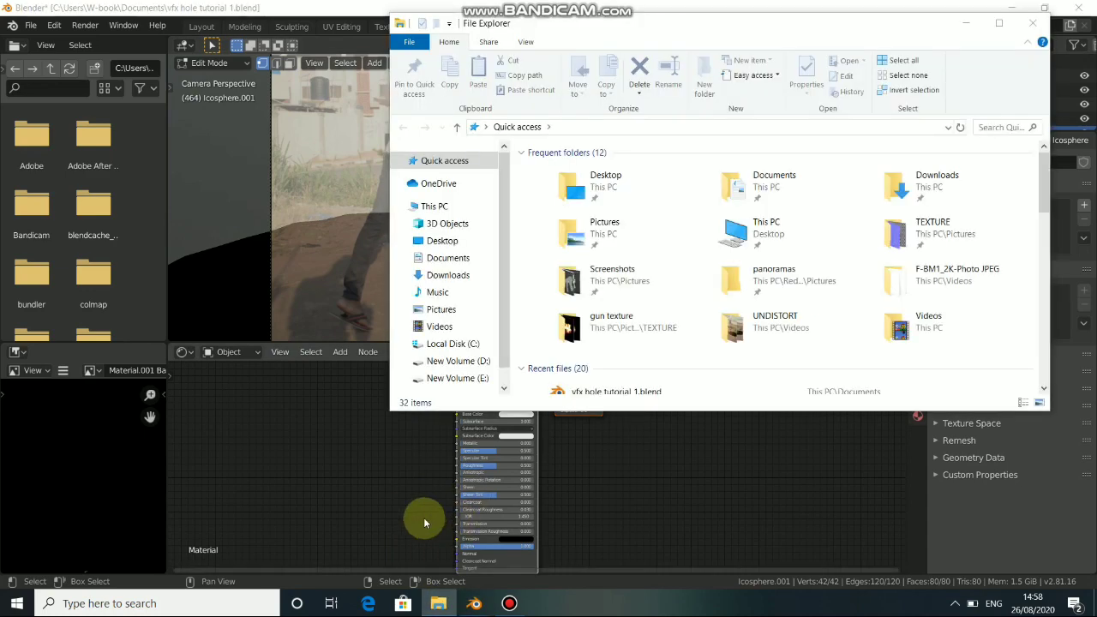
left_click(423, 522)
left_click(201, 26)
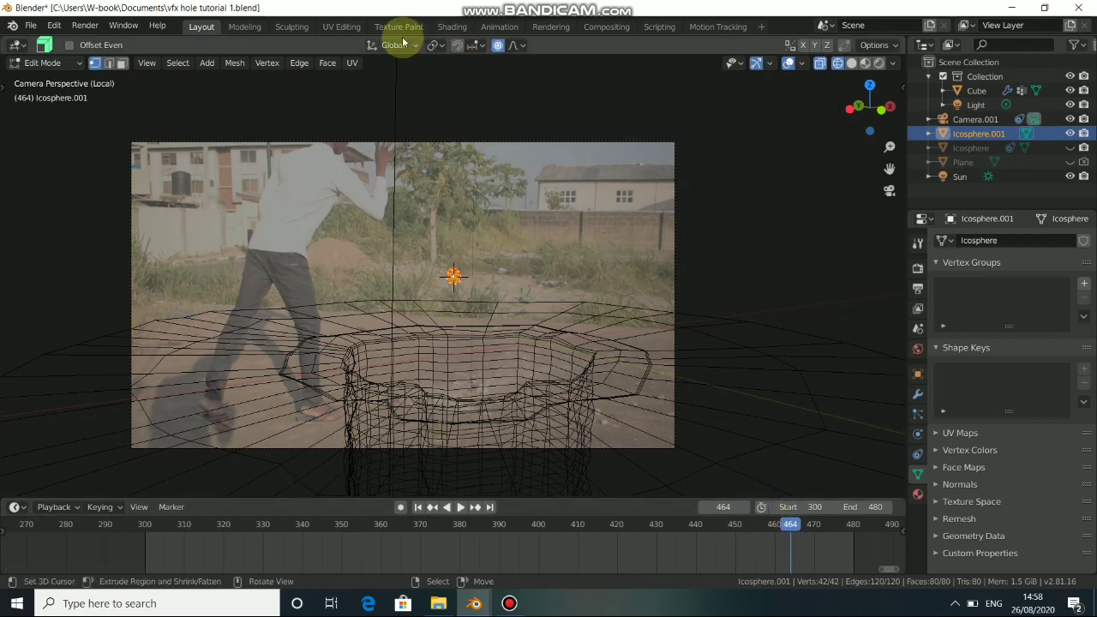
Step: Return to the Shading workspace, switch to File Explorer and browse the sequences clip folder in Videos for the footage frames
left_click(443, 28)
left_click(438, 602)
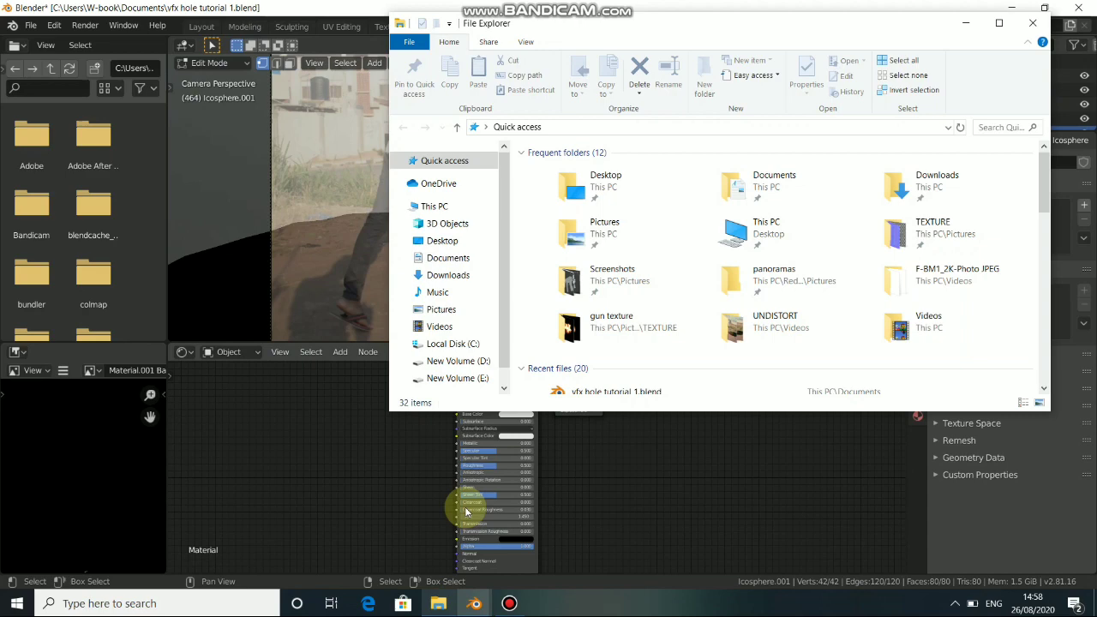
left_click(444, 328)
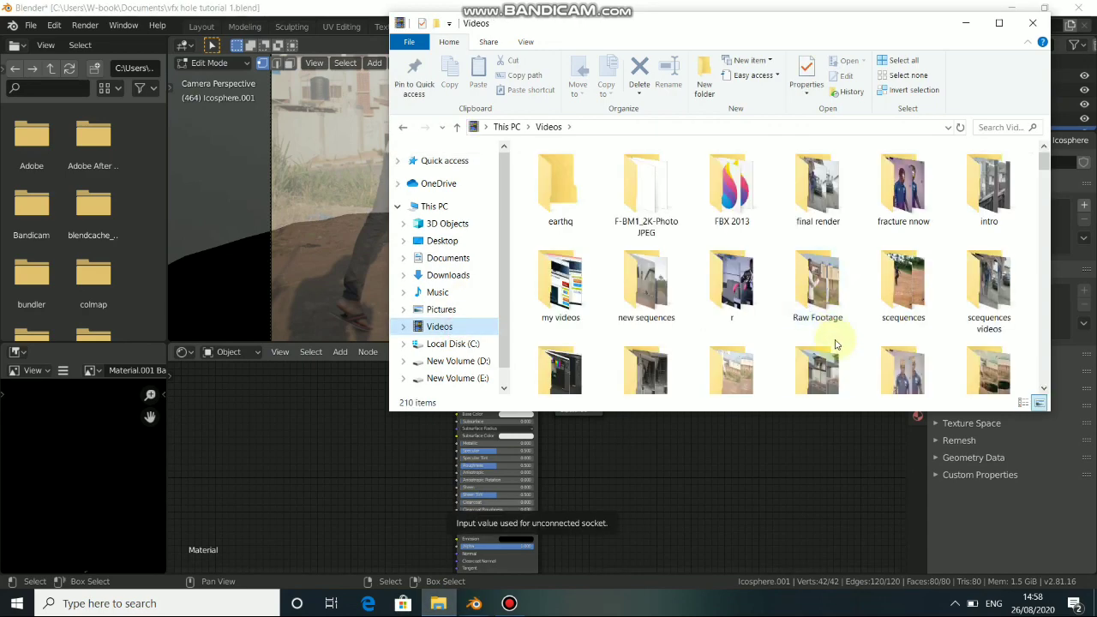
scroll(840, 350, "down", 1)
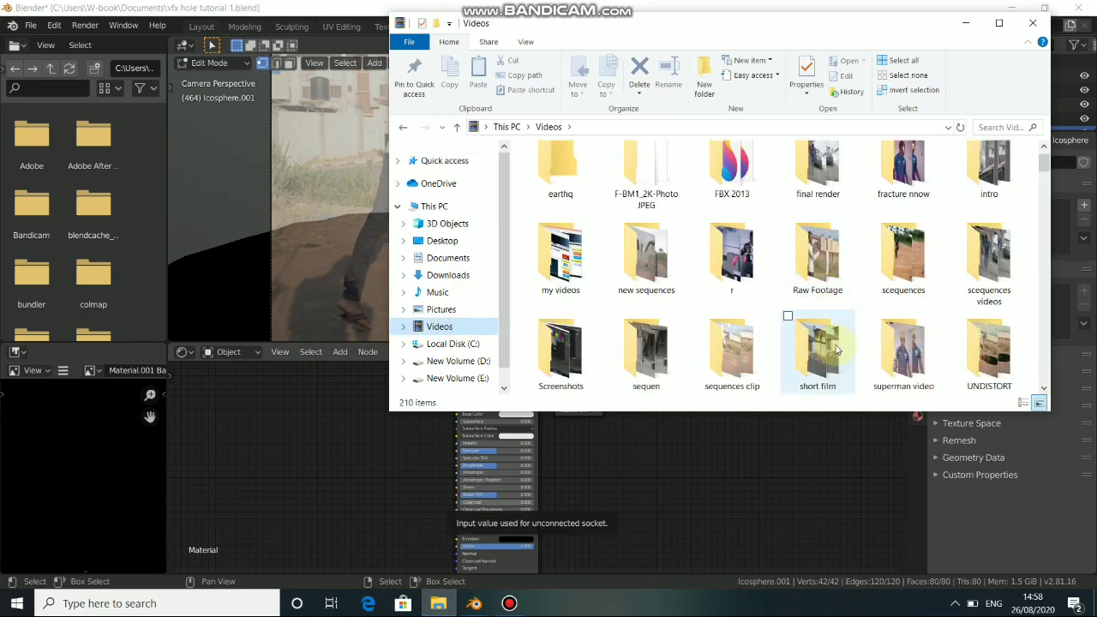
double_click(746, 360)
scroll(775, 353, "down", 9)
scroll(782, 351, "down", 18)
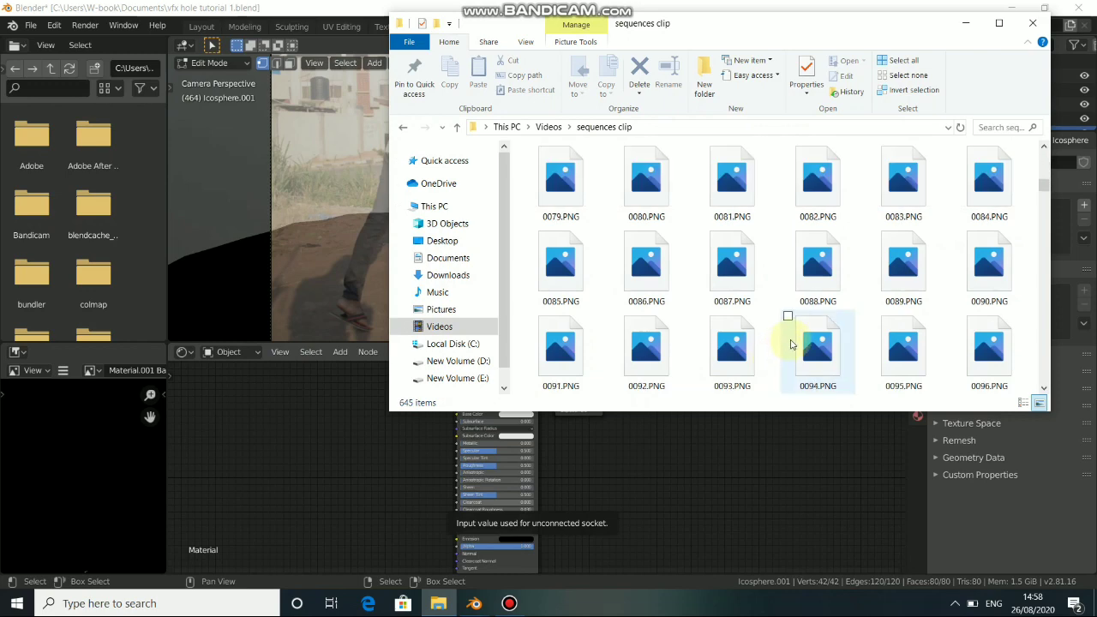
Step: Find frame image 0464.PNG and bring it into Blender's shader editor as an image texture beside the Principled BSDF
right_click(808, 324)
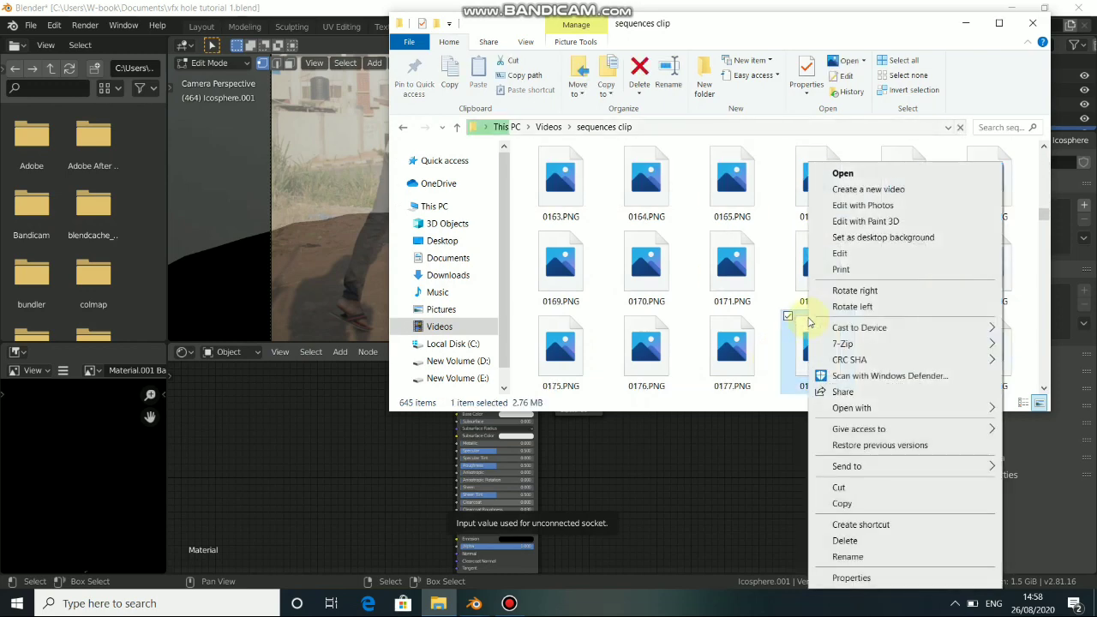
left_click(773, 319)
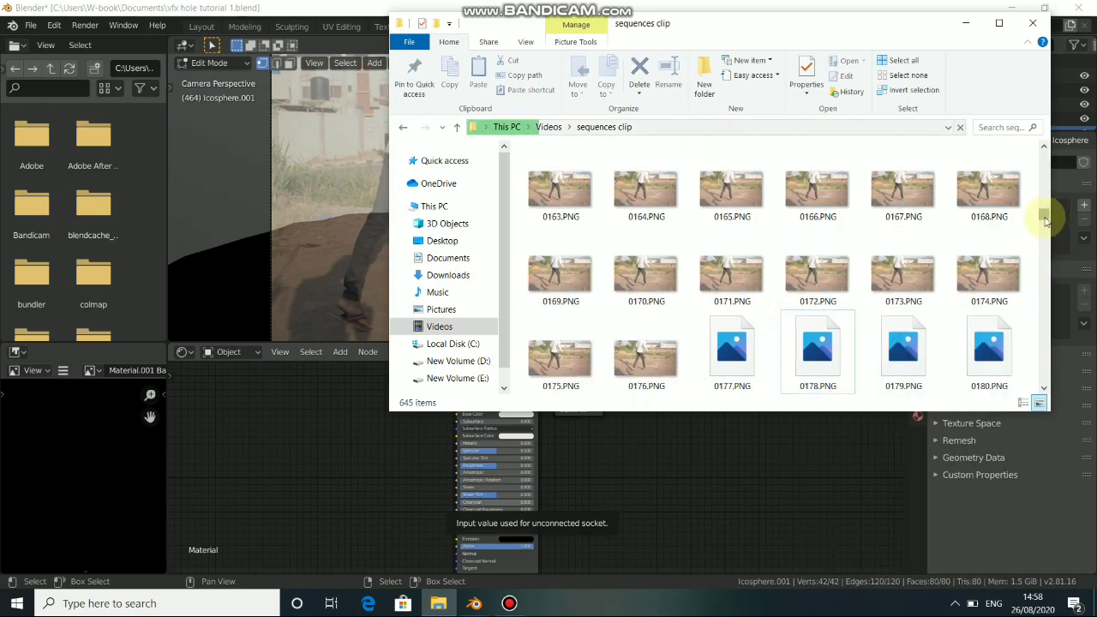
left_click_drag(1048, 215, 1069, 326)
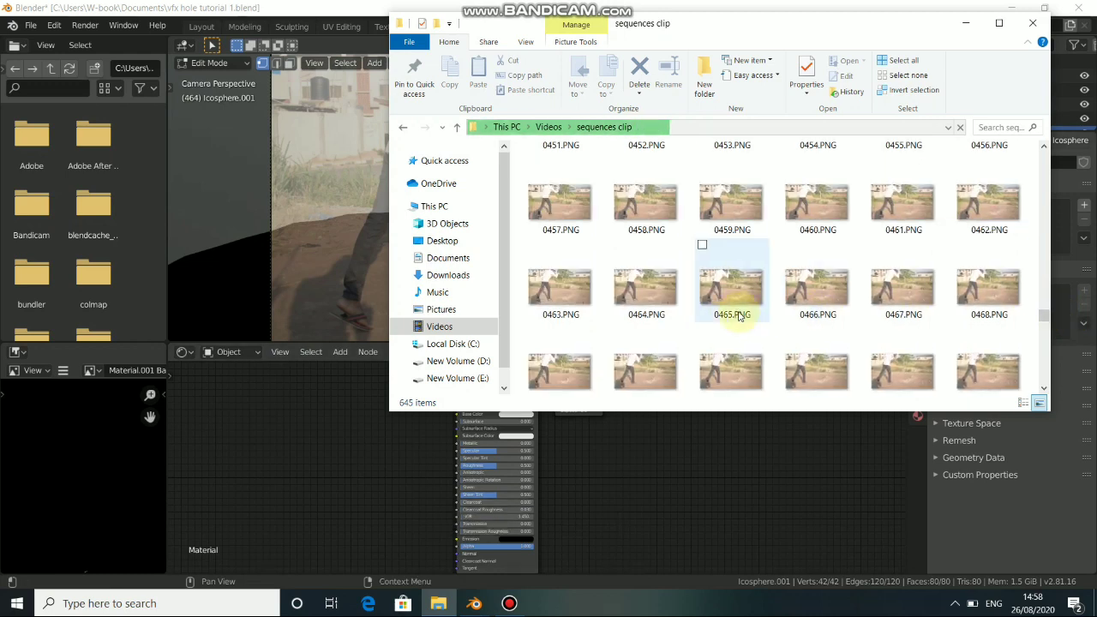
left_click(645, 303)
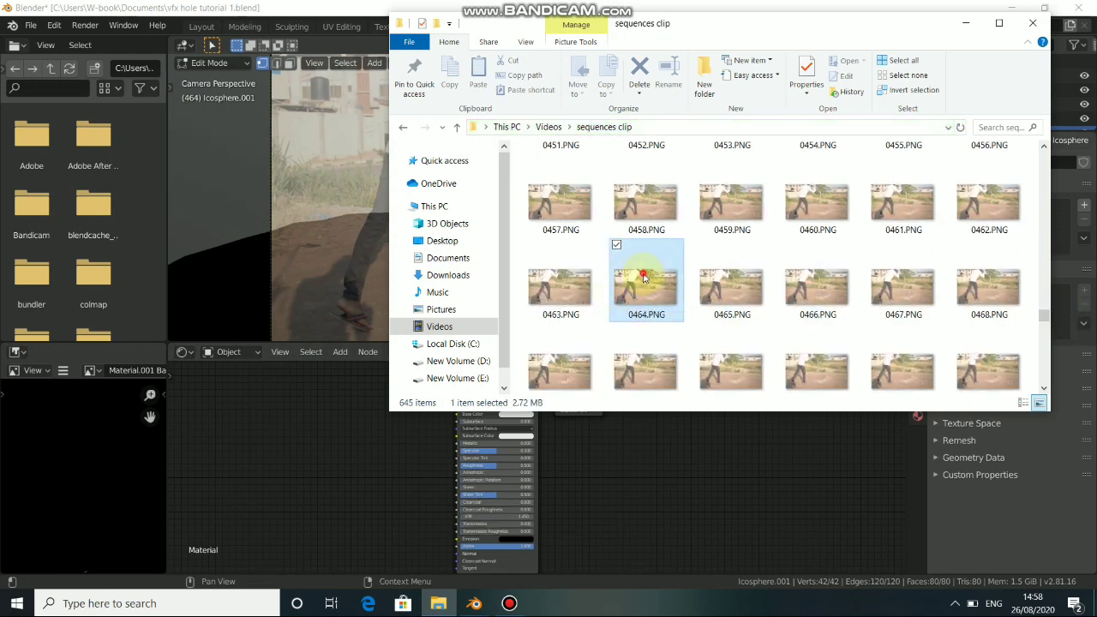
left_click_drag(617, 310, 434, 459)
left_click(344, 458)
Step: Link the 0464.PNG texture's Color to the Material Output's Surface, delete the Principled BSDF and leave Edit Mode
left_click_drag(468, 497, 501, 384)
left_click(496, 380)
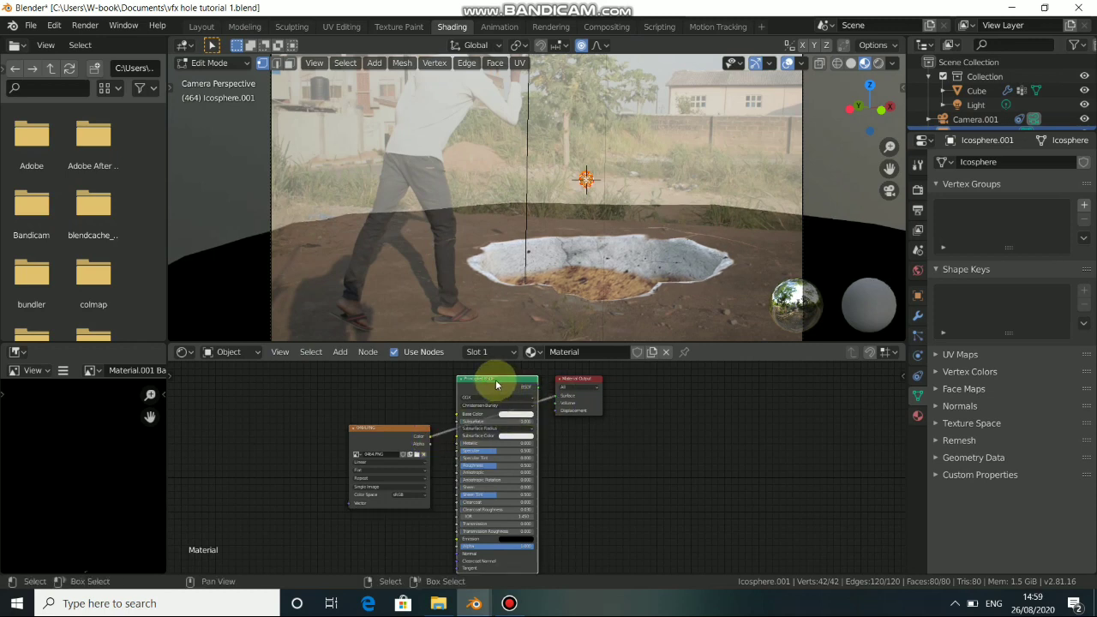
key("ctrl+x")
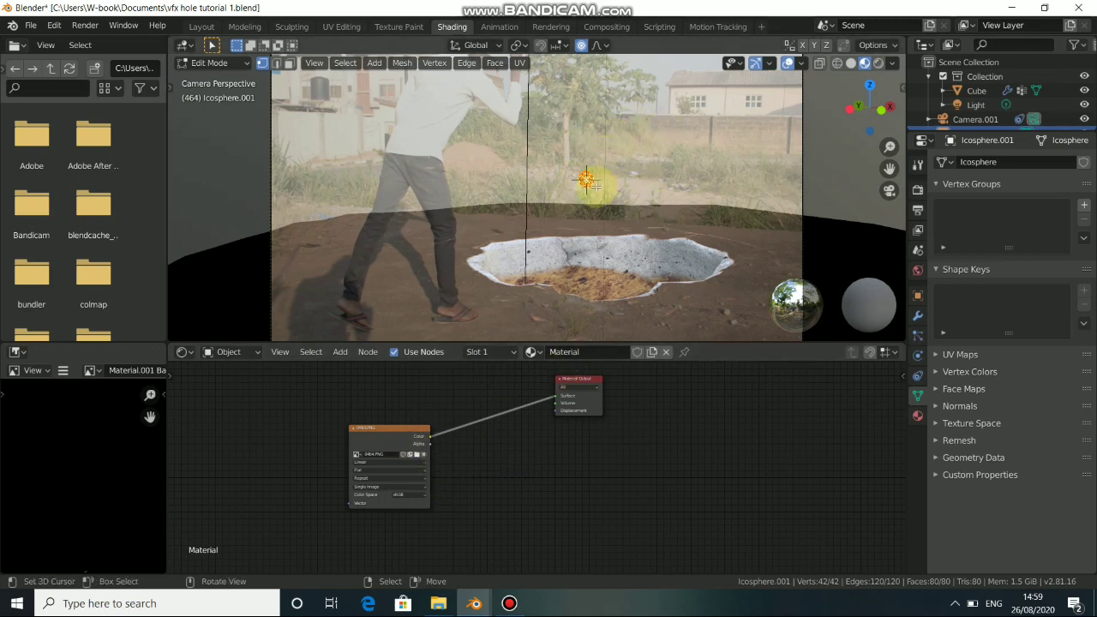
key("Tab")
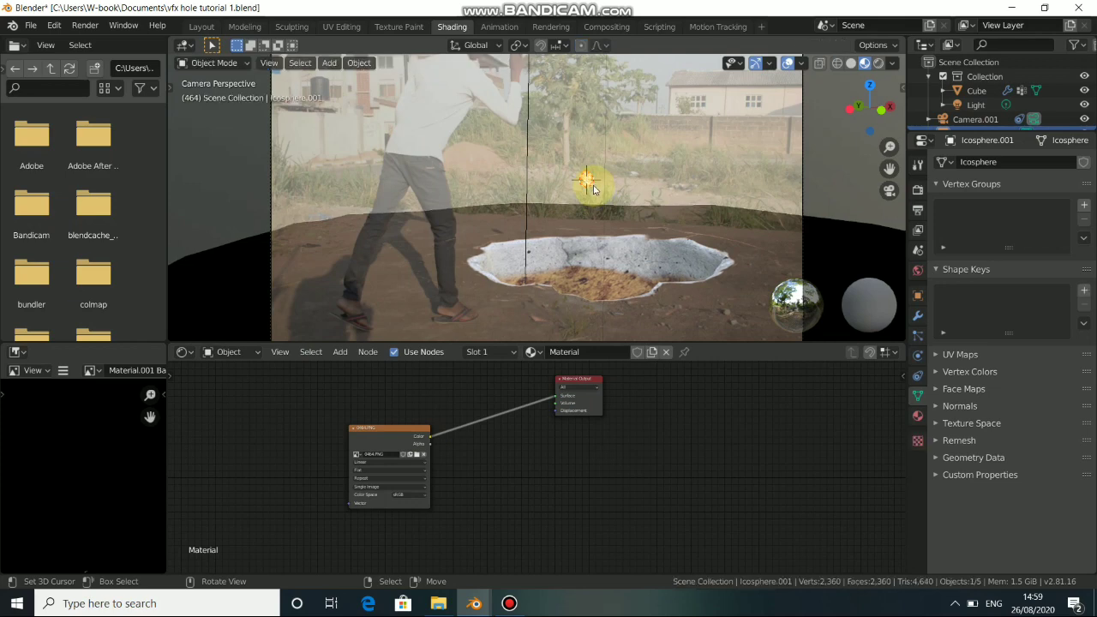
scroll(647, 178, "up", 4)
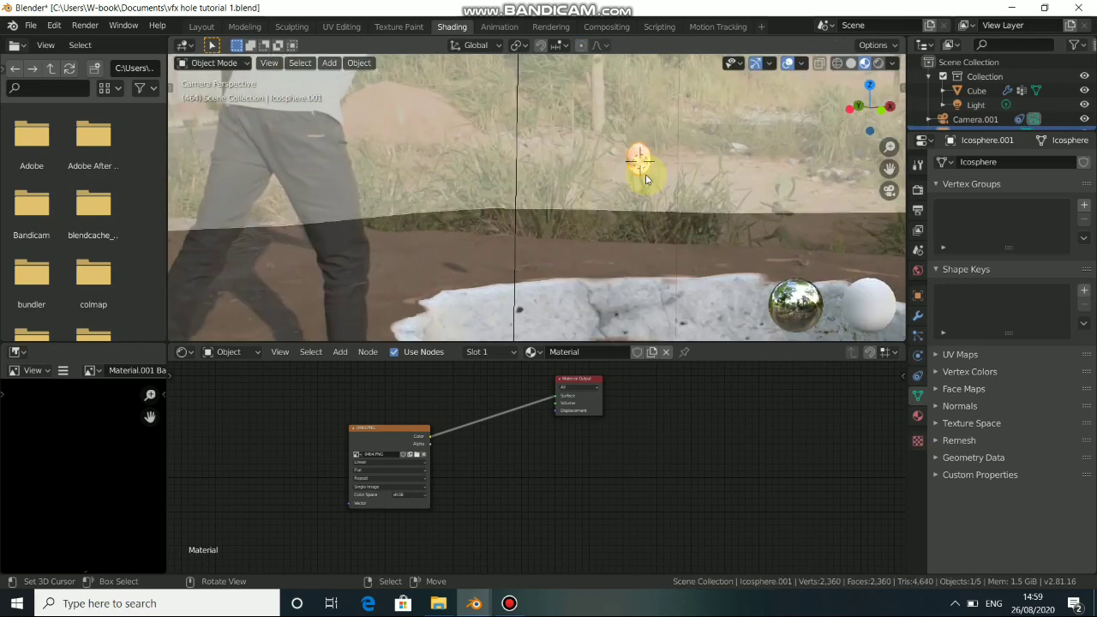
Step: Examine the ico sphere and hole in Solid shading from outside and through the camera in the Layout workspace, returning to wireframe
left_click(206, 28)
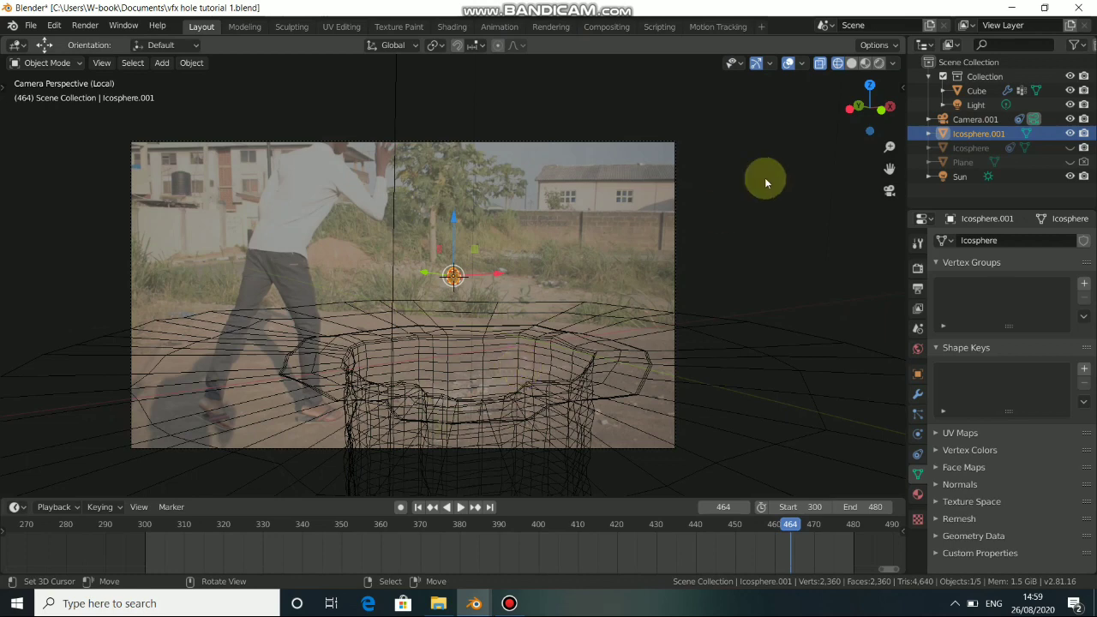
left_click(850, 63)
left_click(473, 347)
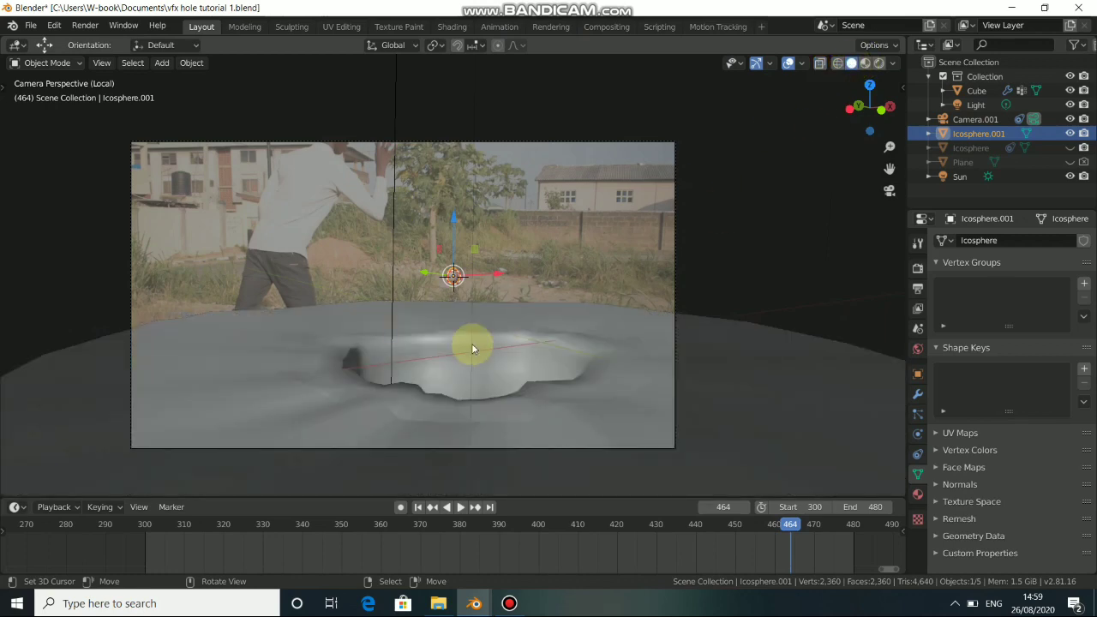
middle_click_drag(473, 342, 410, 276)
middle_click_drag(615, 346, 428, 362)
key("KP_0")
scroll(430, 364, "up", 4)
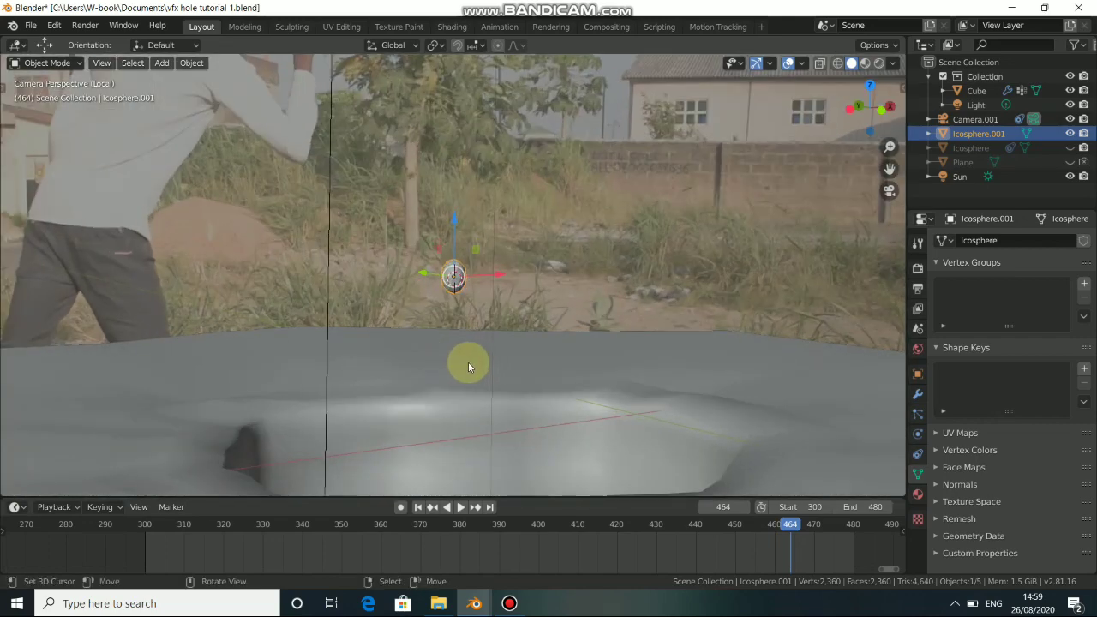
middle_click_drag(468, 367, 484, 321, "shift")
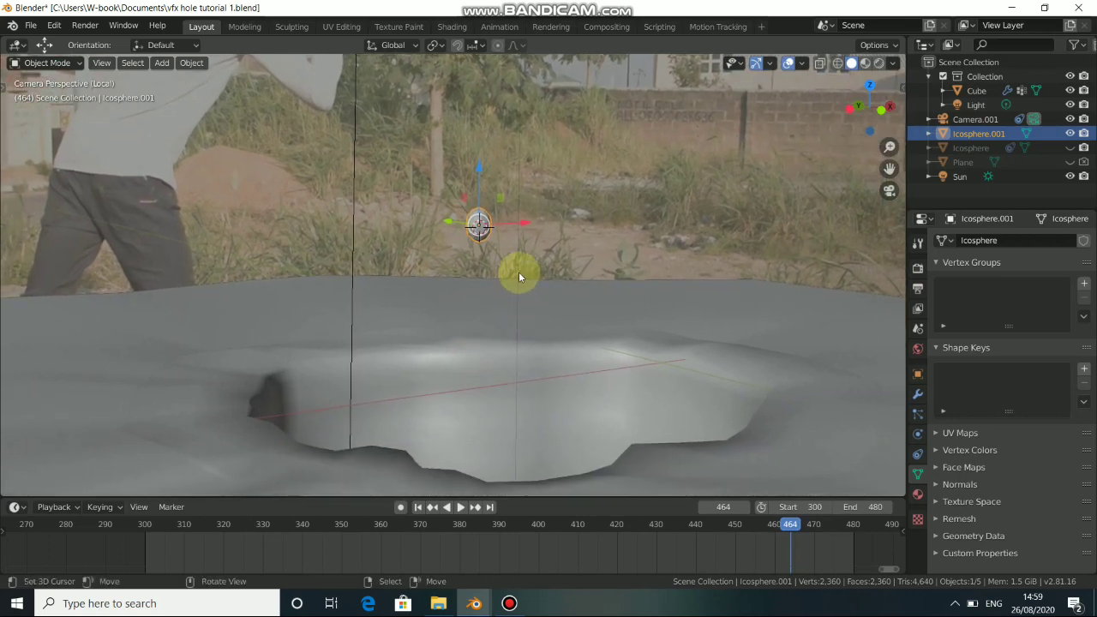
key("shift+z")
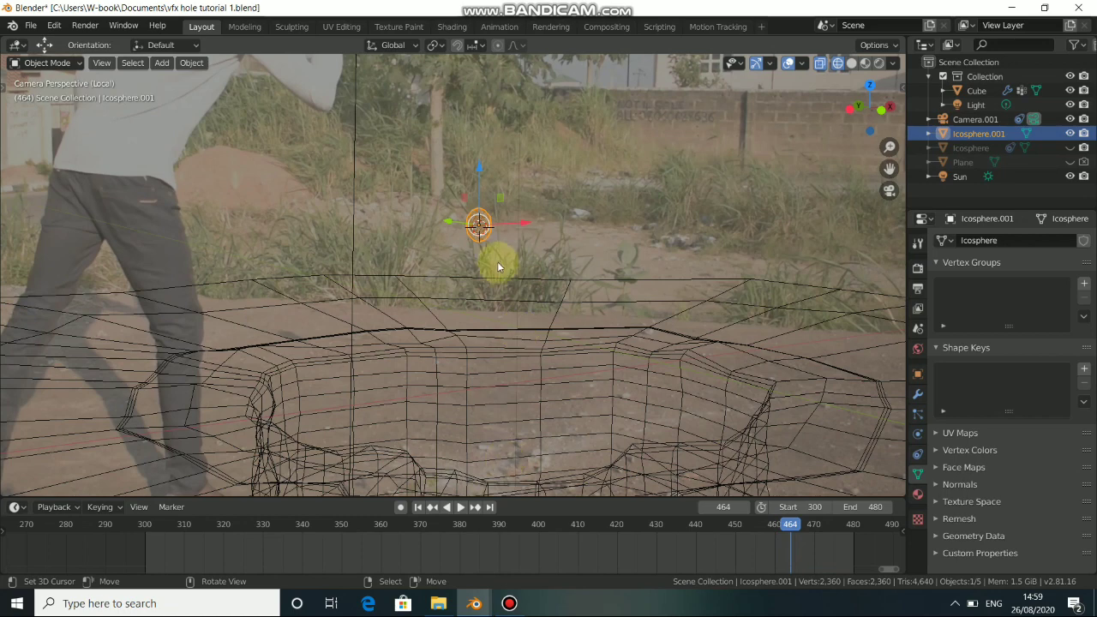
Step: Enable auto keying and insert a Location keyframe for the ico sphere at frame 464
scroll(624, 552, "right", 5, "ctrl")
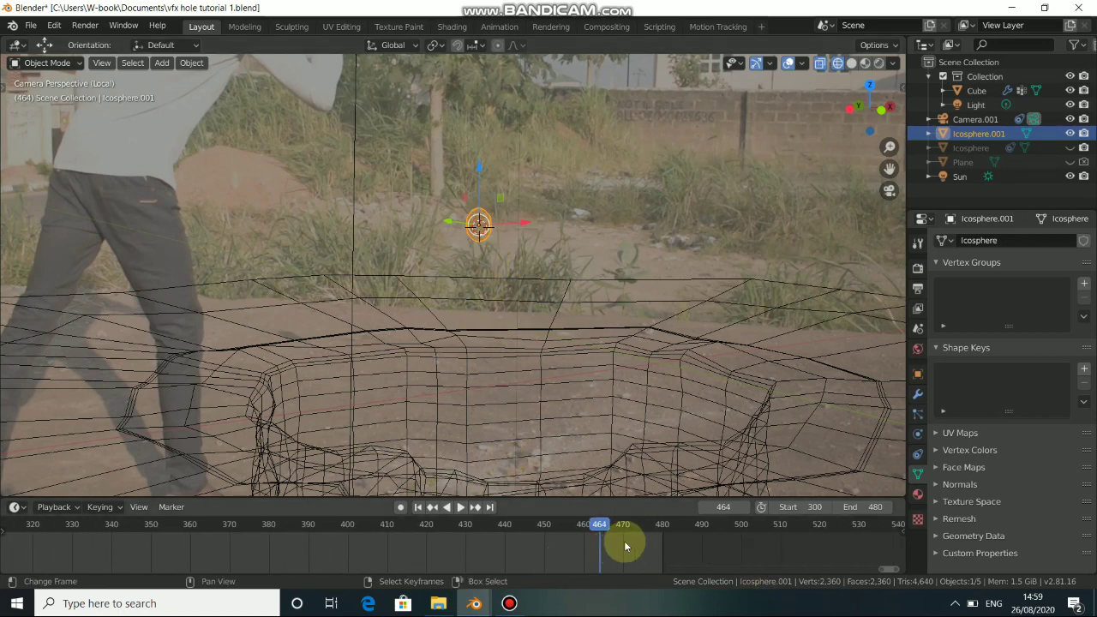
scroll(600, 553, "right", 2, "ctrl")
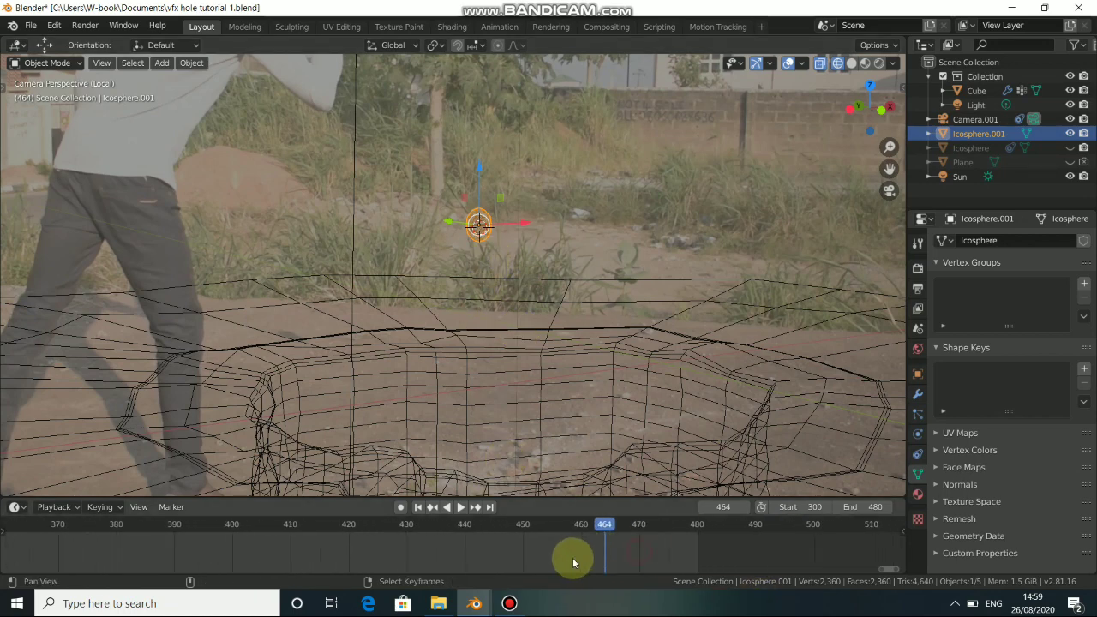
left_click(401, 507)
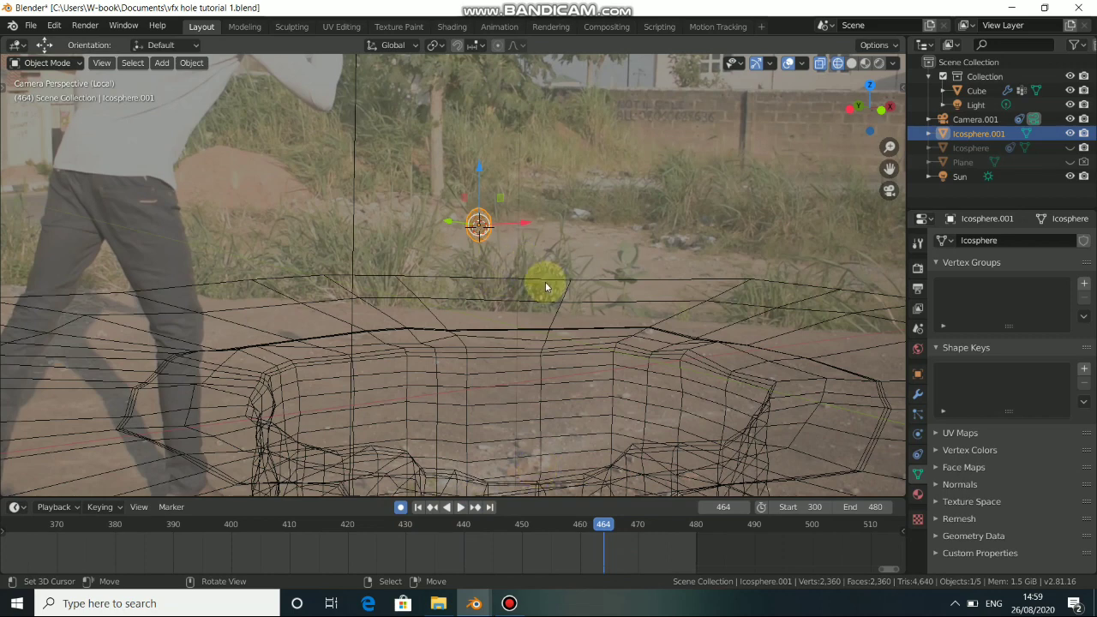
key("i")
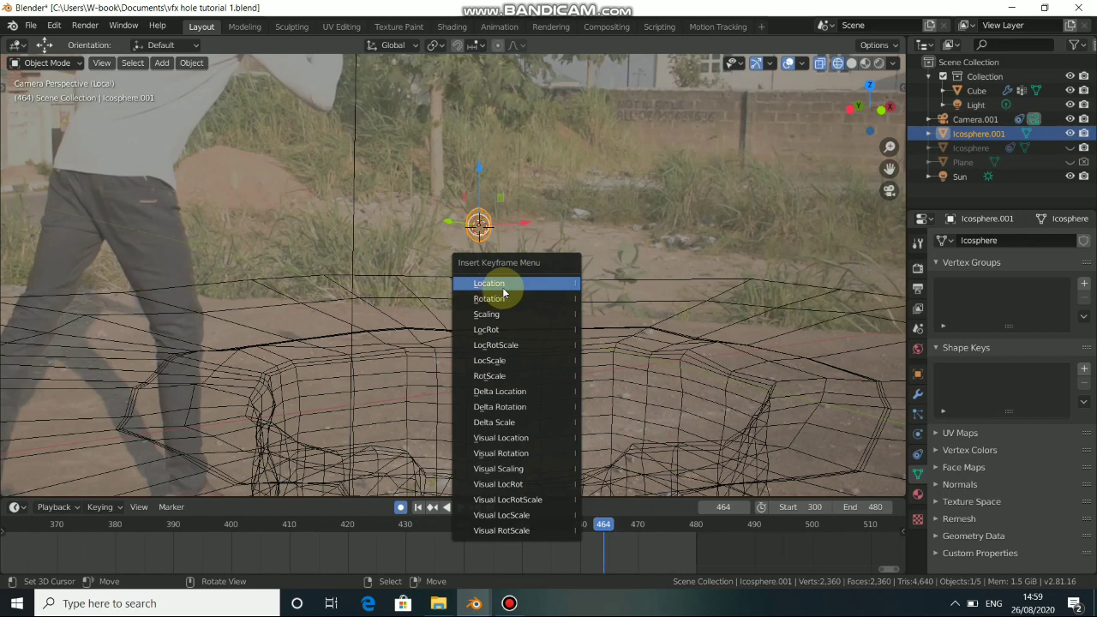
left_click(507, 284)
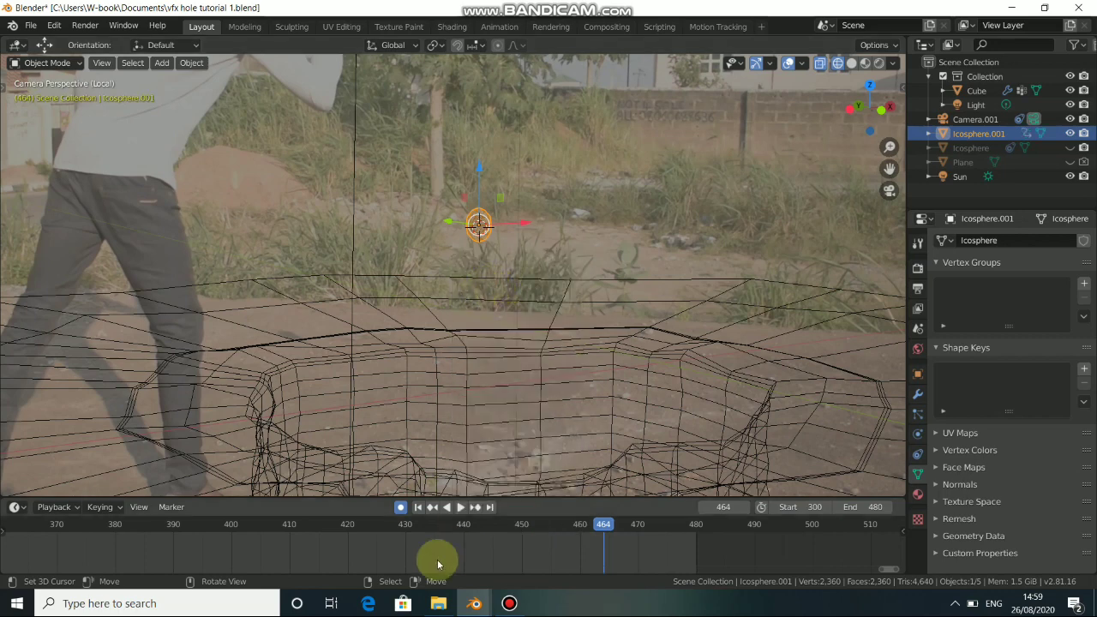
Step: At frame 466, lower the ico sphere to the hole's far rim and shift it slightly sideways along X to match the rock
left_click(51, 506)
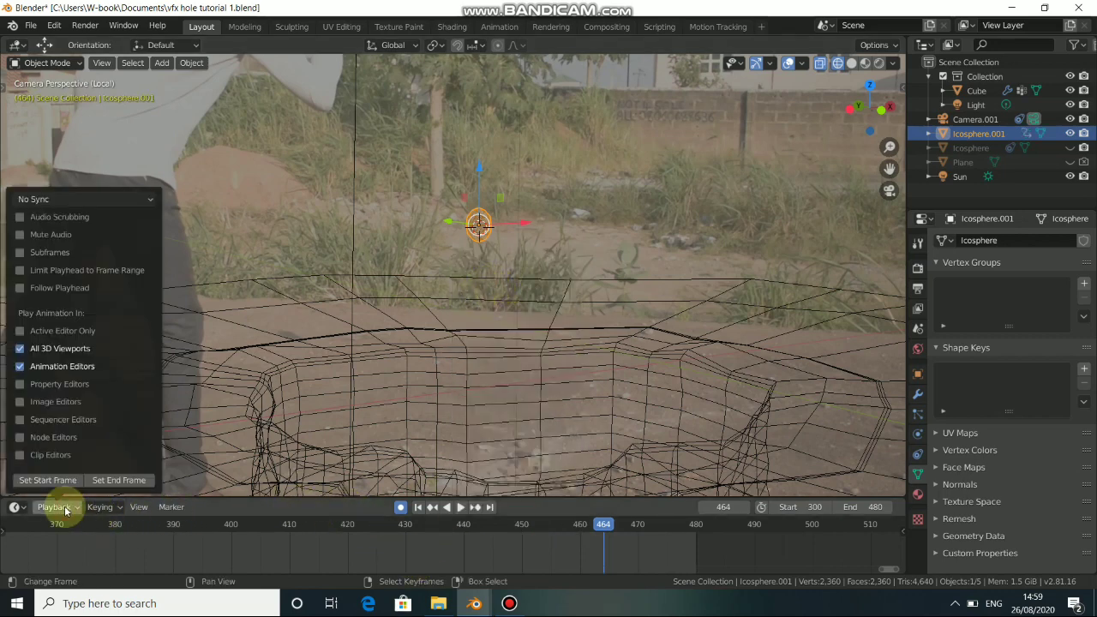
left_click(96, 507)
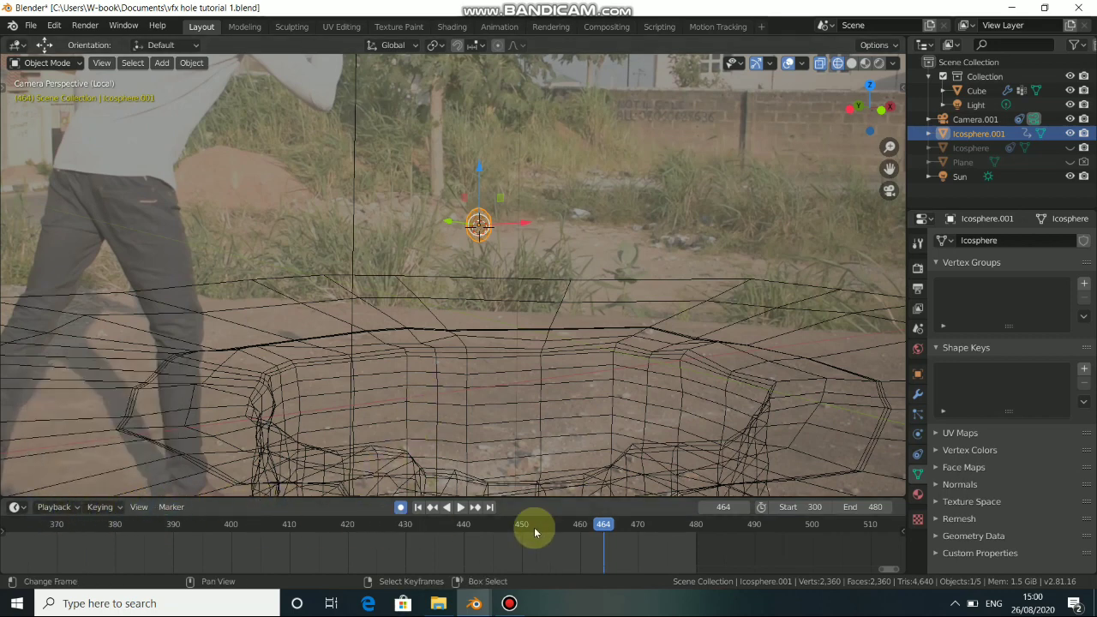
left_click(139, 507)
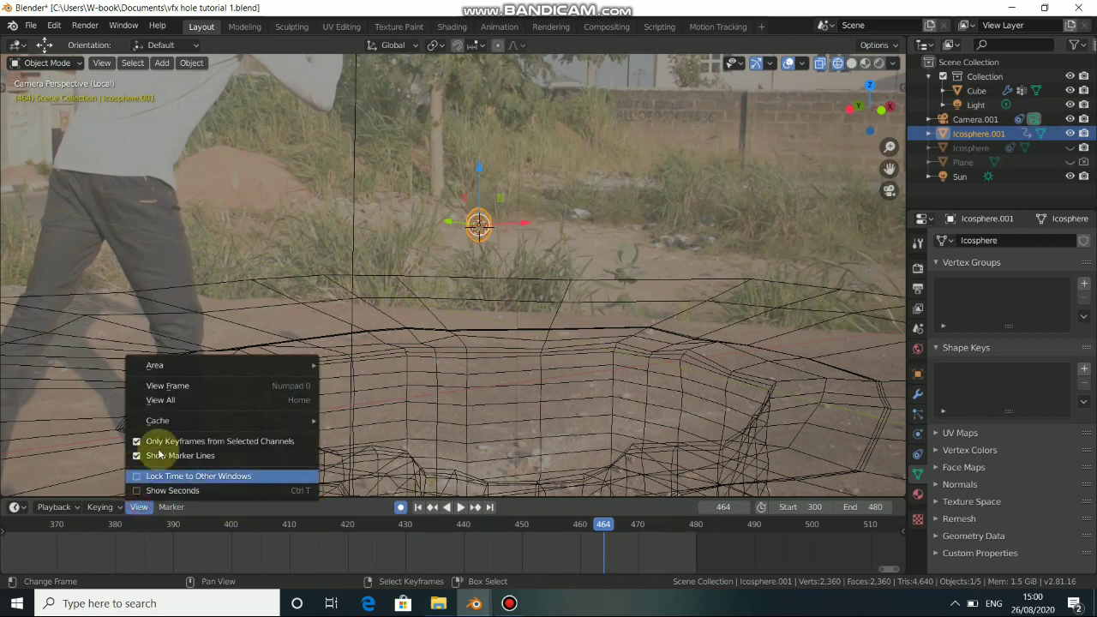
left_click(168, 400)
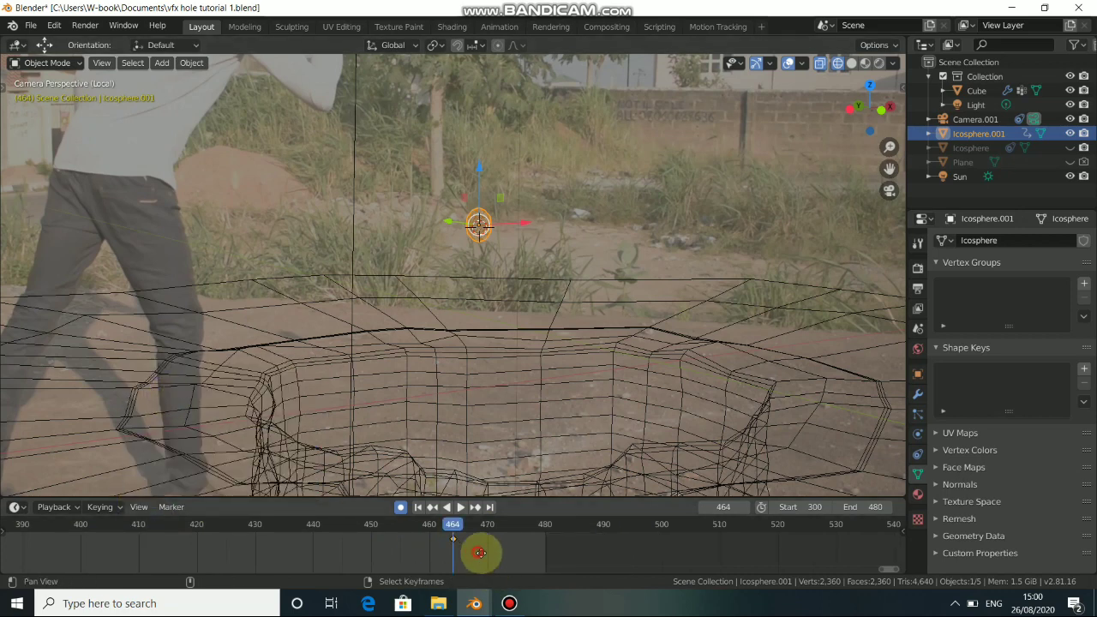
scroll(496, 560, "up", 5)
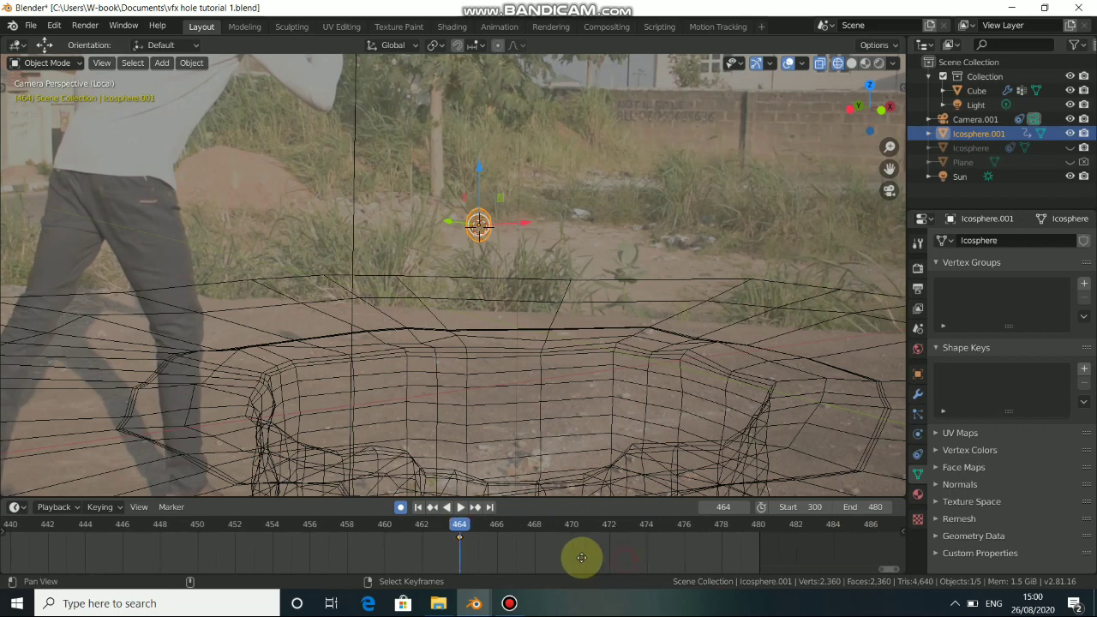
left_click(497, 547)
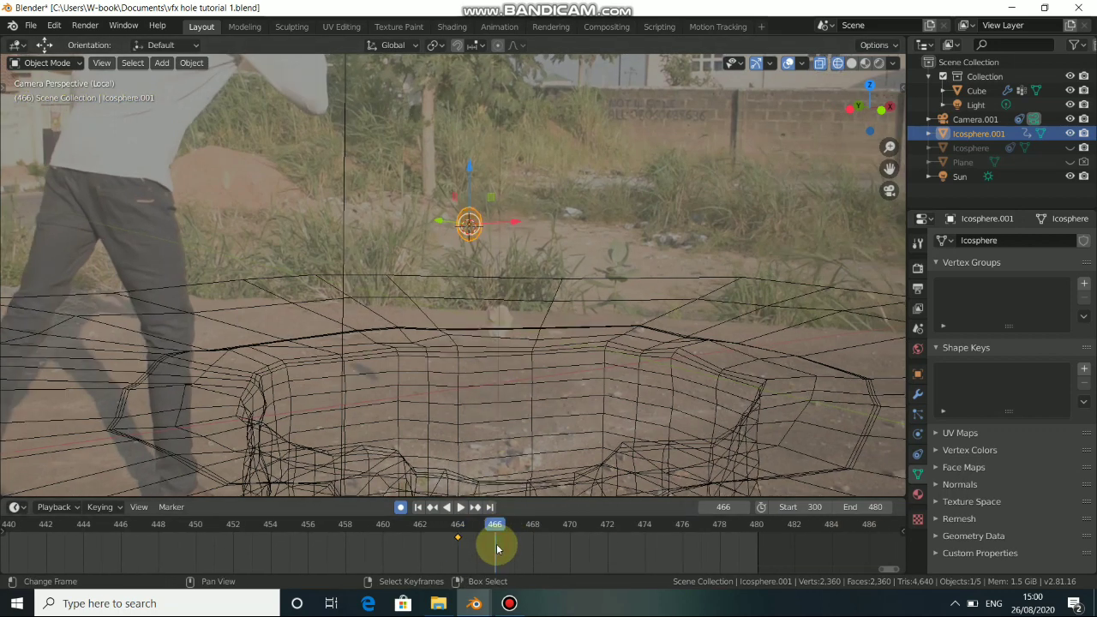
left_click_drag(472, 175, 479, 264)
left_click_drag(509, 313, 540, 320)
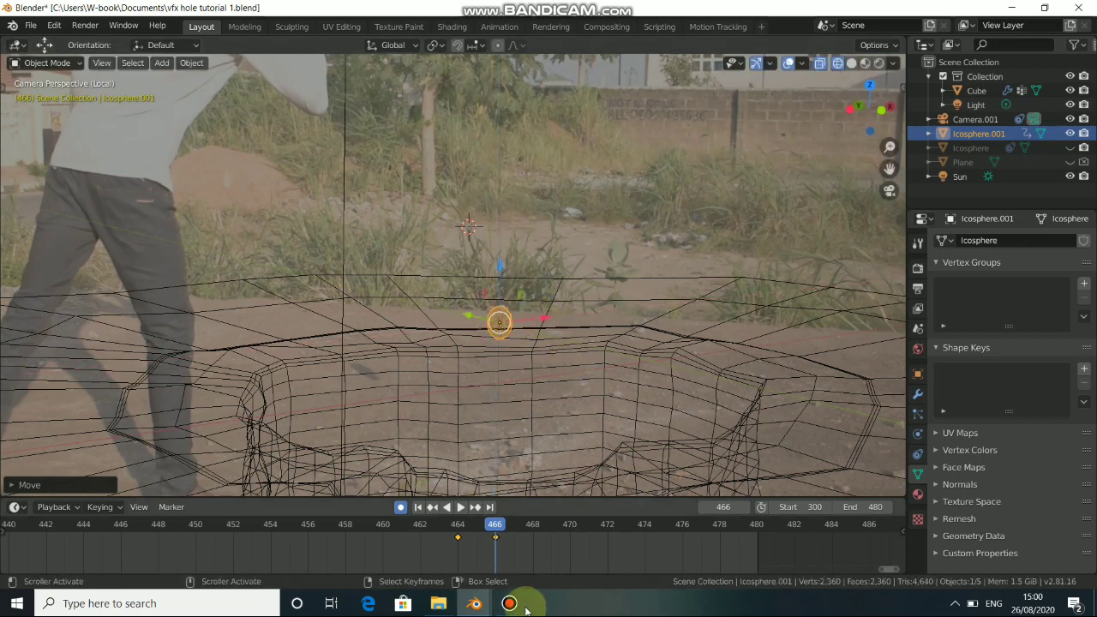
Step: At frame 467, lower the ico sphere past the rim into the hole and nudge it along X
left_click(532, 553)
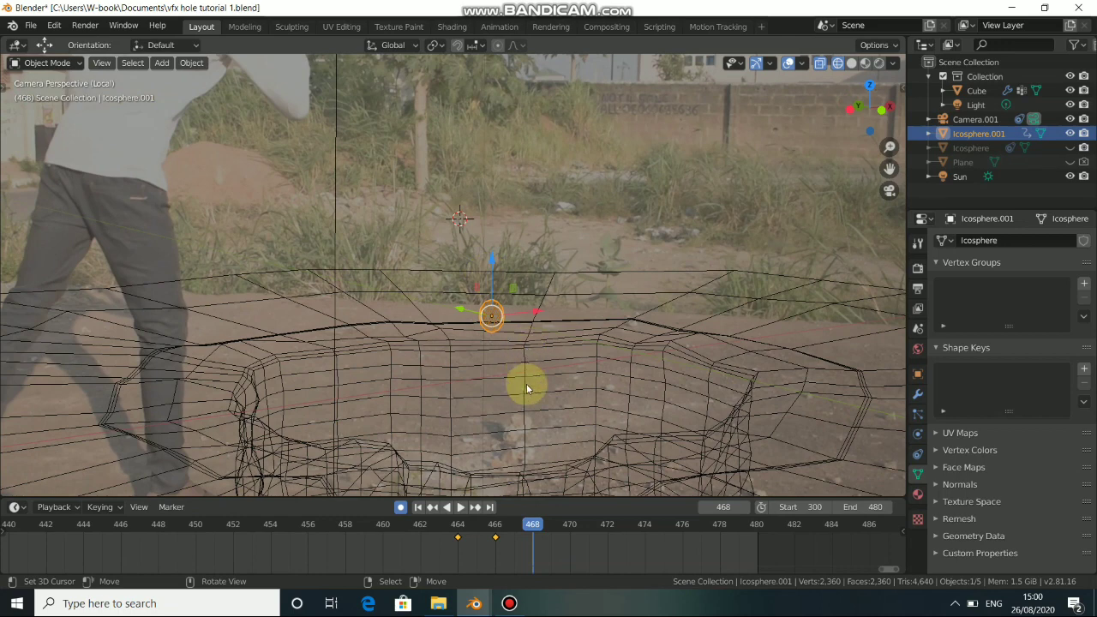
left_click(495, 553)
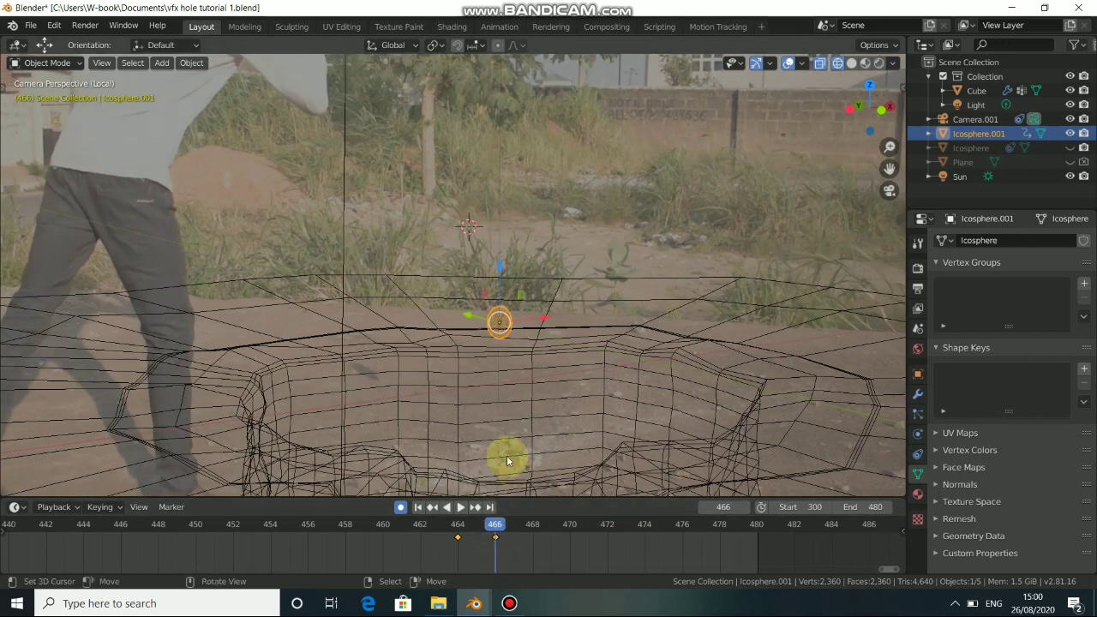
key("Right")
left_click_drag(498, 265, 514, 325)
left_click_drag(554, 369, 559, 369)
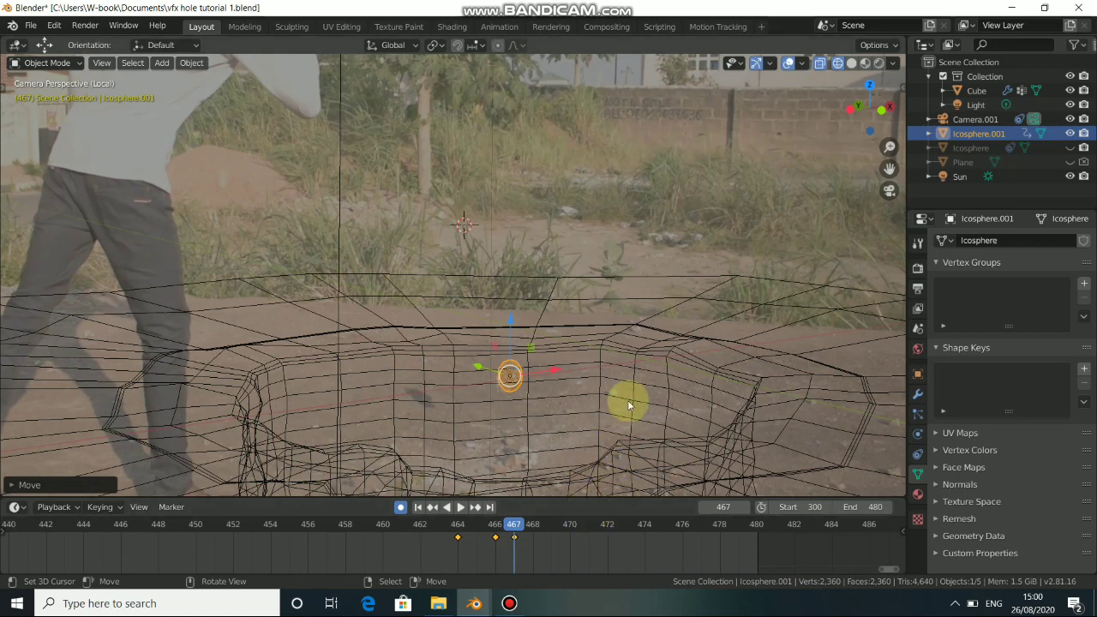
Step: Rotate and slightly rescale the ico sphere at frame 467, fine-tuning its height and X position
key("r")
left_click(564, 406)
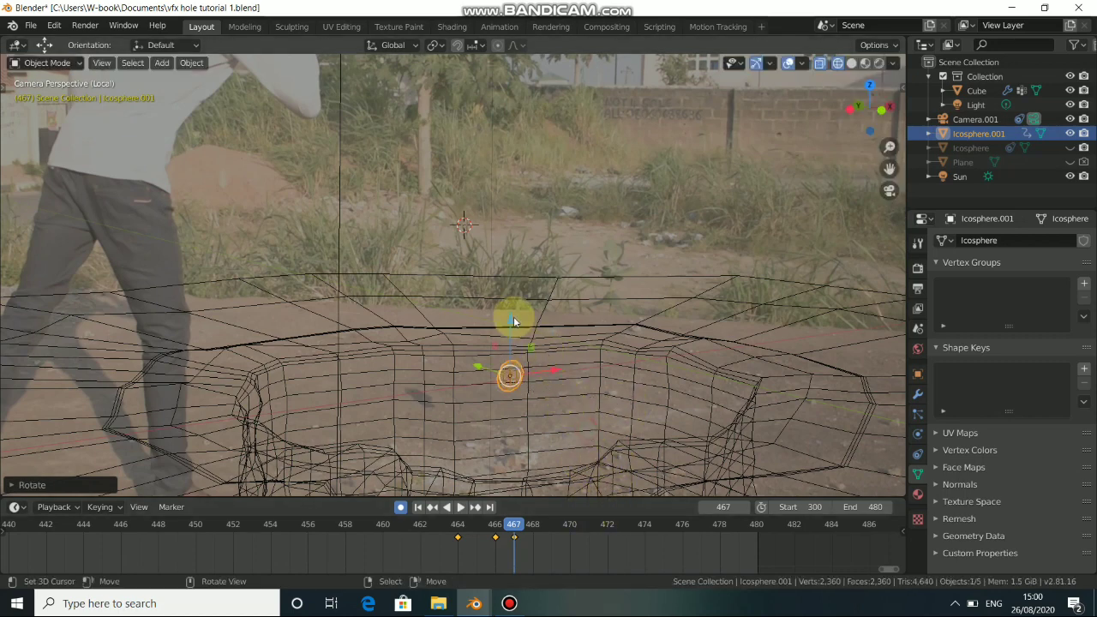
left_click_drag(513, 320, 513, 323)
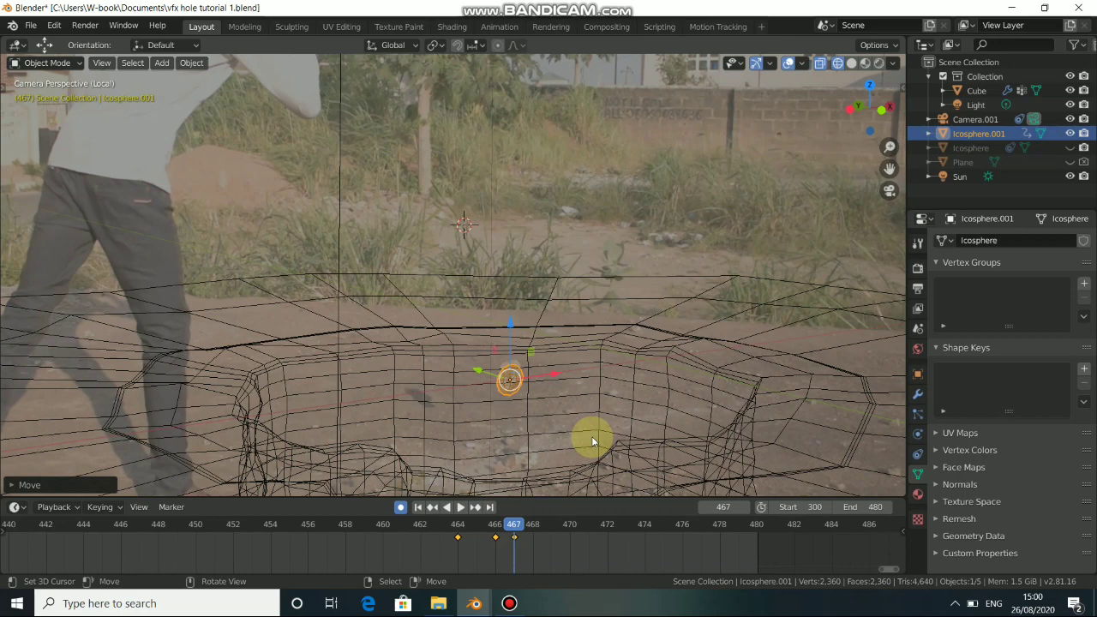
key("s")
left_click(625, 468)
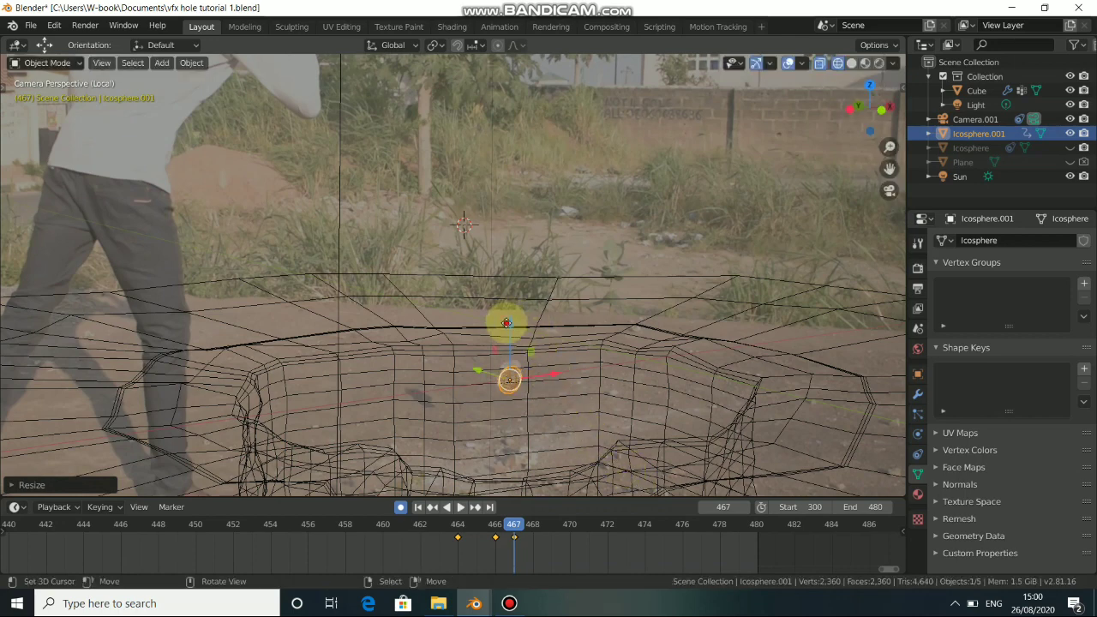
left_click_drag(506, 322, 504, 322)
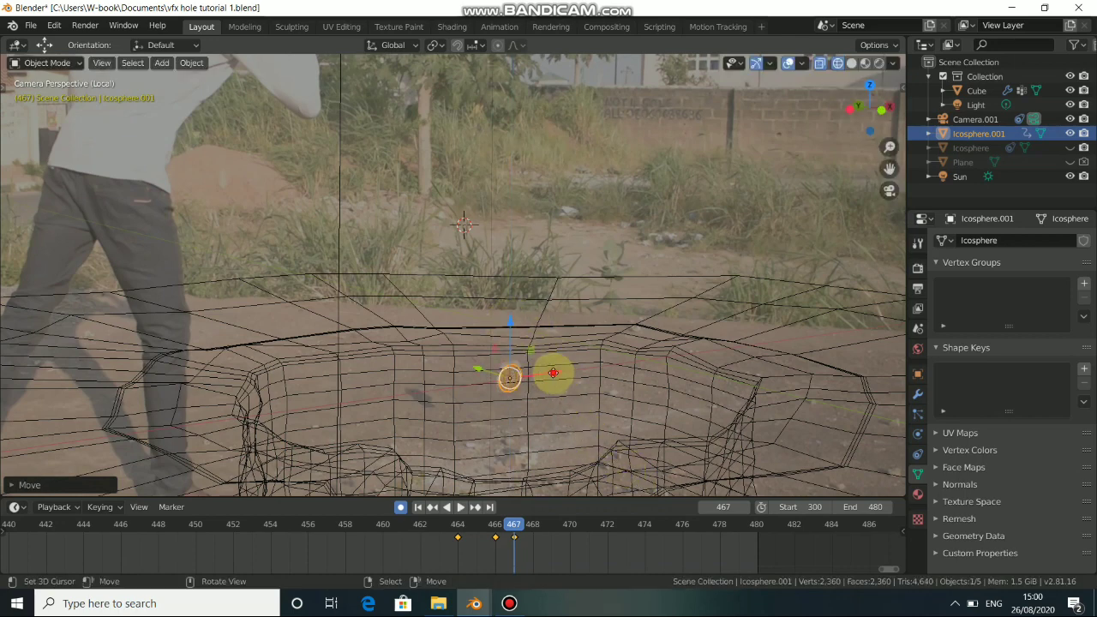
left_click_drag(553, 373, 551, 373)
left_click_drag(512, 321, 511, 324)
Step: At frame 468, lower the ico sphere further into the hole, shift it along X, and scale it by about 1.02
key("Right")
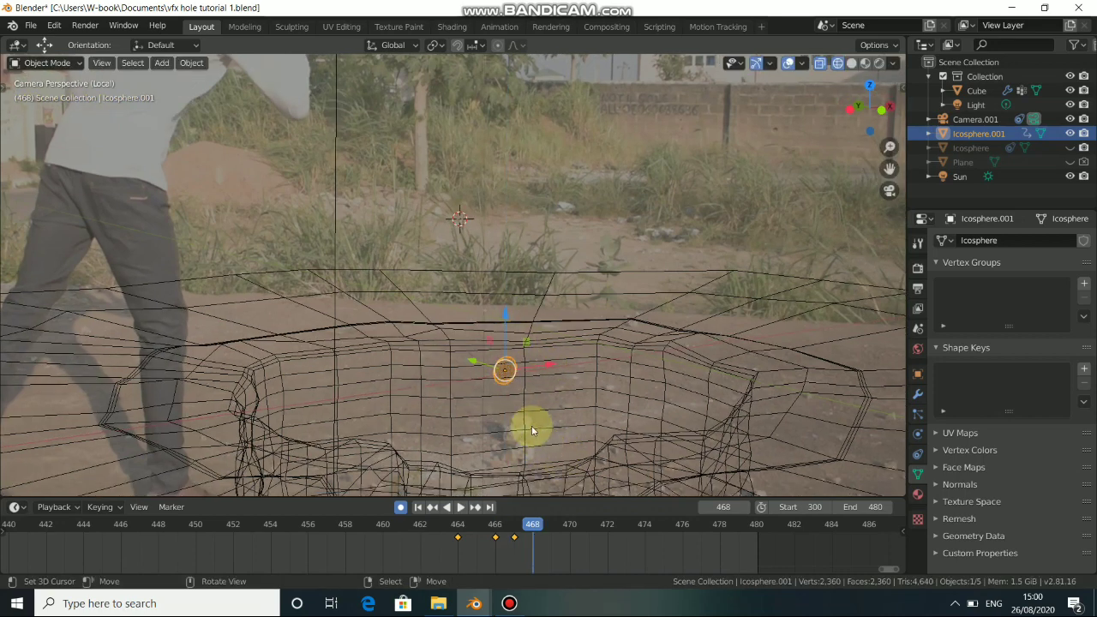
left_click_drag(502, 317, 540, 379)
left_click_drag(545, 422, 555, 421)
key("s")
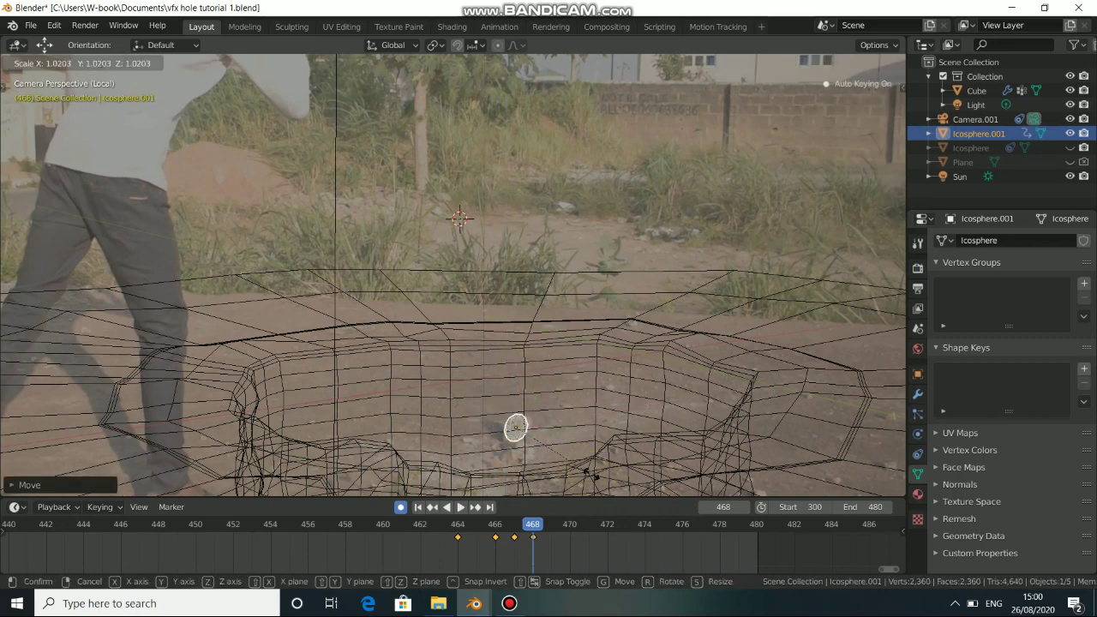
left_click(588, 469)
key("g")
key("z")
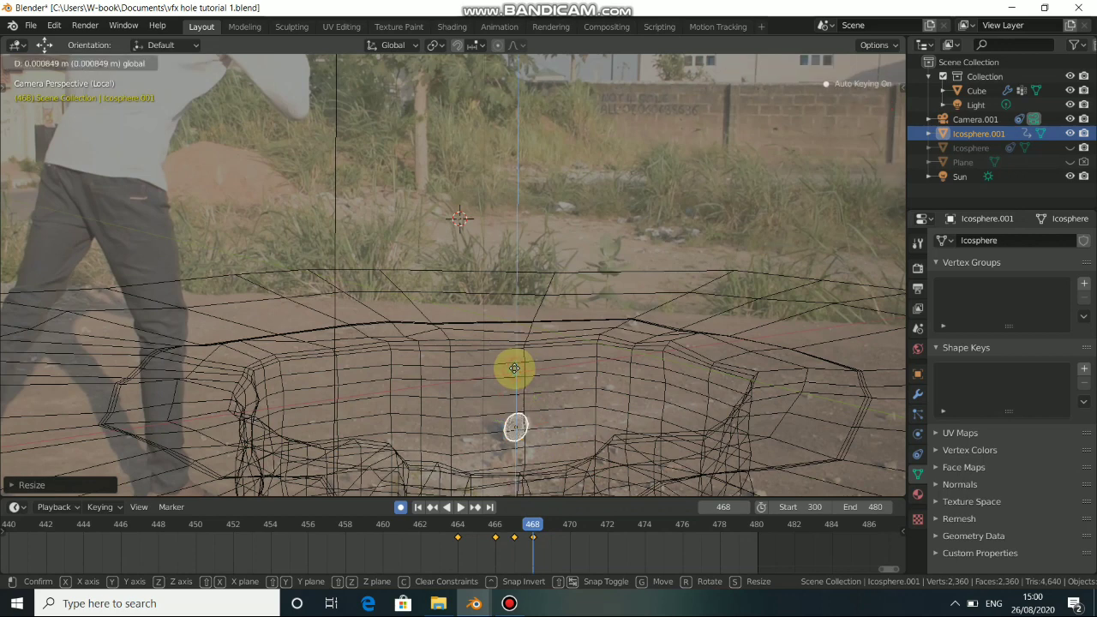
left_click(514, 368)
Step: At frame 469, move the ico sphere down along Z to the hole's near inner edge
key("Right")
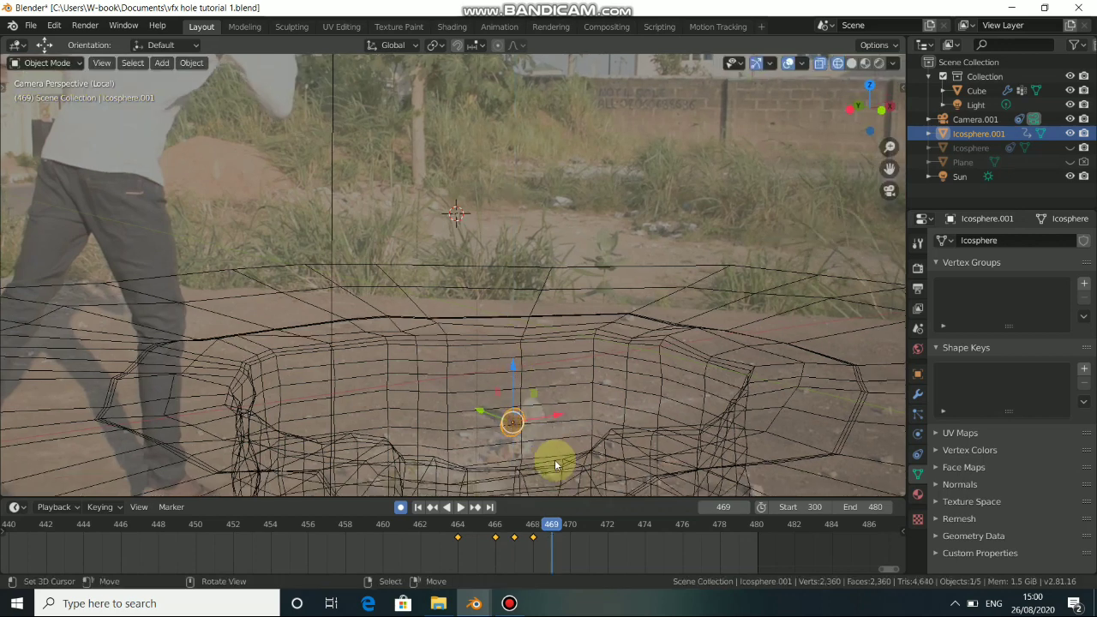
middle_click_drag(535, 432, 530, 368, "shift")
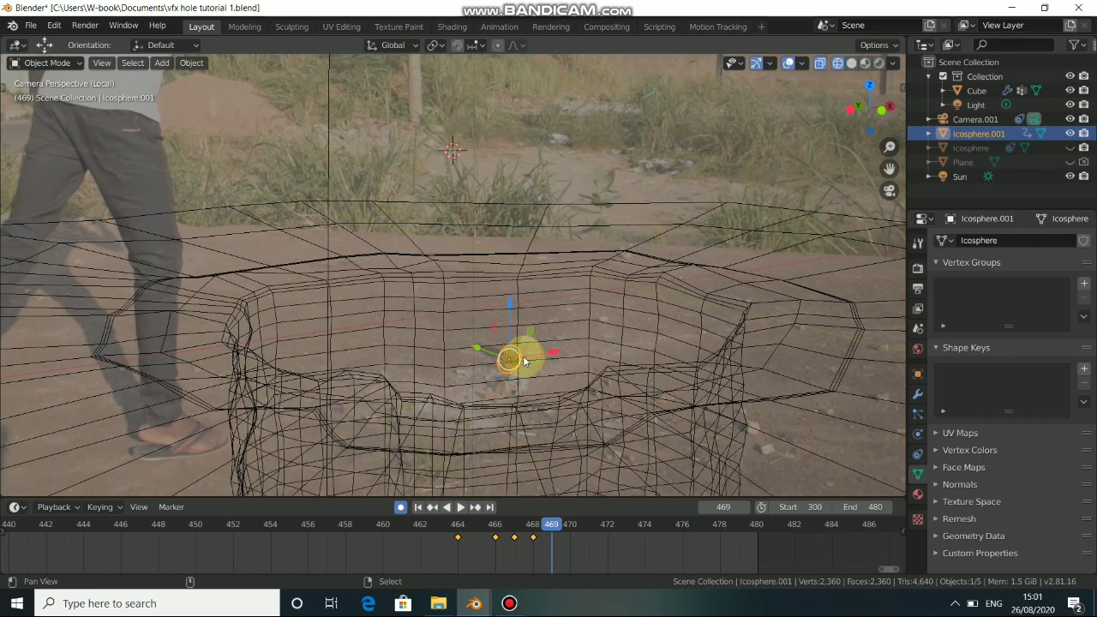
left_click_drag(507, 297, 533, 362)
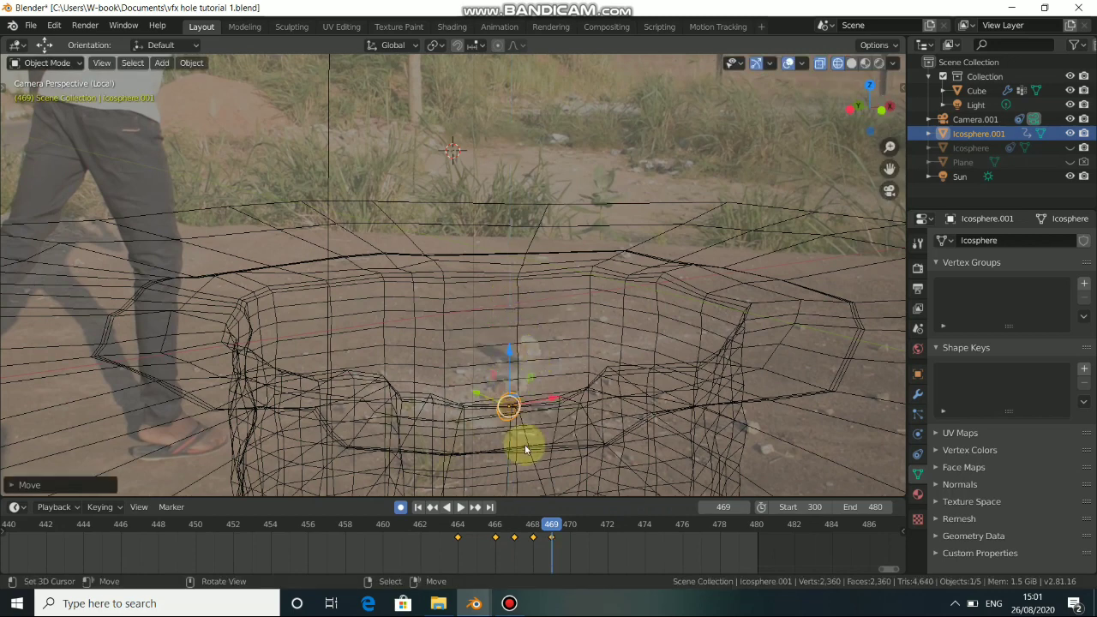
Step: Keyframe the ico sphere progressively deeper down the hole shaft at frames 470, 471 and 472
key("Right")
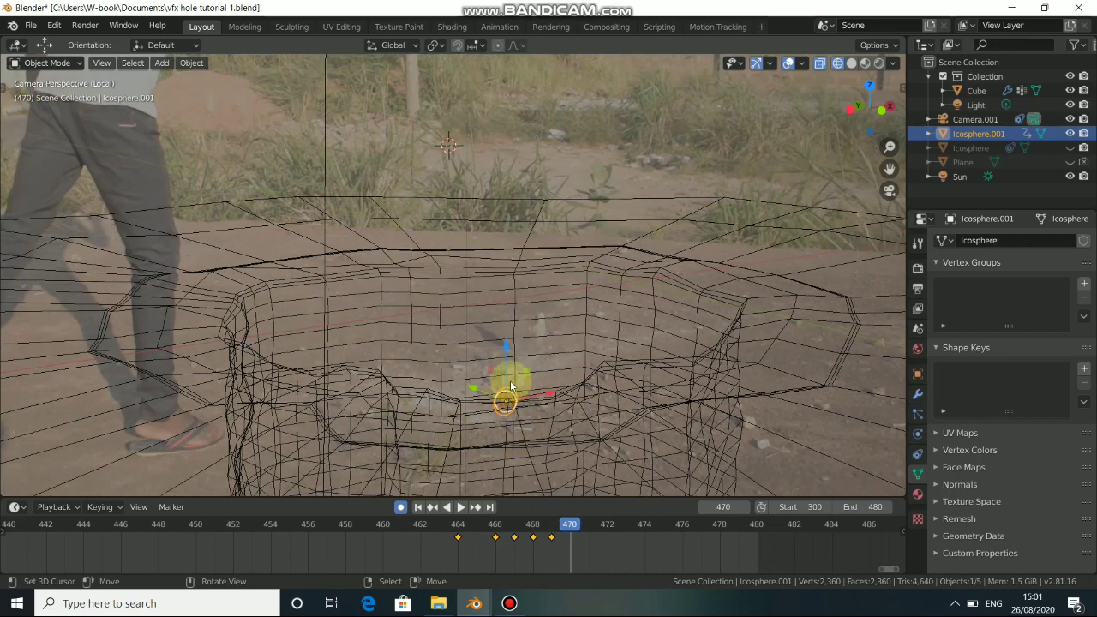
left_click_drag(509, 351, 529, 463)
key("Right")
scroll(522, 331, "down", 7, "shift")
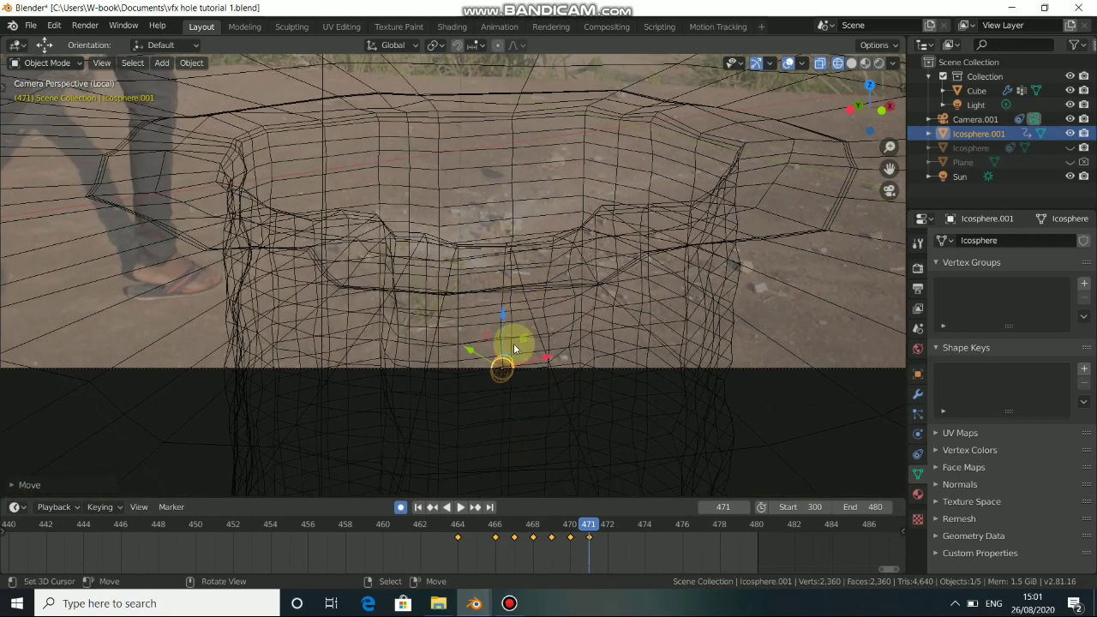
key("Right")
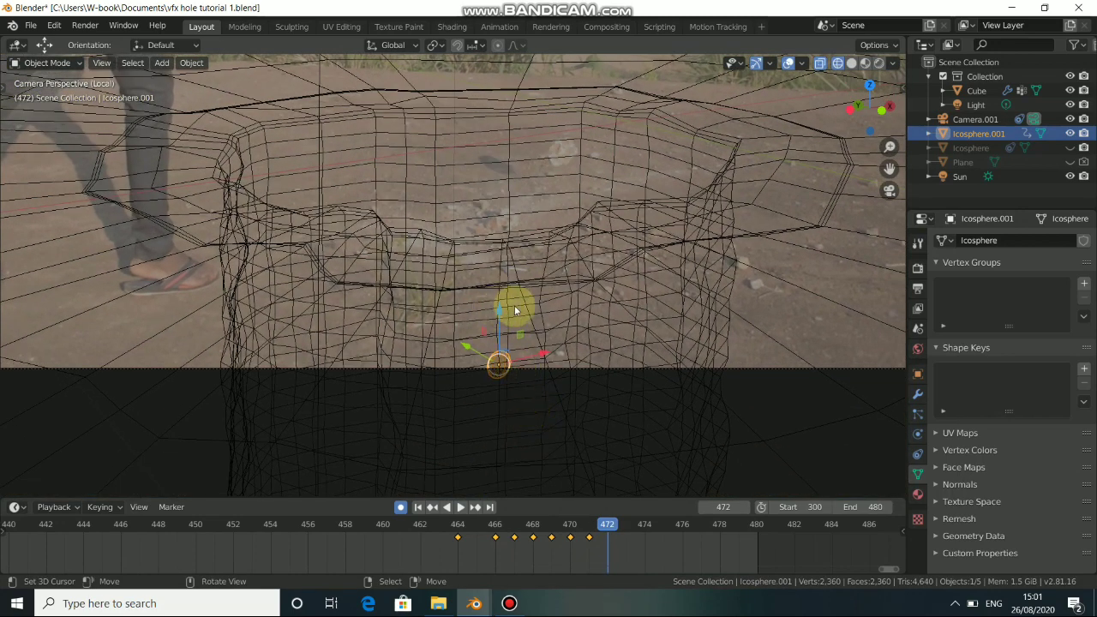
left_click_drag(501, 310, 544, 420)
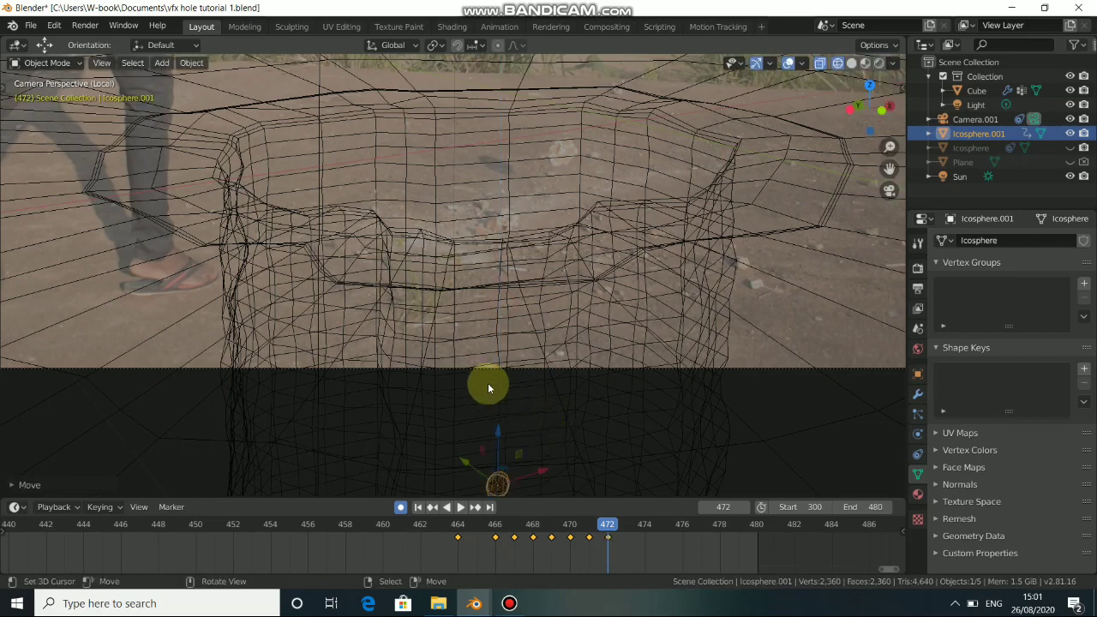
Step: Play back the ico sphere's fall from outside the hole and through the camera, replaying the frames from about 462
scroll(487, 373, "down", 5)
scroll(565, 290, "up", 5)
middle_click_drag(463, 306, 771, 411)
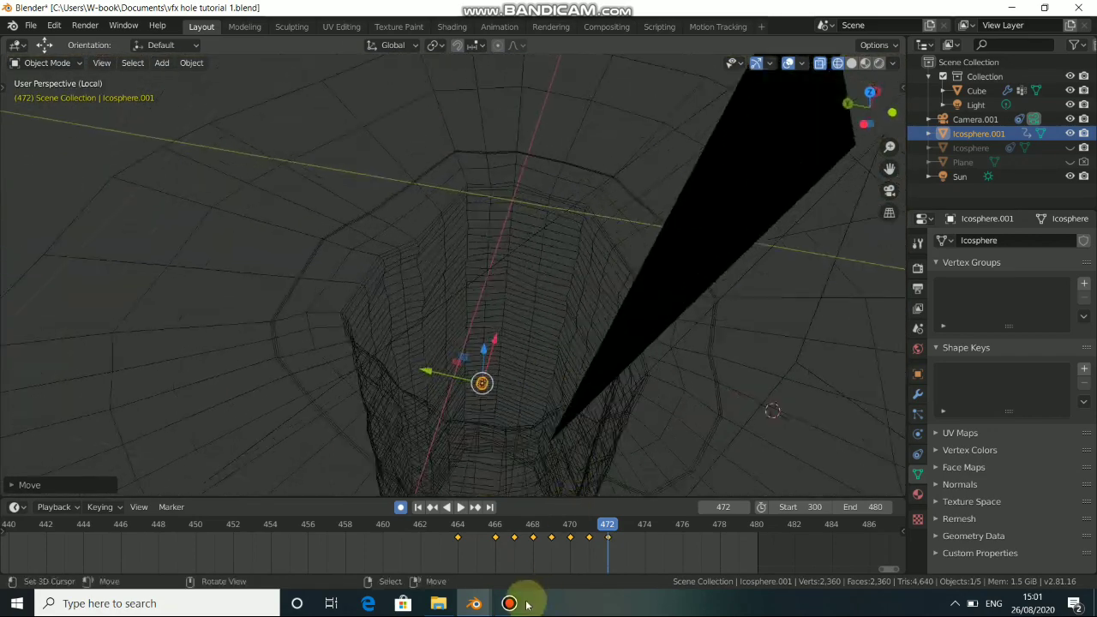
left_click(442, 524)
left_click(460, 508)
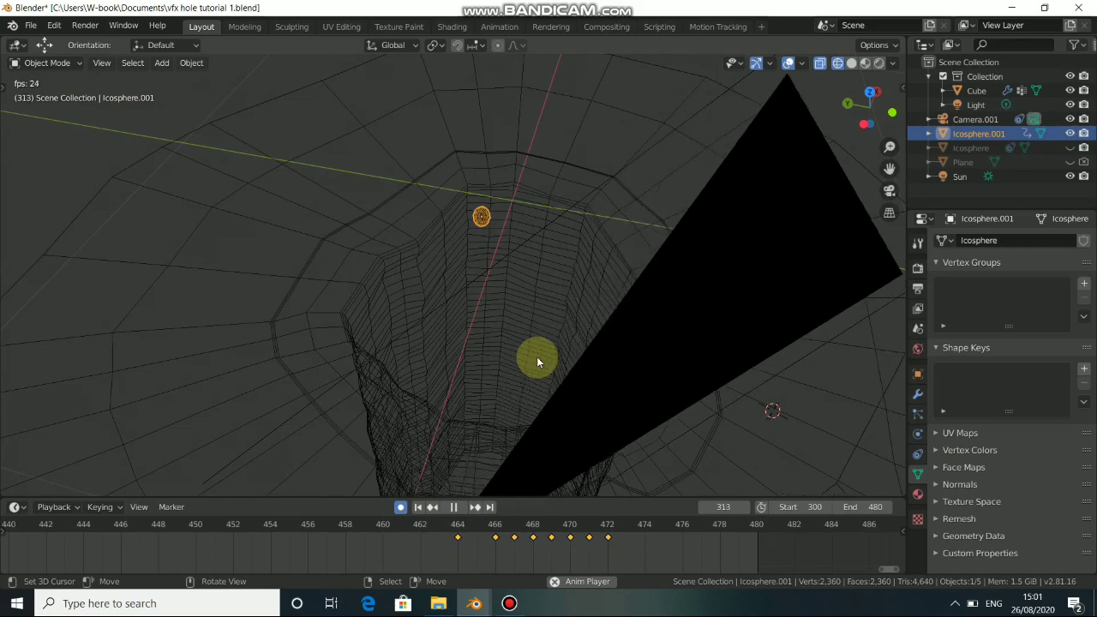
key("KP_0")
scroll(499, 295, "down", 7)
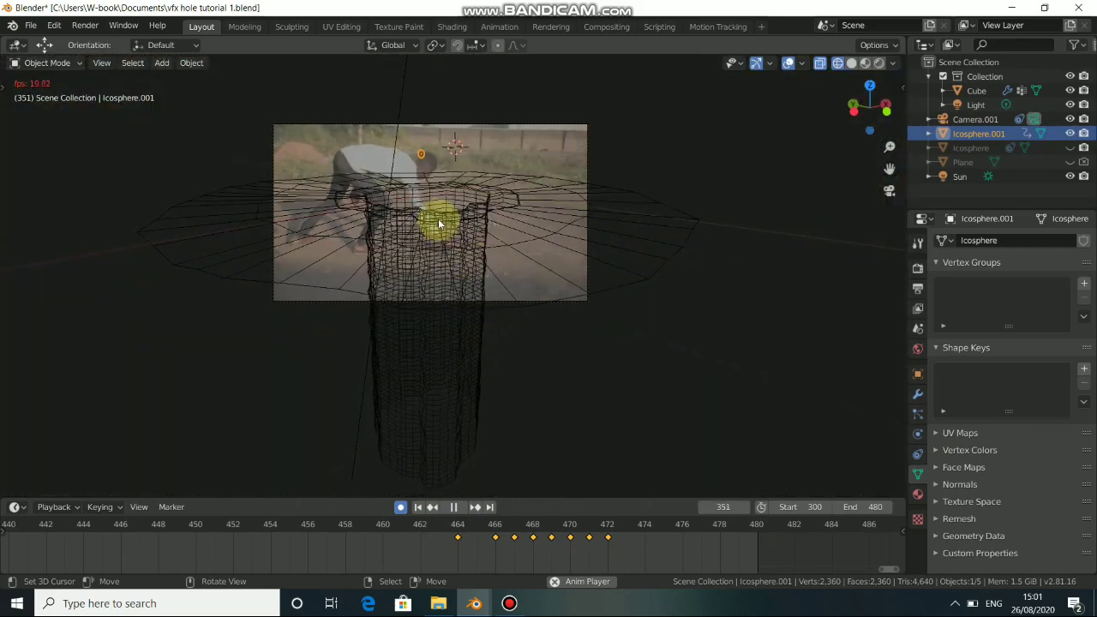
middle_click_drag(440, 225, 468, 267, "shift")
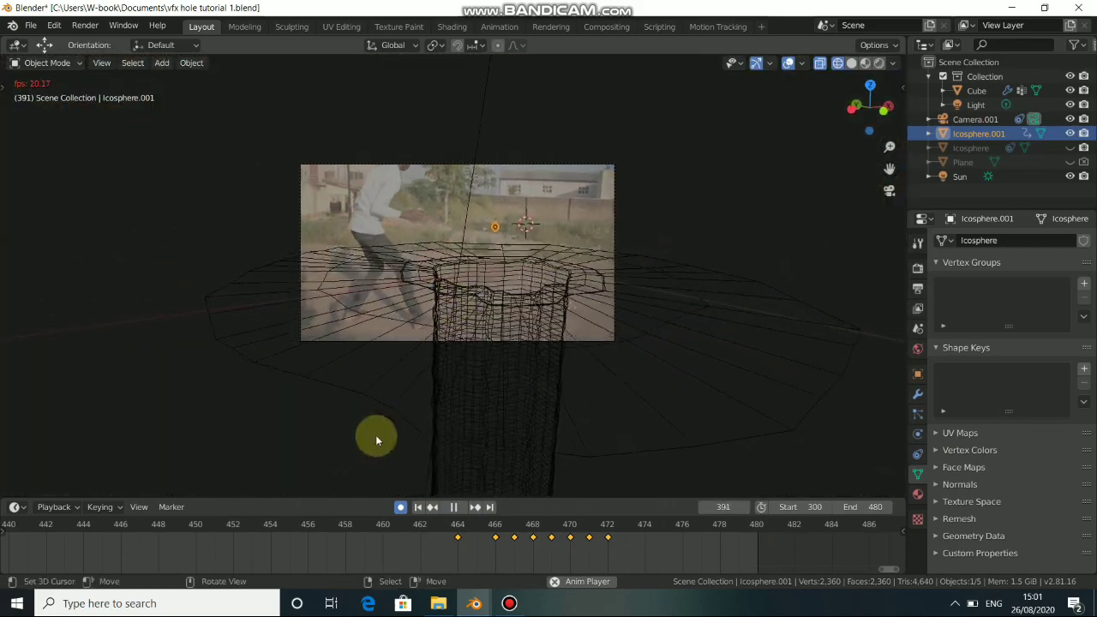
left_click(438, 548)
left_click(417, 559)
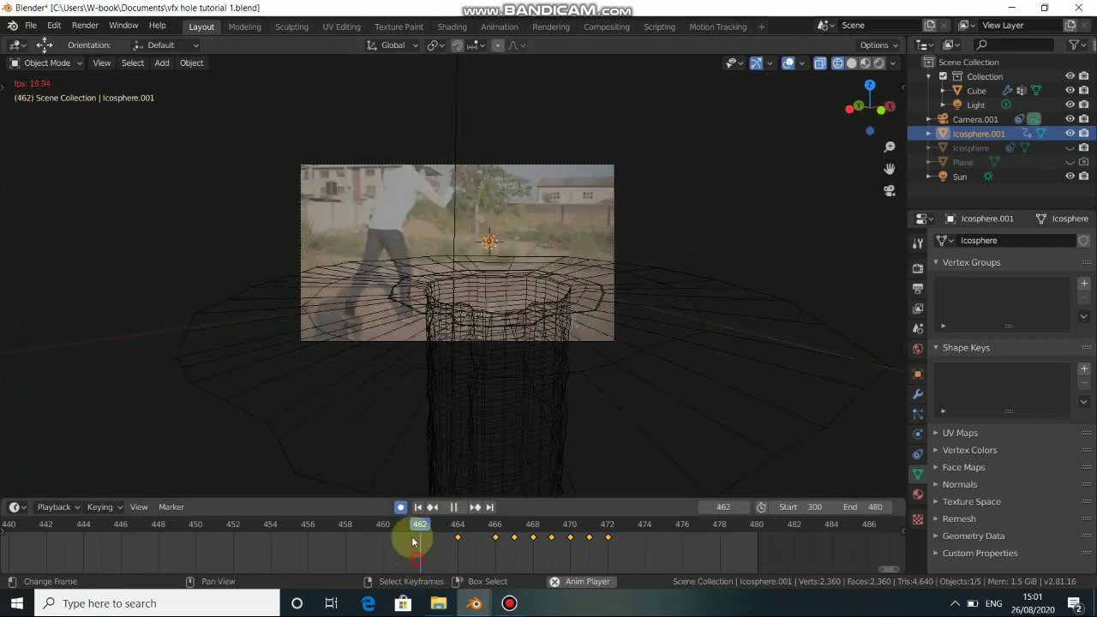
left_click(397, 541)
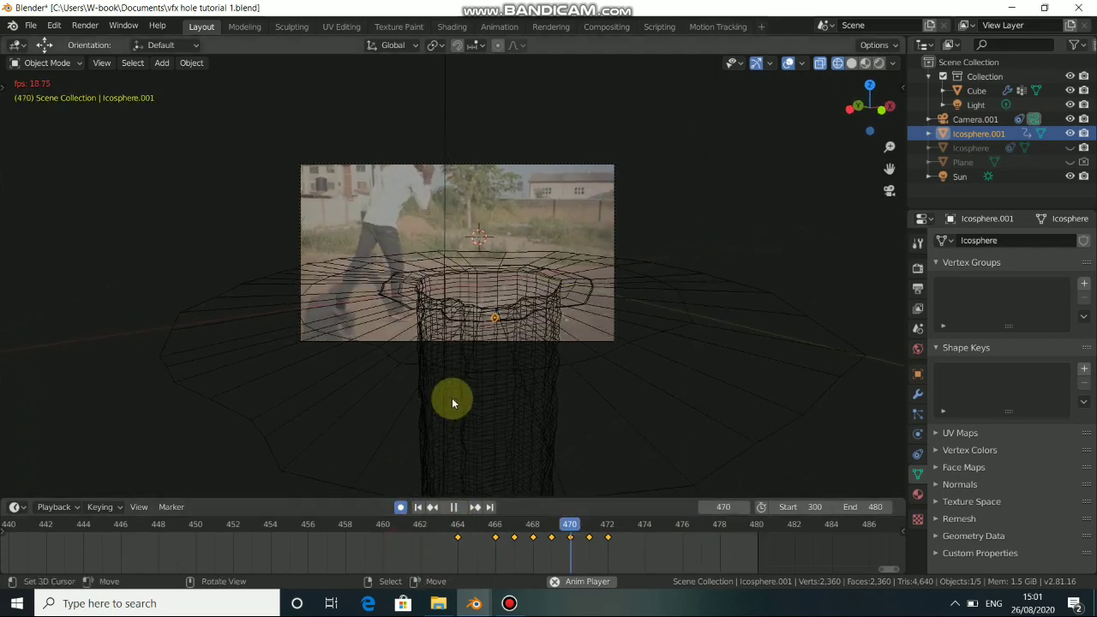
Step: Replay the ico sphere animation, turn off automatic keyframing and stop the playback
left_click(401, 541)
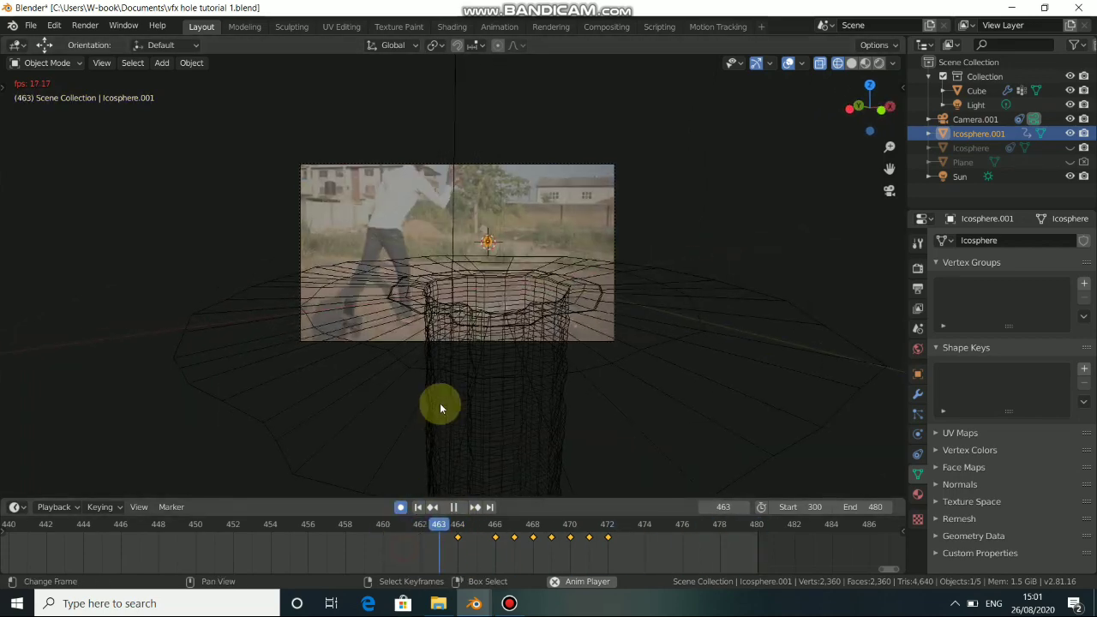
left_click(389, 557)
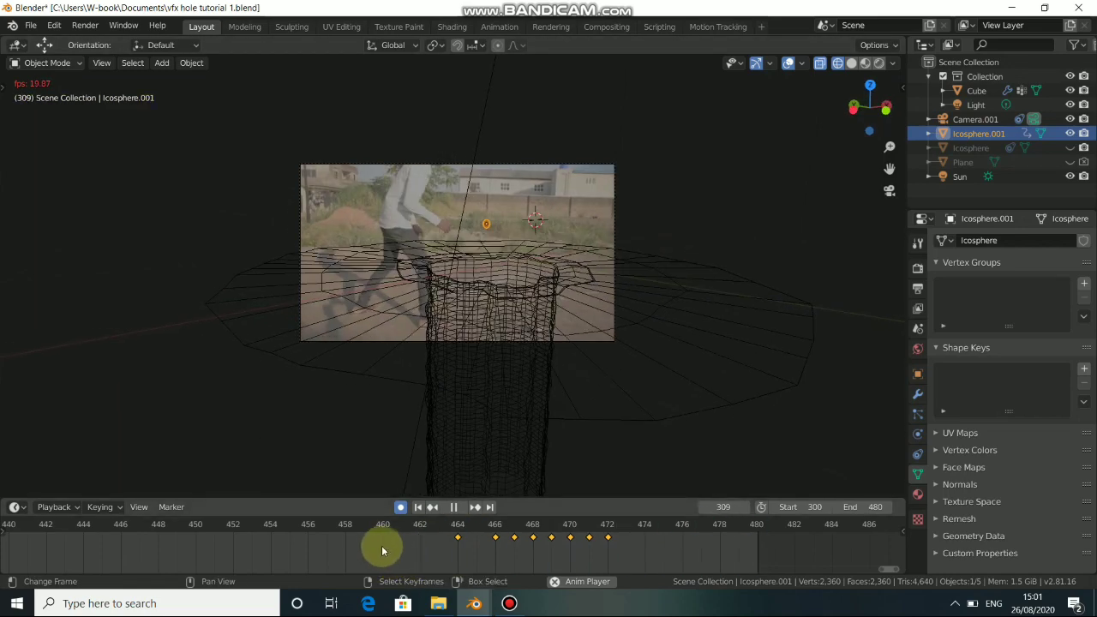
left_click(381, 545)
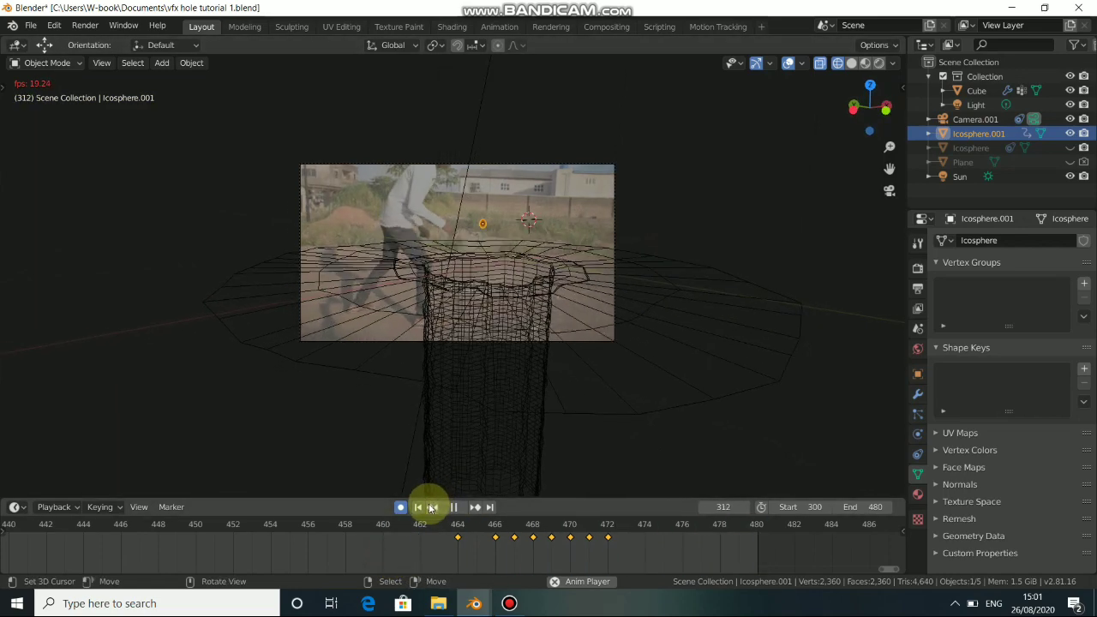
left_click(399, 506)
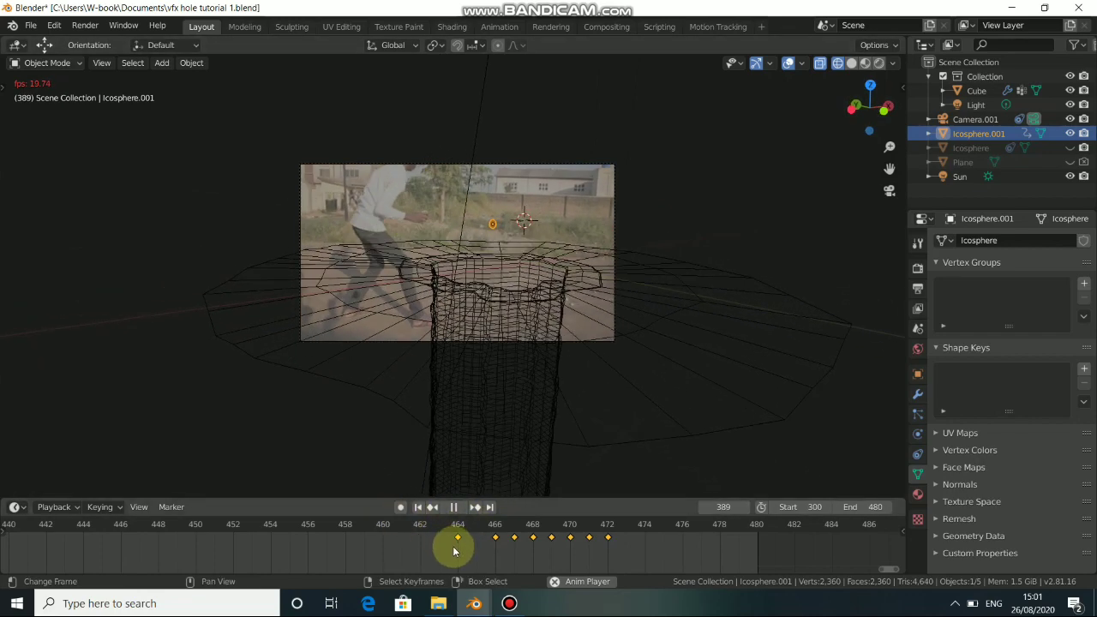
left_click(460, 509)
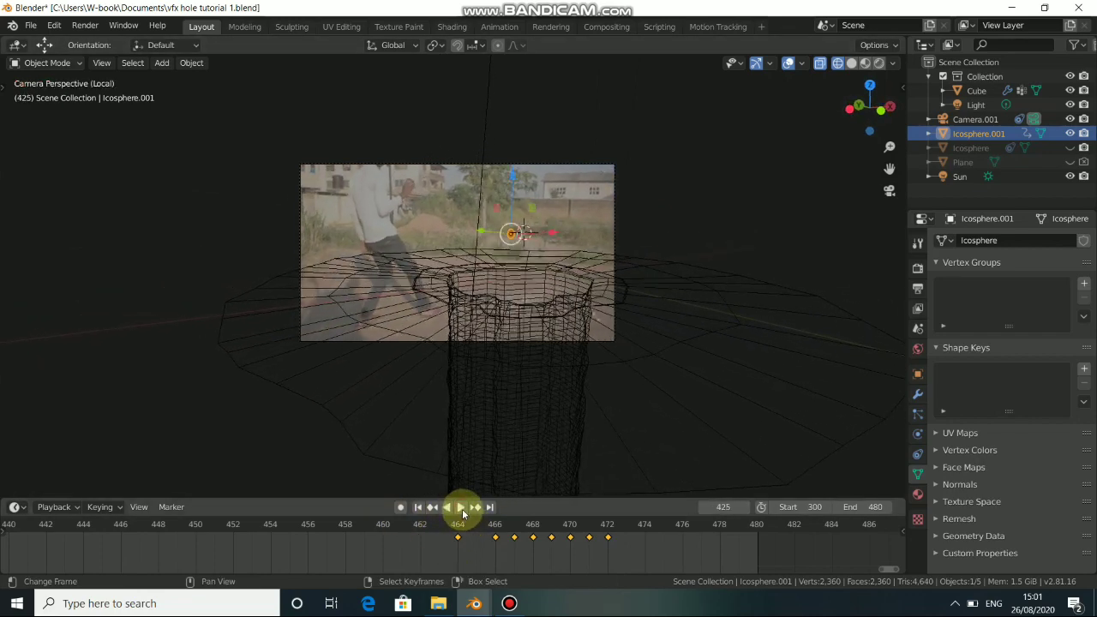
Step: At frame 466, keyframe Icosphere.001's render visibility as enabled
scroll(531, 247, "up", 4)
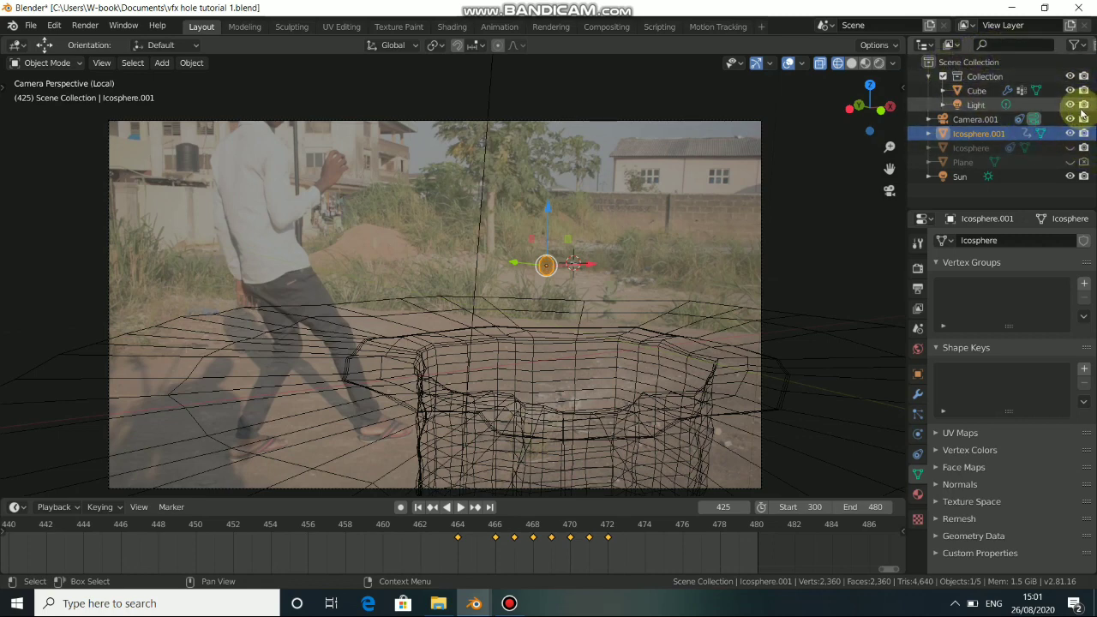
left_click(1074, 44)
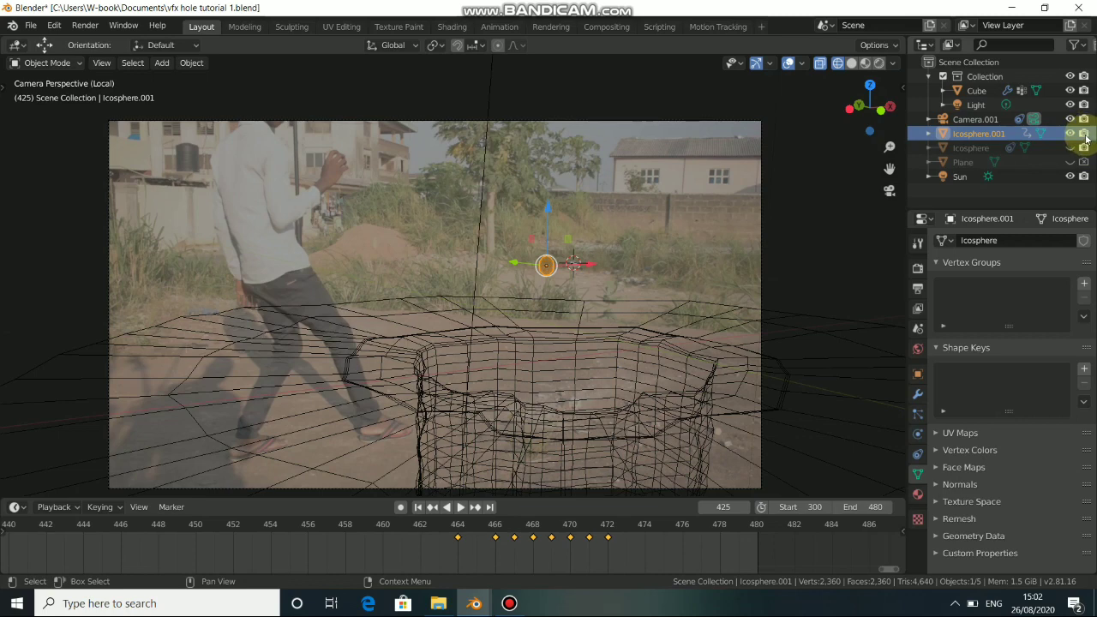
left_click(487, 556)
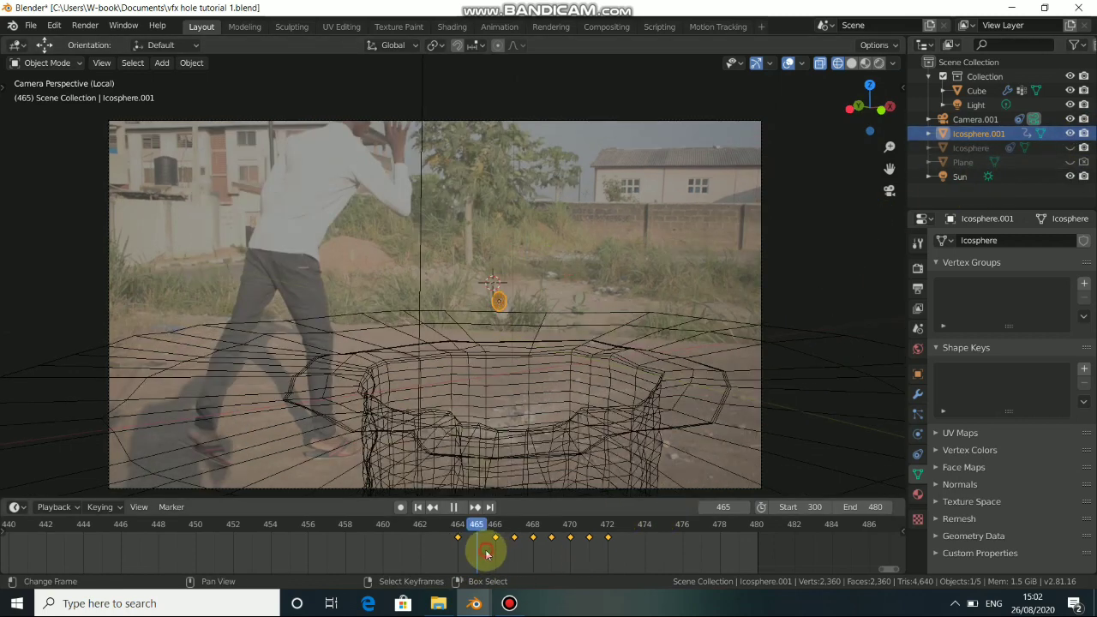
scroll(560, 353, "up", 3)
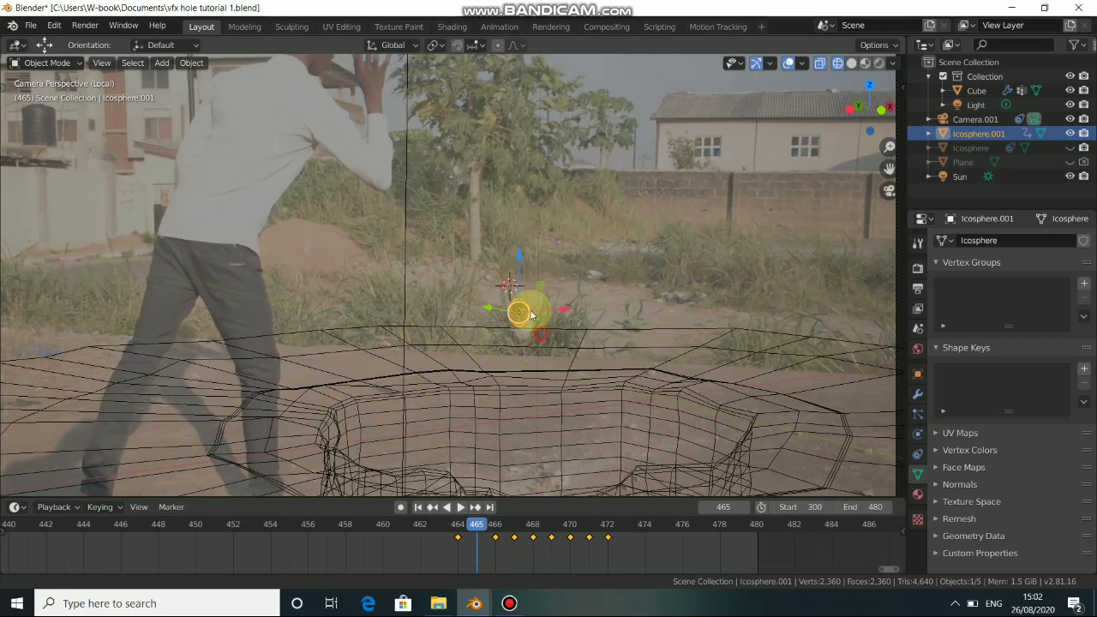
middle_click_drag(530, 313, 508, 257, "shift")
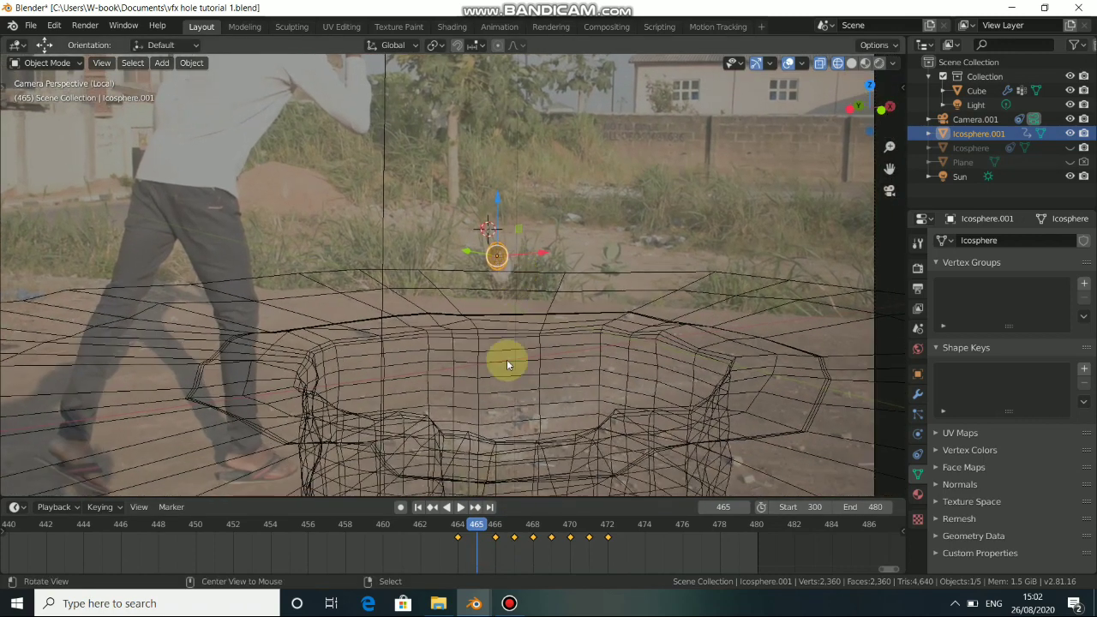
left_click(496, 562)
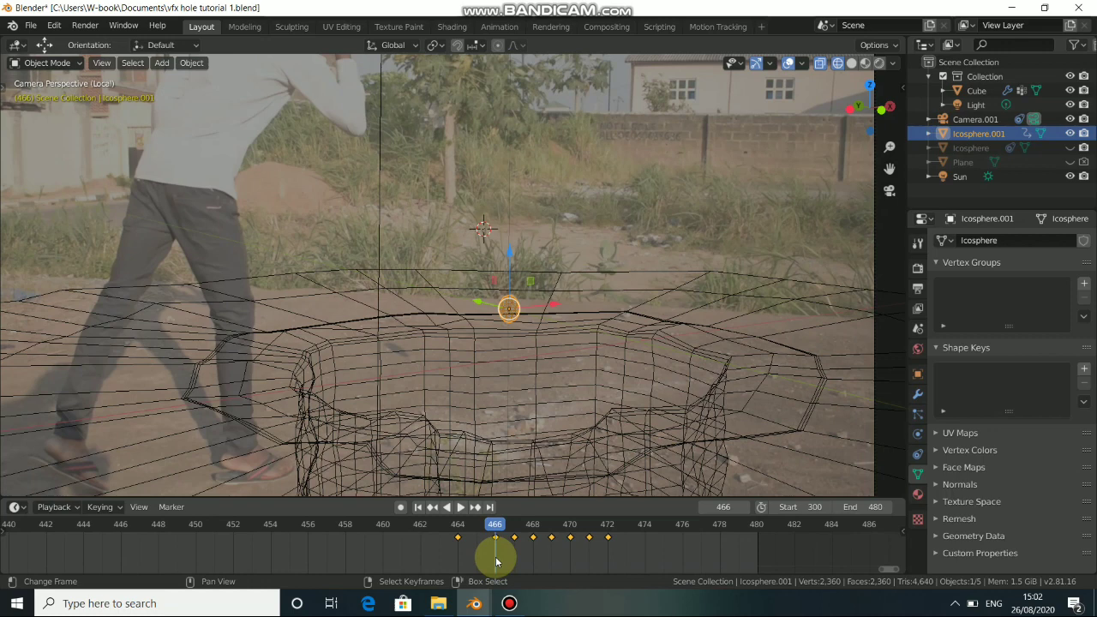
left_click(1083, 133)
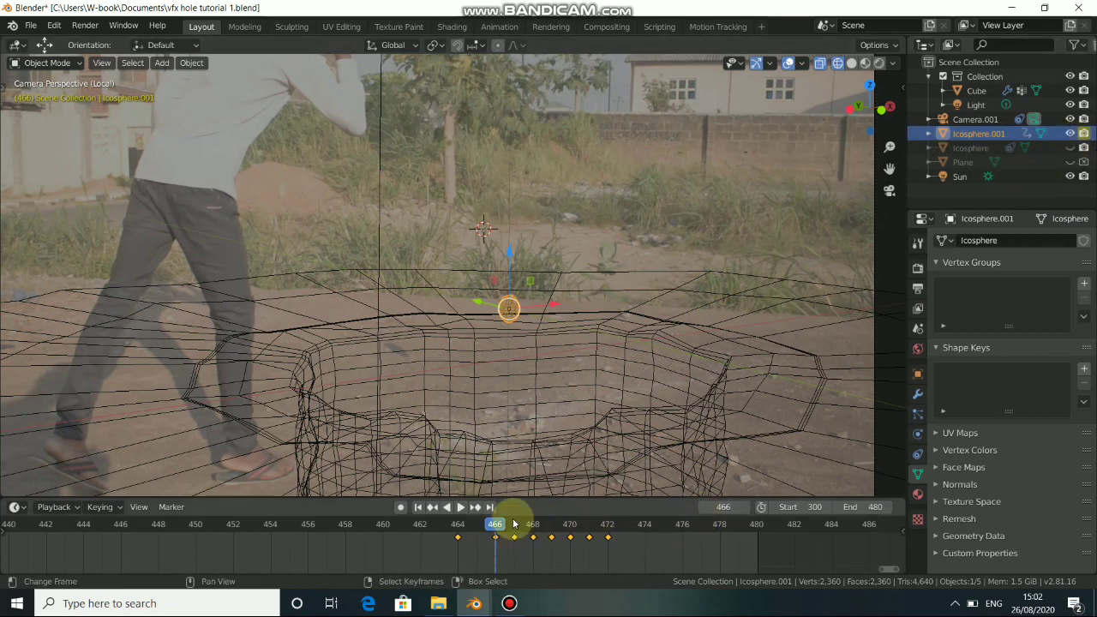
Step: At frame 465, disable Icosphere.001 in renders and keyframe that visibility state
key("Left")
key("Left")
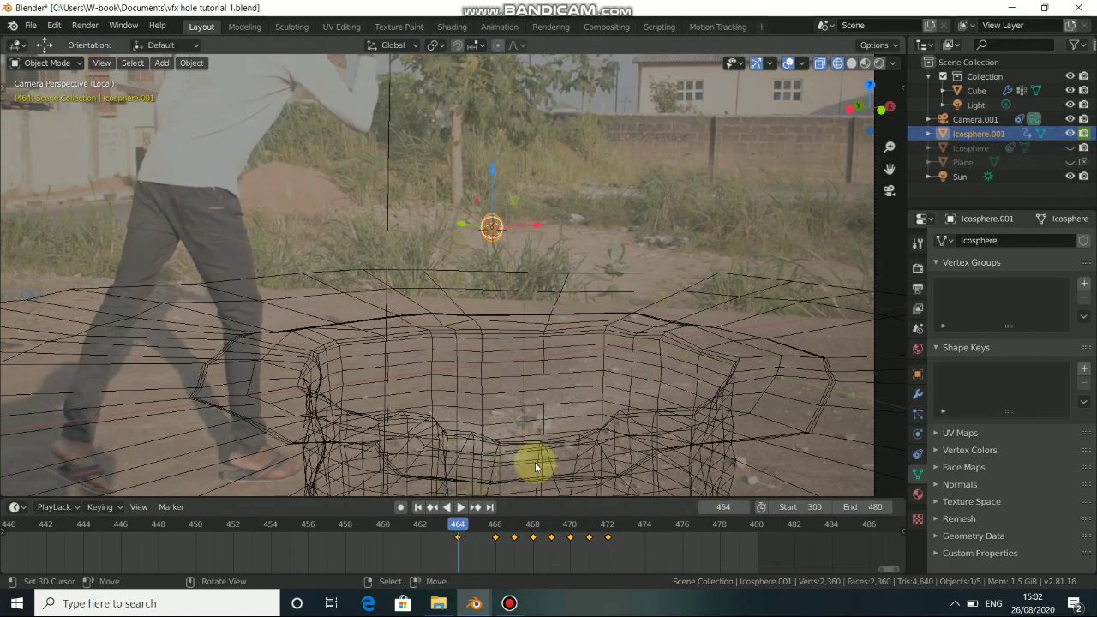
left_click(495, 551)
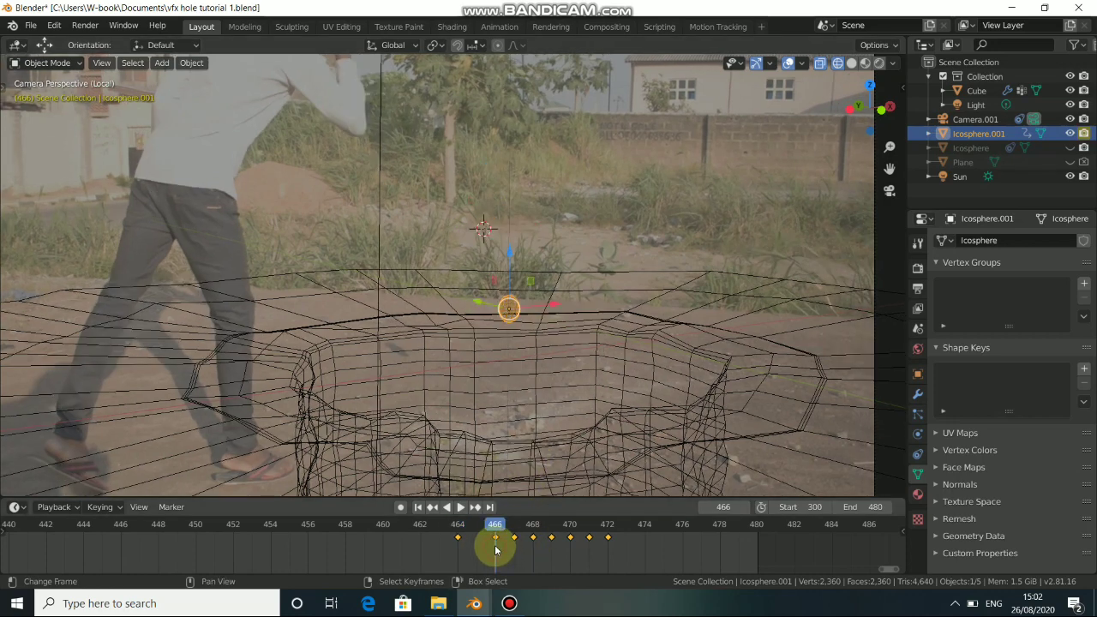
key("Left")
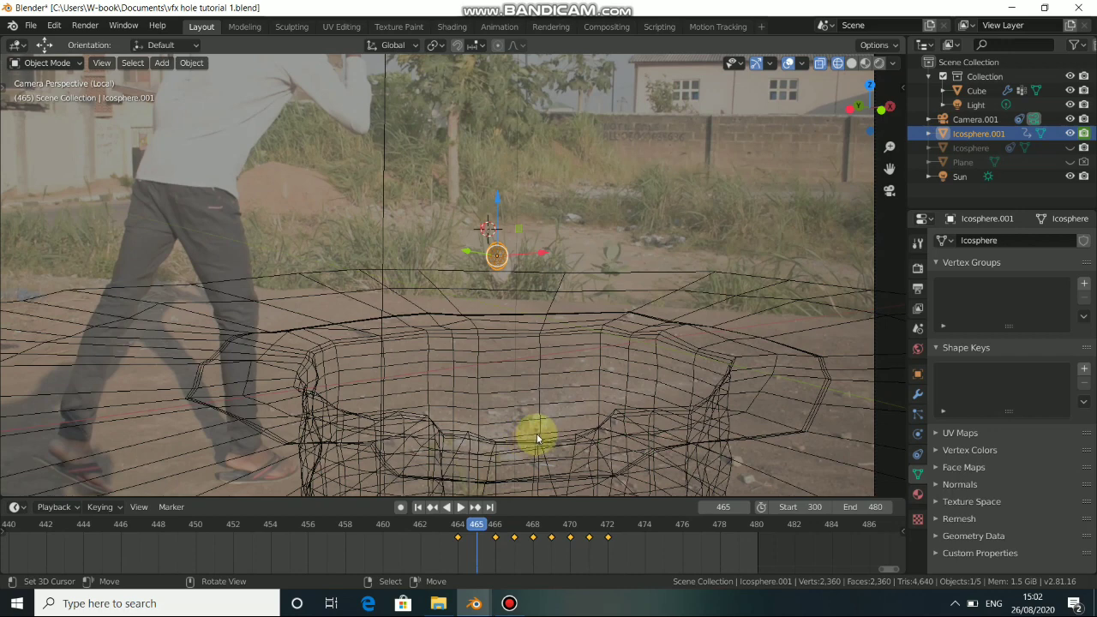
left_click(1084, 146)
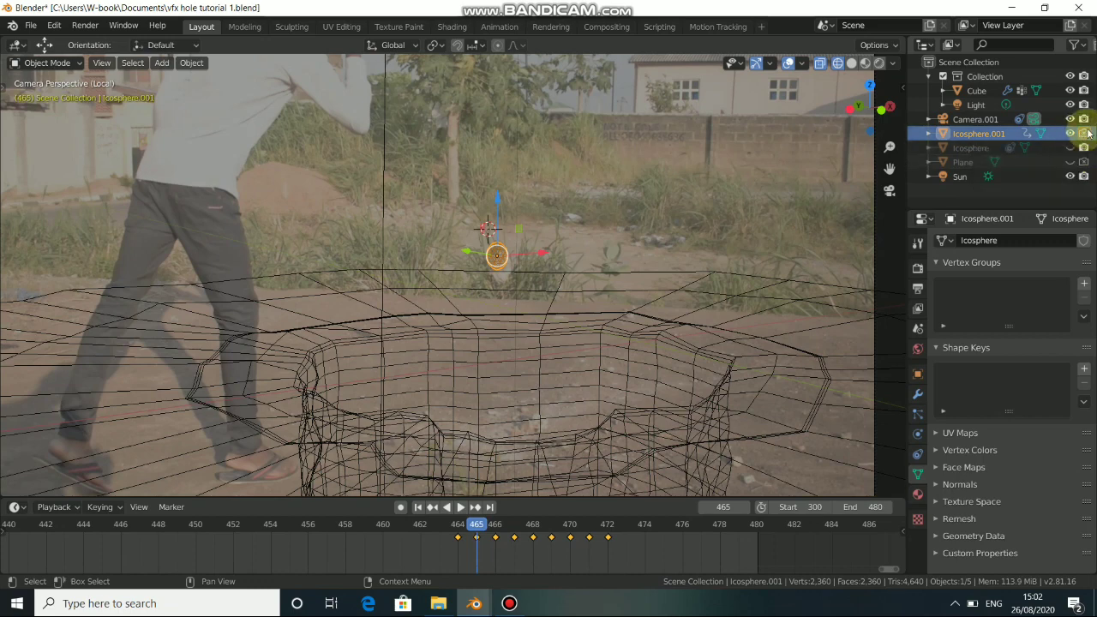
key("i")
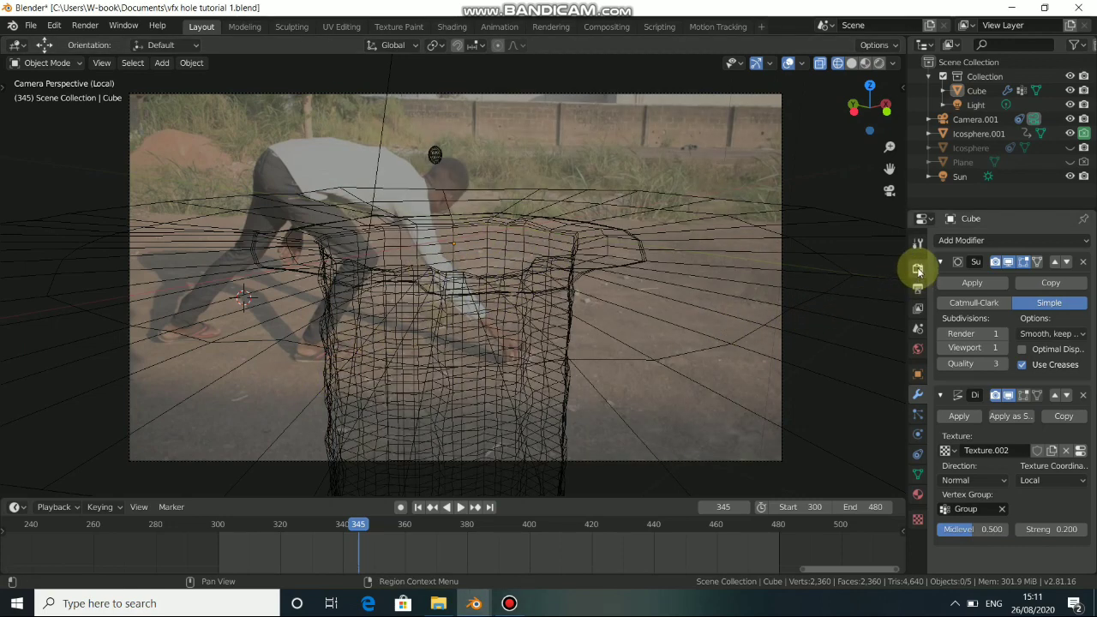
Step: Enable the Transparent film option in the scene's render settings
left_click(917, 270)
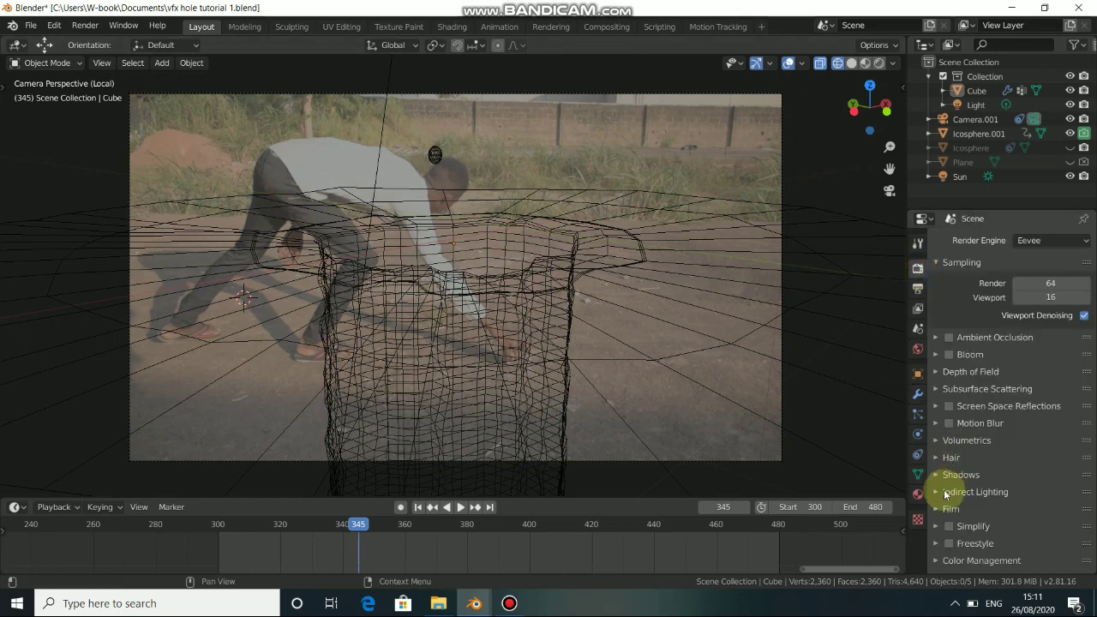
left_click(940, 509)
scroll(954, 500, "down", 2)
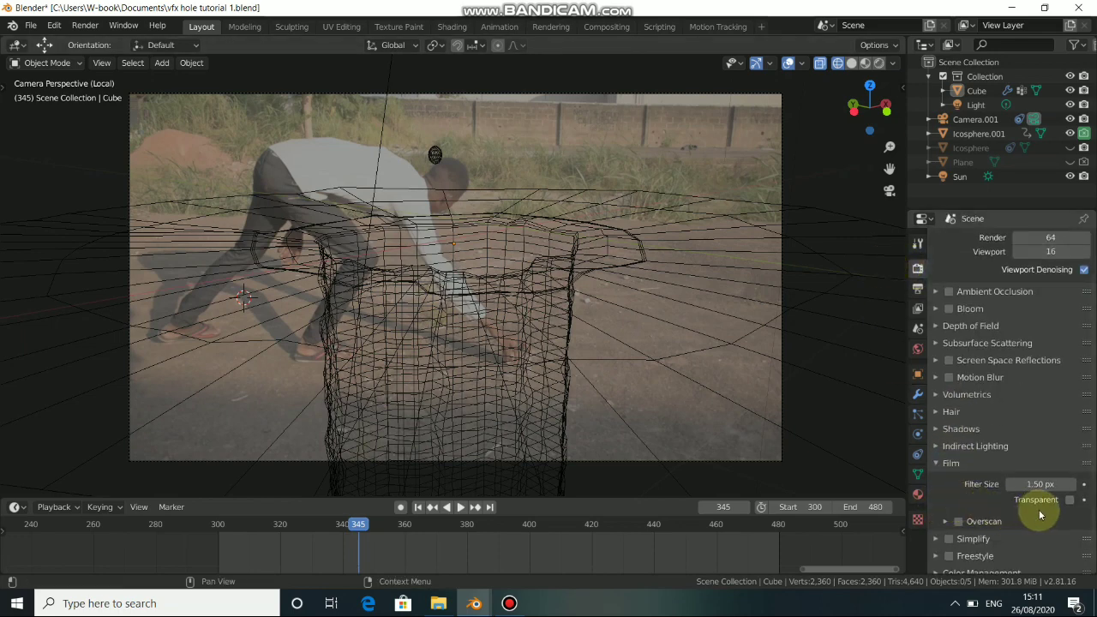
left_click(1069, 500)
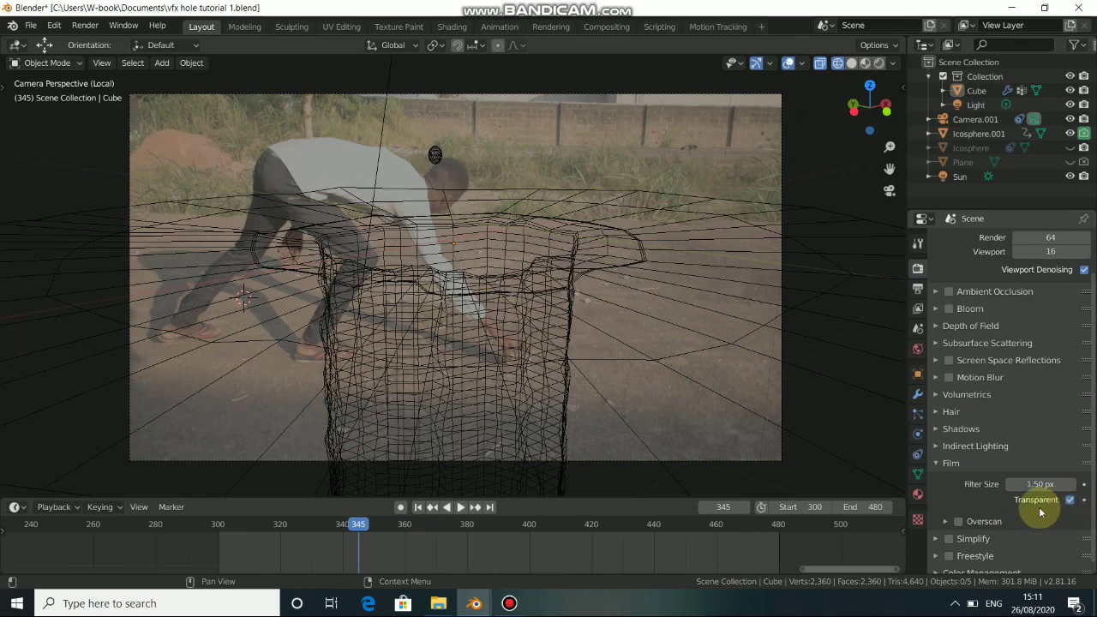
left_click(934, 466)
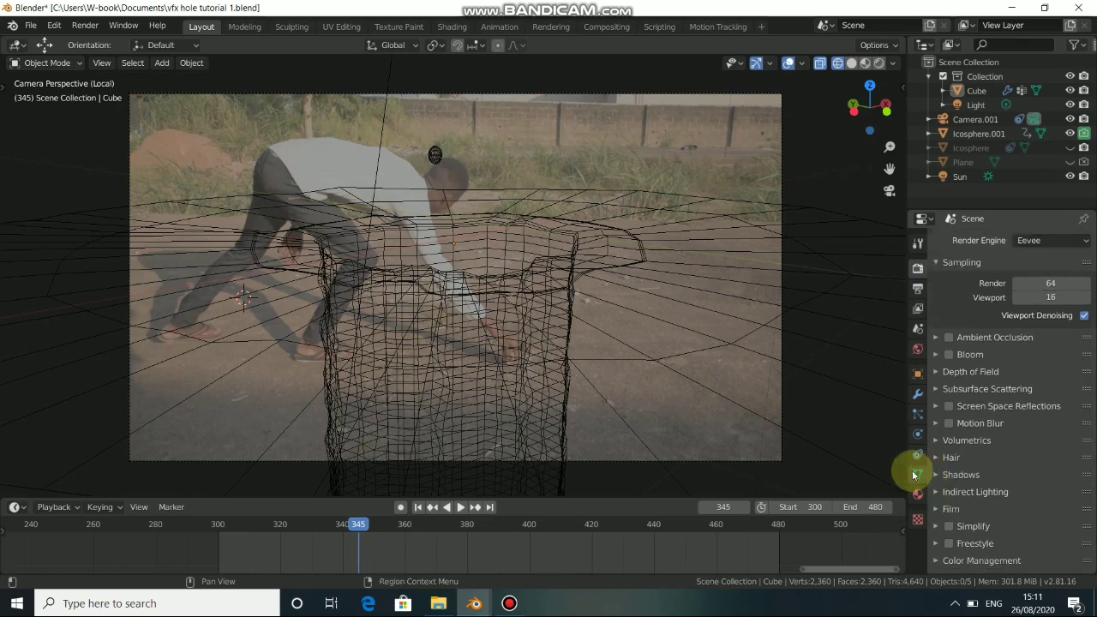
Step: Add a VFX Masking workspace and load the 0001.PNG footage clip into its clip editor
left_click(762, 29)
mouse_move(708, 93)
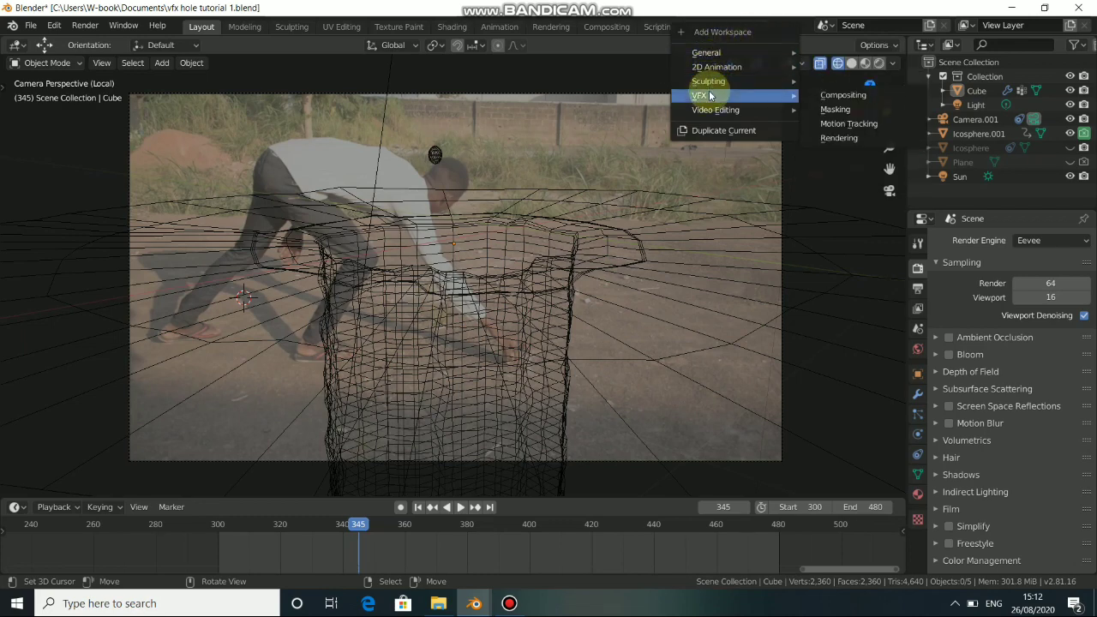
left_click(838, 108)
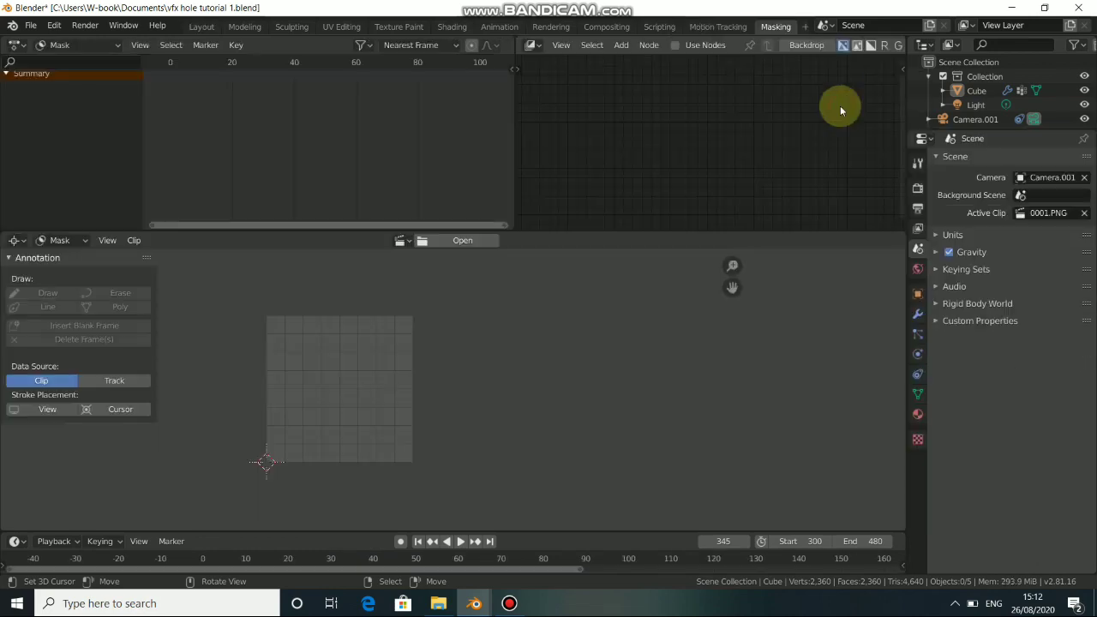
left_click(400, 241)
left_click(423, 265)
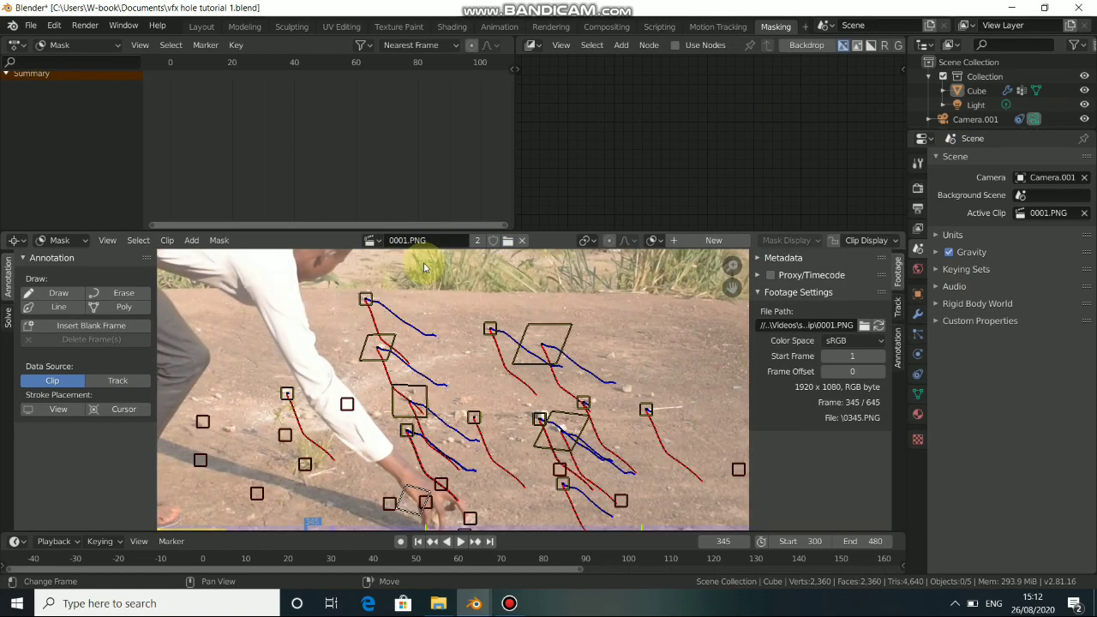
Step: Hide all tracking markers on the footage in Tracking mode and return the clip editor to Mask mode
scroll(524, 395, "down", 3)
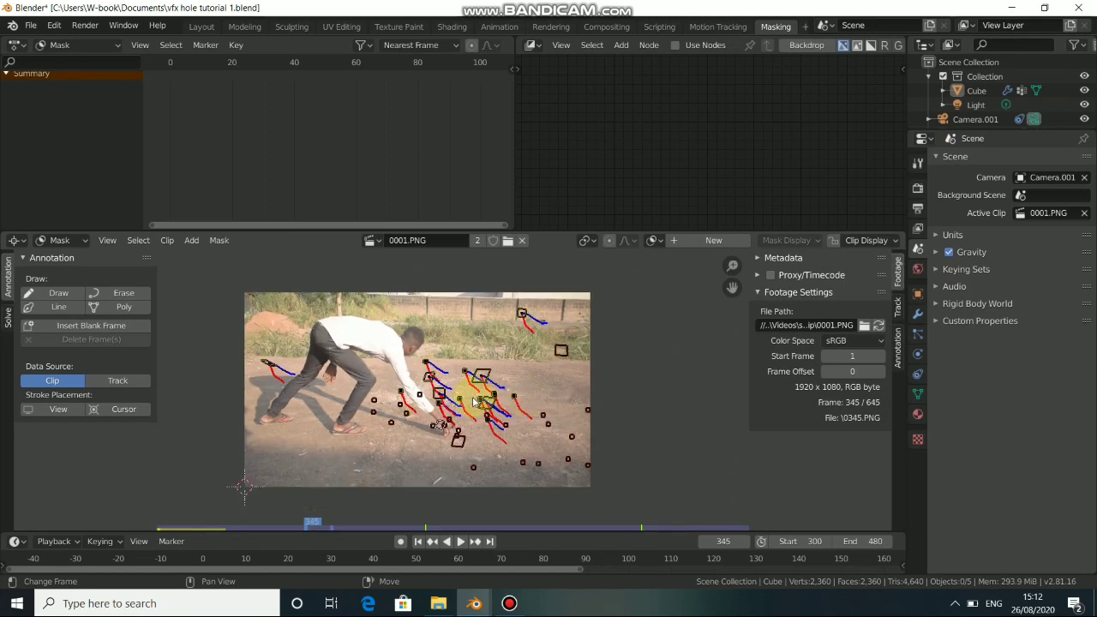
scroll(528, 400, "up", 3)
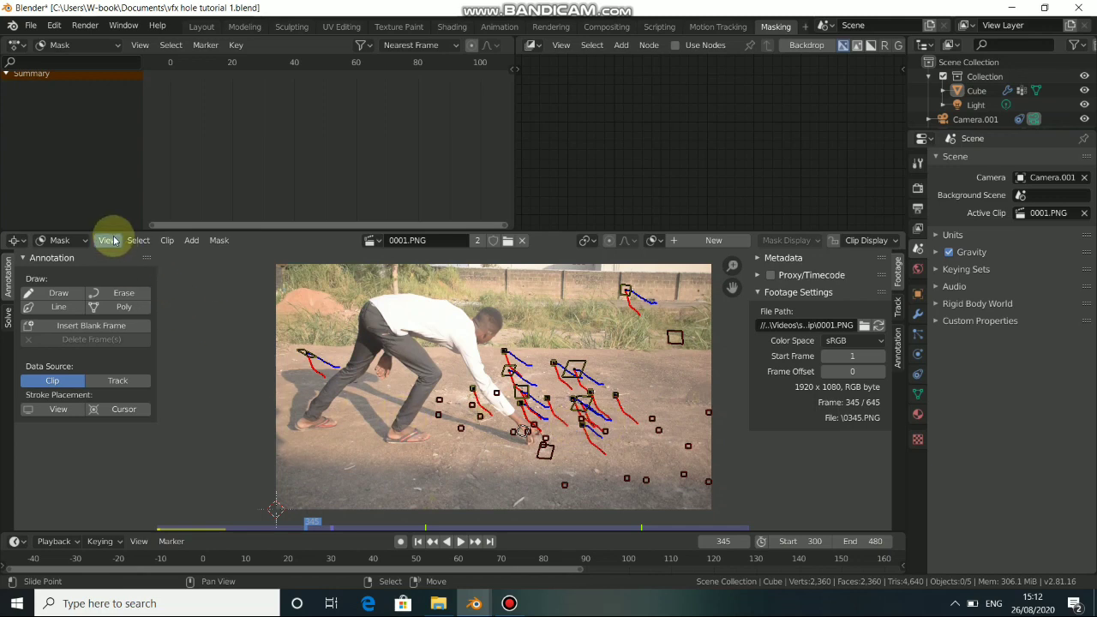
key("Tab")
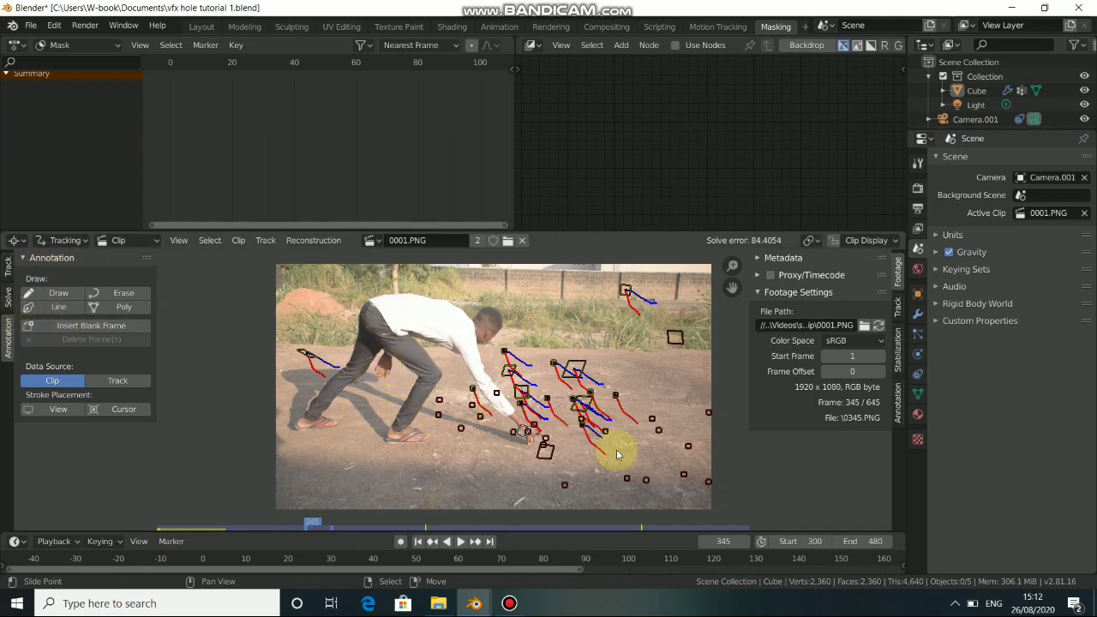
key("a")
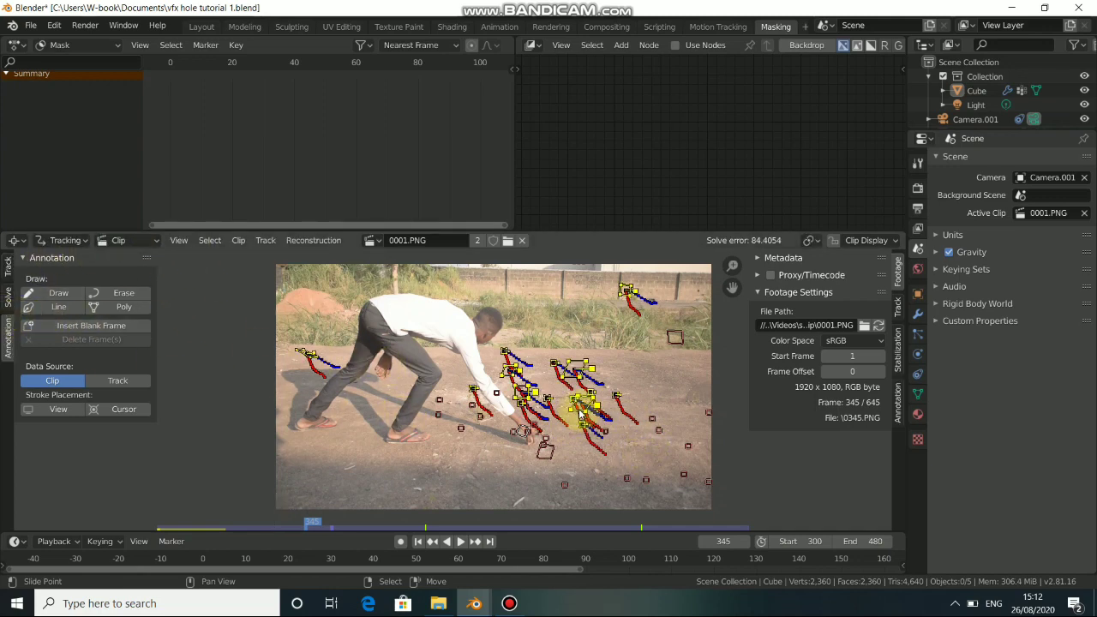
key("h")
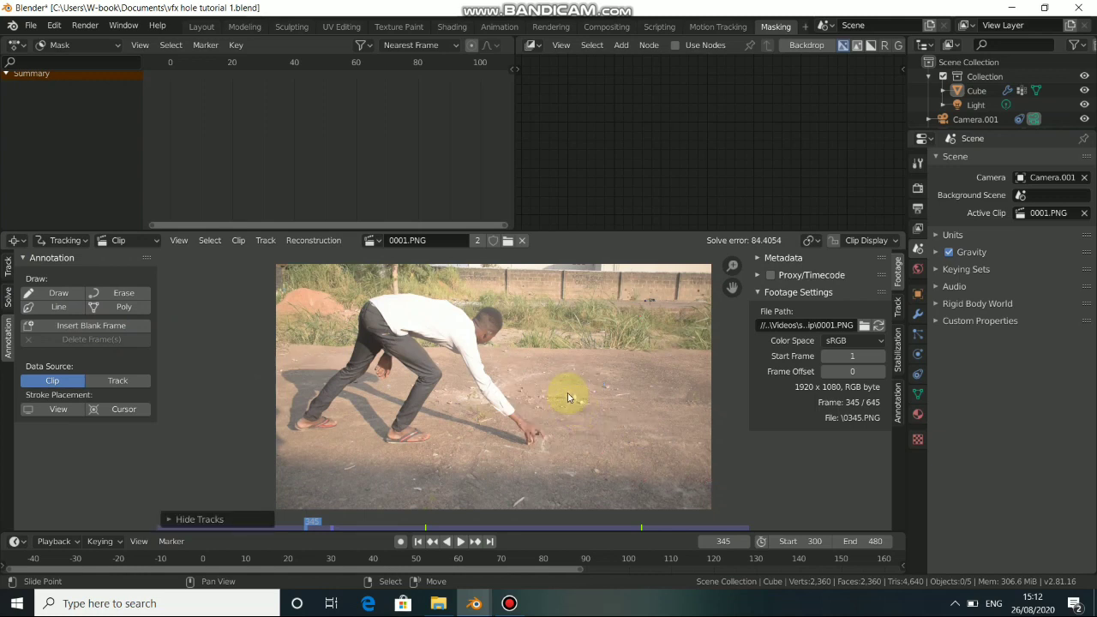
key("Tab")
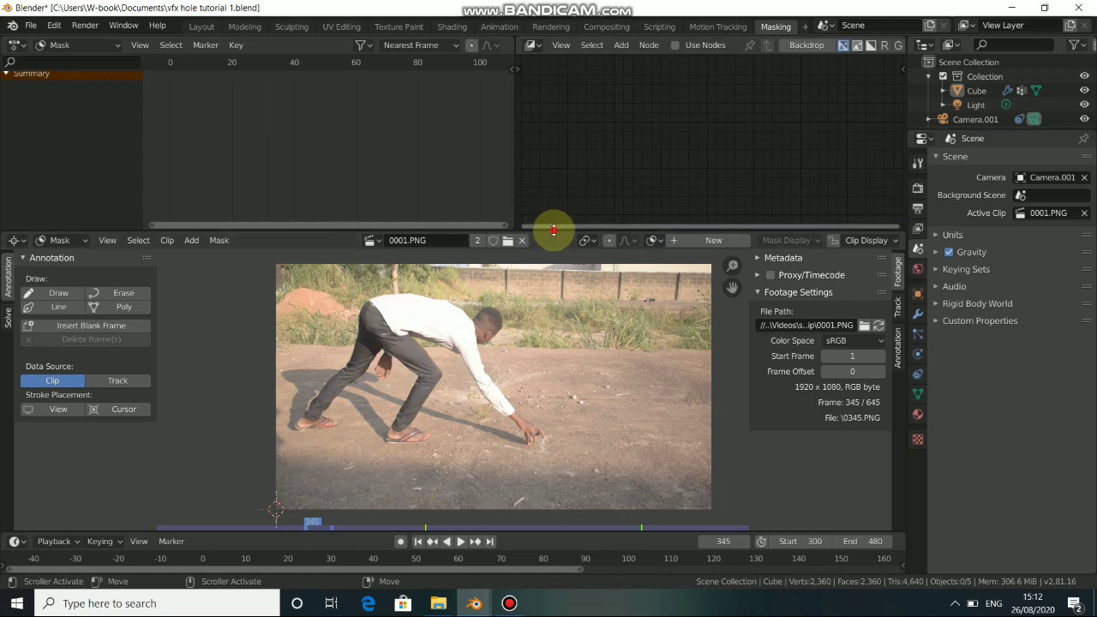
Step: Enlarge the clip editor and change the node editor area above it into a 3D Viewport
left_click_drag(554, 230, 542, 177)
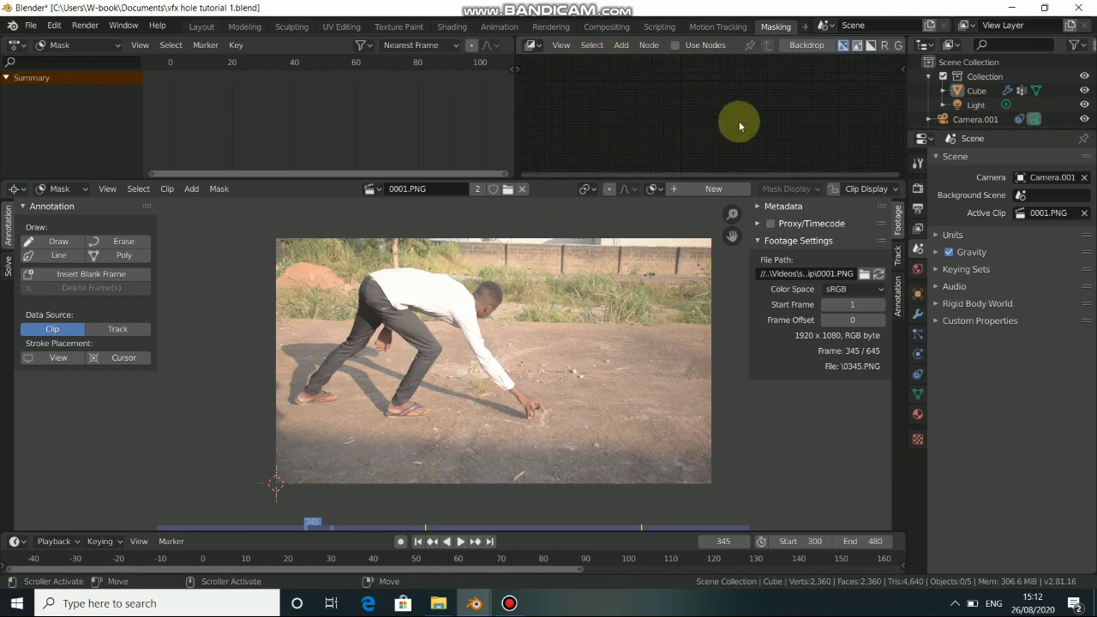
left_click(532, 45)
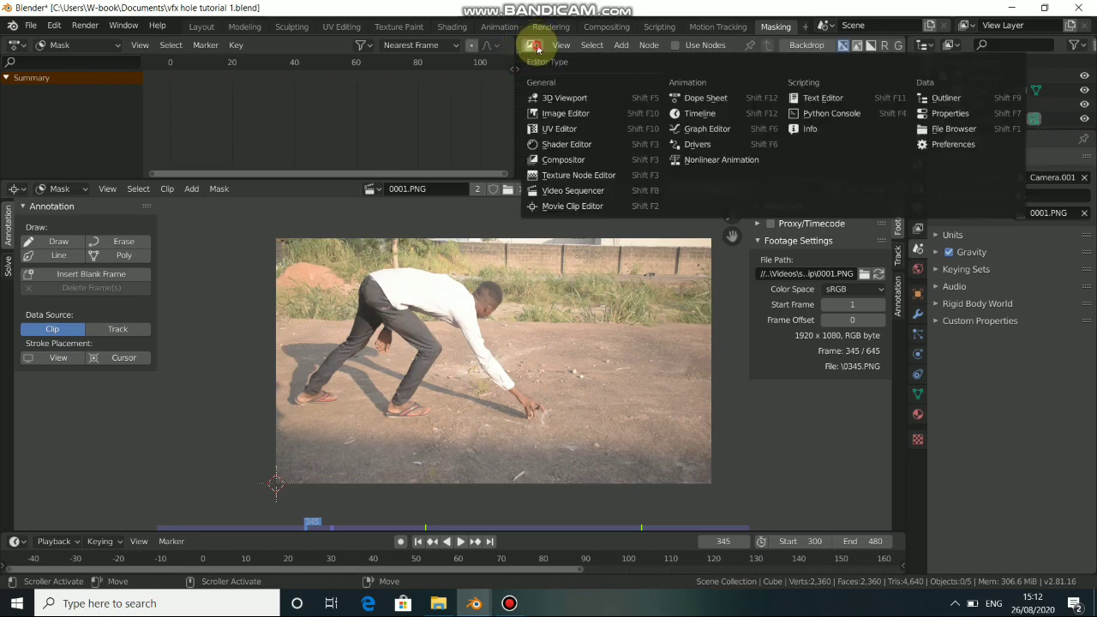
left_click(561, 99)
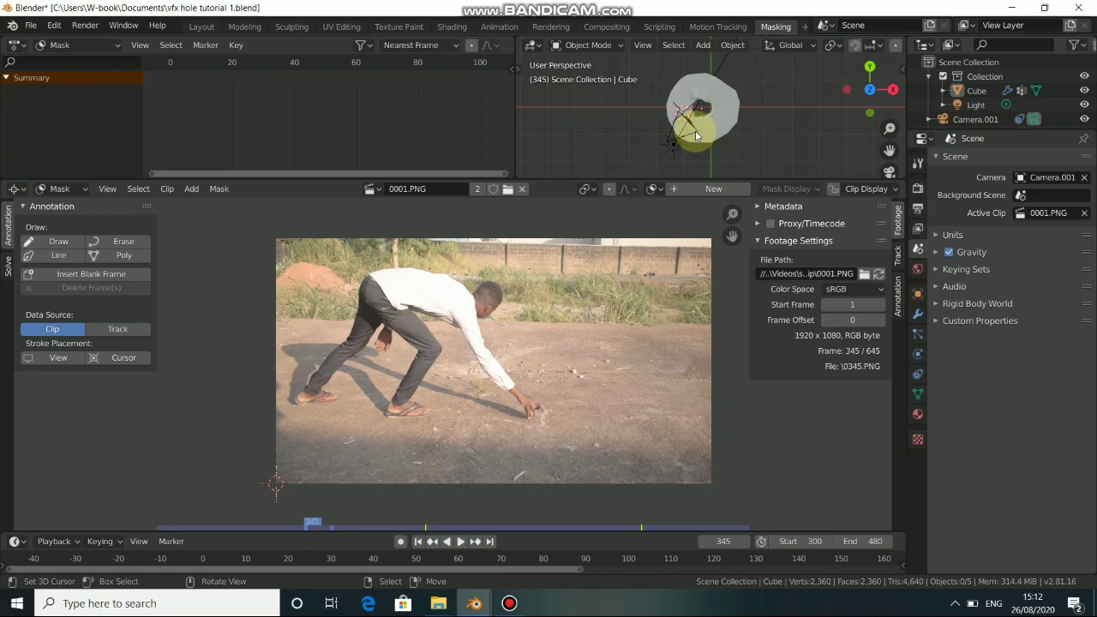
Step: Show the 3D viewport through the scene camera with wireframe display, framed closer on the hole
key("KP_0")
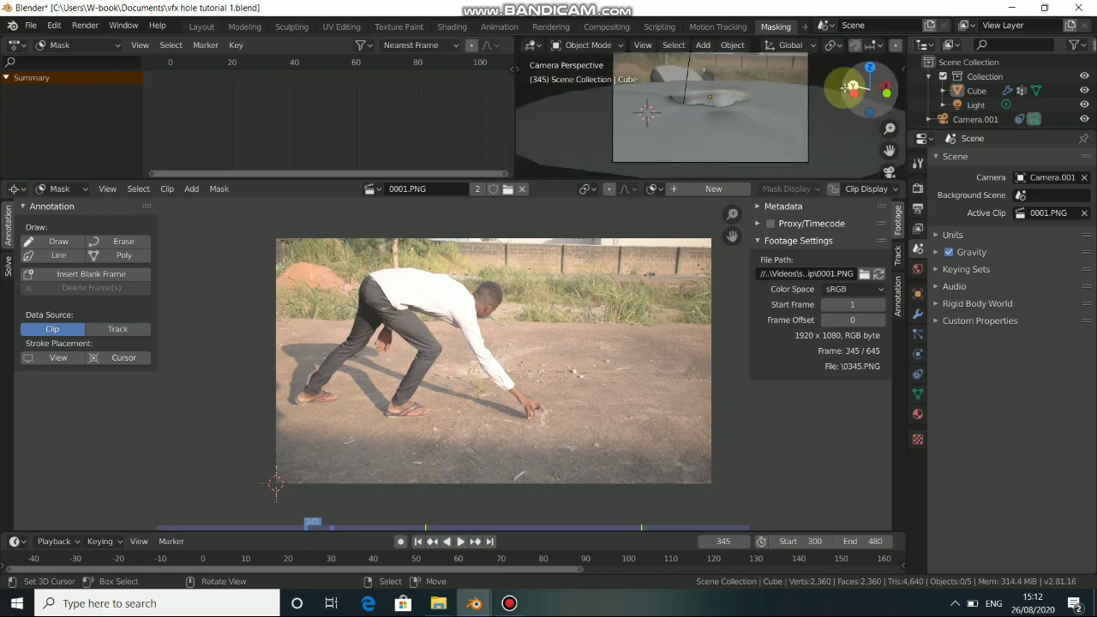
scroll(783, 44, "down", 4)
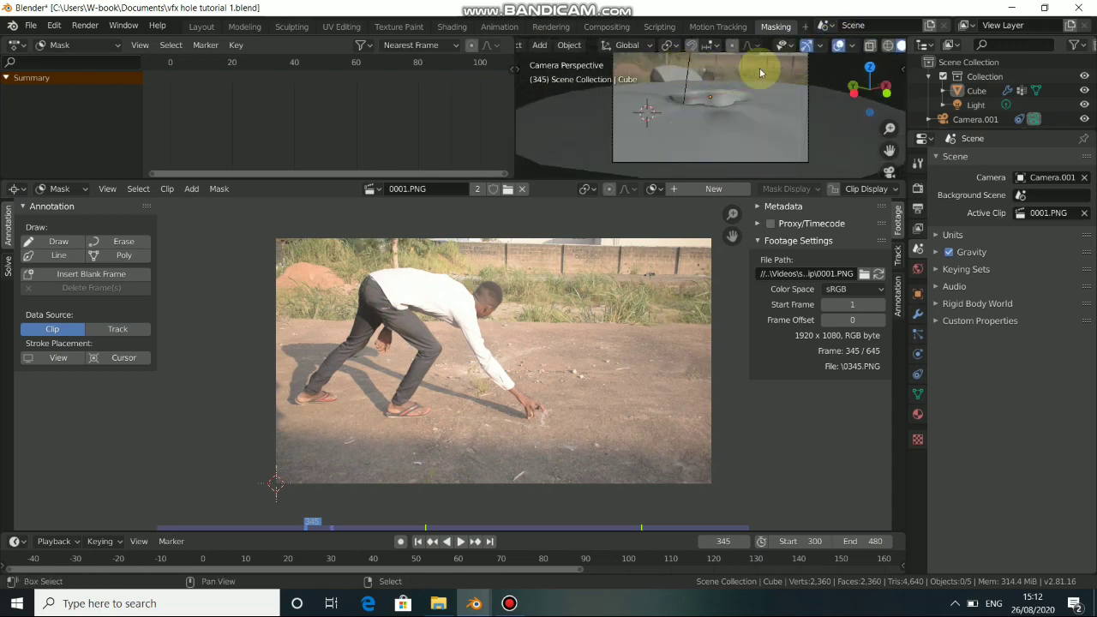
scroll(744, 50, "down", 3)
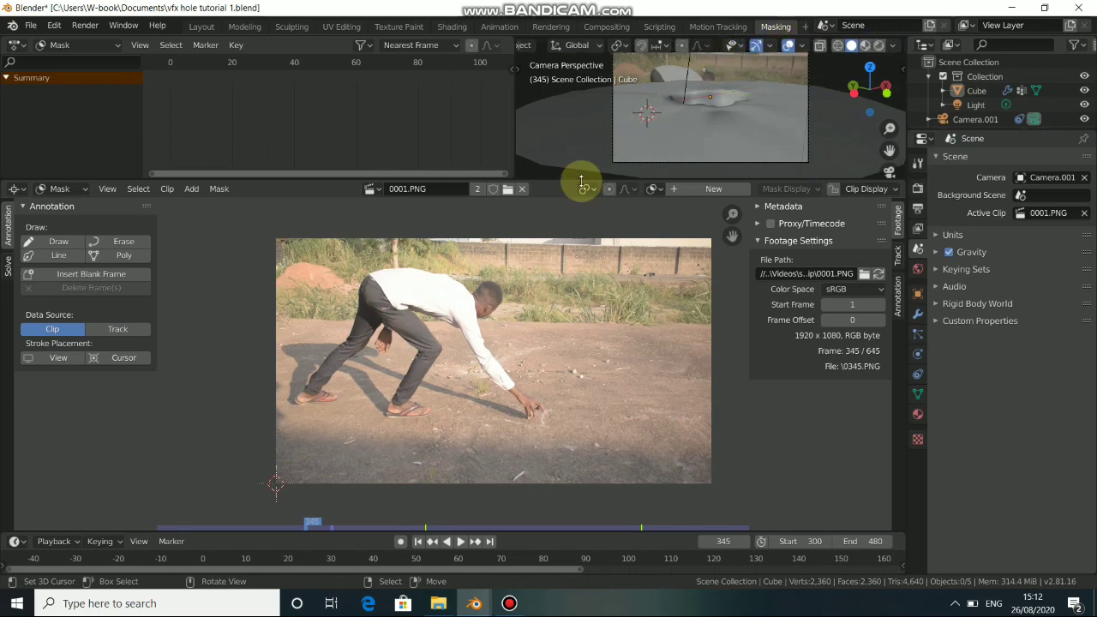
key("shift+z")
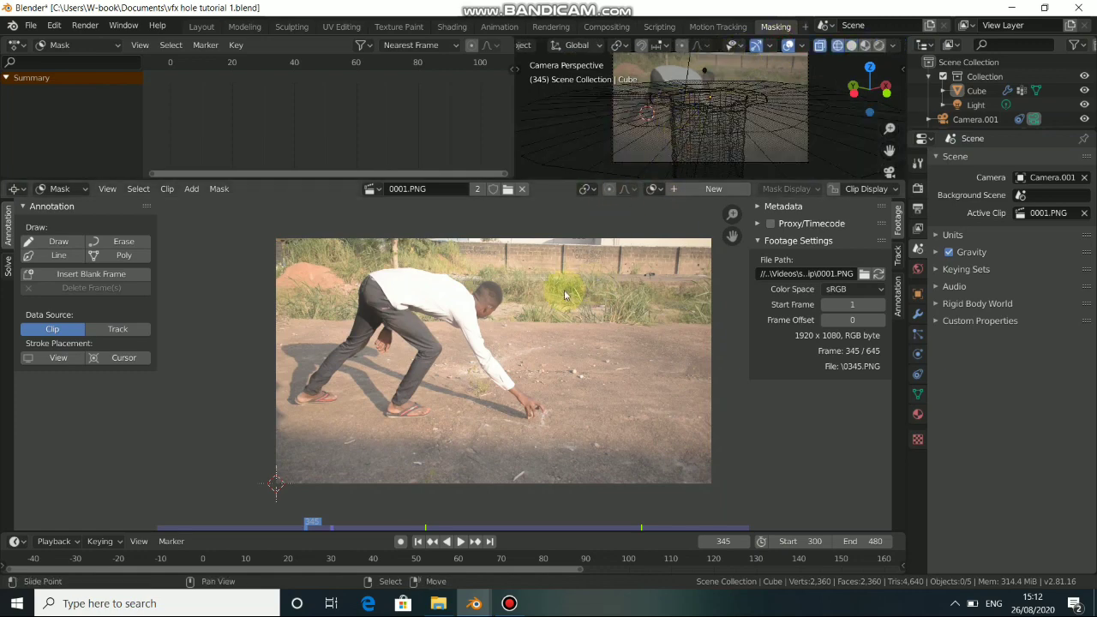
scroll(710, 127, "up", 2)
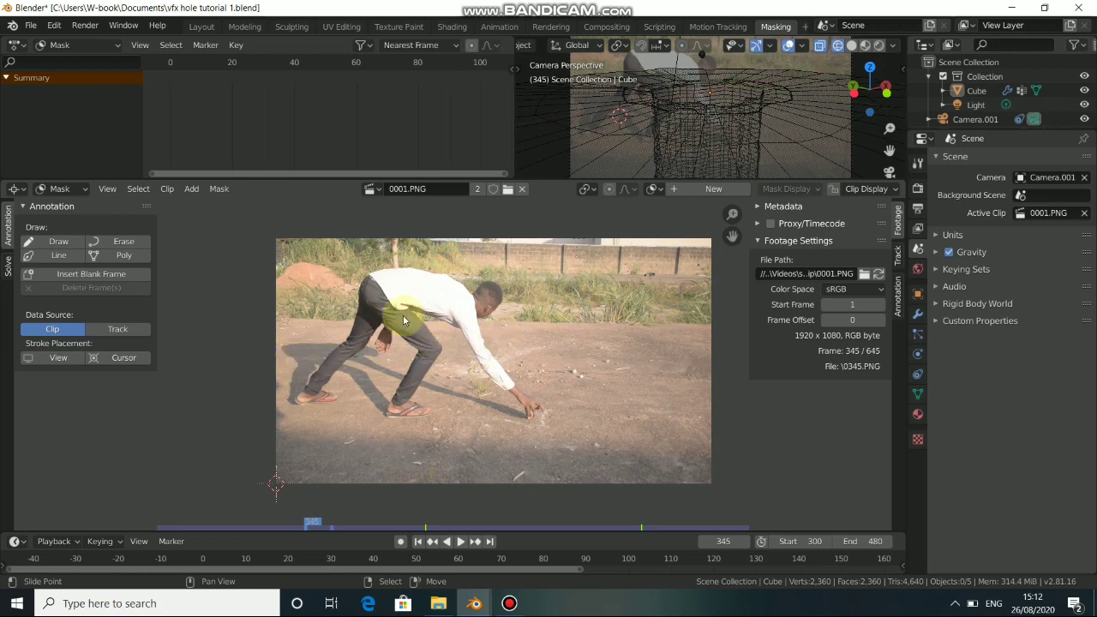
Step: Create a new mask on the footage clip, name it HAND, and hide the clip editor's footage settings sidebar
left_click(707, 191)
scroll(504, 349, "up", 3)
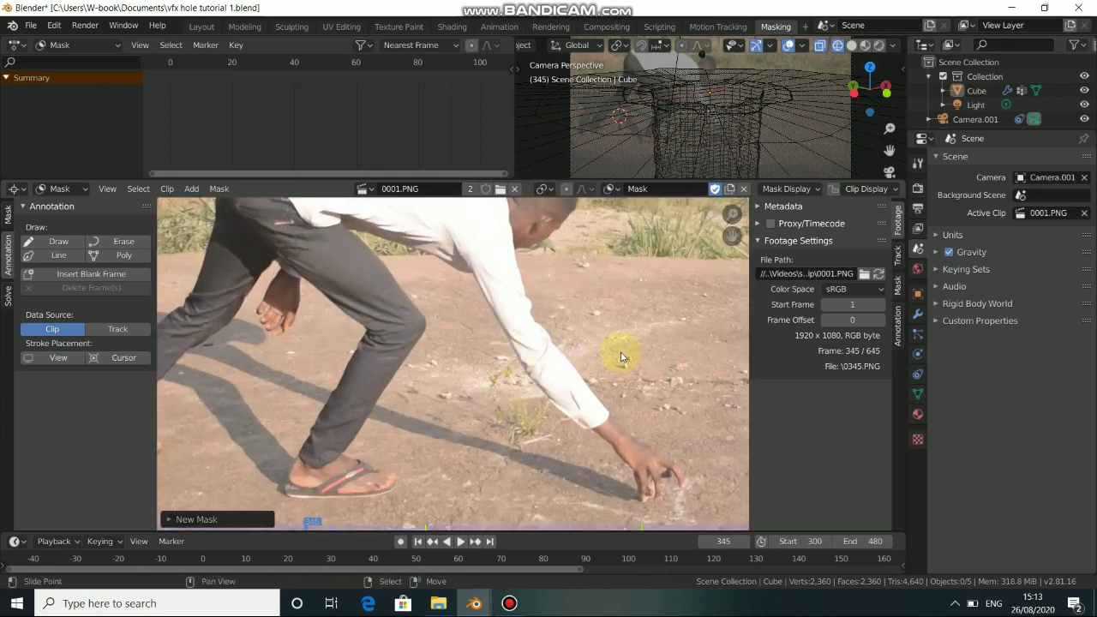
key("n")
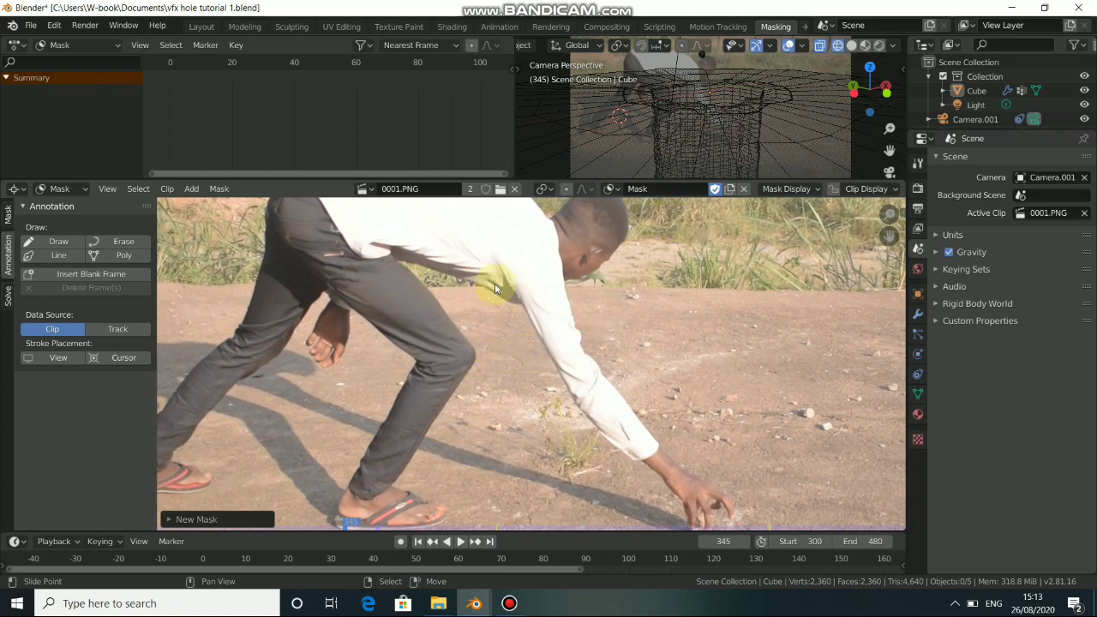
left_click(665, 190)
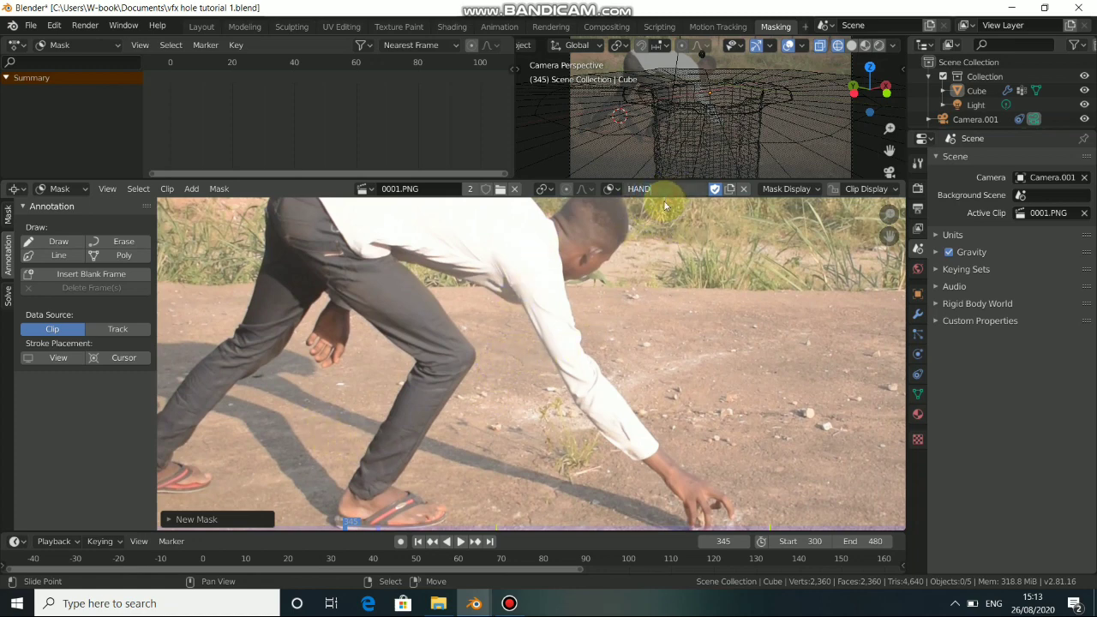
key("Return")
Step: At frame 345, trace mask points along the outer edge of the reaching arm from the shoulder to the hand, adjusting the points at the finger
mouse_move(666, 465)
middle_mouse_down()
mouse_move(651, 478)
mouse_move(659, 486)
middle_mouse_up()
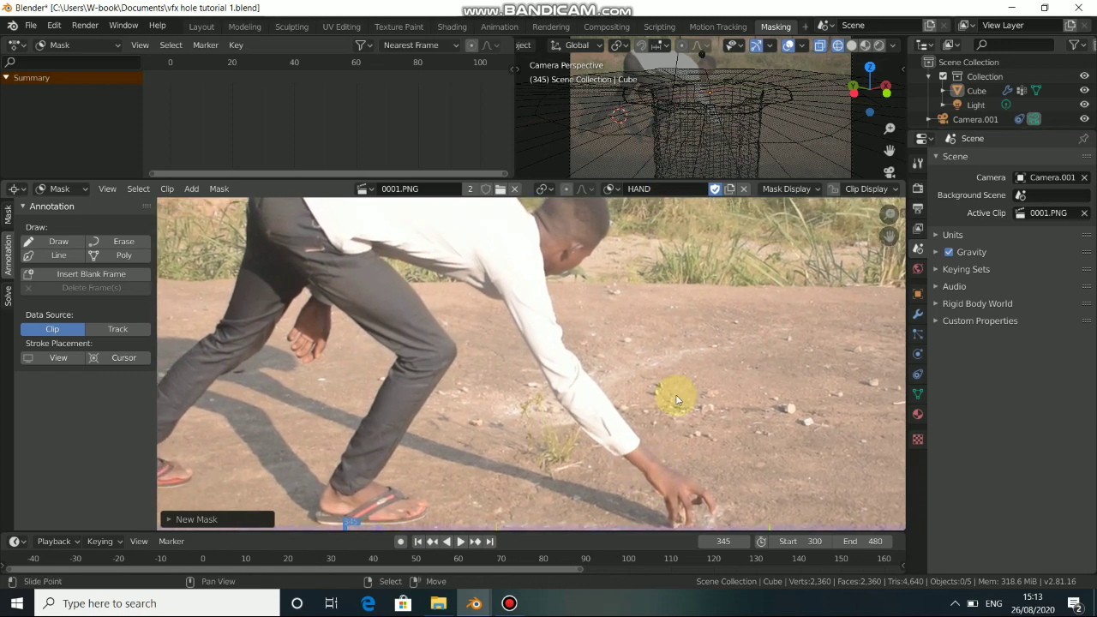
left_click(542, 266, "ctrl")
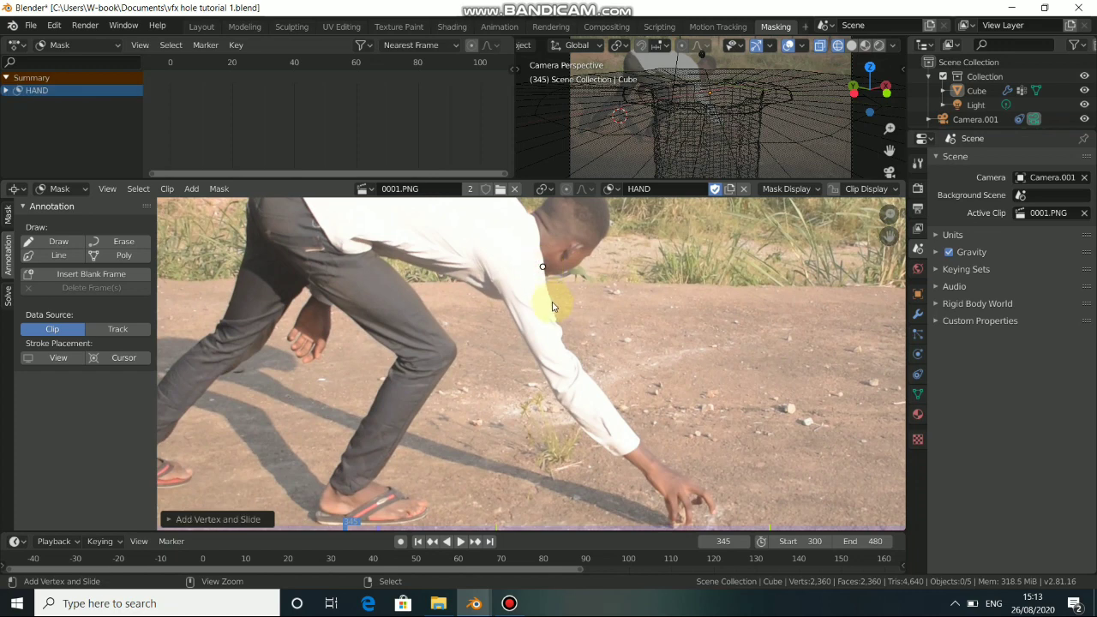
left_click(546, 285, "ctrl")
left_click(551, 305, "ctrl")
left_click(584, 370, "ctrl")
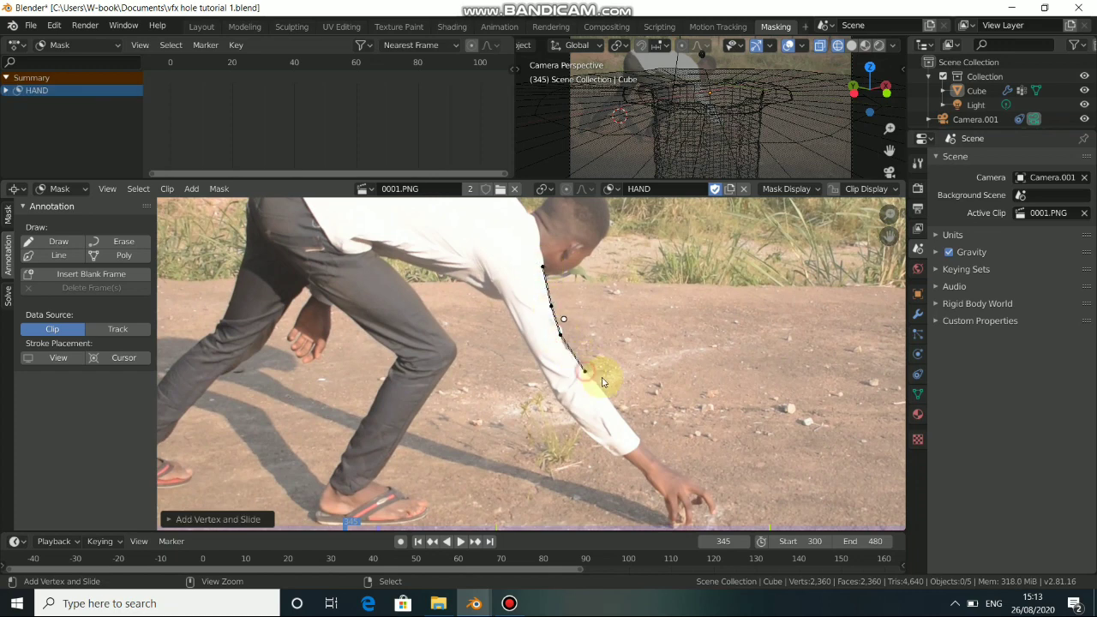
left_click(625, 425, "ctrl")
left_click(653, 456, "ctrl")
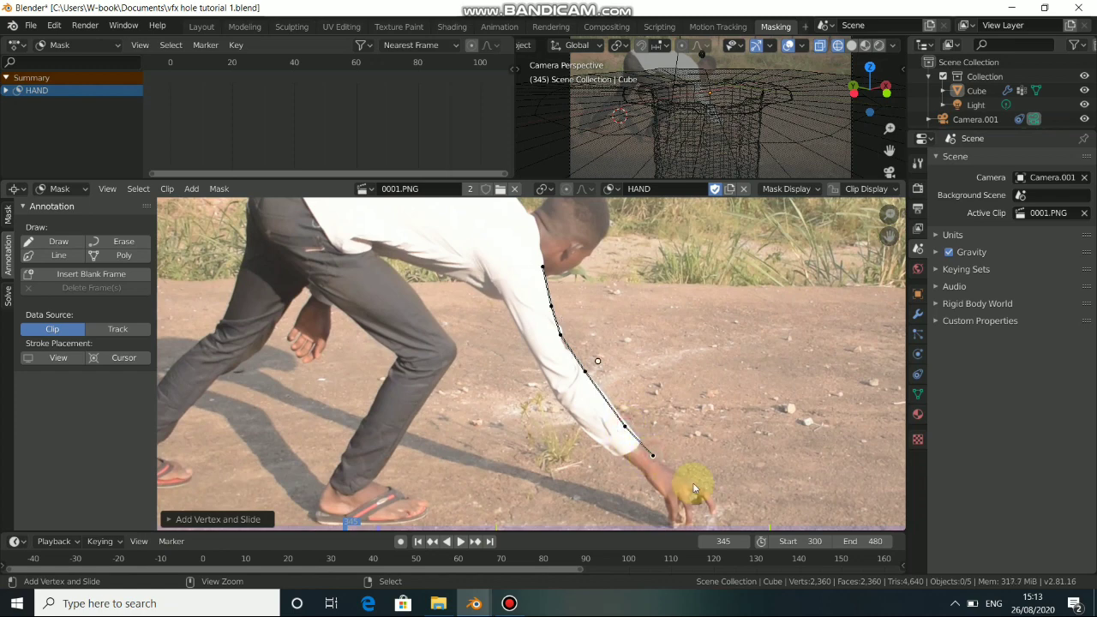
left_click(691, 482, "ctrl")
left_click(714, 511, "ctrl")
left_click_drag(691, 481, 722, 511)
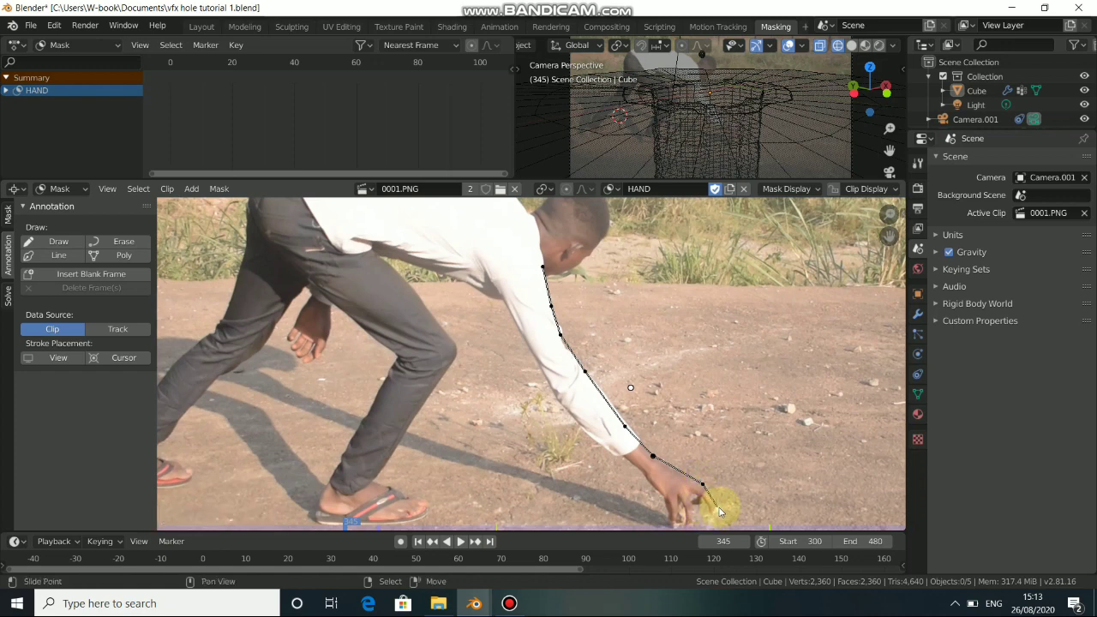
Step: Continue the mask outline around the fingertips and back up the arm's underside to the shoulder, and close the shape
left_click(711, 515, "ctrl")
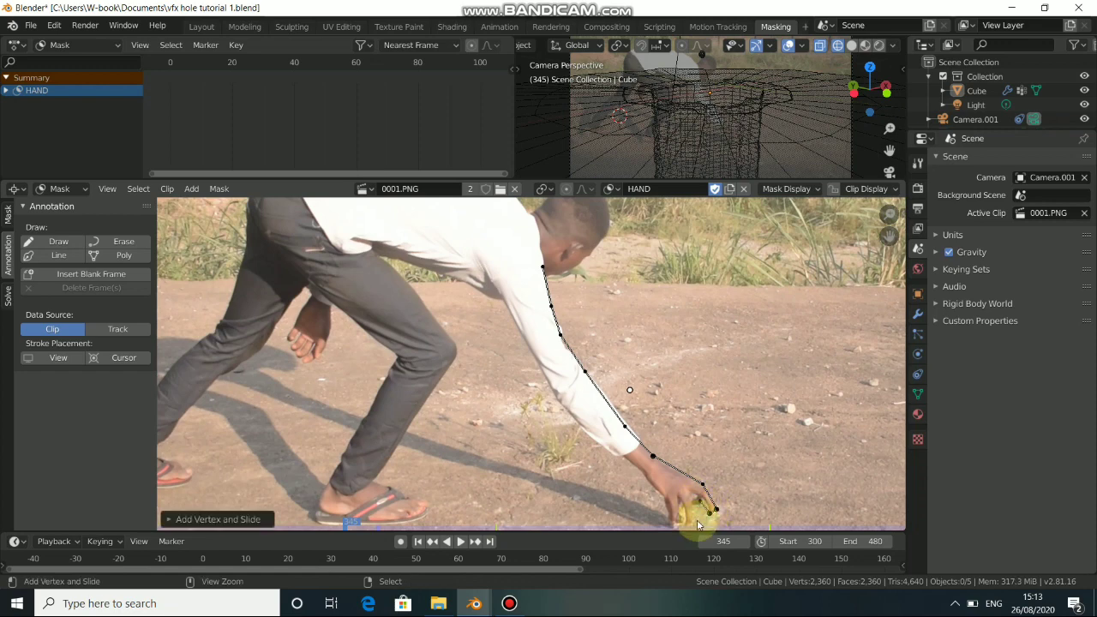
middle_click_drag(698, 511, 677, 476)
left_click_drag(673, 486, 657, 491, "ctrl")
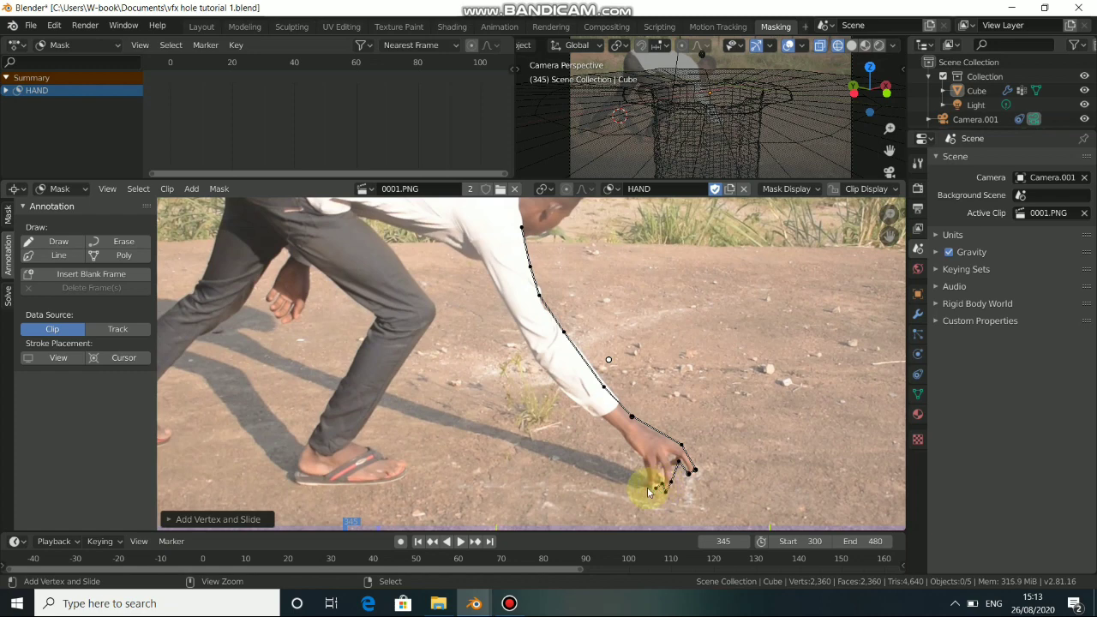
left_click(647, 489, "ctrl")
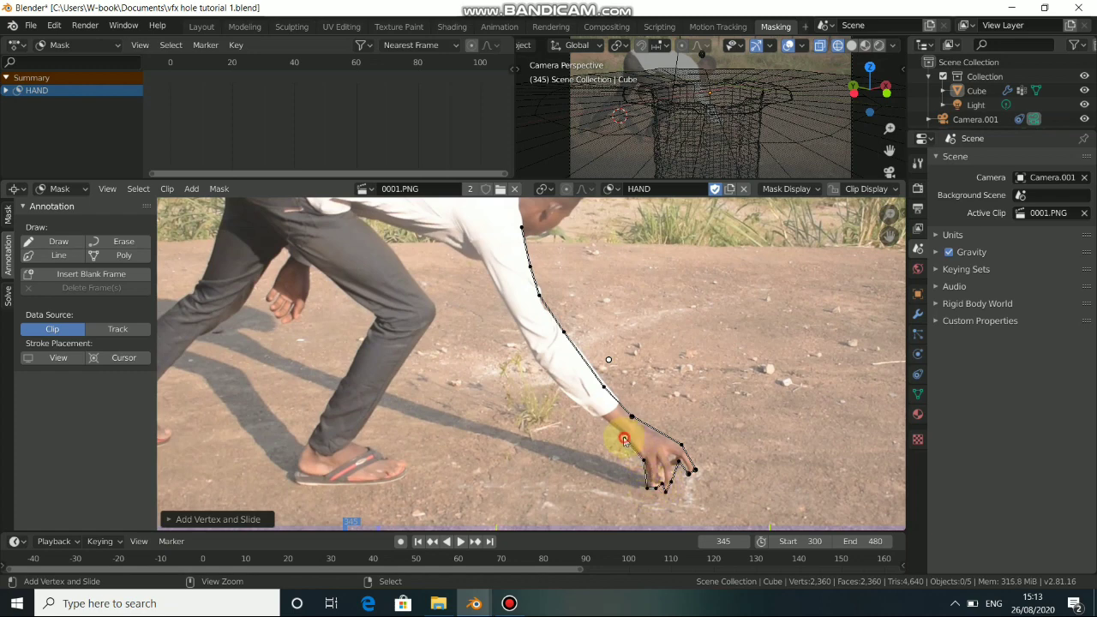
left_click(592, 413, "ctrl")
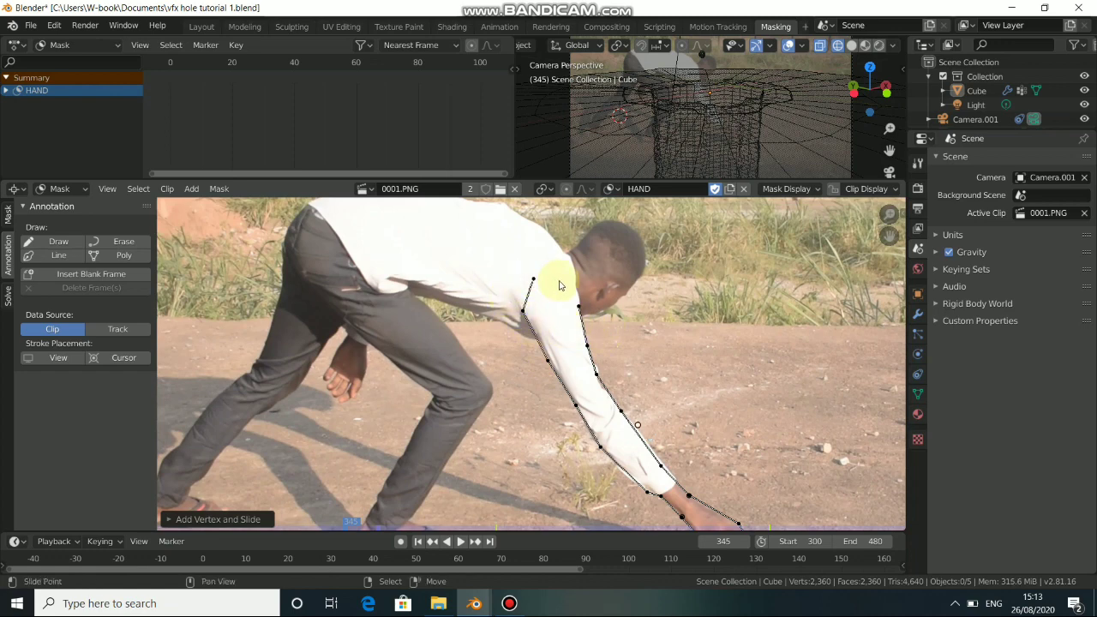
key("alt+c")
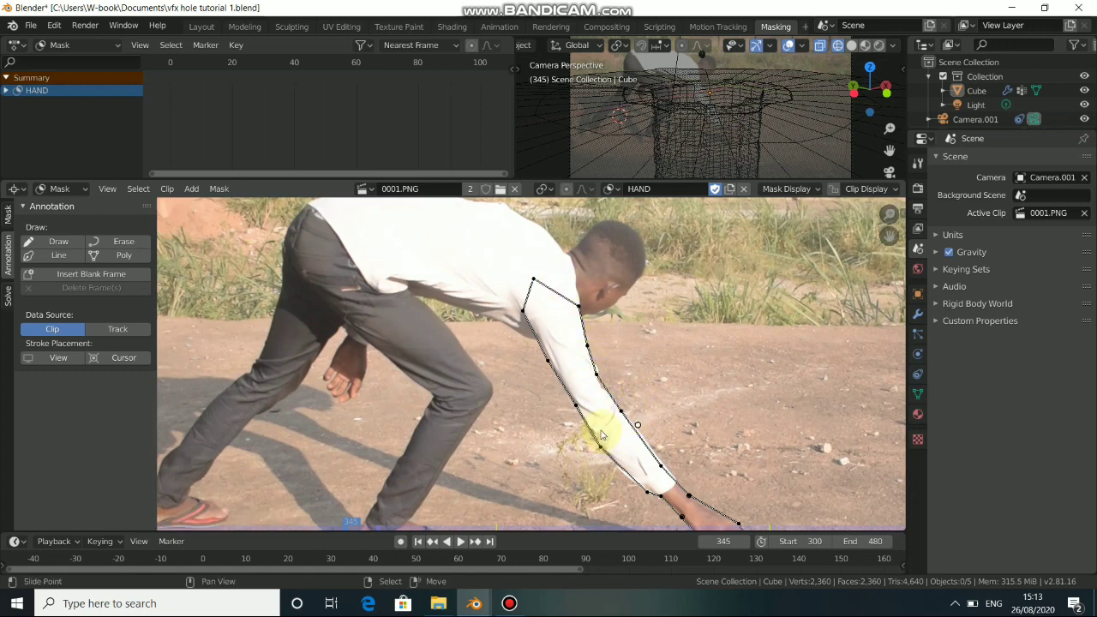
Step: Select all points of the closed arm mask and bring up the handle type choices
middle_click_drag(632, 448, 524, 354)
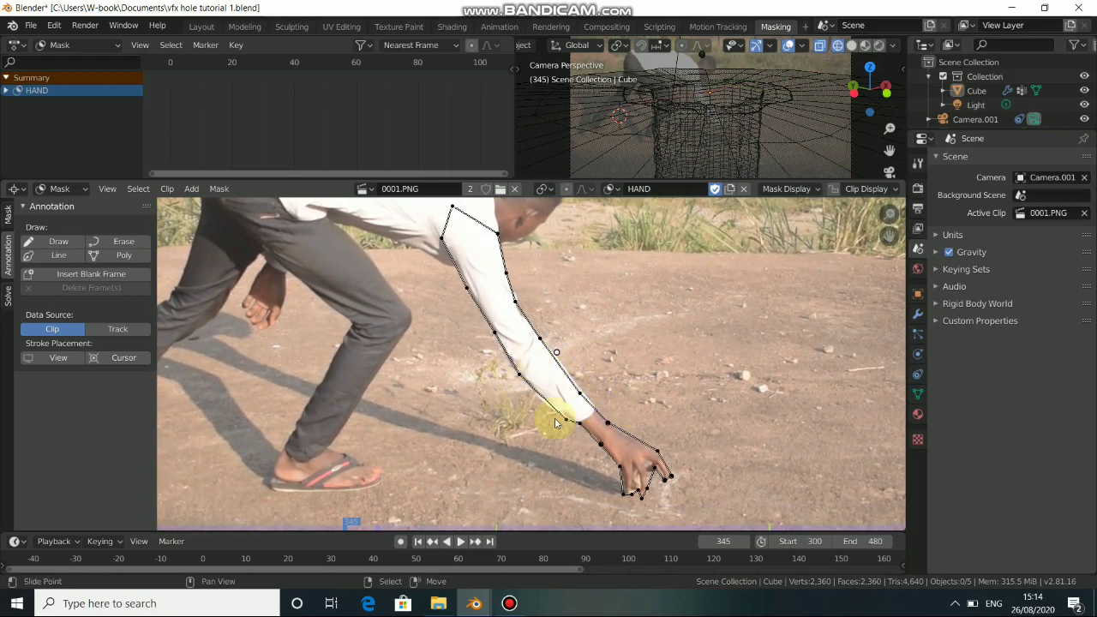
scroll(593, 362, "up", 5)
scroll(595, 360, "down", 6)
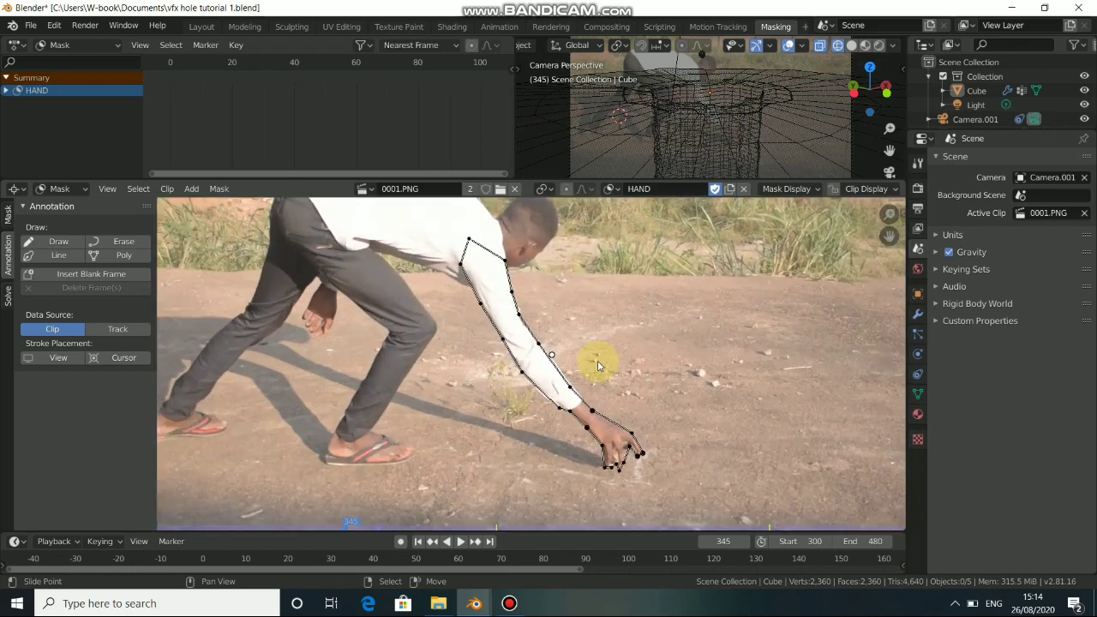
scroll(598, 366, "up", 4)
scroll(592, 366, "down", 4)
middle_click_drag(557, 371, 568, 387)
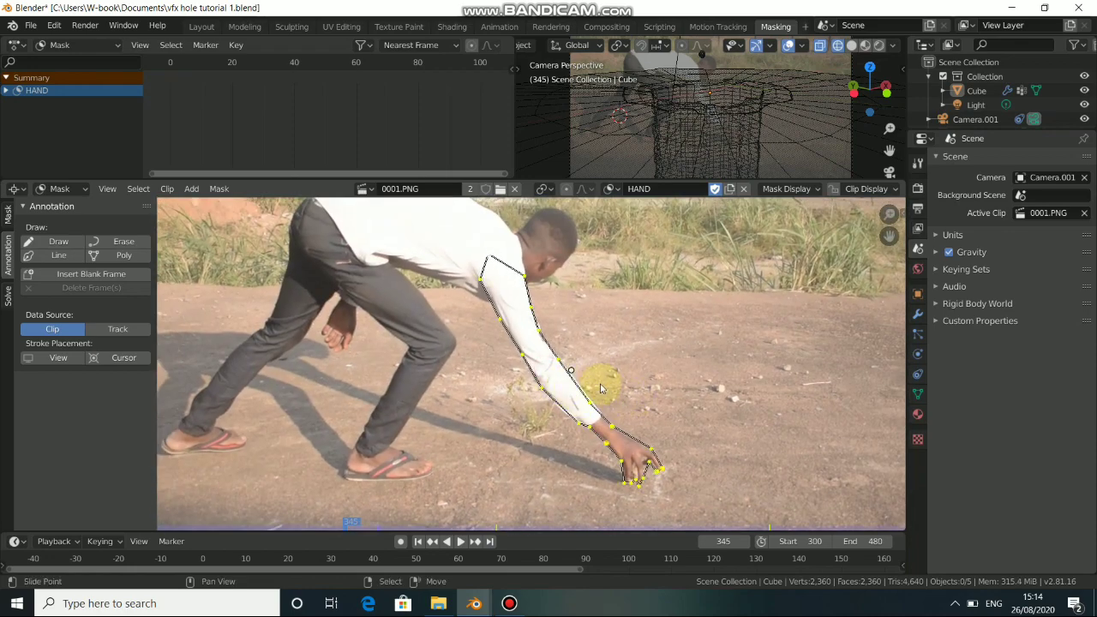
key("v")
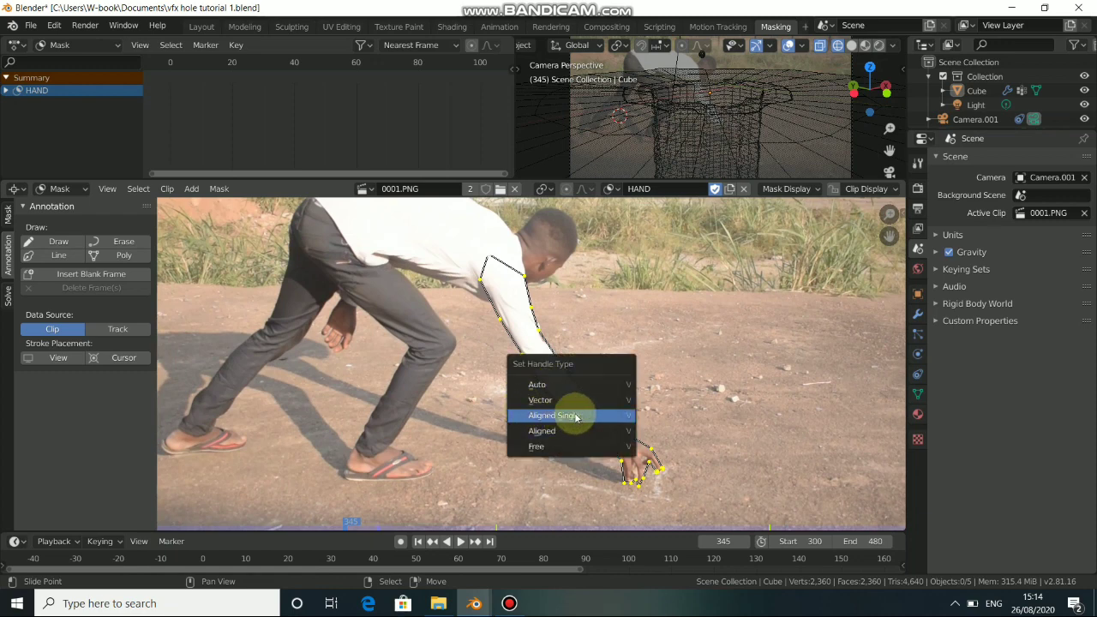
Step: Set the HAND mask points' handles to Aligned Single and switch the spline direction so they face outward
left_click(576, 416)
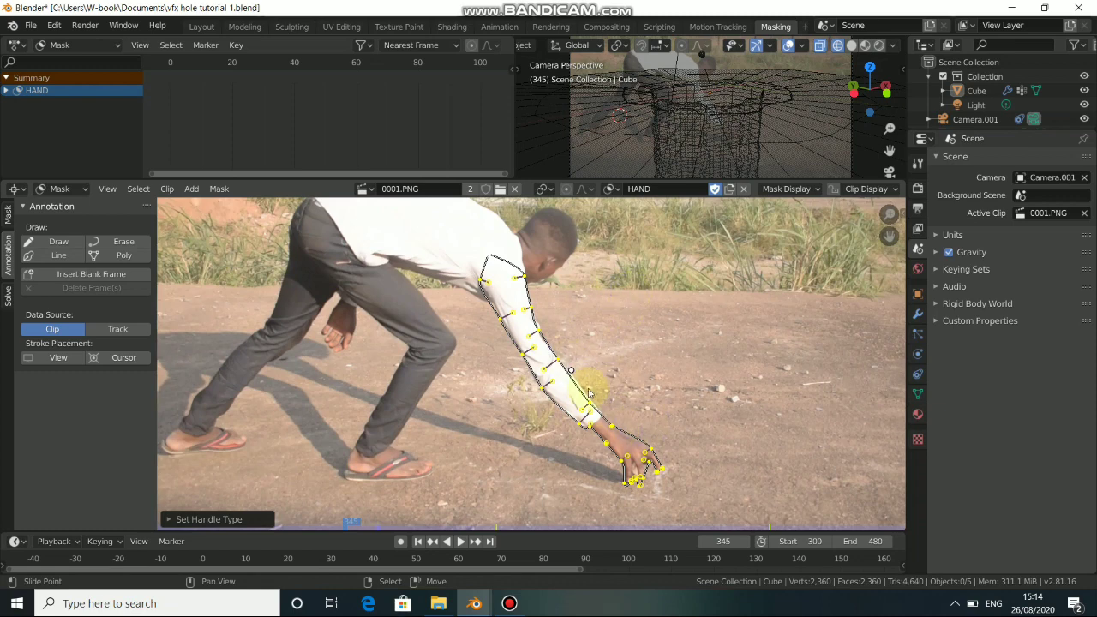
left_click(8, 213)
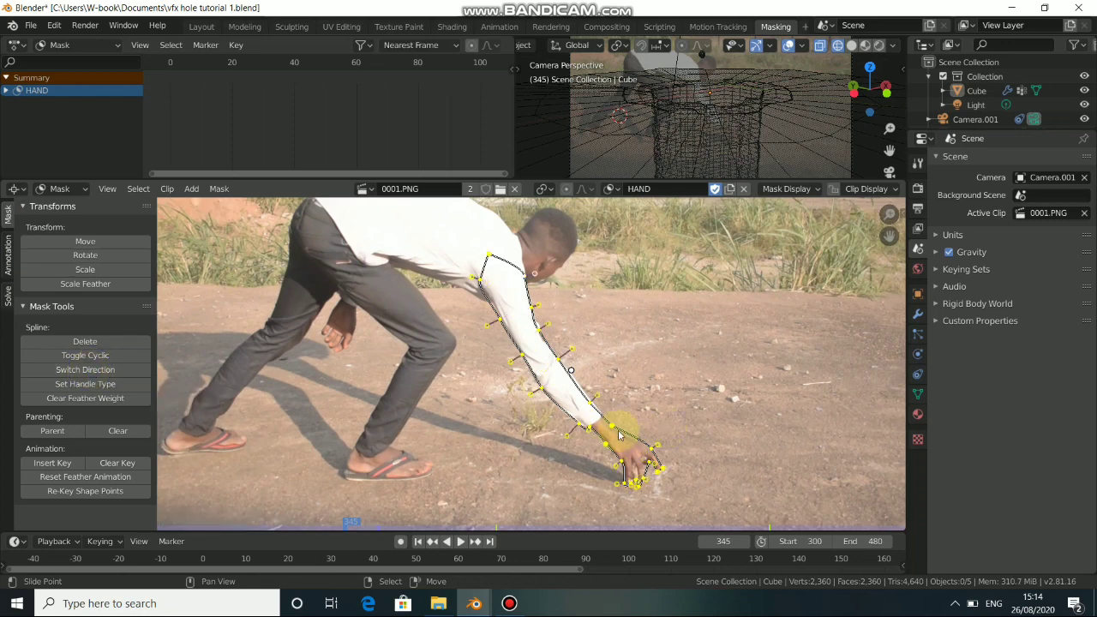
Step: Move the mask points around the elbow so the curve follows the outer edge of the white sleeve
scroll(619, 437, "up", 3)
scroll(543, 403, "up", 3)
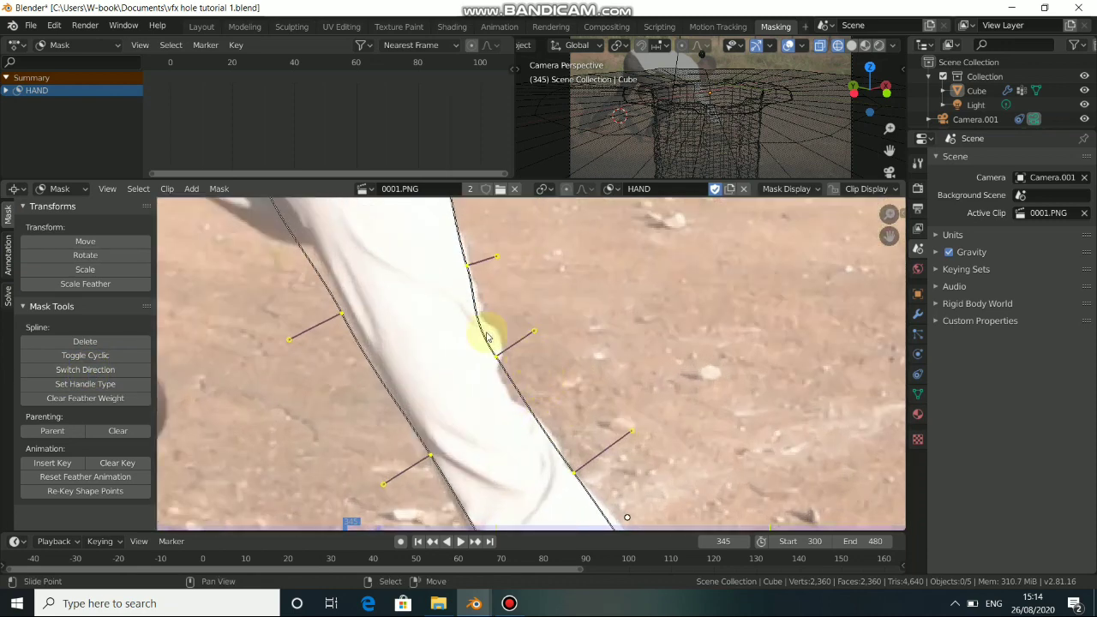
mouse_move(495, 359)
left_mouse_down()
mouse_move(501, 383)
mouse_move(544, 362)
mouse_move(500, 379)
left_mouse_up()
middle_click_drag(542, 466, 517, 389)
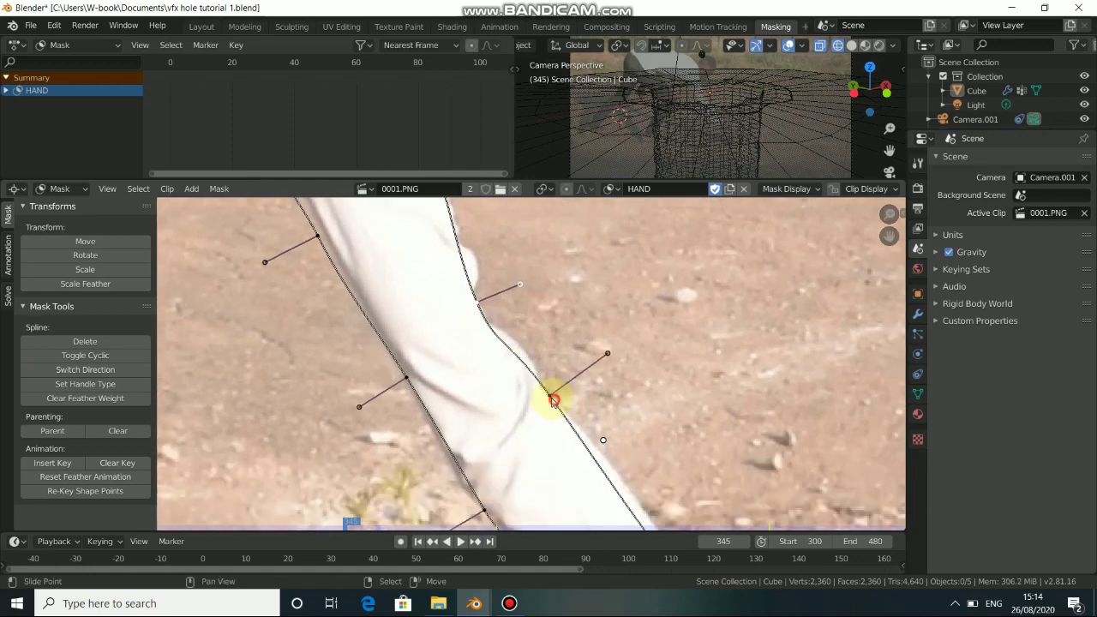
left_click_drag(553, 400, 547, 390)
left_click_drag(578, 480, 546, 367, "alt")
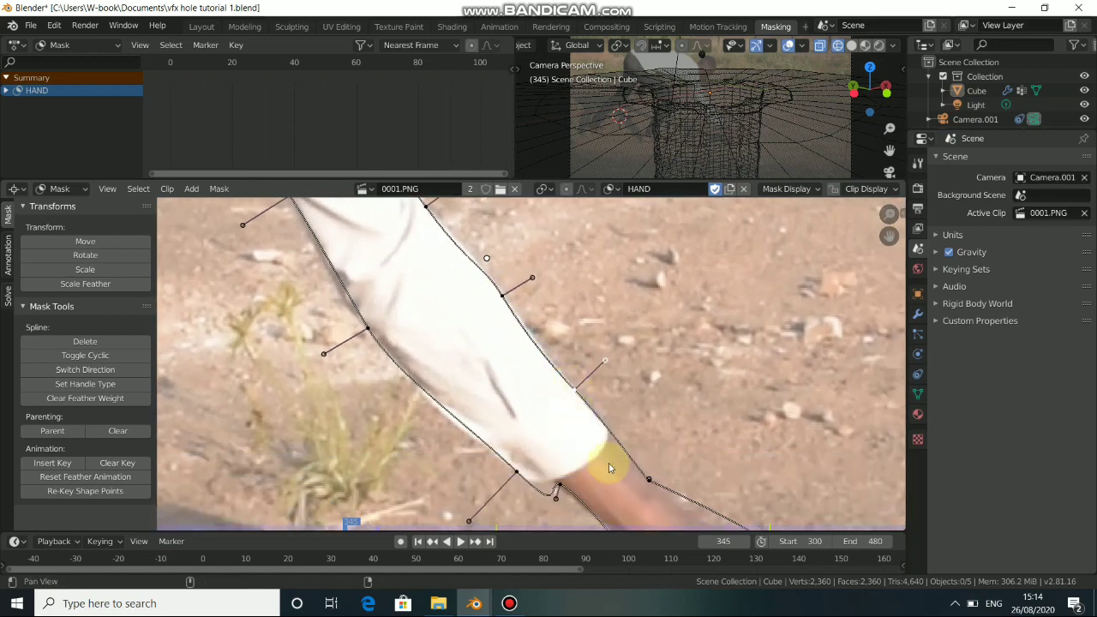
Step: Pull out the handles of the mask points above the wrist and at the outer knuckle to curve the outline along the hand
middle_click_drag(609, 463, 497, 318)
left_click_drag(476, 320, 500, 299)
left_click(630, 395)
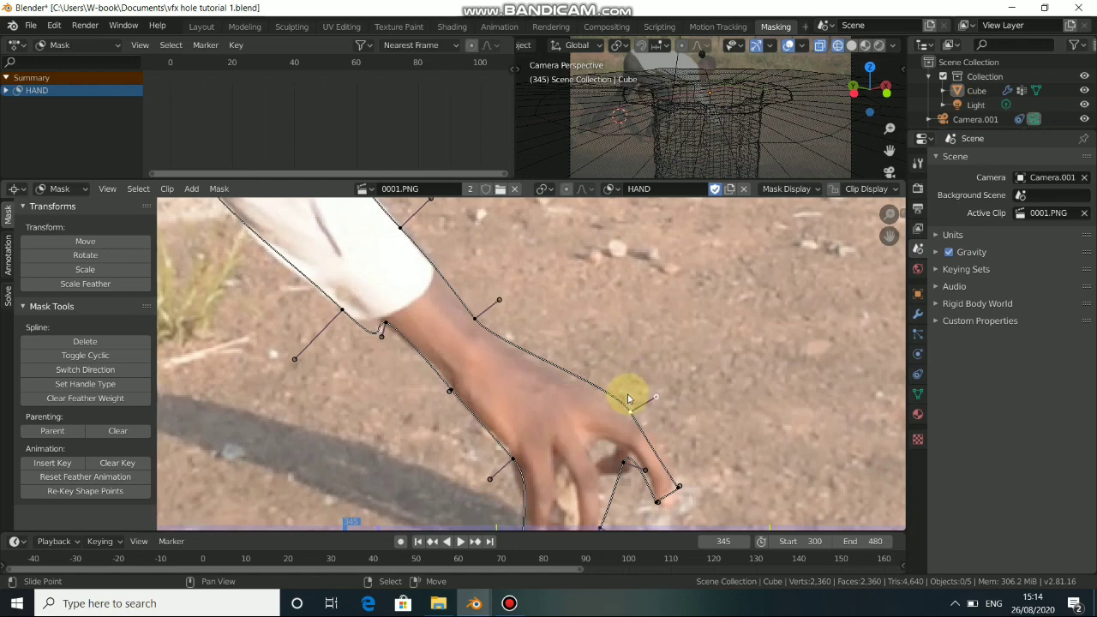
middle_click_drag(632, 392, 558, 350)
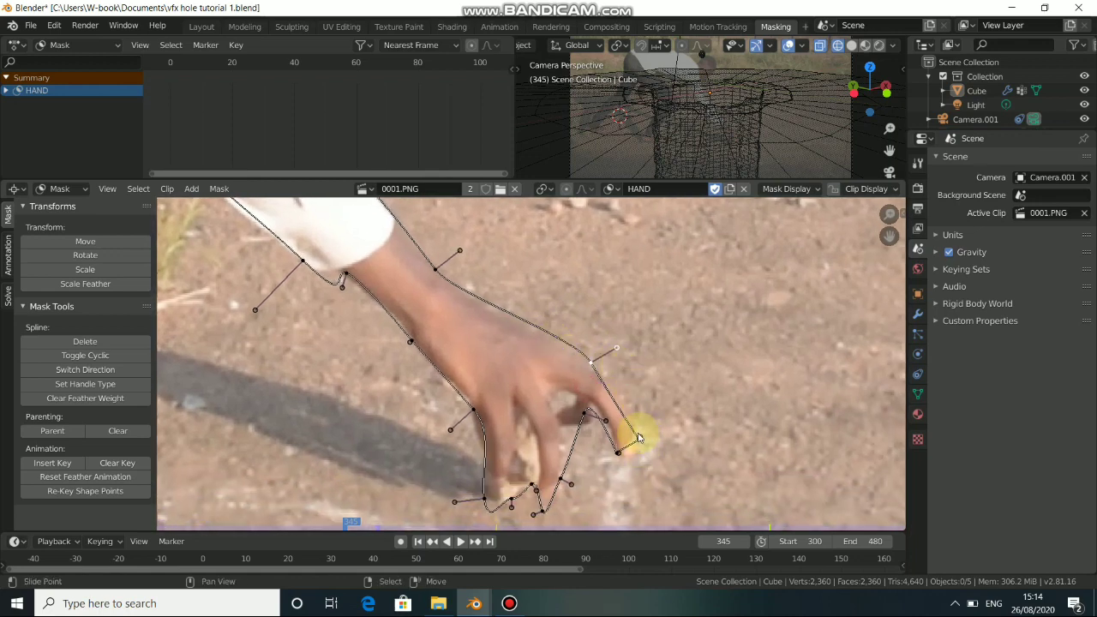
Step: Adjust the mask points and handles around the fingertips and between the fingers to round the outline
left_click(636, 436)
mouse_move(638, 437)
left_mouse_down()
mouse_move(656, 436)
mouse_move(632, 457)
mouse_move(617, 448)
mouse_move(660, 443)
mouse_move(654, 434)
left_mouse_up()
left_click_drag(592, 412, 600, 409)
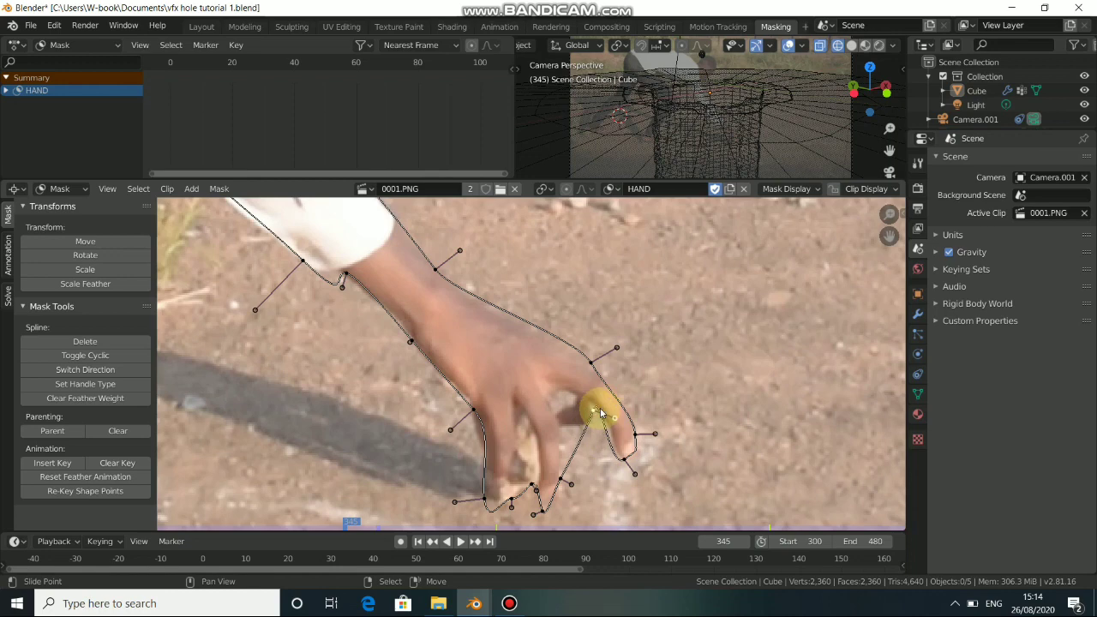
middle_click_drag(564, 475, 566, 419)
left_click_drag(558, 431, 564, 395)
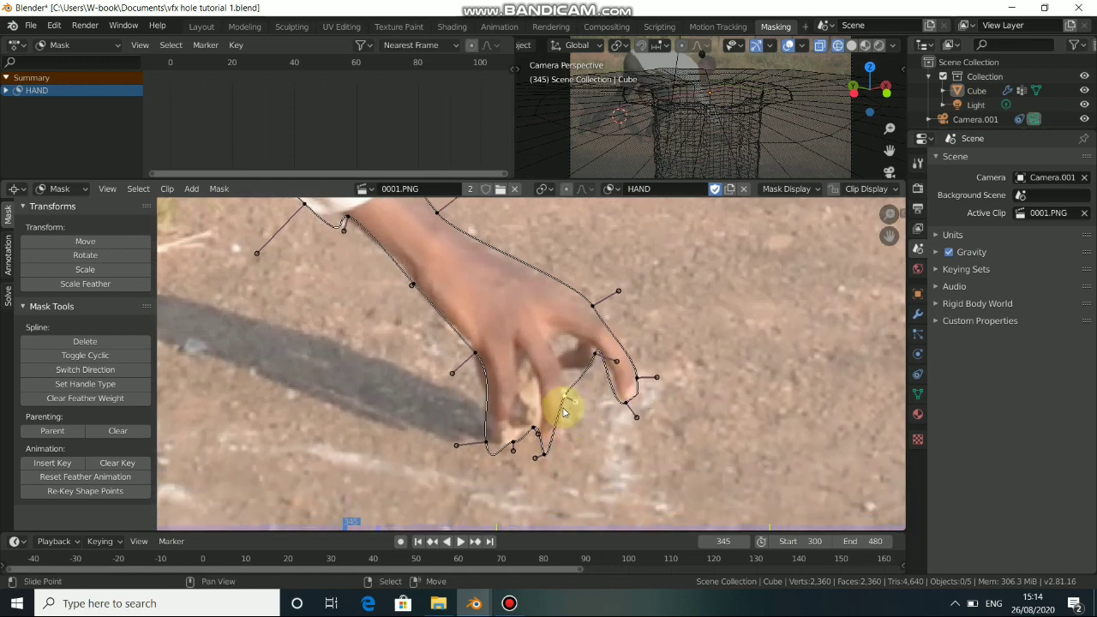
left_click_drag(536, 457, 447, 367)
Step: Adjust the handle of the mask point on the underside of the wrist to follow the skin edge
middle_click_drag(414, 327, 537, 430)
left_click(529, 392)
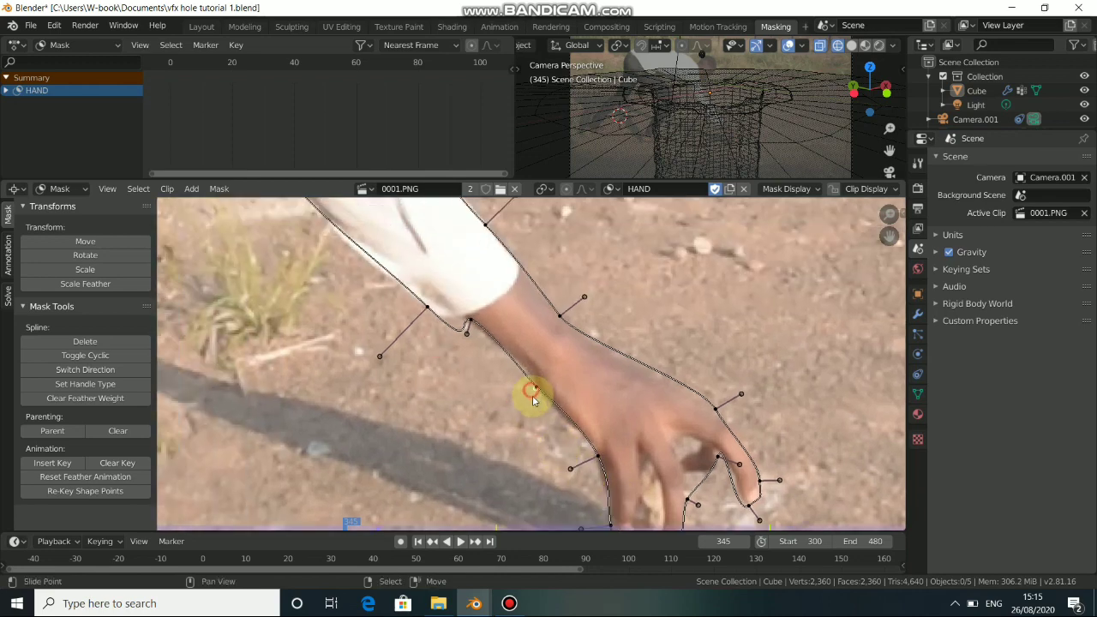
scroll(467, 370, "down", 6)
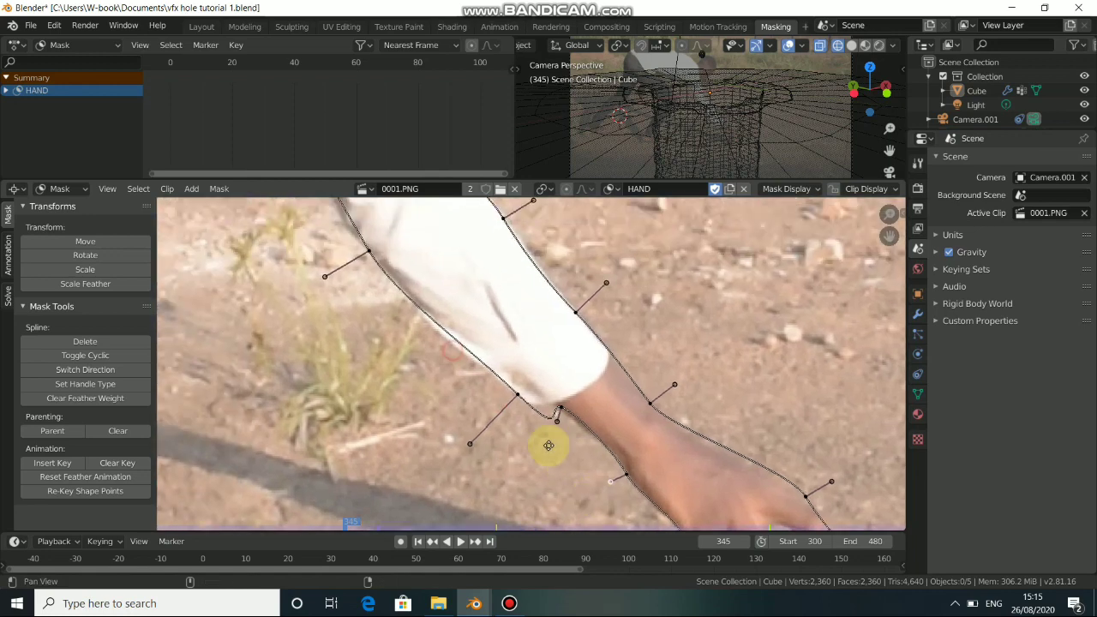
scroll(601, 355, "up", 4)
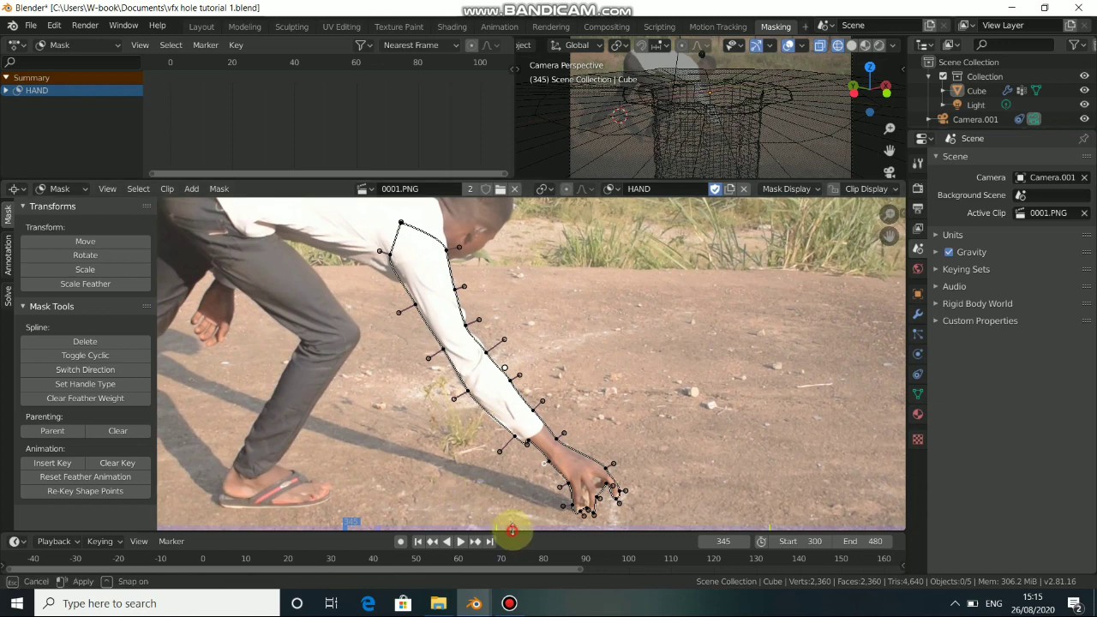
Step: Enlarge the timeline to show frames 300 to 480 and turn on automatic keyframing
left_click_drag(504, 532, 520, 499)
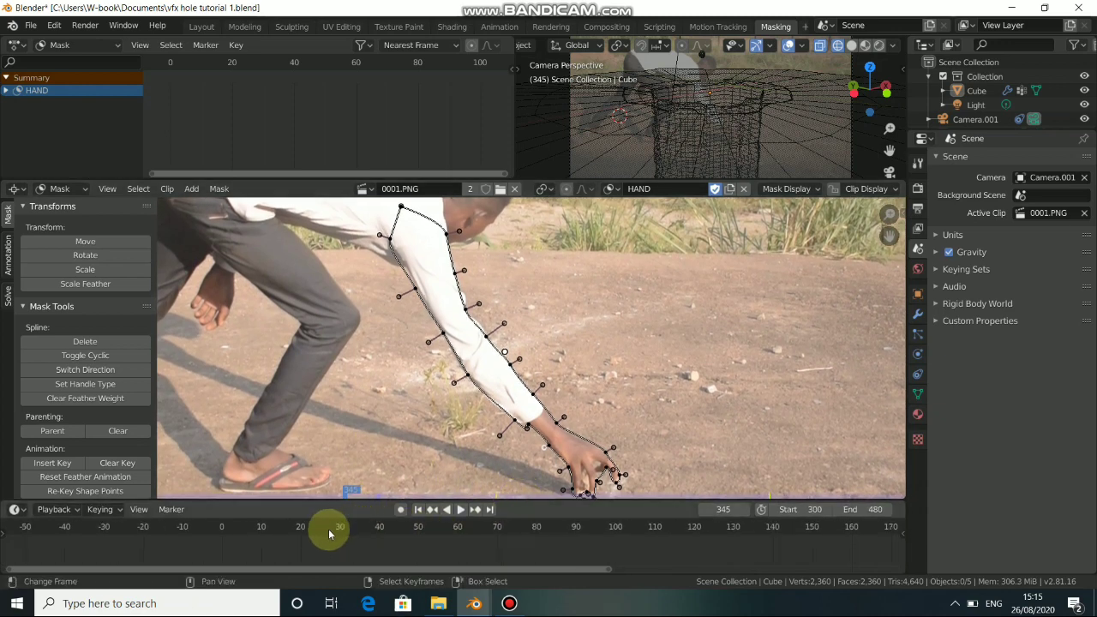
scroll(334, 537, "down", 5)
scroll(512, 556, "down", 4)
middle_click_drag(620, 553, 360, 537)
scroll(490, 531, "up", 3)
scroll(553, 552, "up", 3)
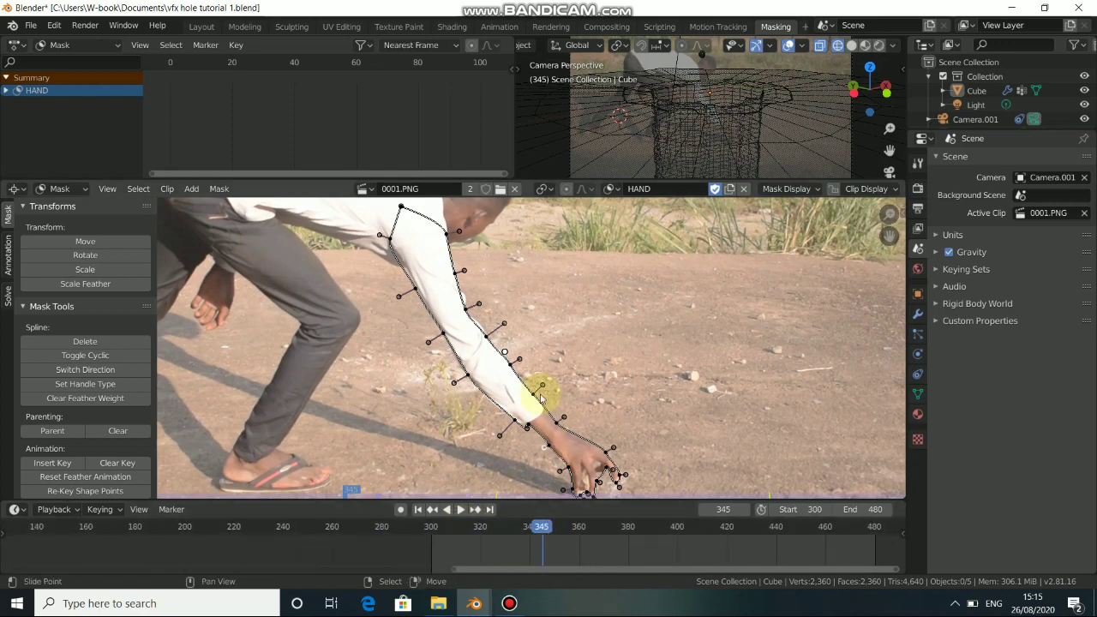
mouse_move(588, 372)
middle_mouse_down()
mouse_move(596, 390)
mouse_move(587, 379)
middle_mouse_up()
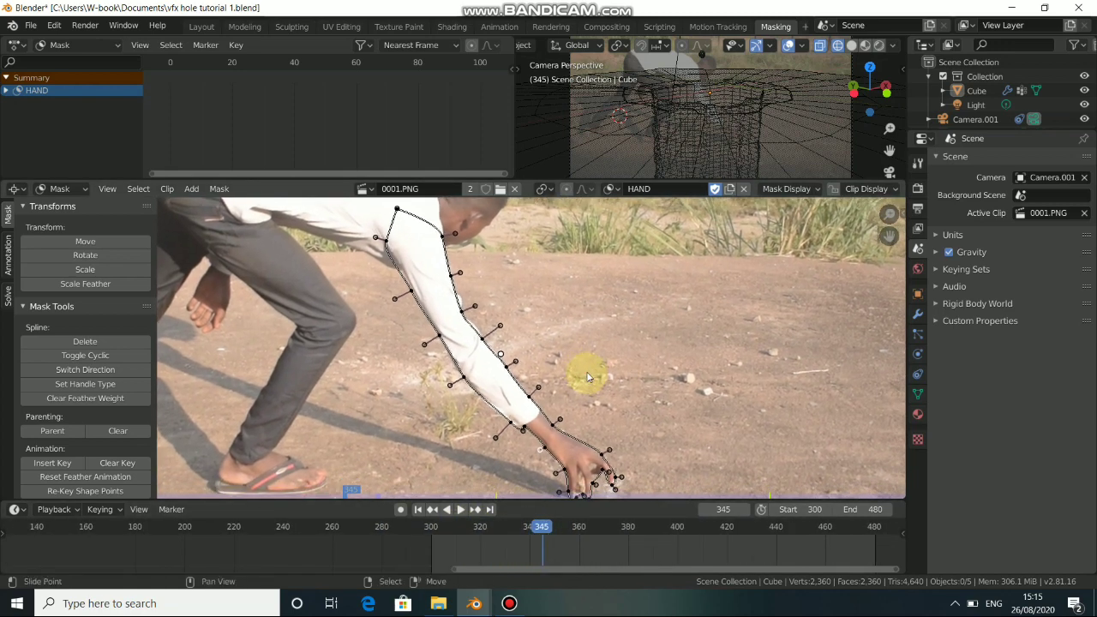
left_click(401, 510)
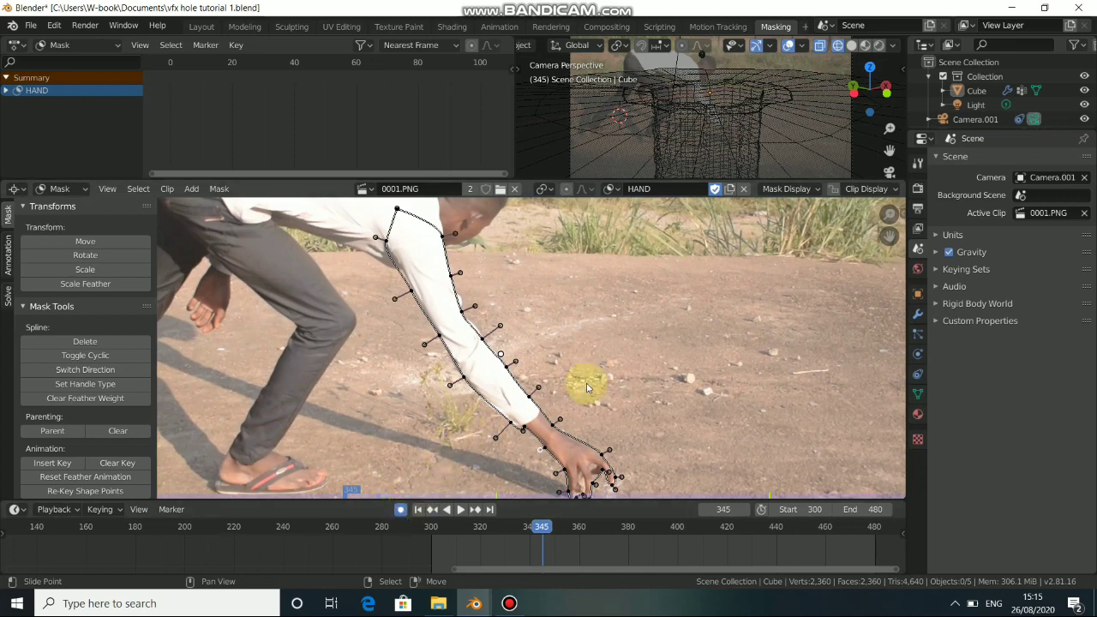
Step: Select all points of the HAND mask and insert a shape keyframe at frame 345
middle_click_drag(591, 394, 588, 388)
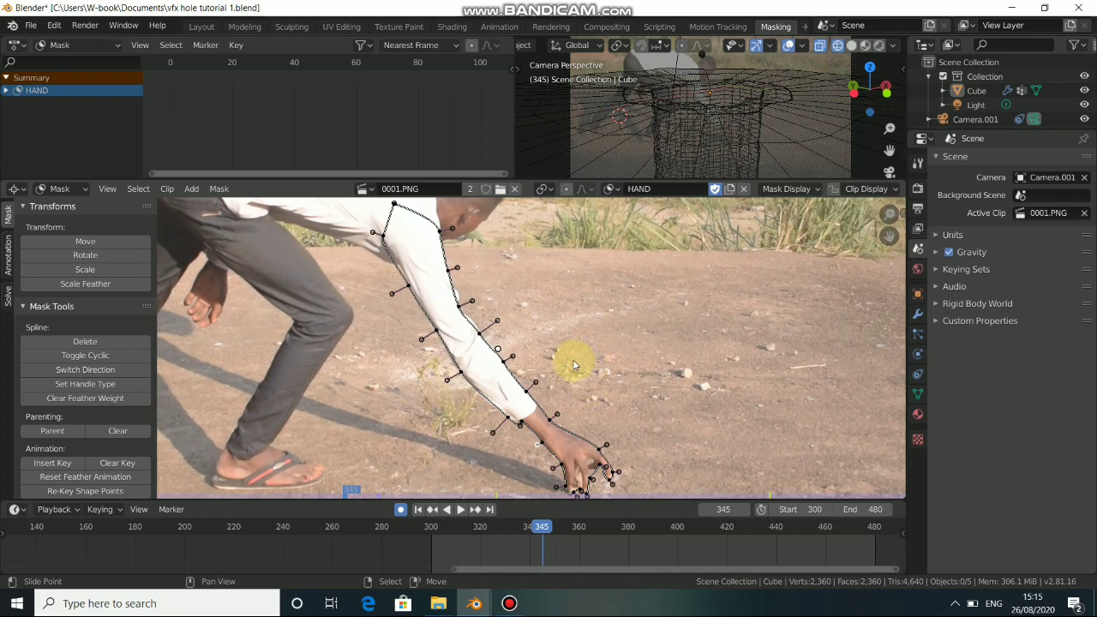
key("a")
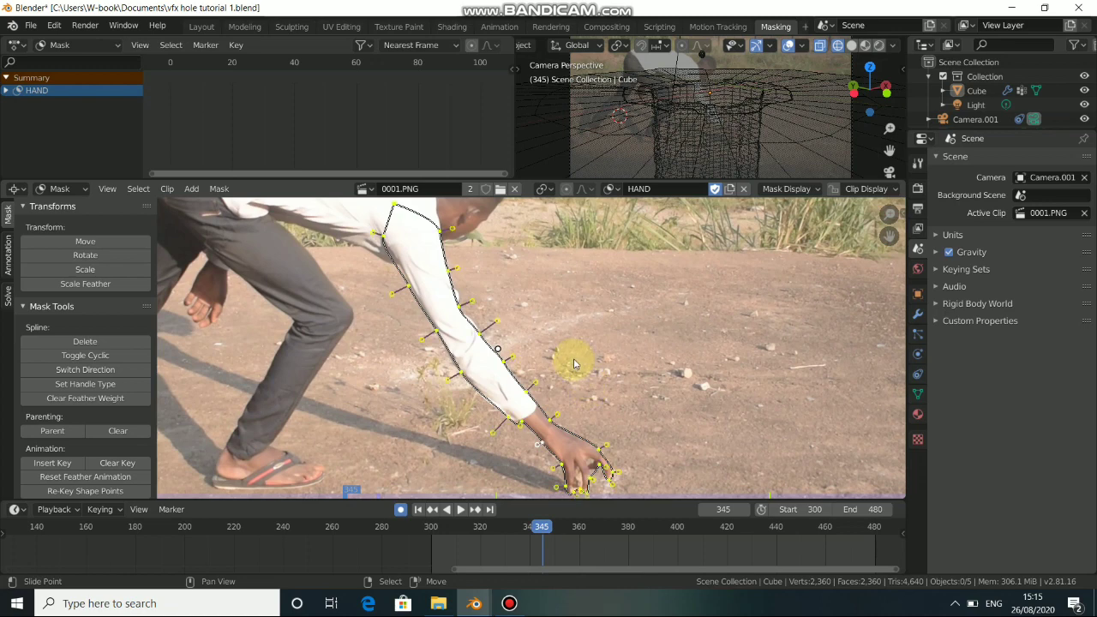
right_click(574, 363, "shift")
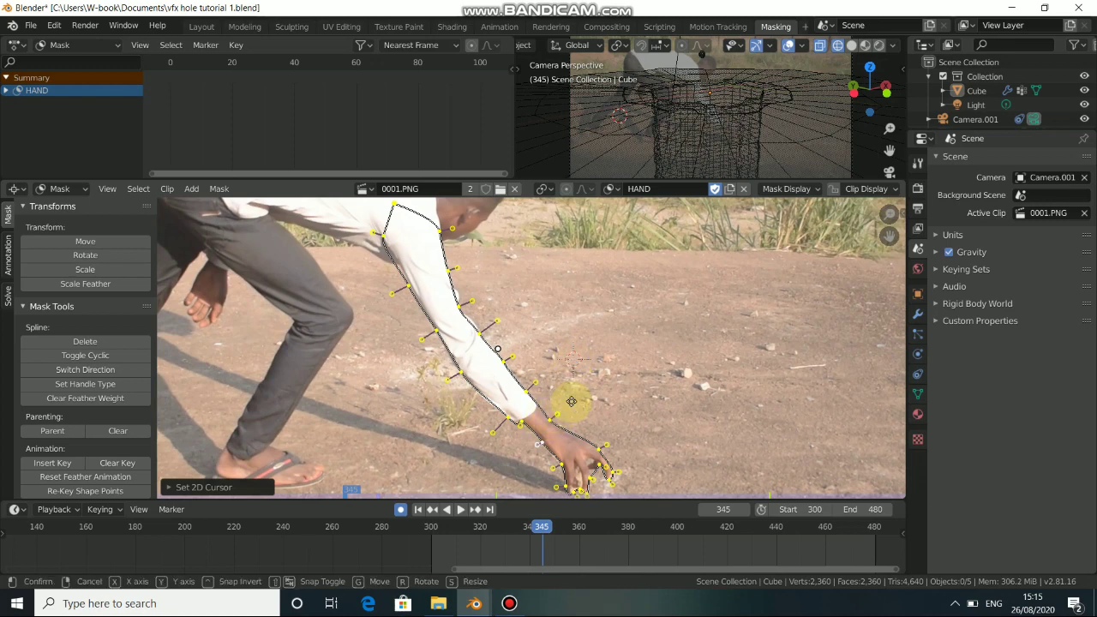
key("g")
left_click(571, 401)
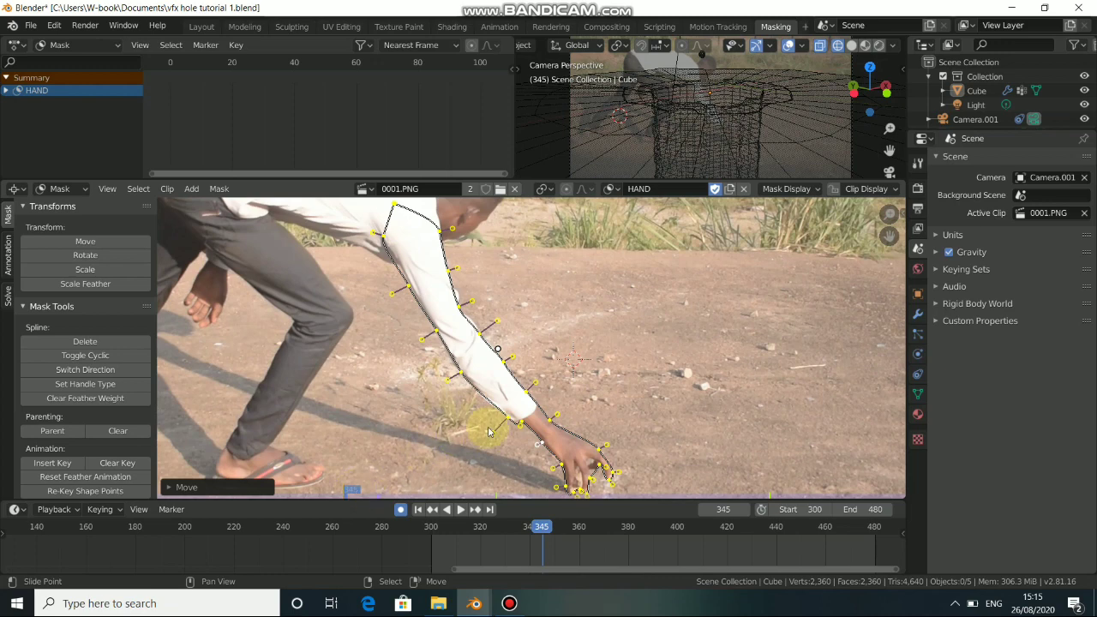
key("i")
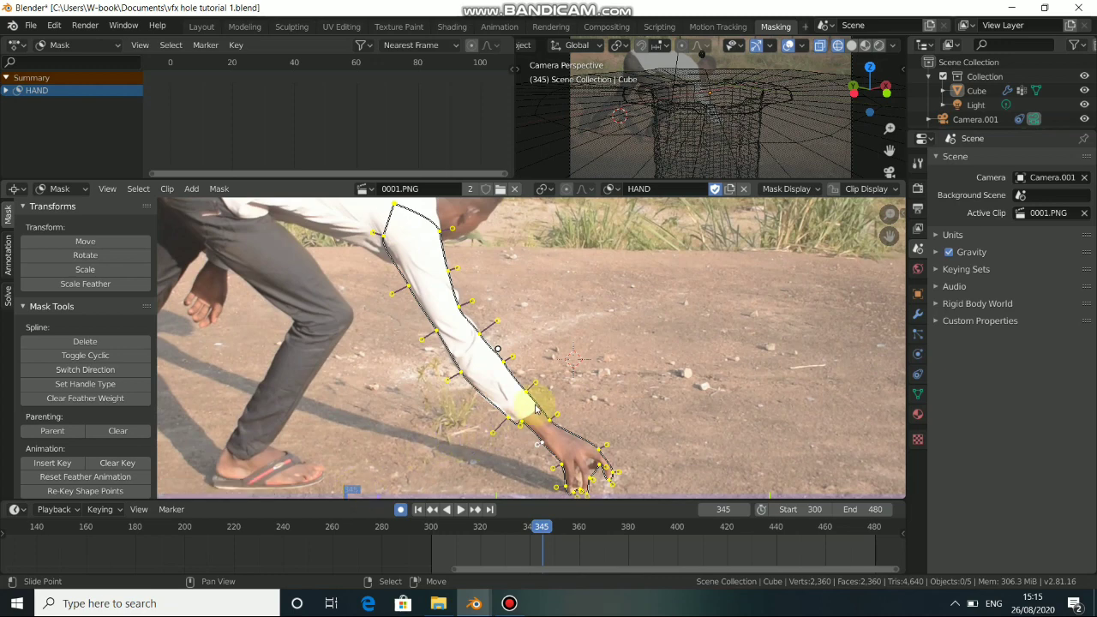
Step: Refine the mask points above the wrist and at the outer knuckle on frame 345
scroll(503, 451, "up", 2)
scroll(505, 452, "up", 1)
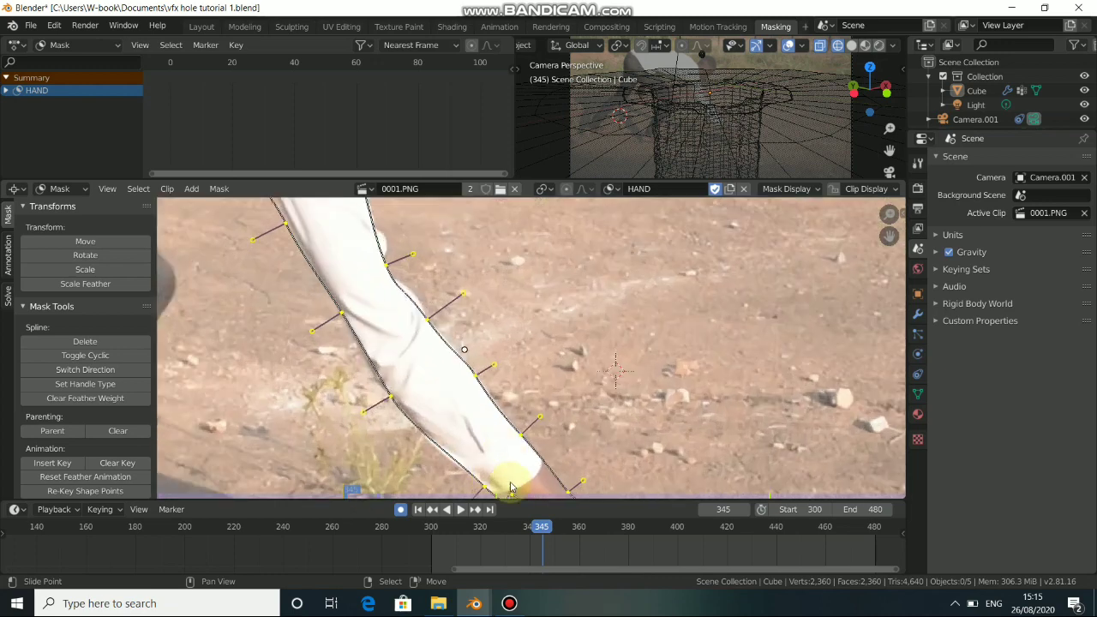
middle_click_drag(489, 476, 502, 359)
middle_click_drag(572, 415, 489, 362)
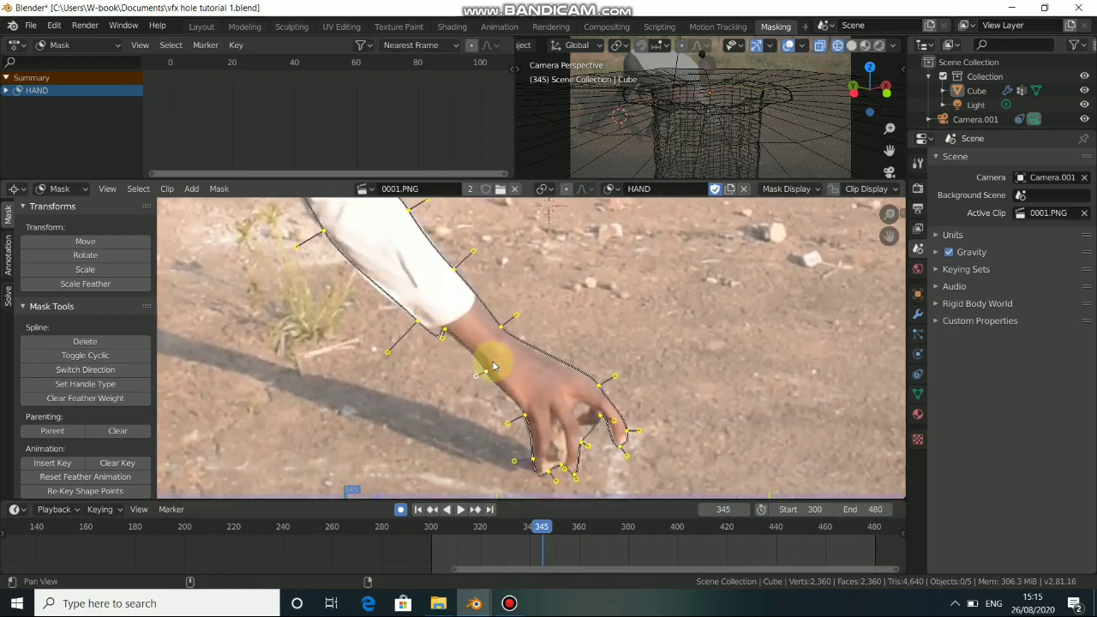
left_click_drag(493, 353, 501, 357)
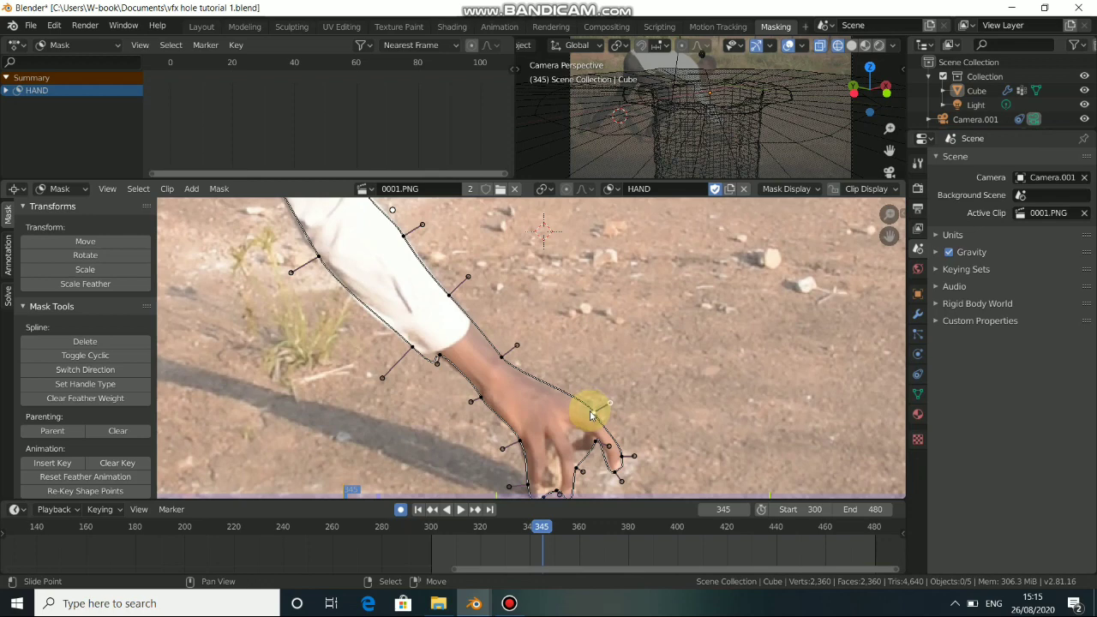
middle_click_drag(590, 416, 558, 362)
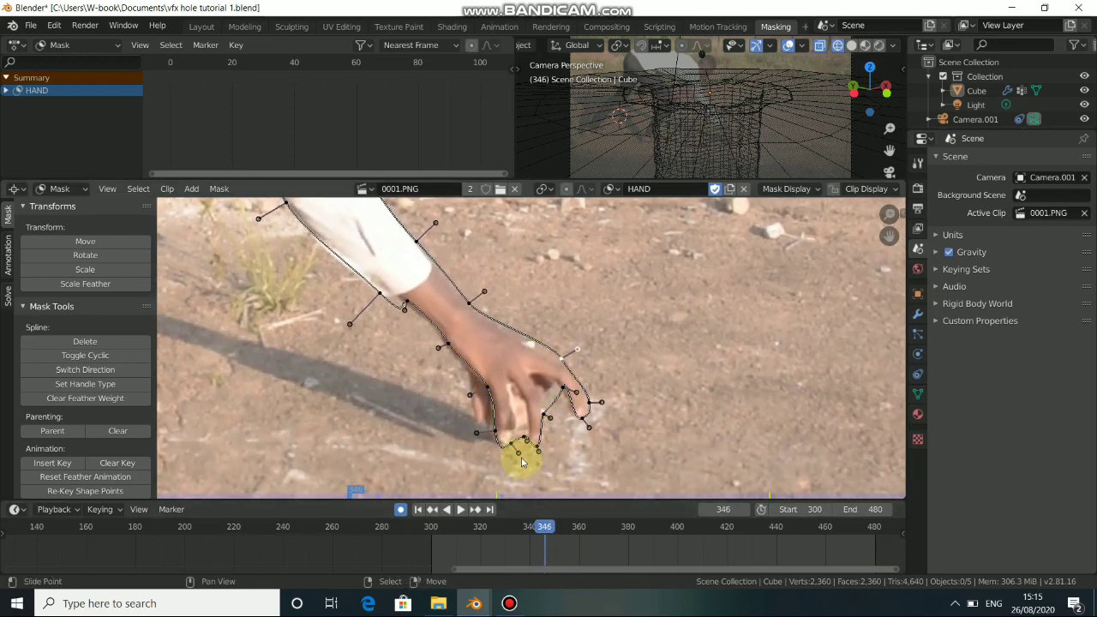
Step: Advance to frame 346 and shift the whole mask slightly left and up to follow the arm
key("Right")
key("a")
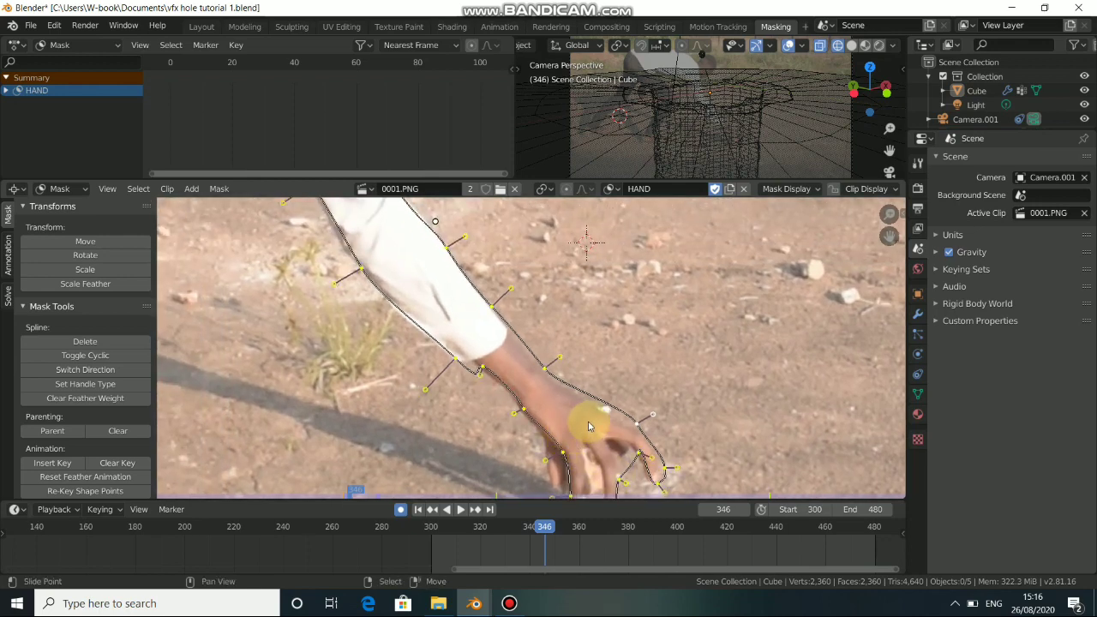
key("g")
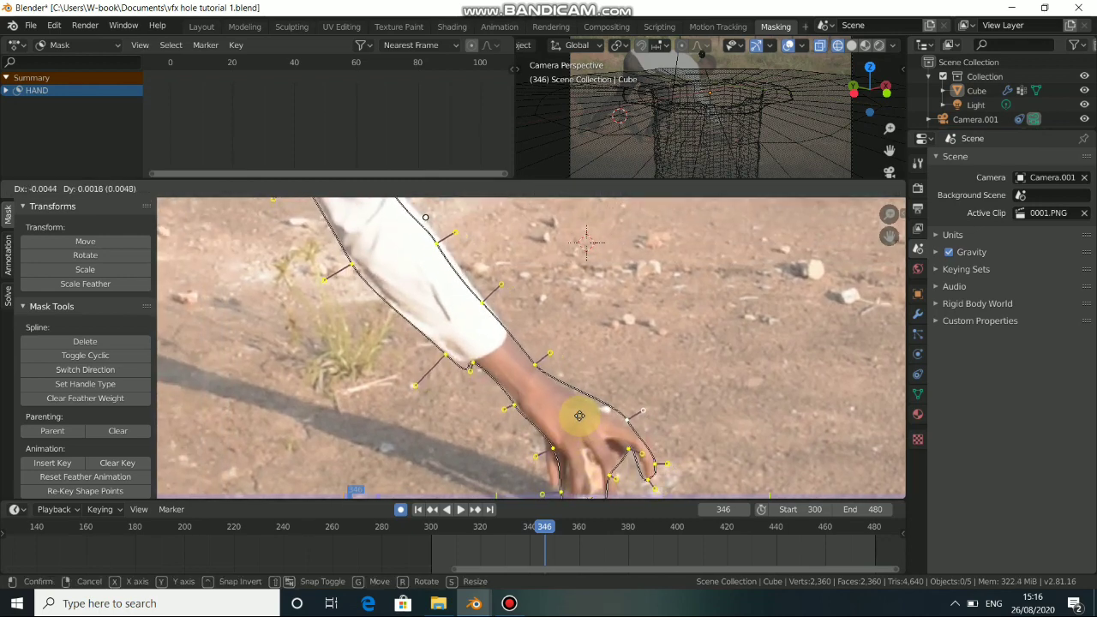
left_click(579, 418)
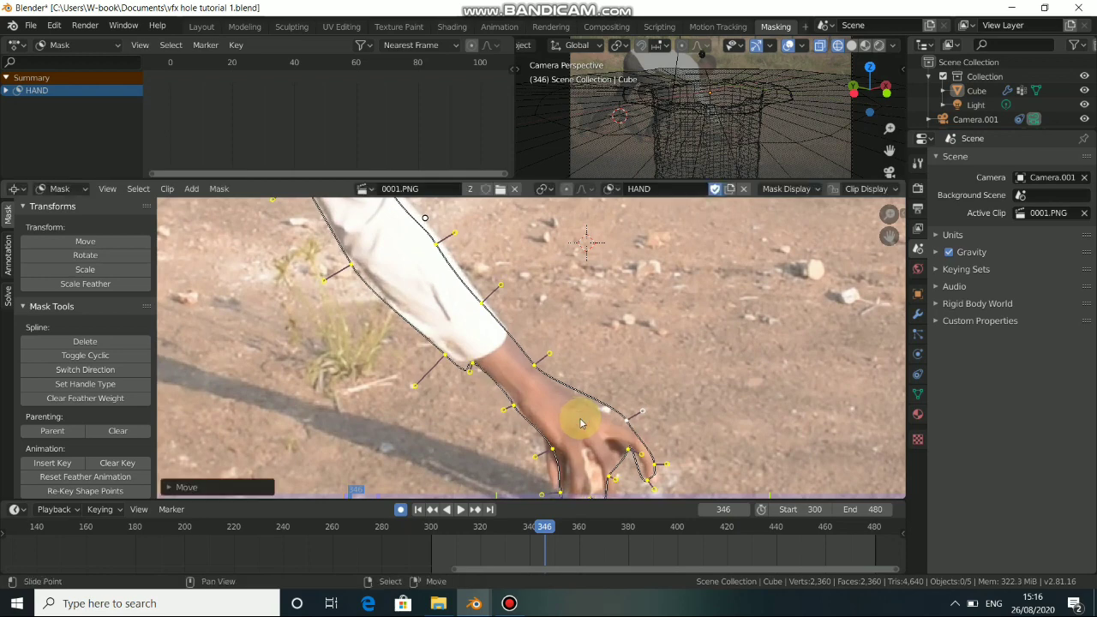
Step: Move the mask points on the outer edge of the forearm sleeve to match frame 346
left_click(532, 366)
middle_click_drag(436, 365, 530, 425)
scroll(566, 406, "up", 5)
middle_click_drag(583, 357, 565, 410)
left_click_drag(591, 399, 598, 392)
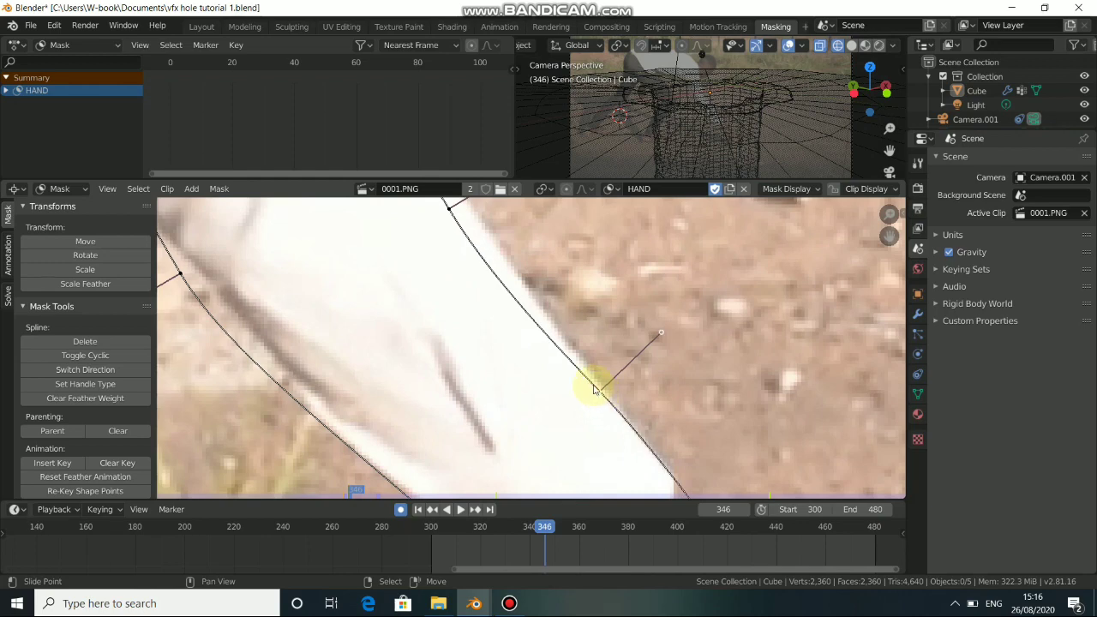
middle_click_drag(512, 317, 582, 448)
left_click_drag(520, 345, 532, 327)
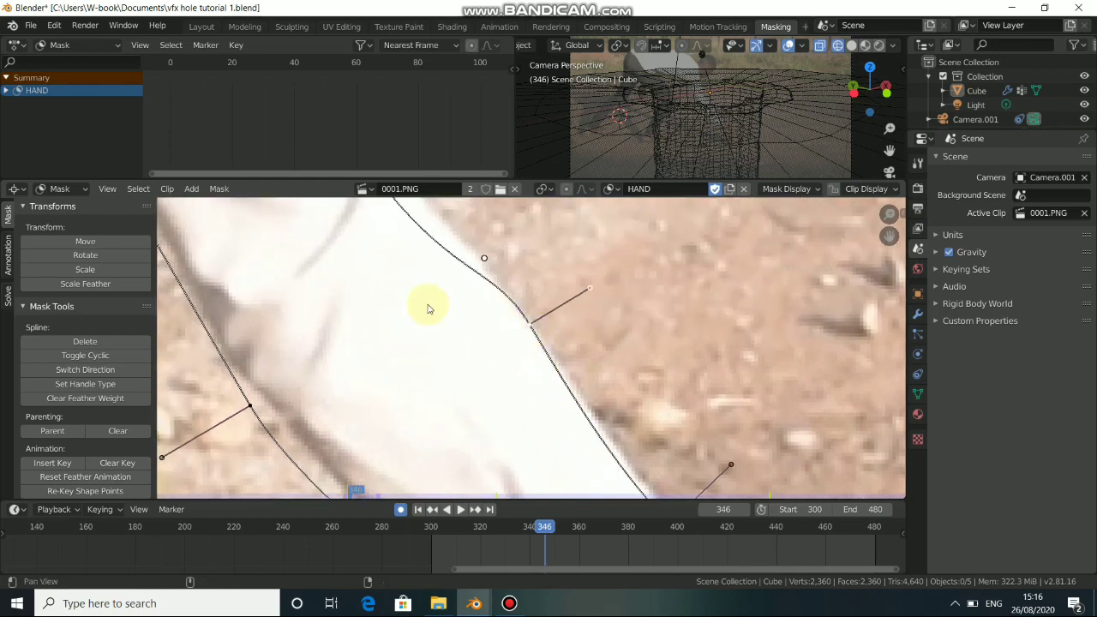
Step: Move the mask points at the elbow and upper arm out to the sleeve's outer edge on frame 346
middle_click_drag(426, 306, 579, 442)
left_click_drag(520, 308, 536, 301)
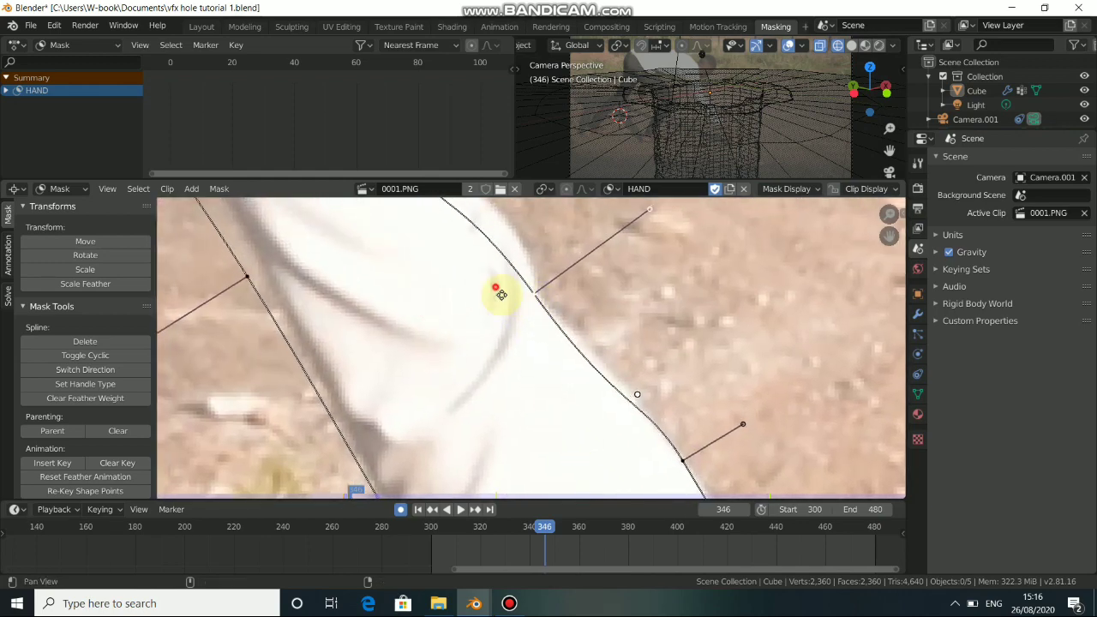
middle_click_drag(497, 288, 599, 459)
left_click_drag(488, 297, 520, 299)
middle_click_drag(480, 276, 575, 506)
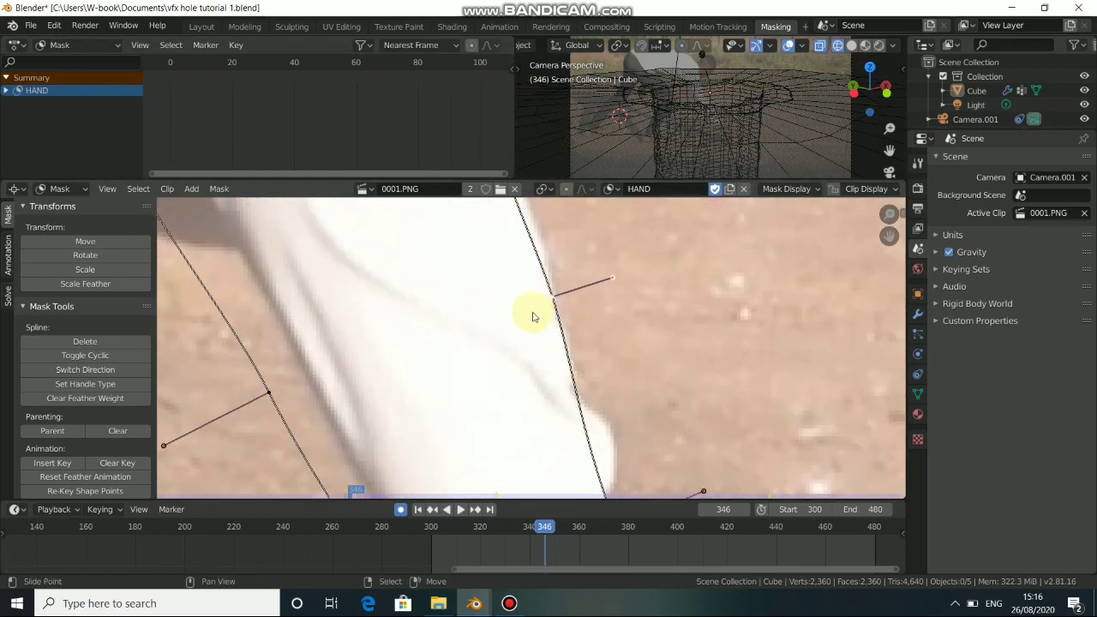
Step: Realign the mask points along the underside of the sleeve with the arm on frame 346
scroll(497, 360, "down", 5)
left_click_drag(467, 343, 471, 339)
middle_click_drag(482, 369, 454, 274)
left_click_drag(476, 325, 481, 323)
middle_click_drag(524, 414, 480, 343)
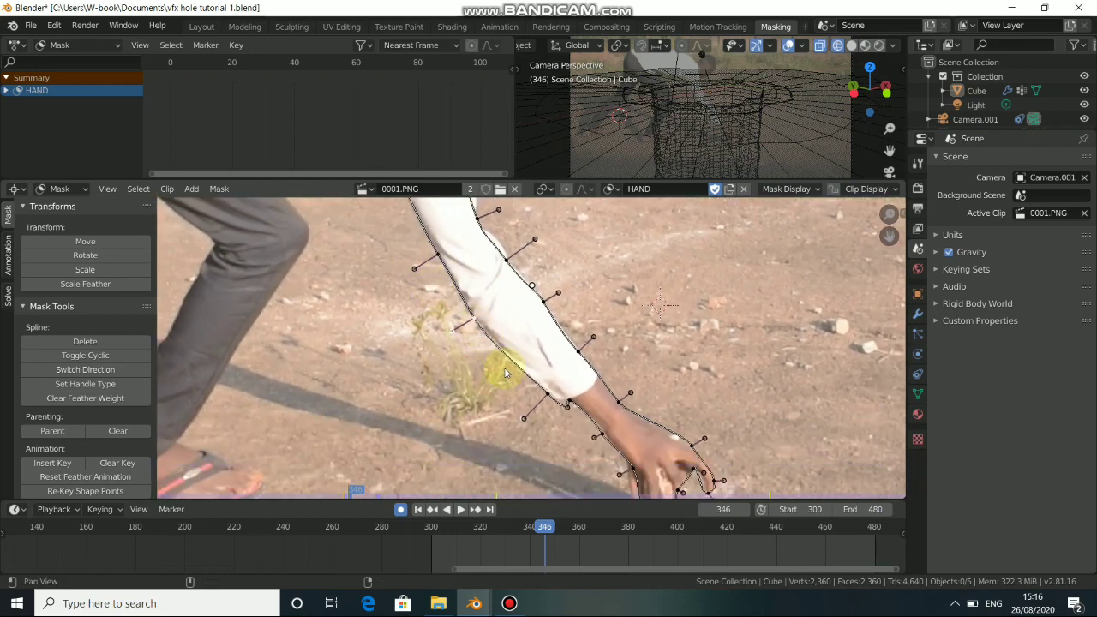
Step: Realign the mask points along the wrist and inner side of the hand with the skin edge on frame 346
middle_click_drag(602, 483, 555, 367)
scroll(551, 374, "up", 2)
left_click_drag(549, 361, 514, 356)
middle_click_drag(547, 393, 534, 366)
left_click_drag(543, 386, 540, 384)
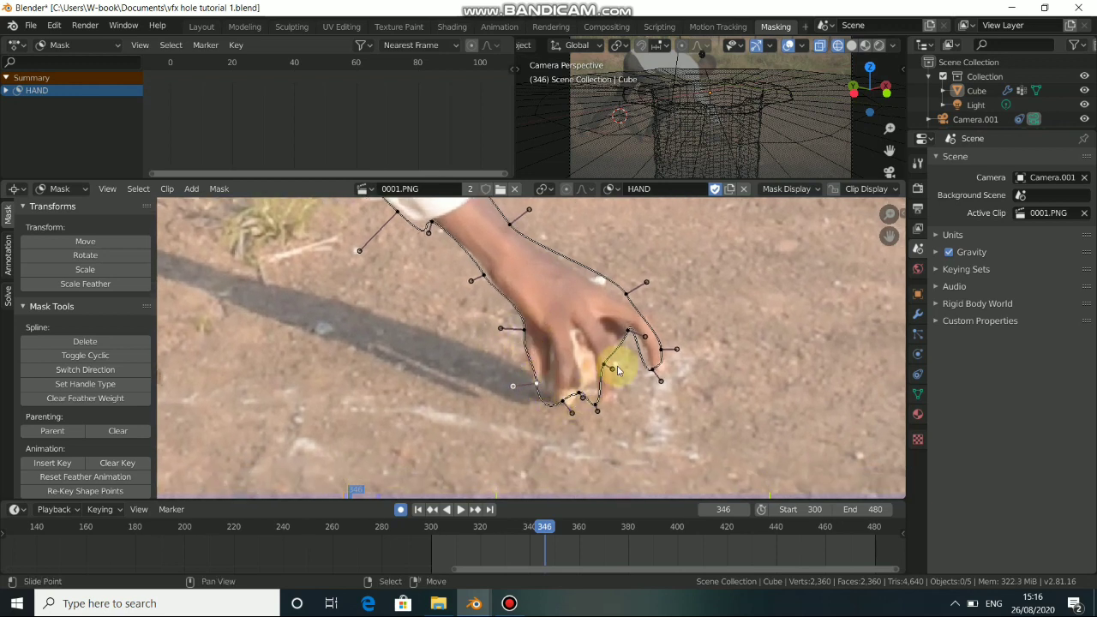
Step: Fit the mask points around the outstretched finger, the knuckles and the back of the wrist on frame 346
left_click(653, 370)
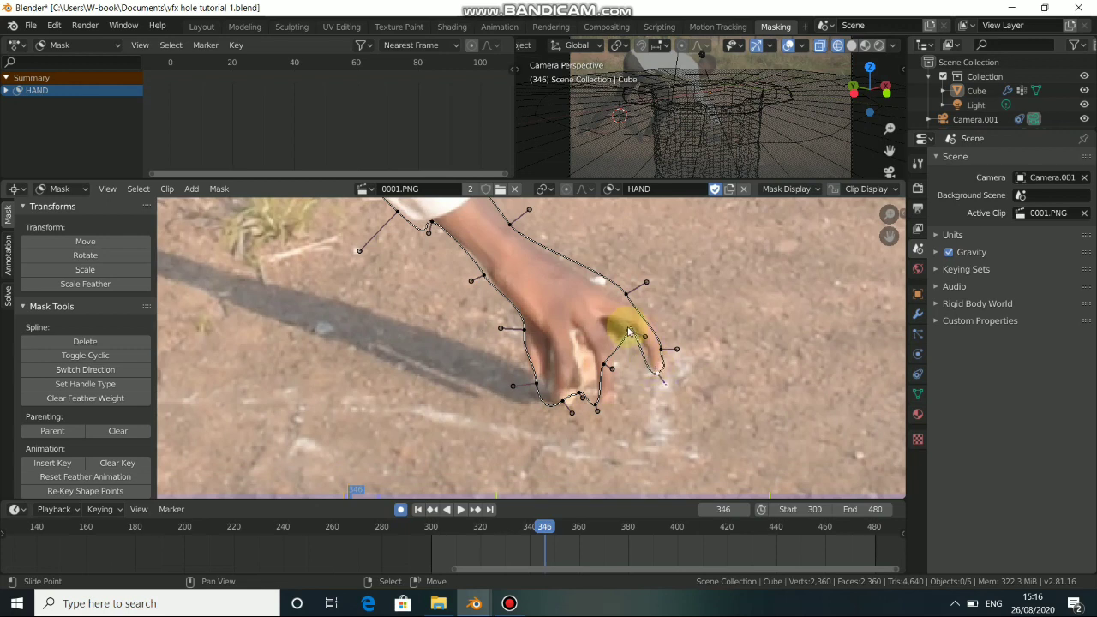
left_click_drag(627, 328, 631, 333)
left_click(649, 343)
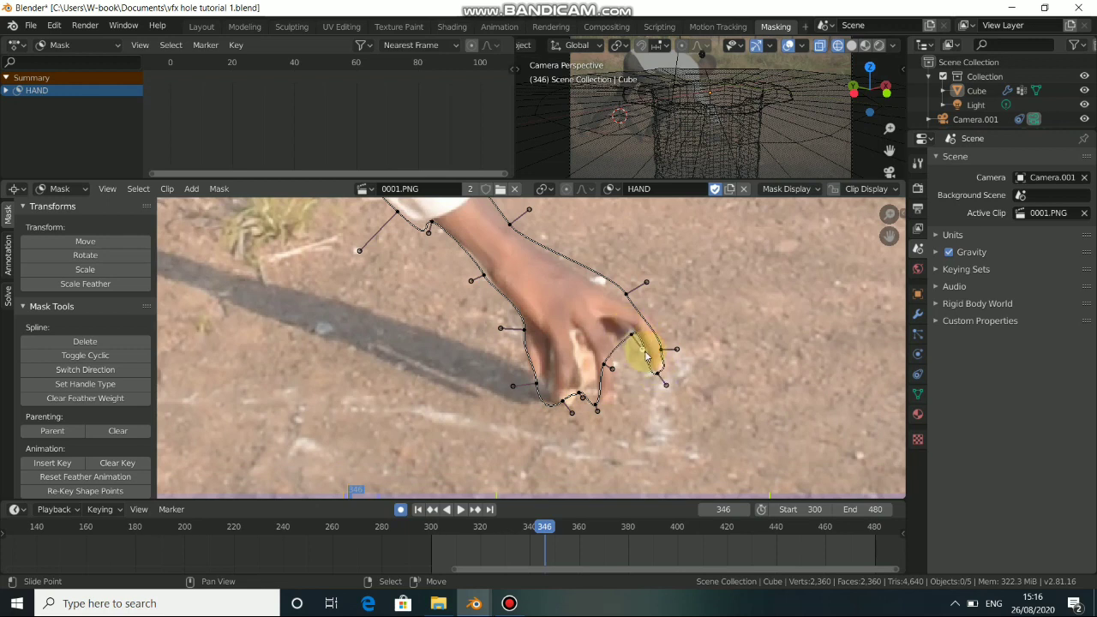
left_click_drag(631, 298, 647, 316)
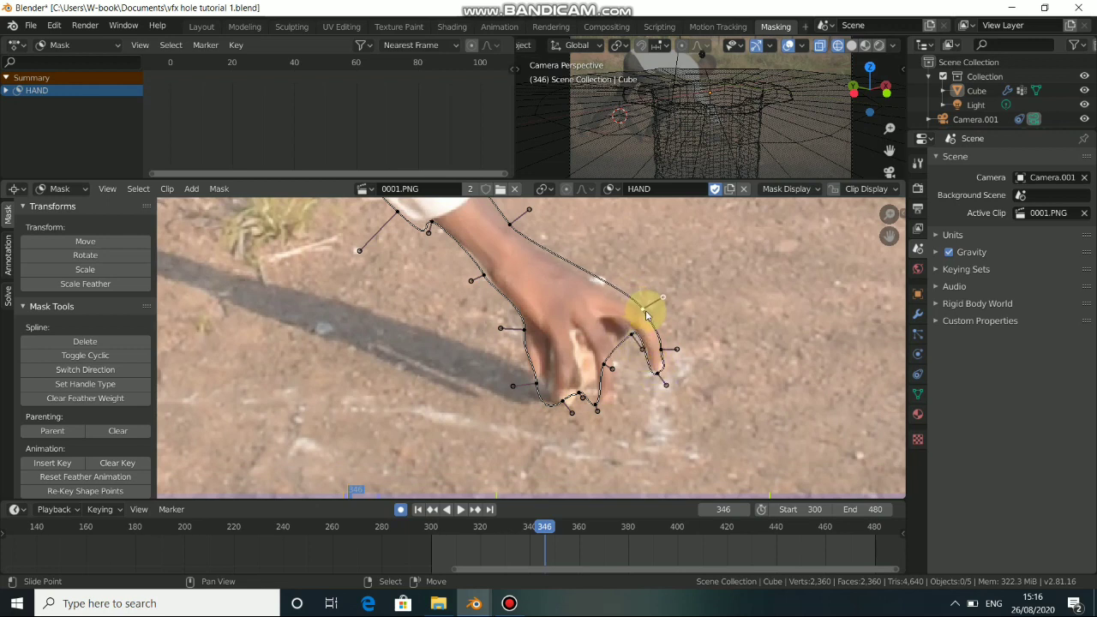
left_click_drag(511, 233, 517, 239)
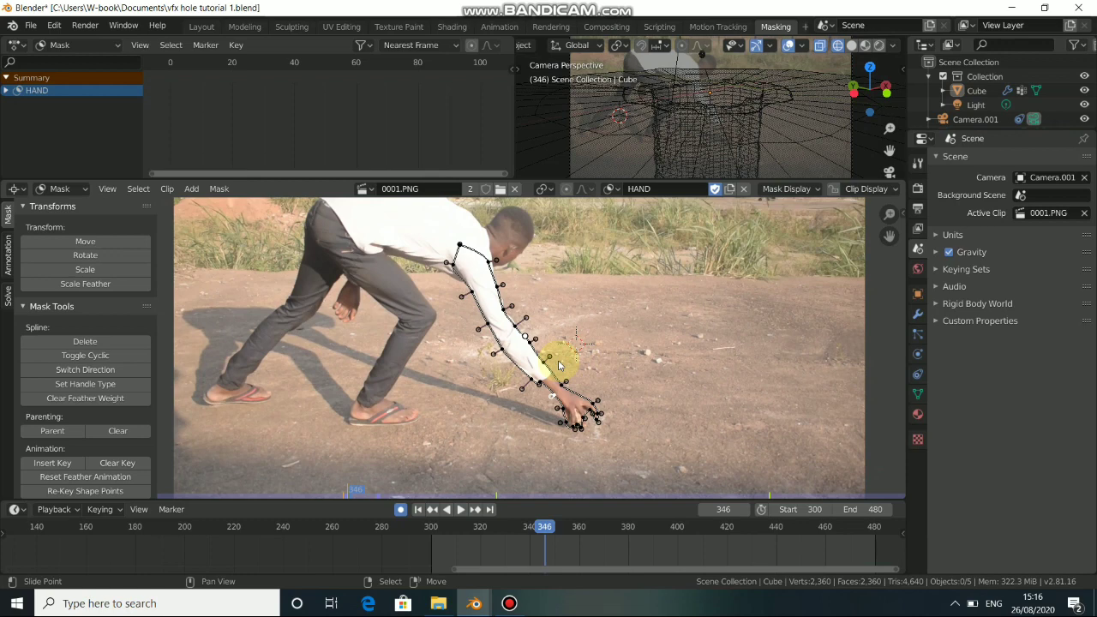
Step: Compare the mask's fit around the arm by stepping between frames 345 and 346
key("Left")
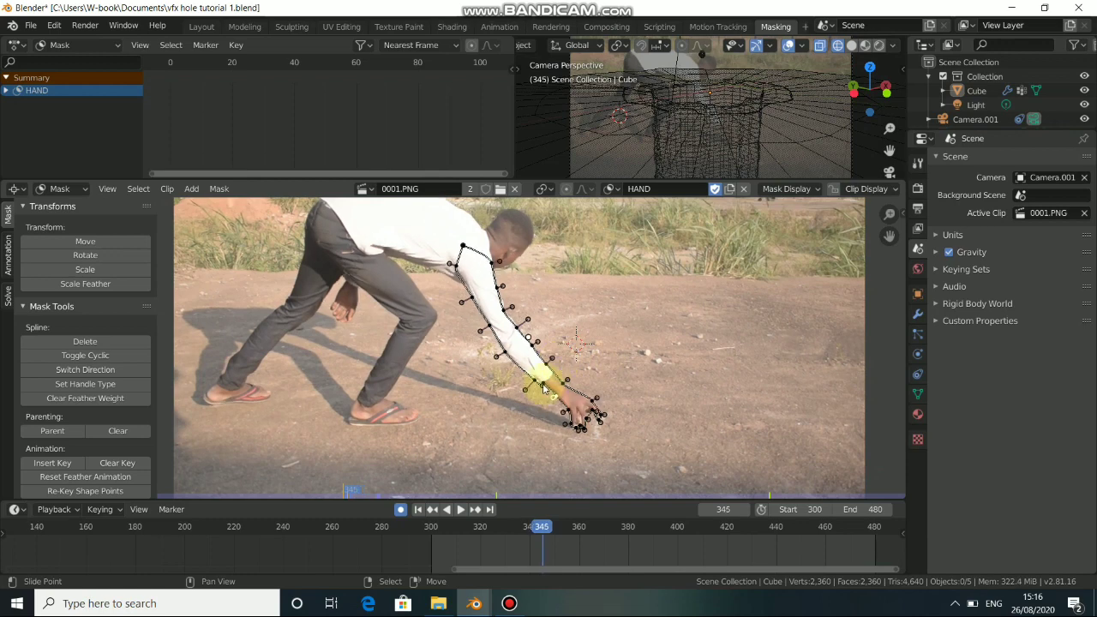
key("Right")
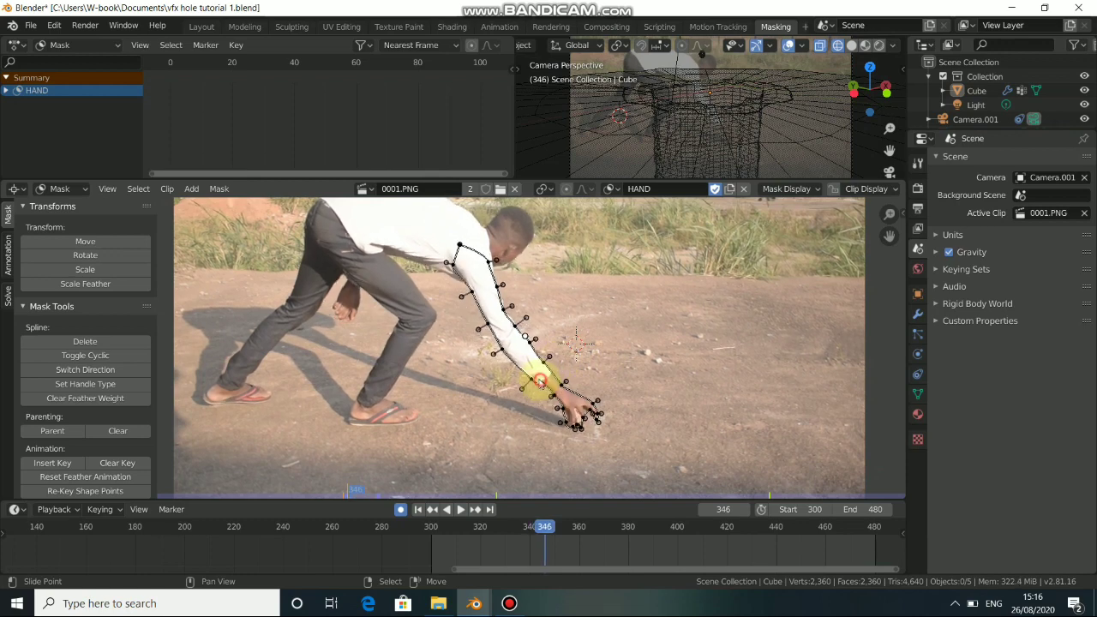
key("Left")
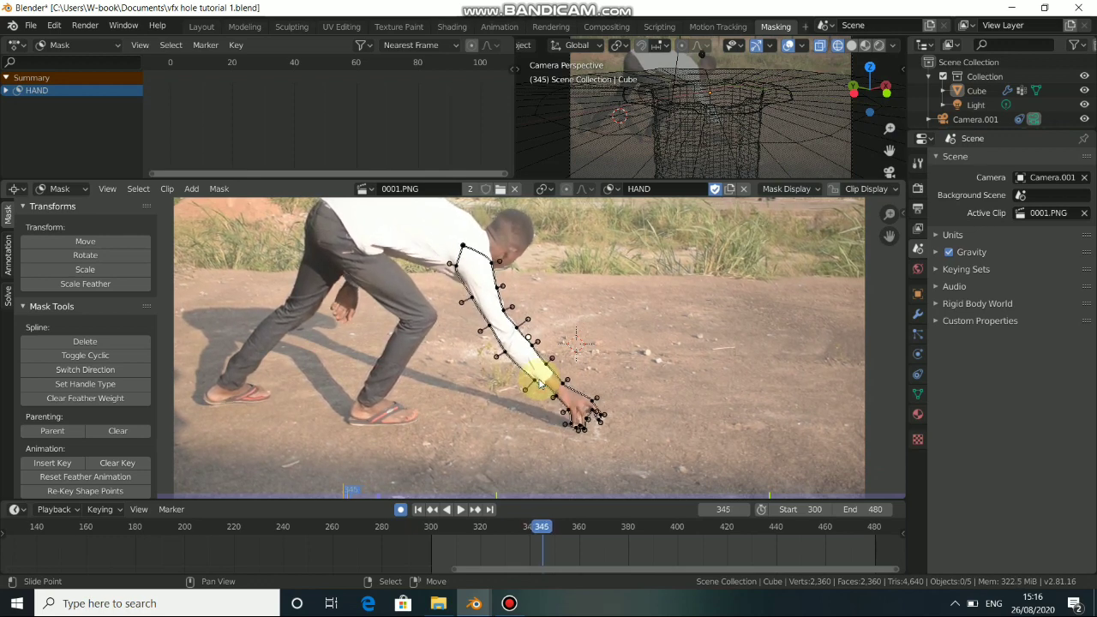
key("Right")
Step: Advance to frame 347, then shift and slightly rotate the whole mask to follow the arm
key("Right")
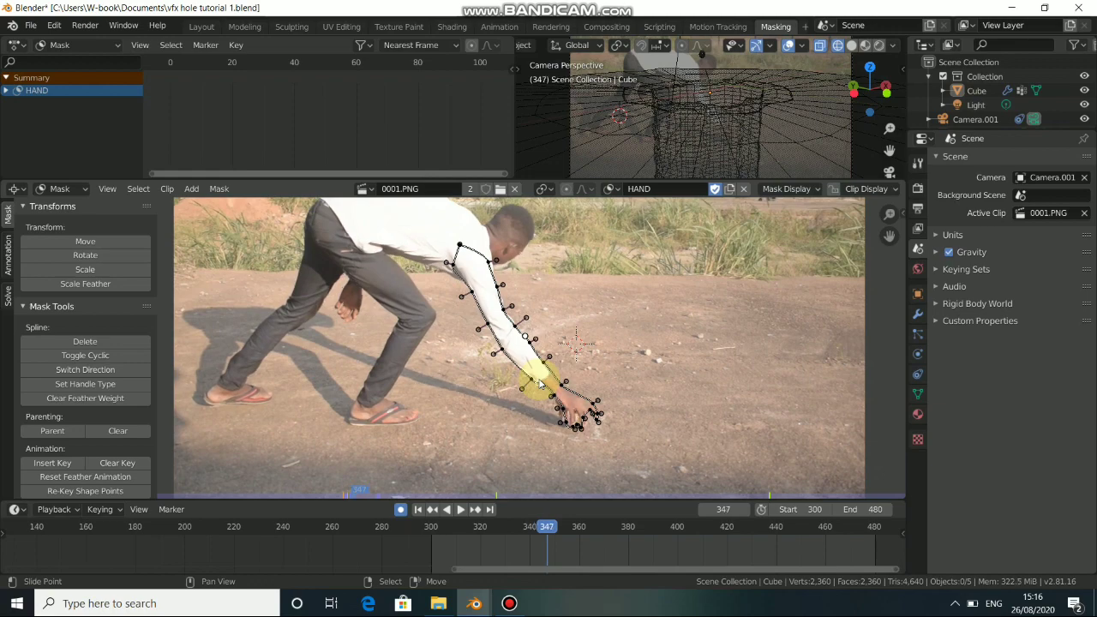
scroll(558, 396, "up", 4)
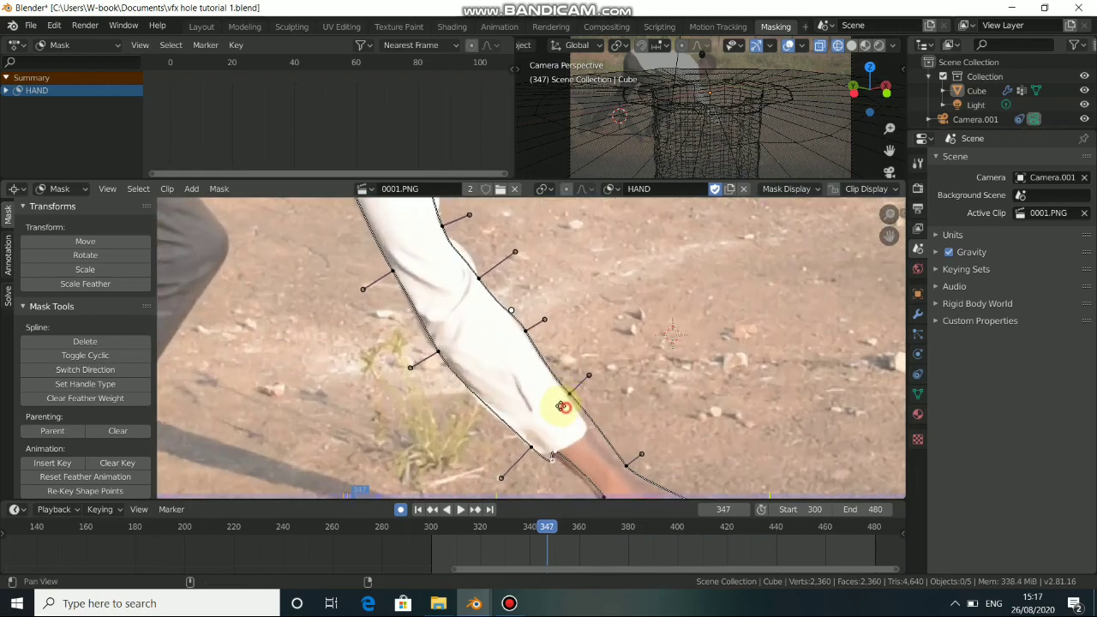
middle_click_drag(560, 404, 534, 368)
scroll(661, 383, "down", 4)
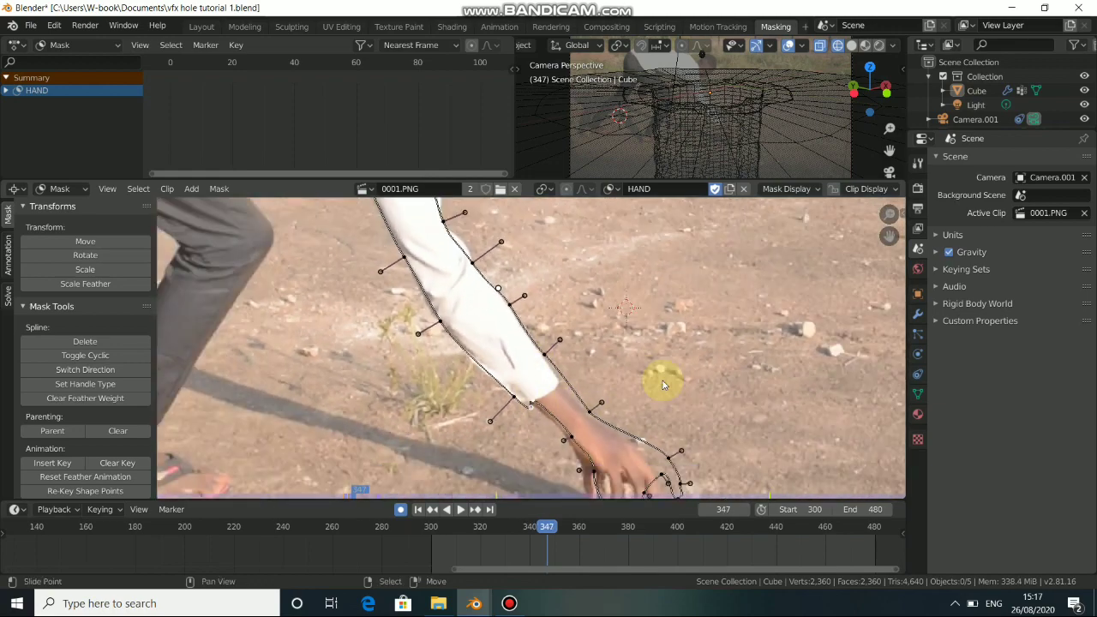
key("a")
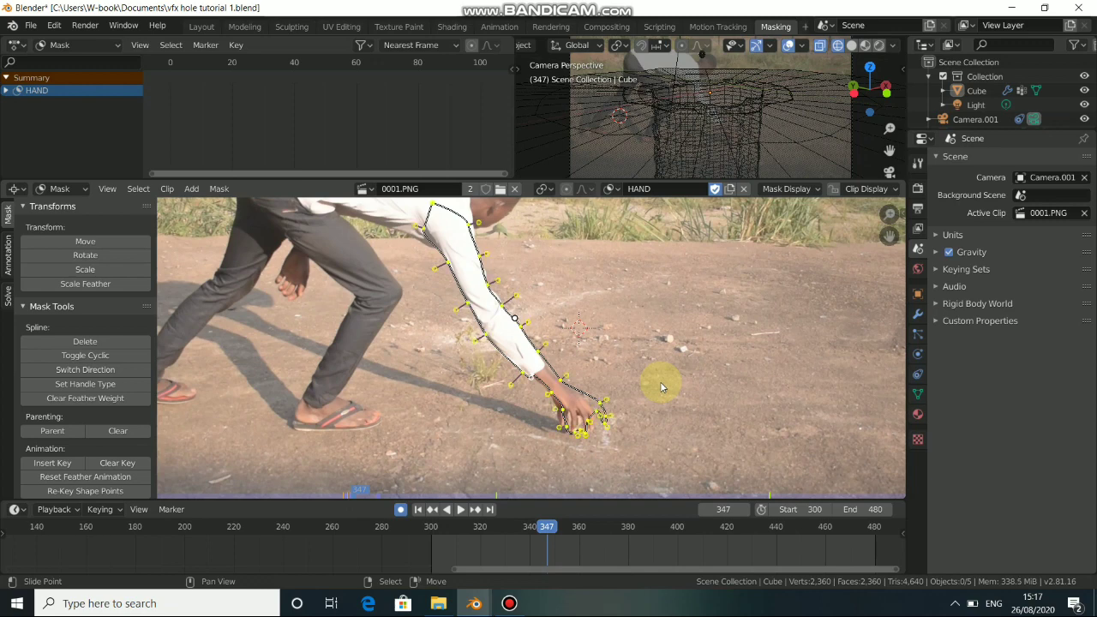
key("g")
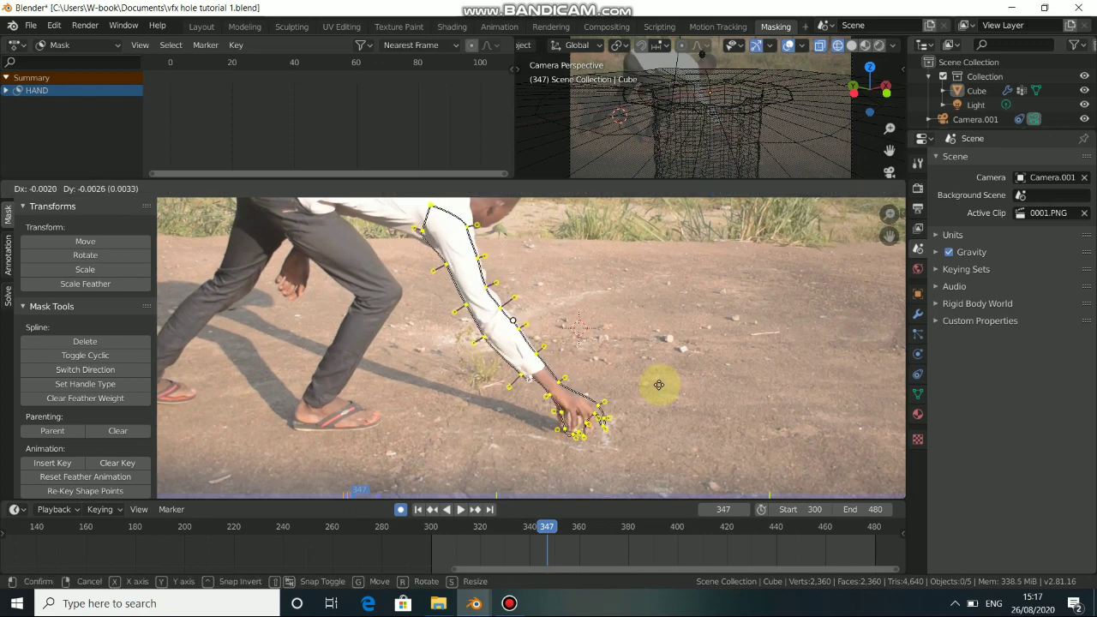
left_click(660, 385)
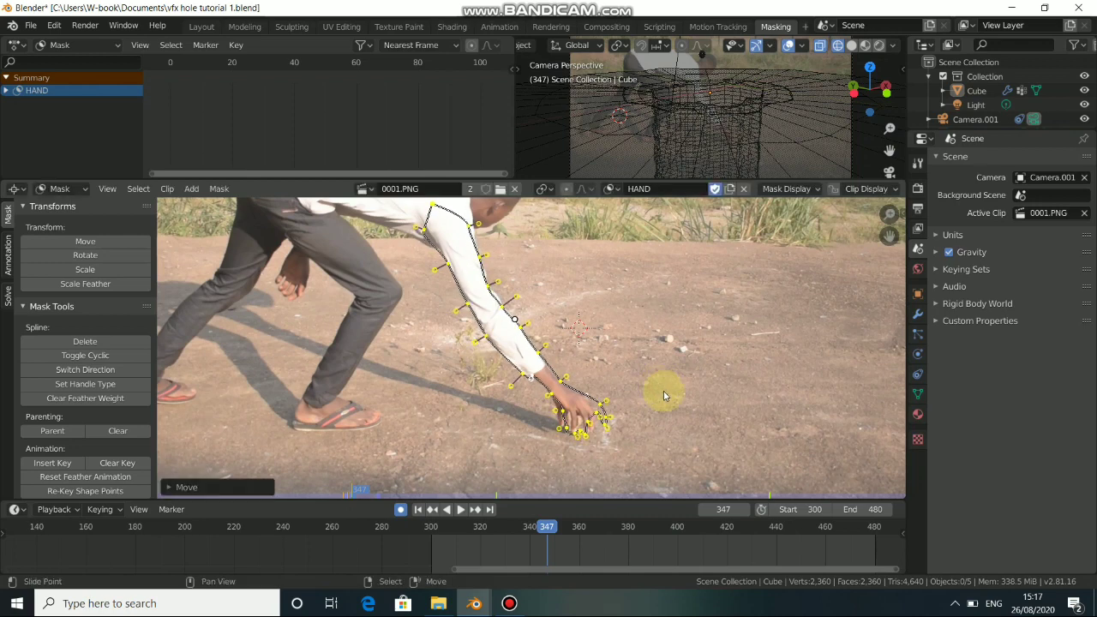
key("r")
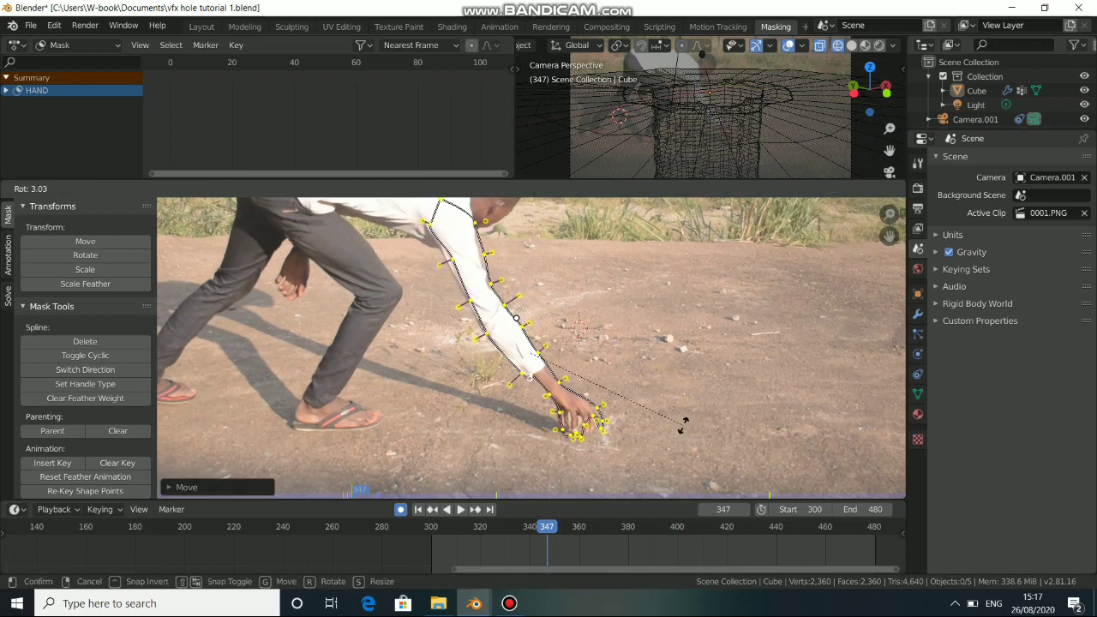
left_click(680, 420)
Step: Move the mask points on the outer edge of the sleeve cuff and wrist to match frame 347
scroll(659, 418, "up", 3)
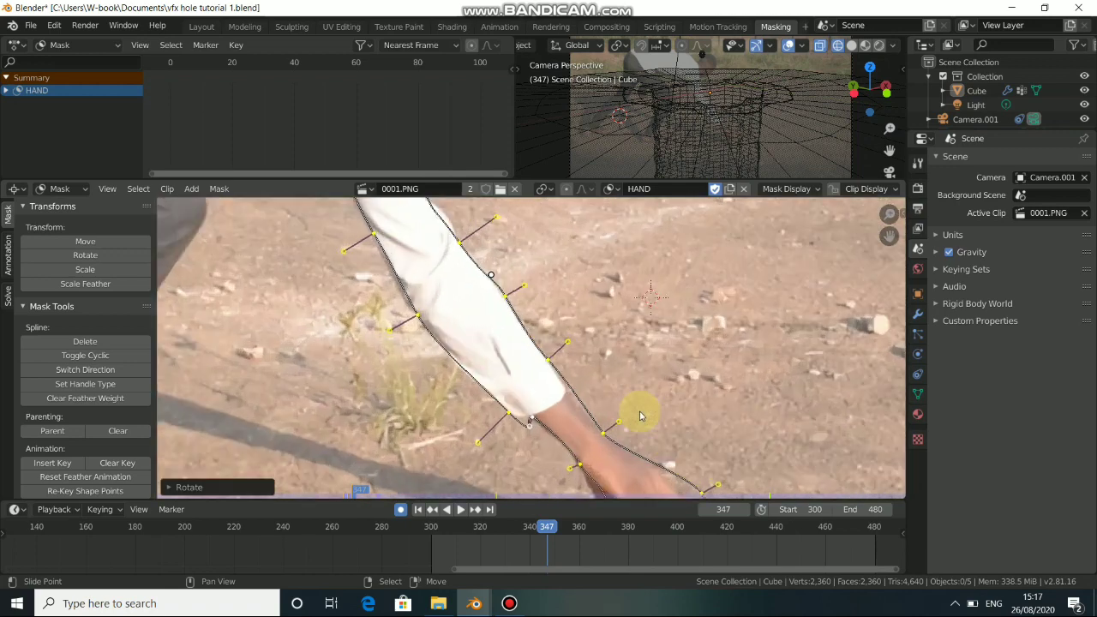
middle_click_drag(641, 416, 618, 368)
left_click_drag(533, 337, 533, 343)
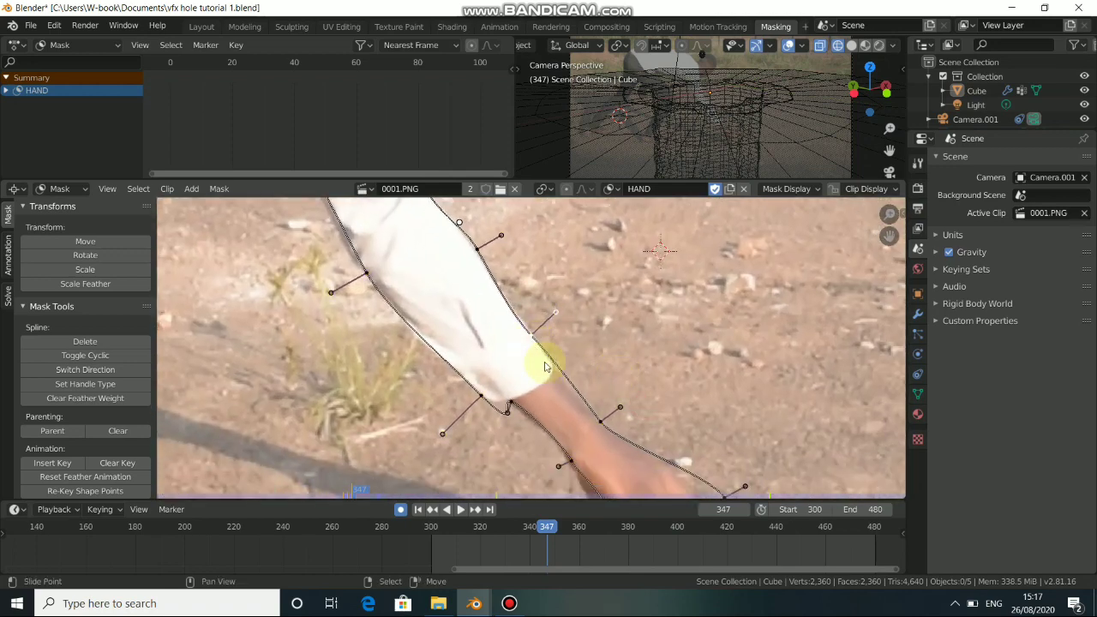
middle_click_drag(584, 398, 567, 353)
mouse_move(604, 367)
left_mouse_down()
mouse_move(601, 347)
mouse_move(605, 356)
left_mouse_up()
middle_click_drag(604, 364, 547, 281)
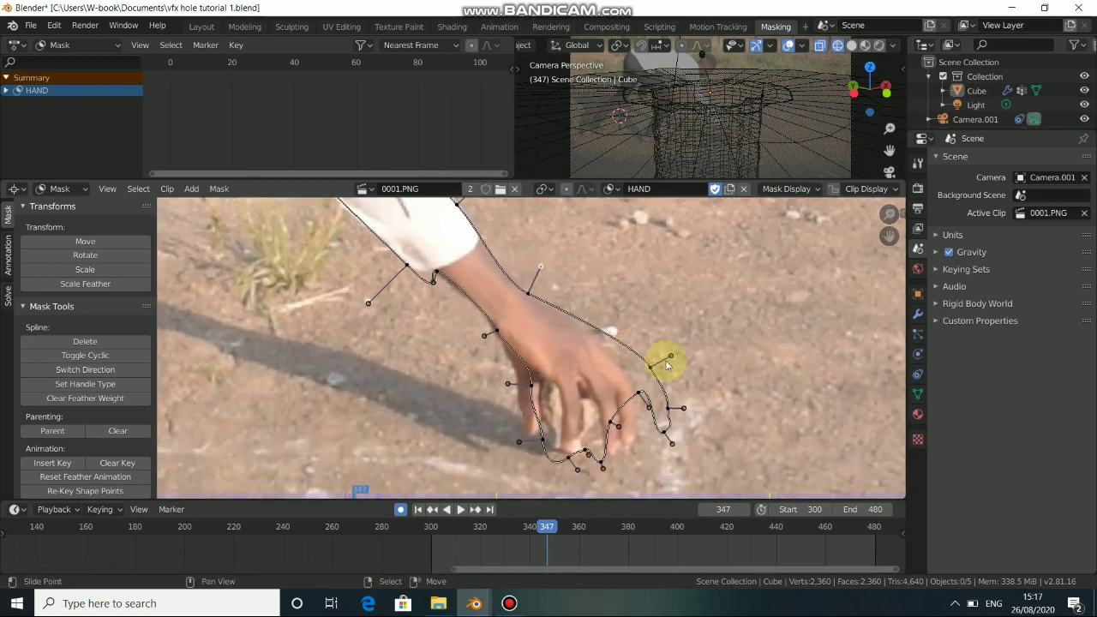
Step: Pull the mask points around the knuckles, fingers and fingertips in to the hand's outline on frame 347
left_click_drag(652, 372, 626, 372)
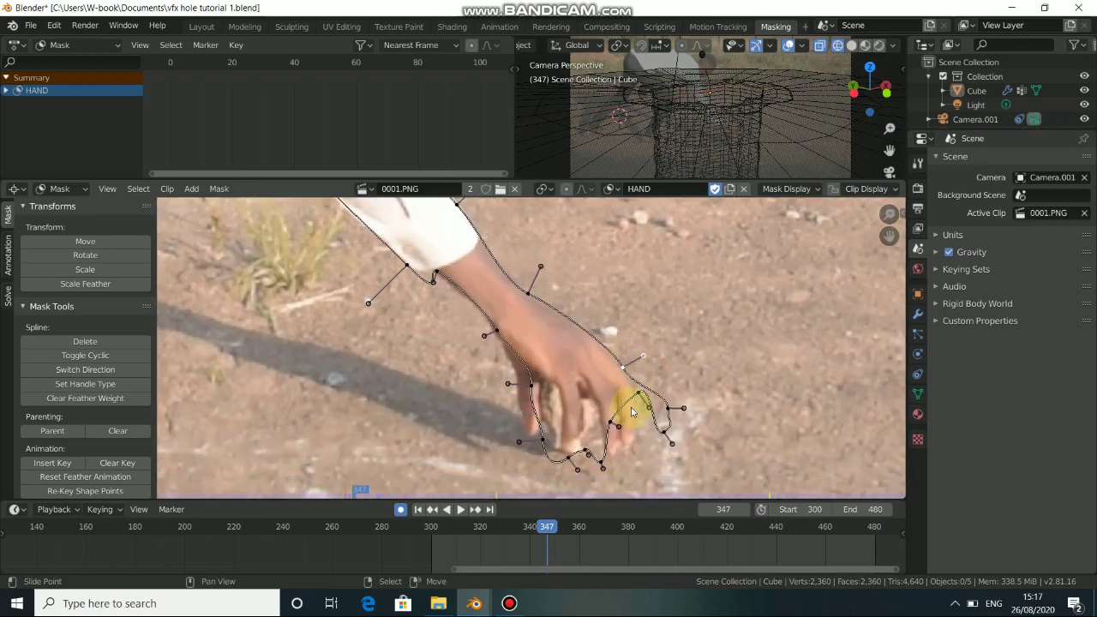
middle_click_drag(610, 363, 570, 287)
left_click_drag(574, 368, 599, 349)
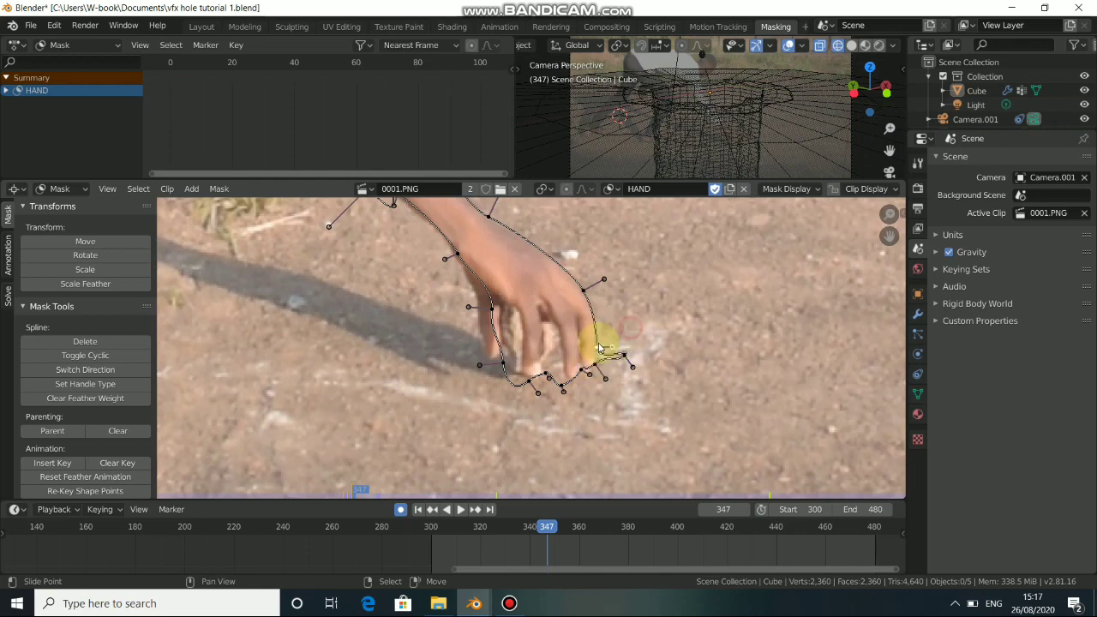
middle_click_drag(493, 356, 564, 338)
left_click_drag(567, 291, 556, 290)
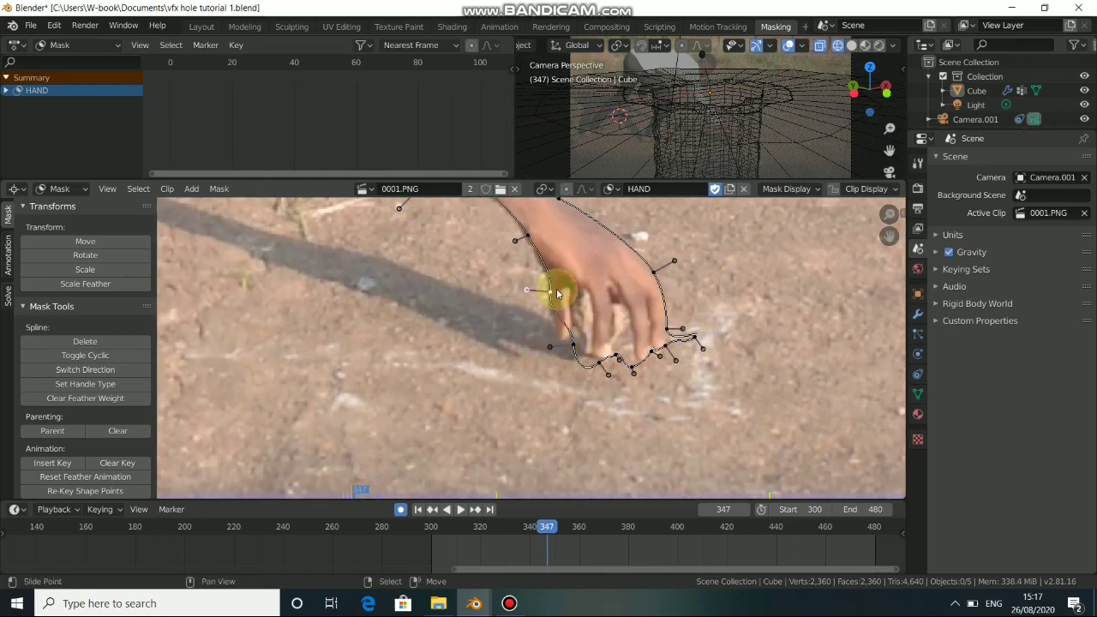
left_click_drag(575, 344, 682, 340)
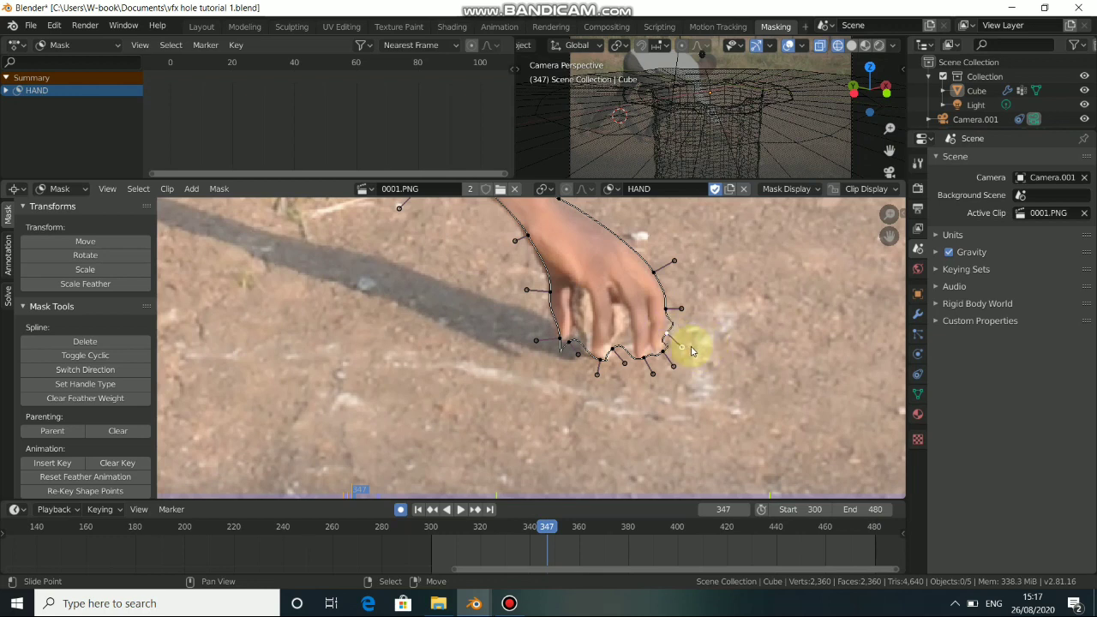
mouse_move(667, 323)
left_mouse_down()
mouse_move(666, 295)
mouse_move(674, 343)
left_mouse_up()
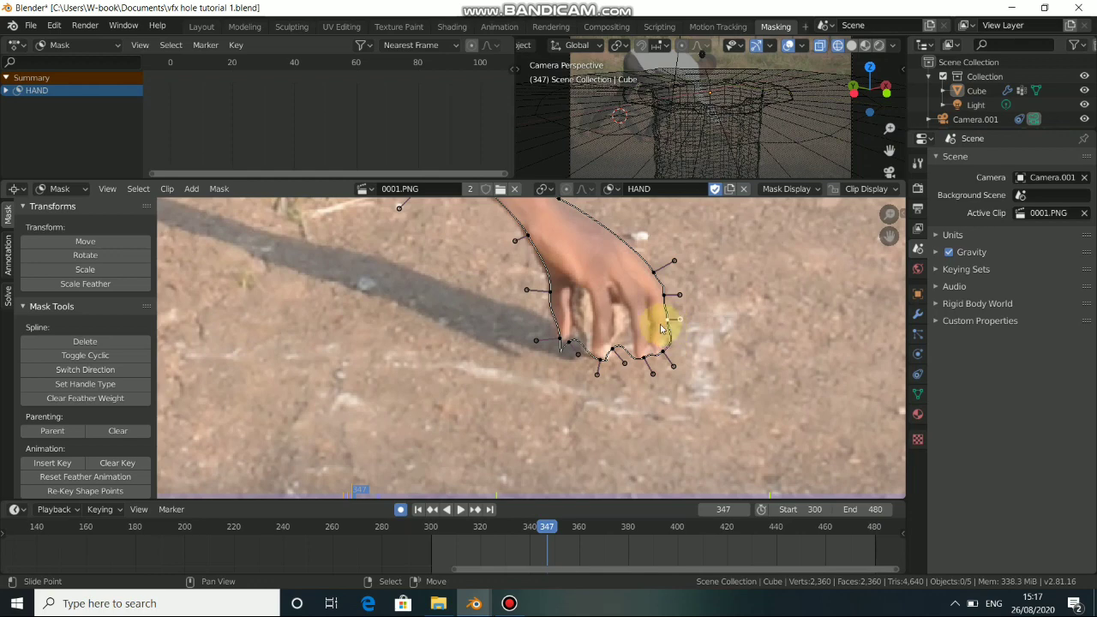
Step: Adjust the mask points along the edges of the upper sleeve to match frame 347
scroll(661, 328, "down", 4)
scroll(416, 286, "up", 1)
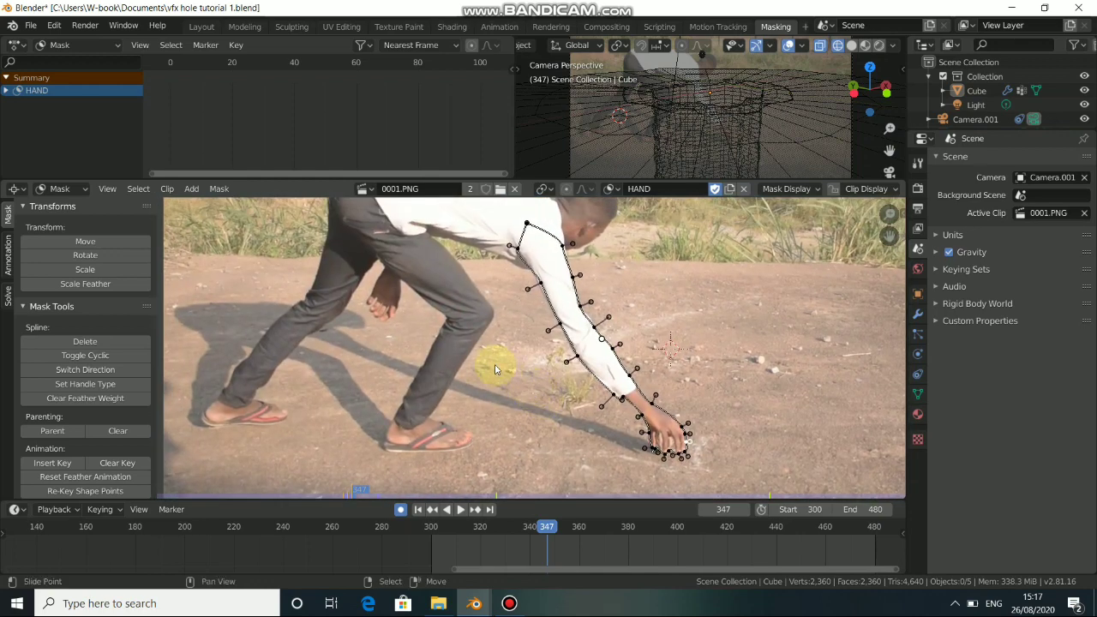
middle_click_drag(527, 336, 502, 389)
scroll(514, 332, "up", 4)
middle_click_drag(498, 317, 535, 356)
left_click_drag(535, 355, 531, 356)
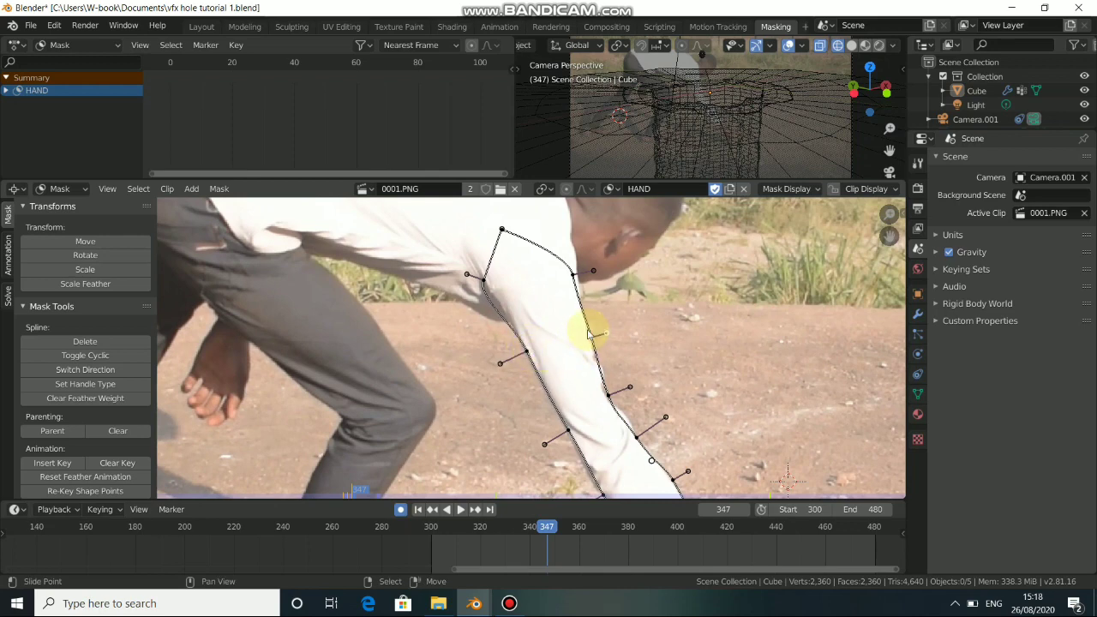
Step: Nudge the mask point on the outer forearm just below the elbow onto the sleeve edge on frame 347
middle_click_drag(604, 388, 563, 320)
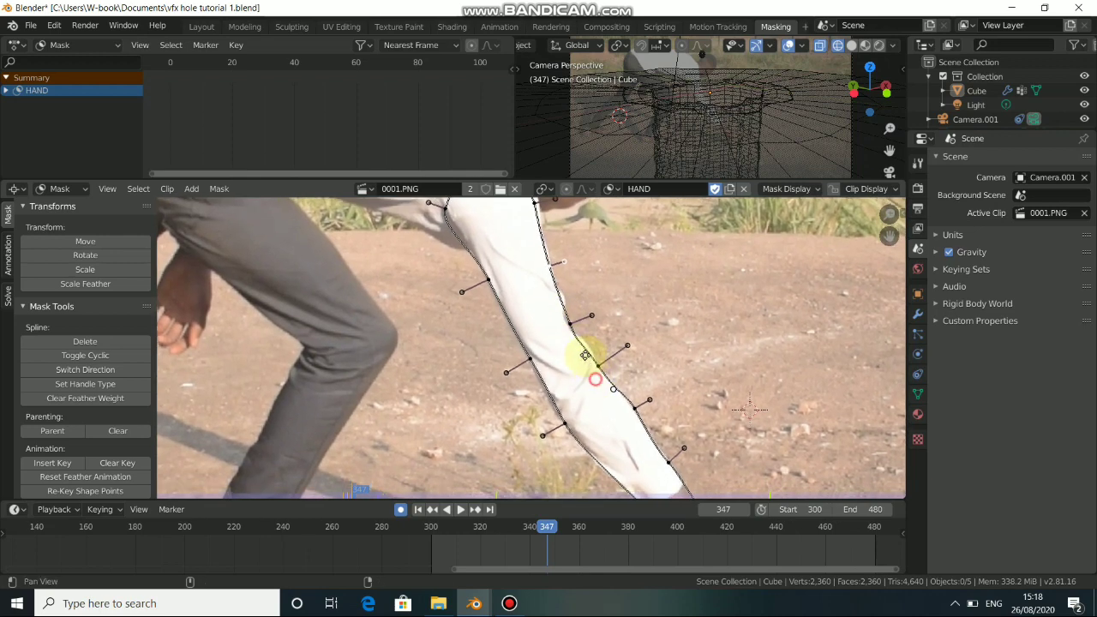
middle_click_drag(610, 395, 587, 360)
scroll(588, 362, "down", 1)
scroll(589, 364, "down", 1)
scroll(595, 377, "up", 4)
middle_click_drag(635, 390, 599, 350)
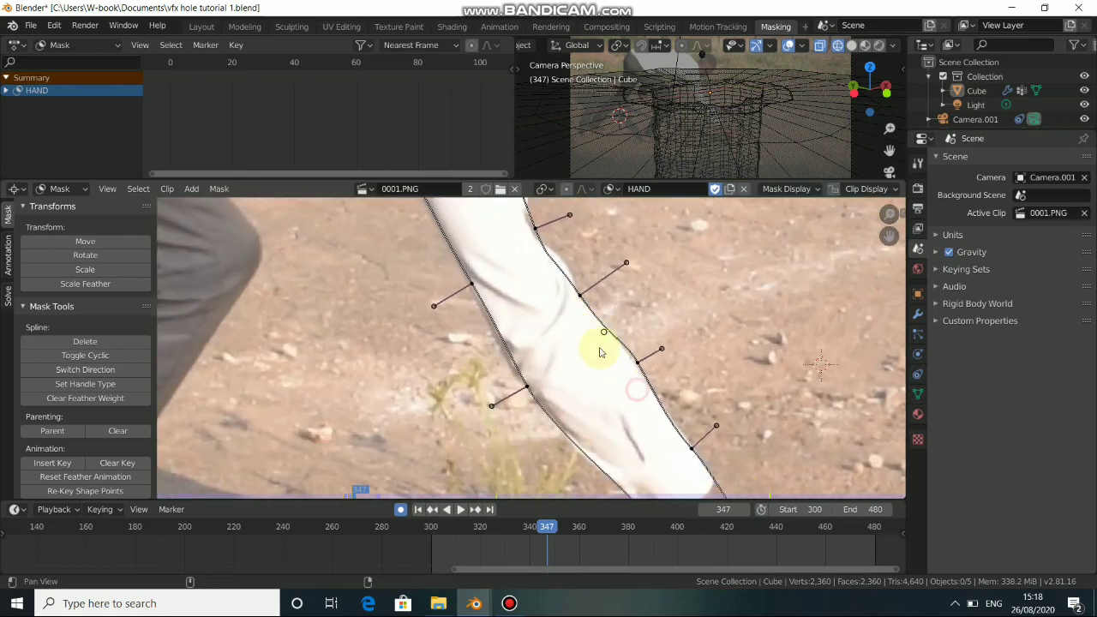
left_click(637, 363)
left_click_drag(637, 364, 639, 366)
scroll(638, 372, "down", 6)
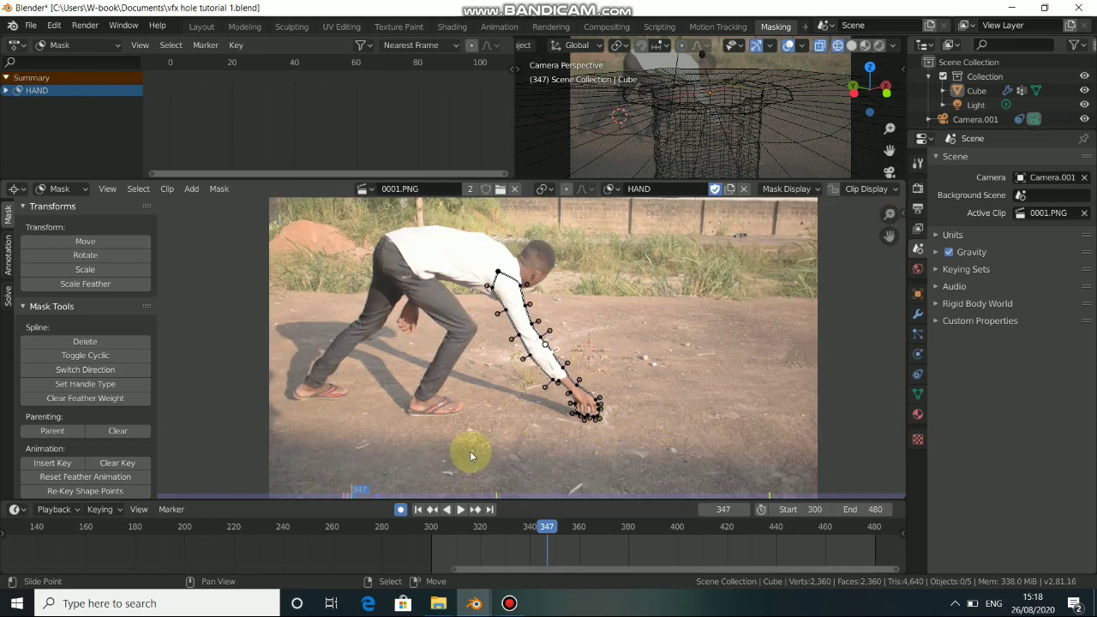
left_click(401, 510)
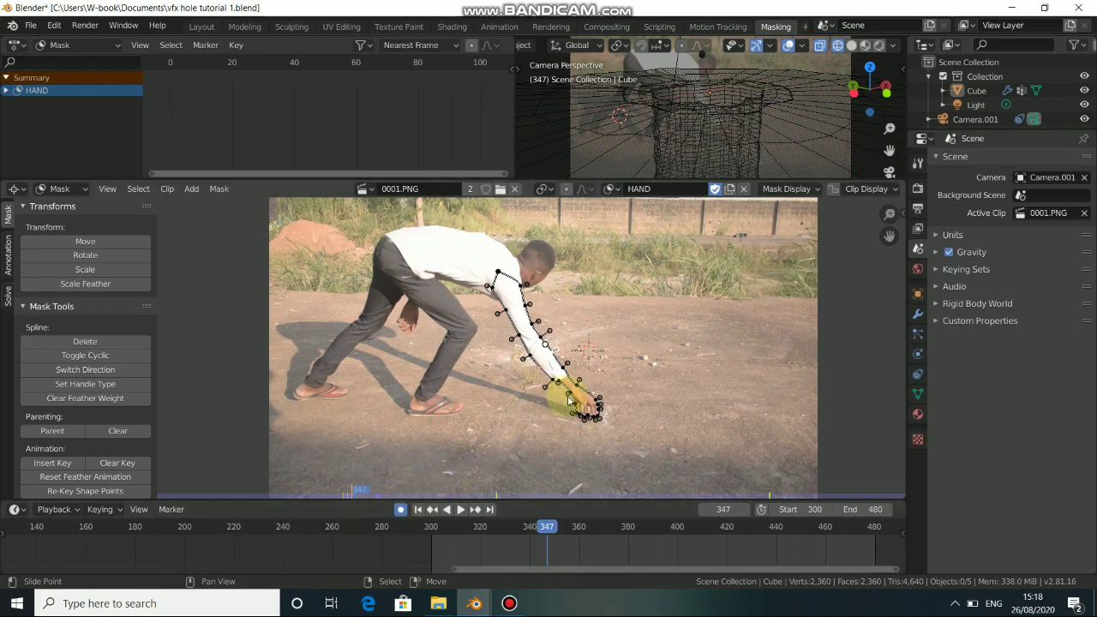
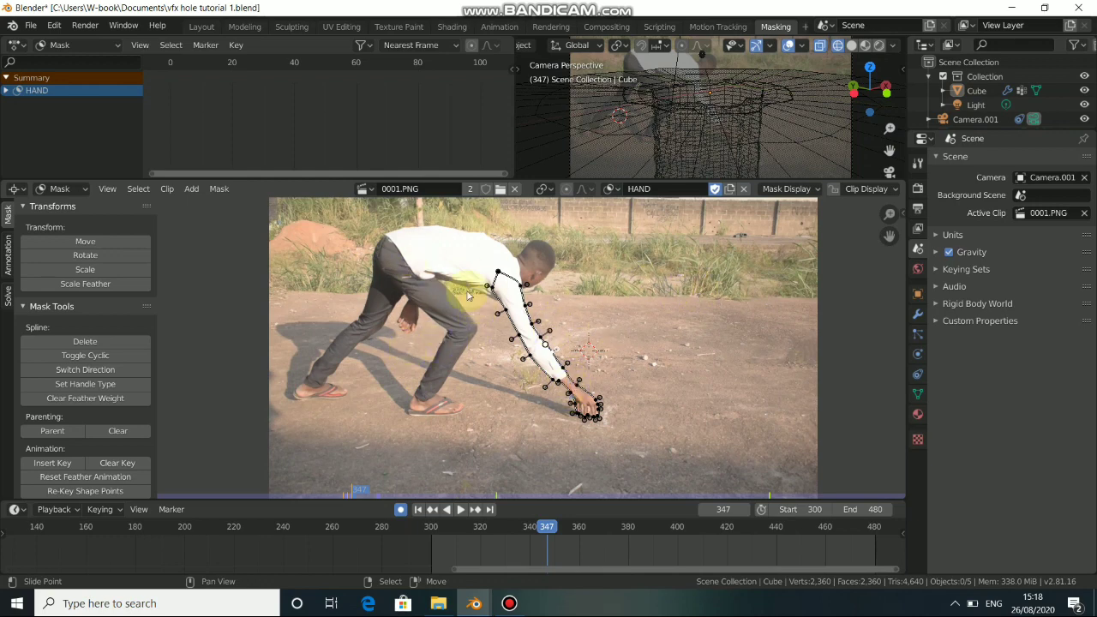
Step: Create a new mask alongside HAND and rename it LEG
left_click(728, 188)
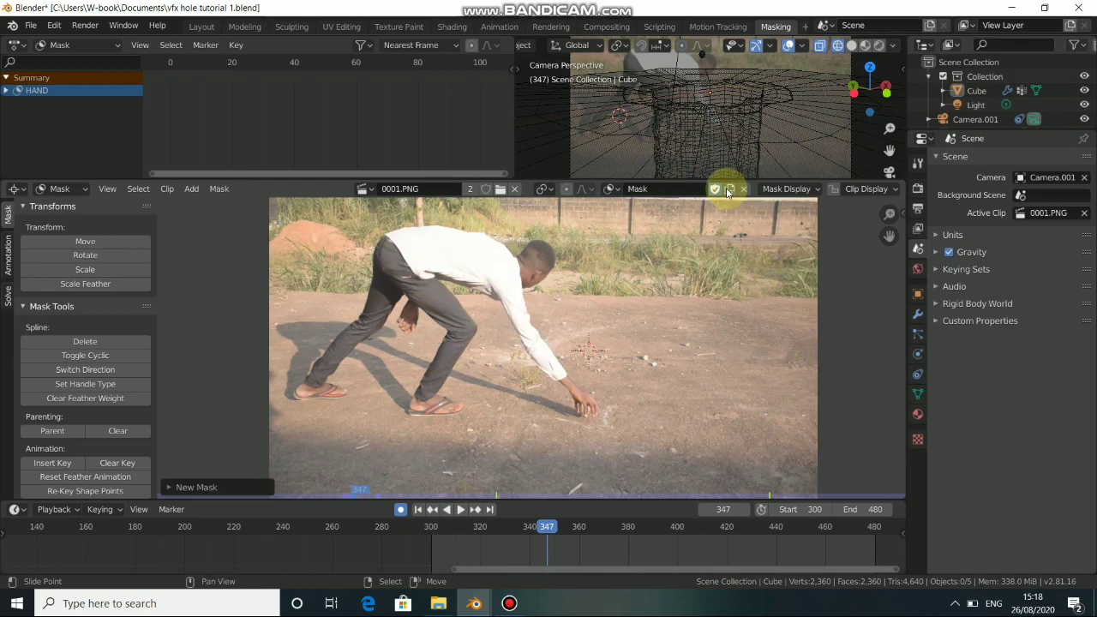
left_click(611, 188)
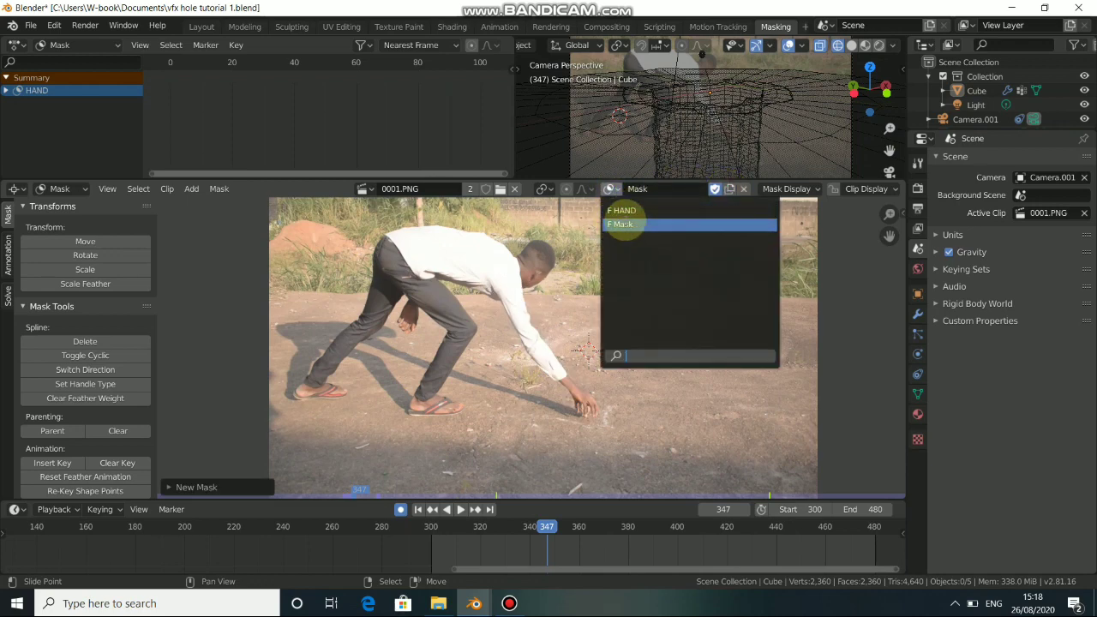
left_click(631, 226)
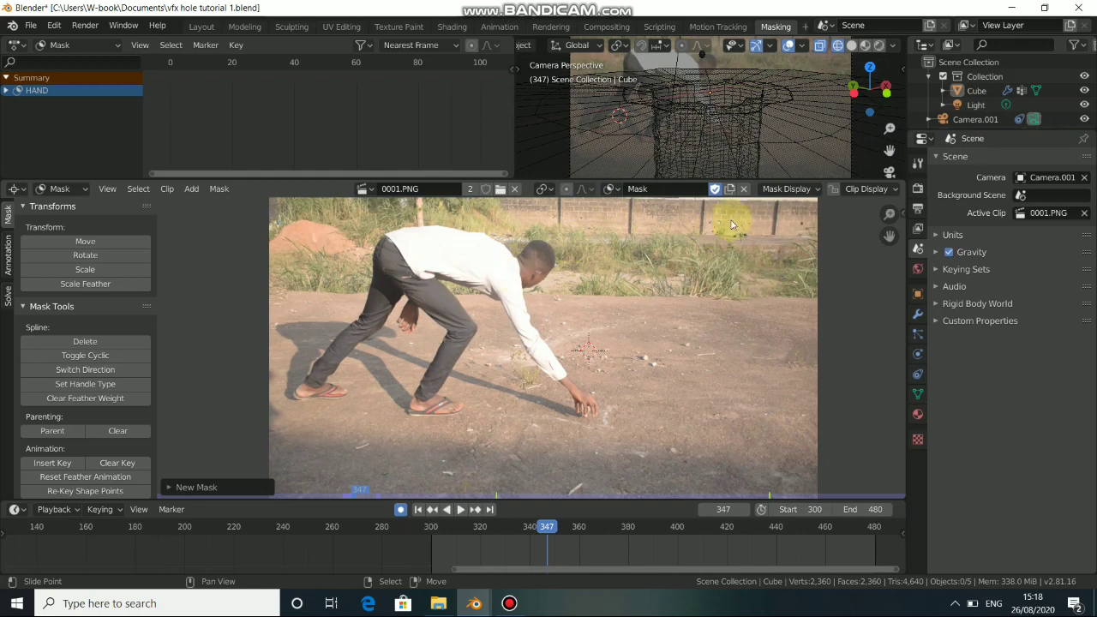
double_click(656, 192)
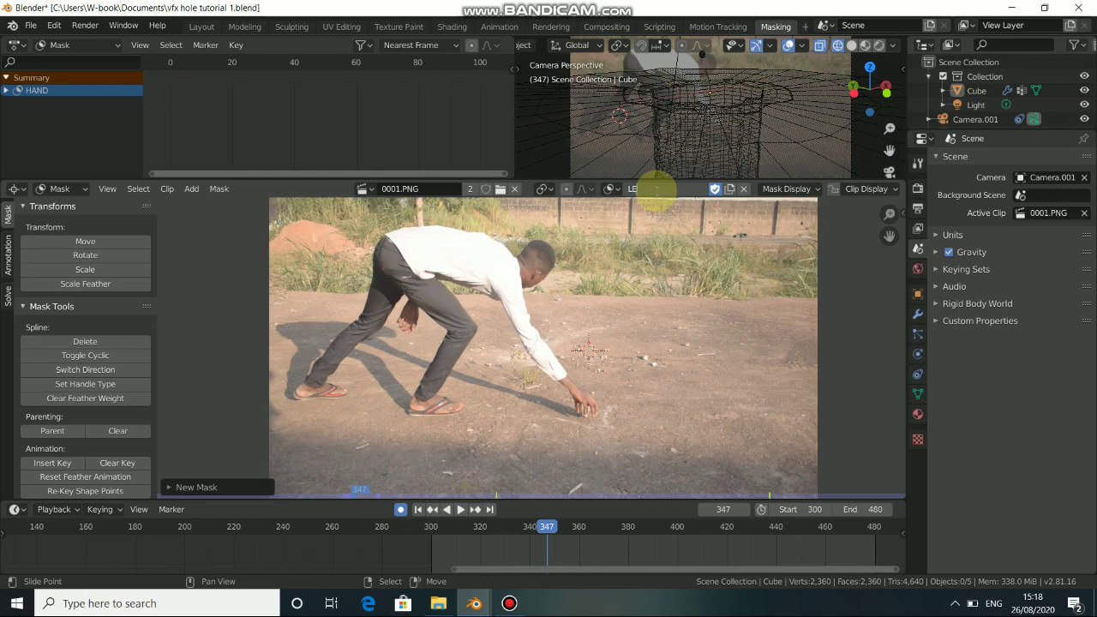
type("LEG")
key("Return")
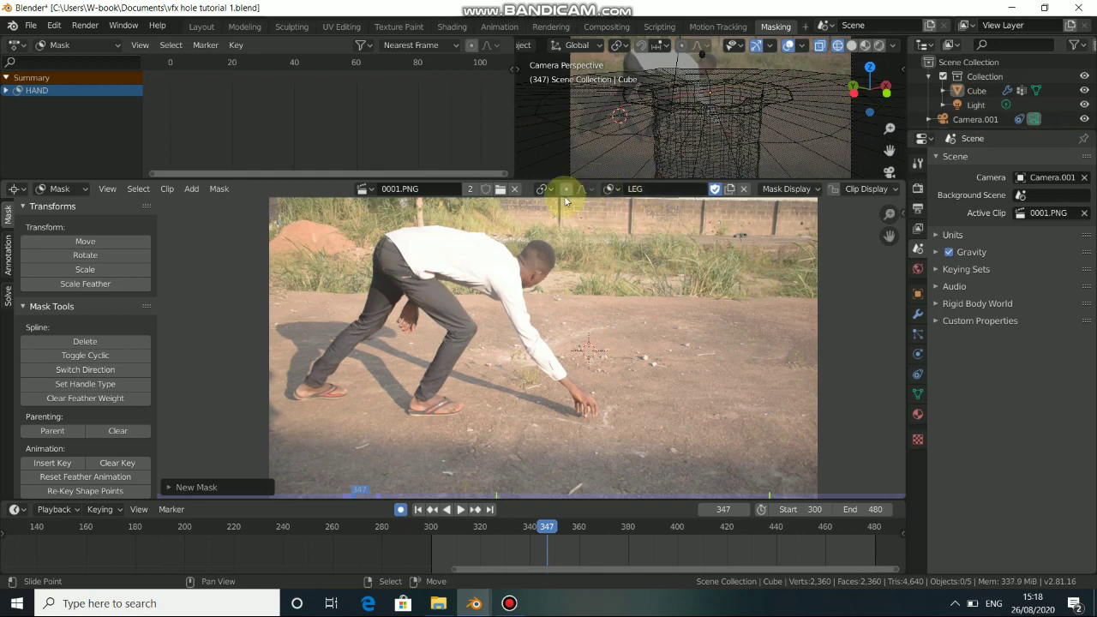
Step: Toggle automatic keyframing in preparation for outlining the man's front leg with the LEG mask
scroll(502, 386, "up", 5)
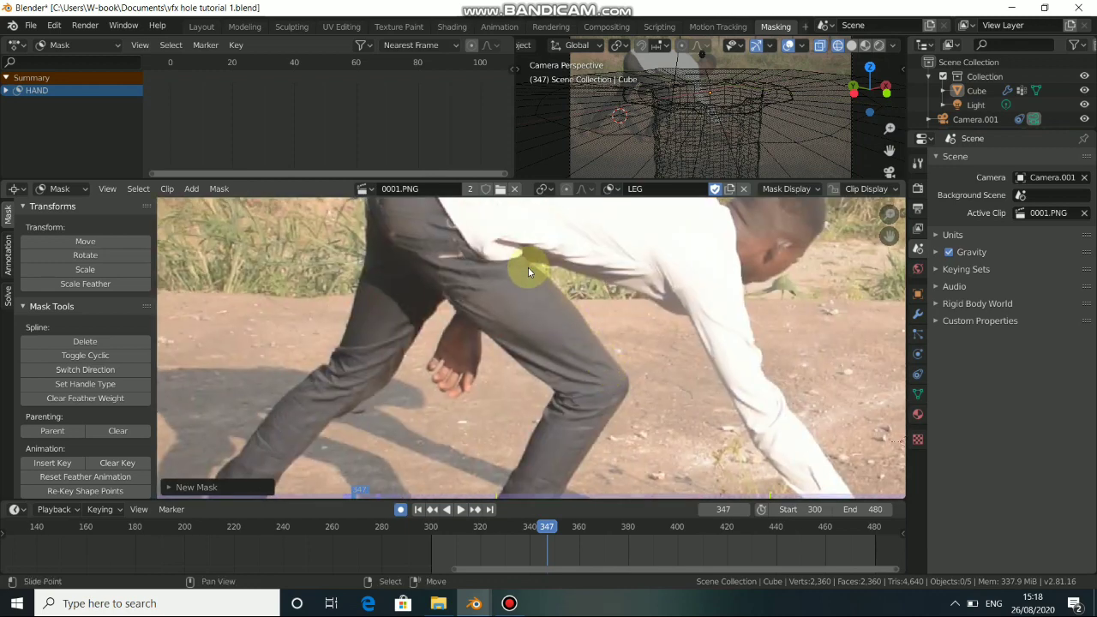
middle_click_drag(536, 279, 527, 266)
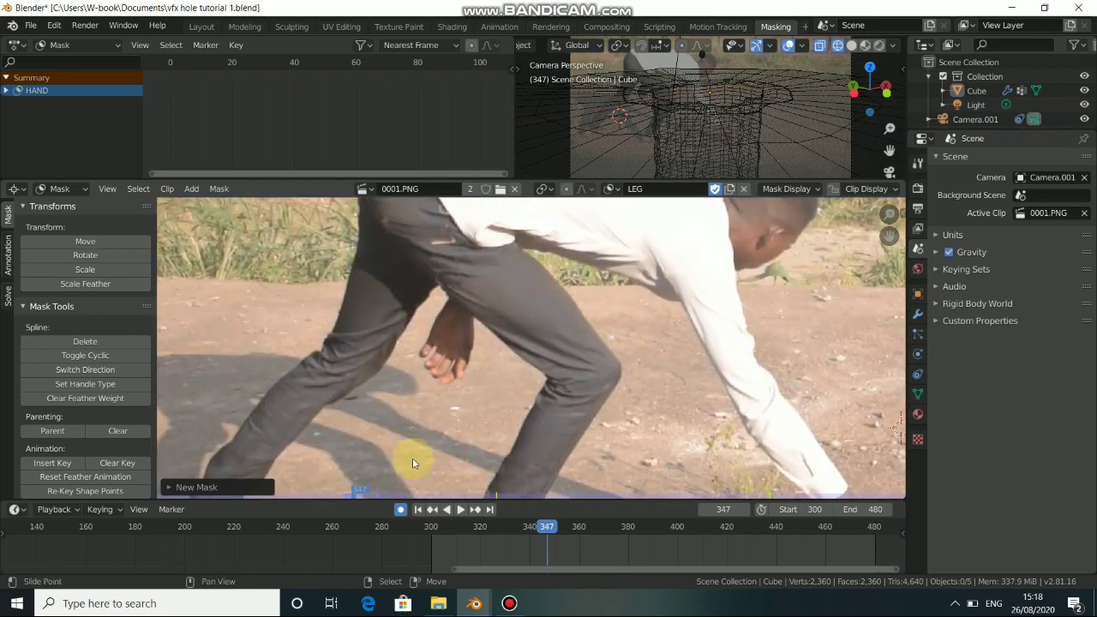
left_click(400, 509)
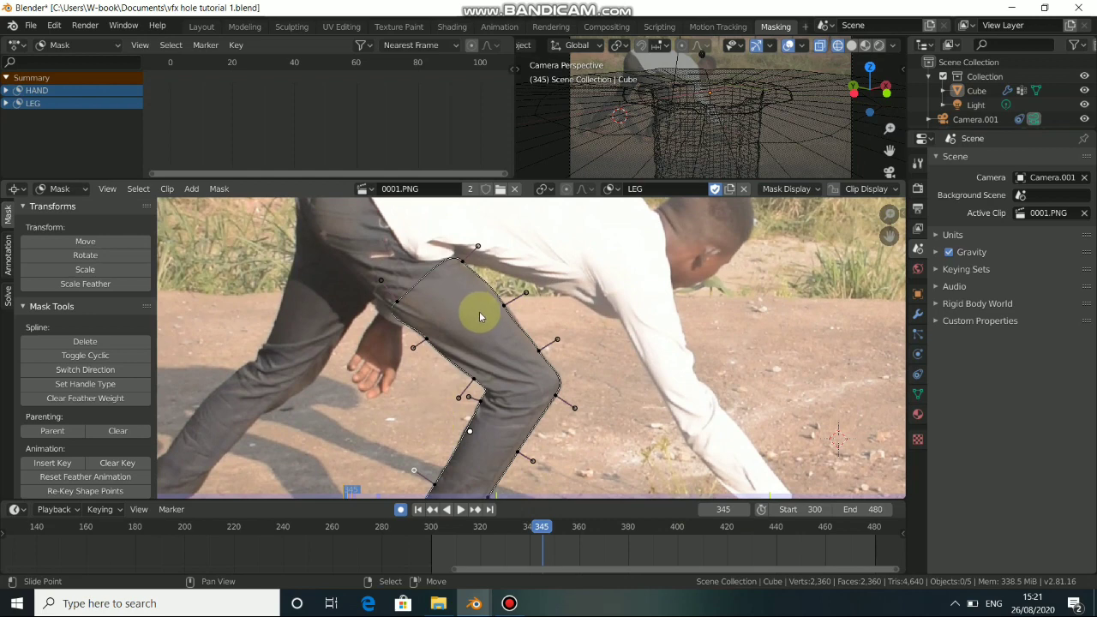
Step: Turn on the mask overlay in Combined mode and inspect the front leg cut out by the LEG mask
scroll(514, 371, "down", 3)
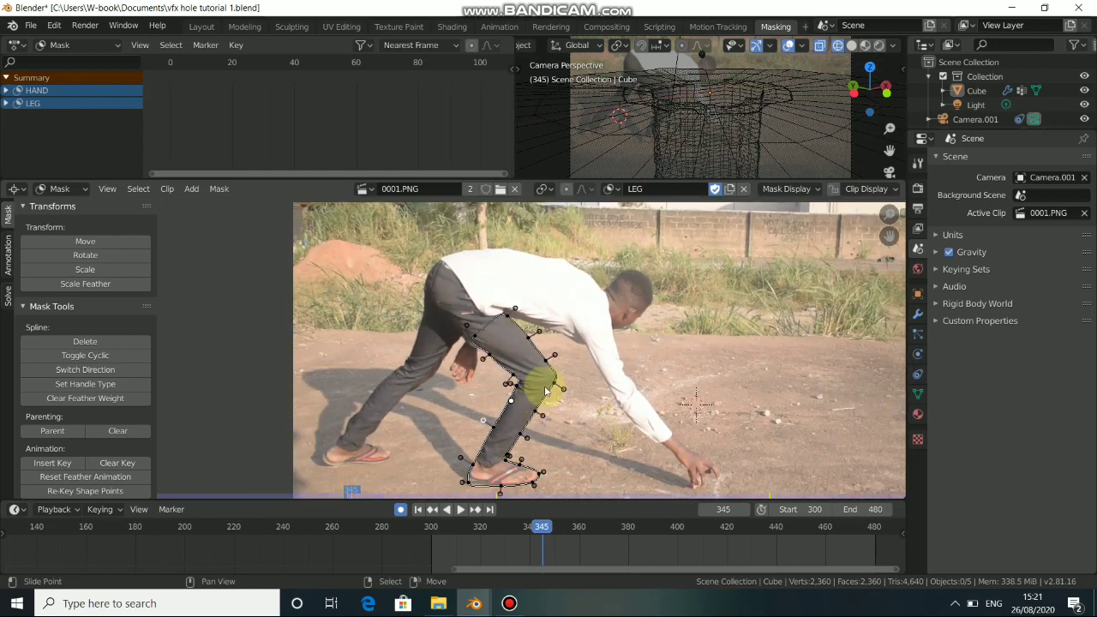
middle_click_drag(558, 372, 563, 319)
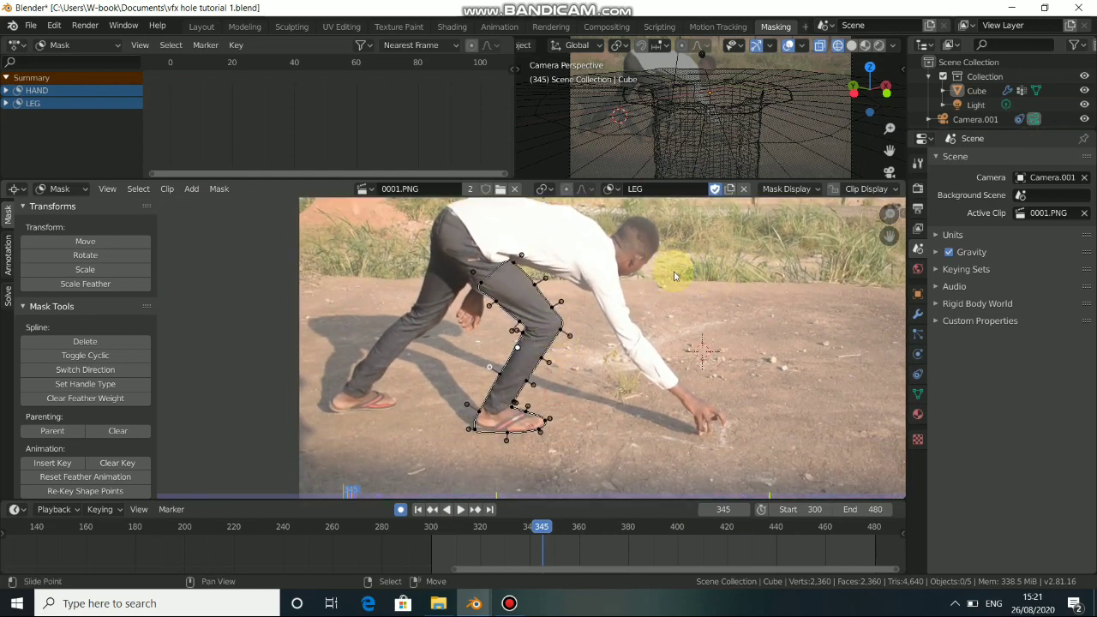
left_click(776, 190)
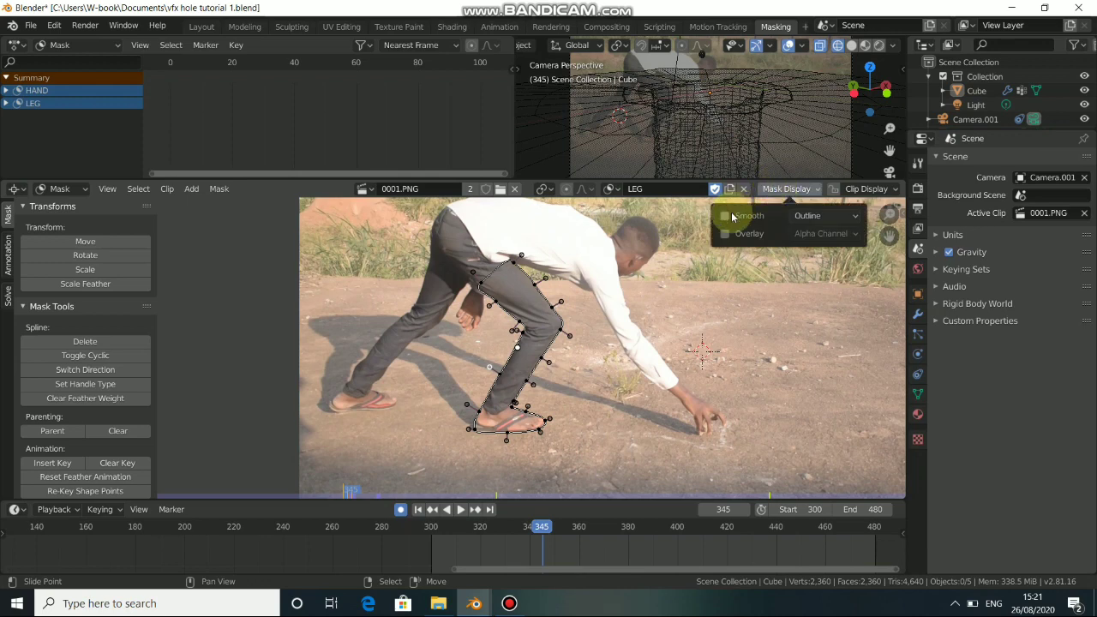
left_click(724, 234)
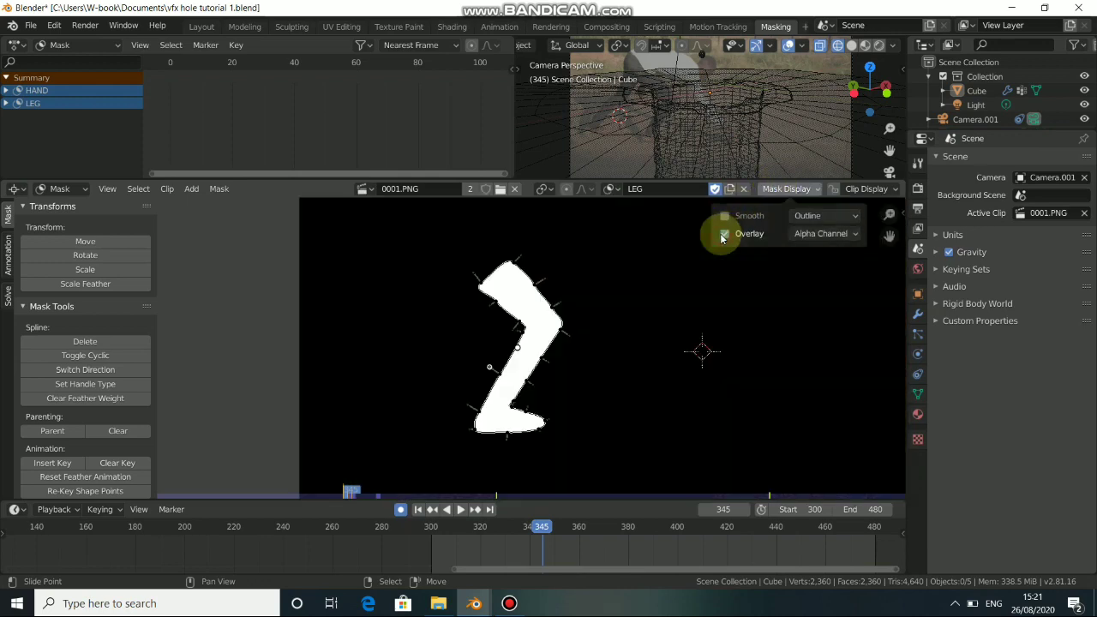
left_click(821, 234)
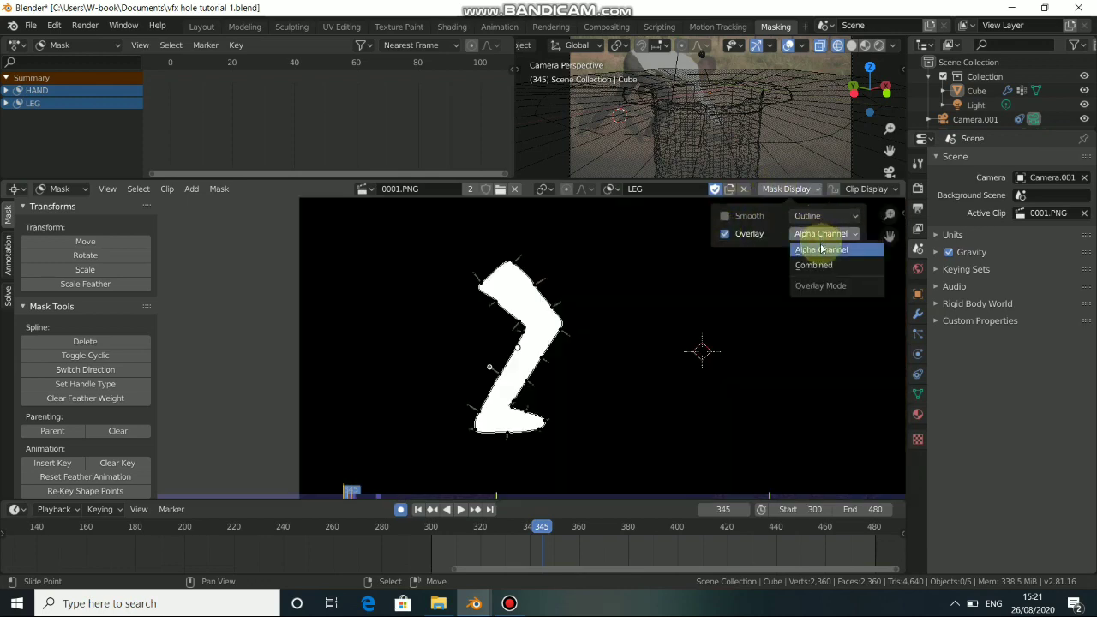
left_click(818, 264)
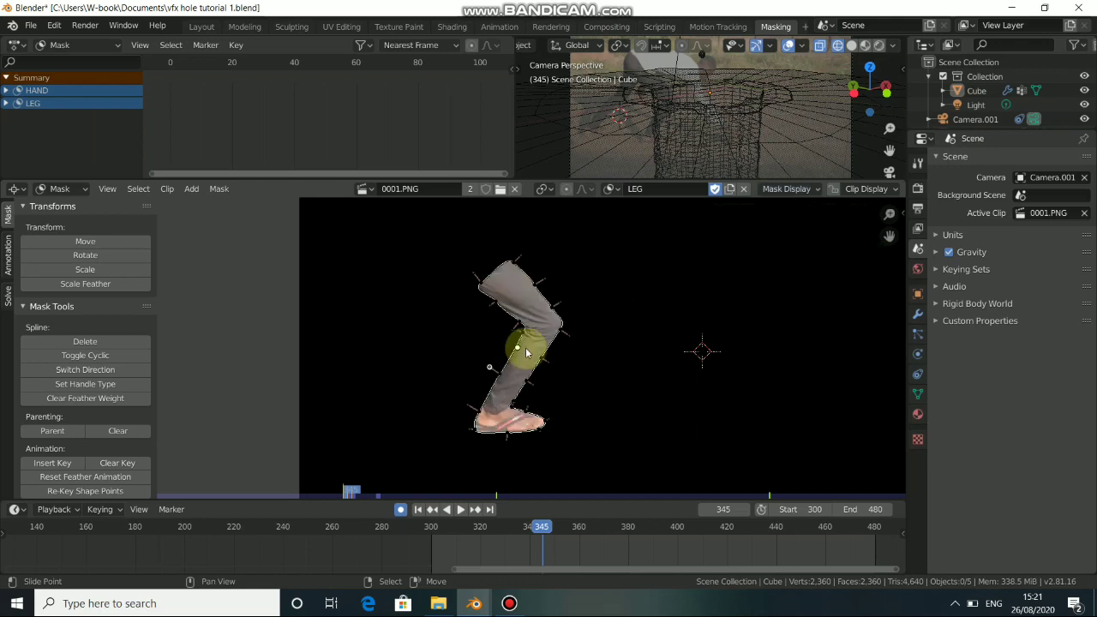
scroll(586, 413, "down", 3)
scroll(555, 408, "up", 2)
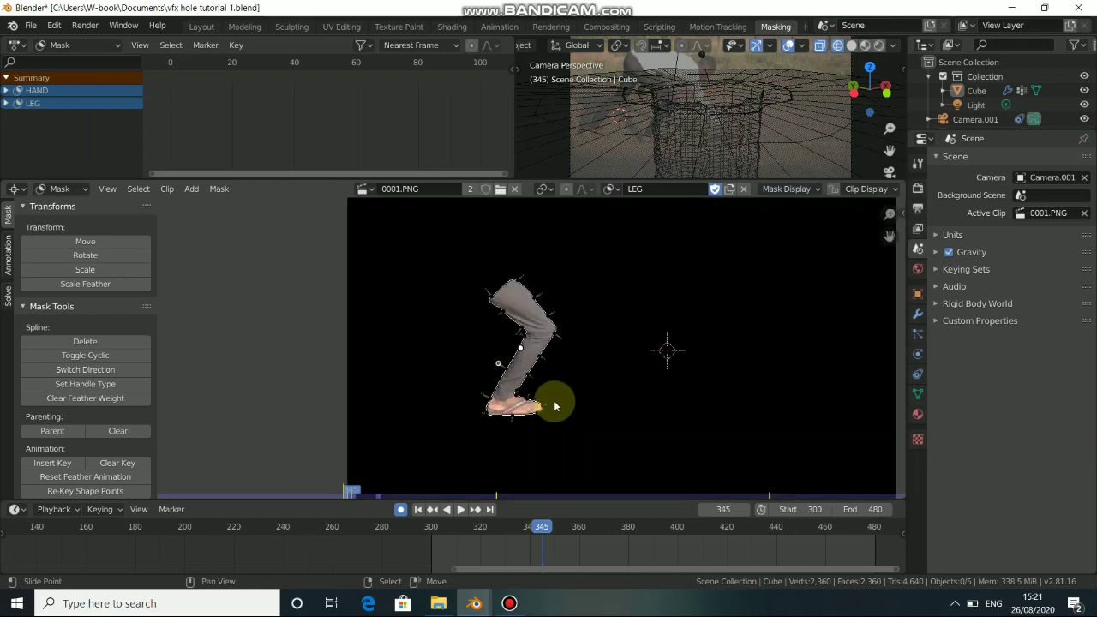
Step: Turn off the mask overlay so the full footage is displayed with the LEG mask outline
left_click(777, 194)
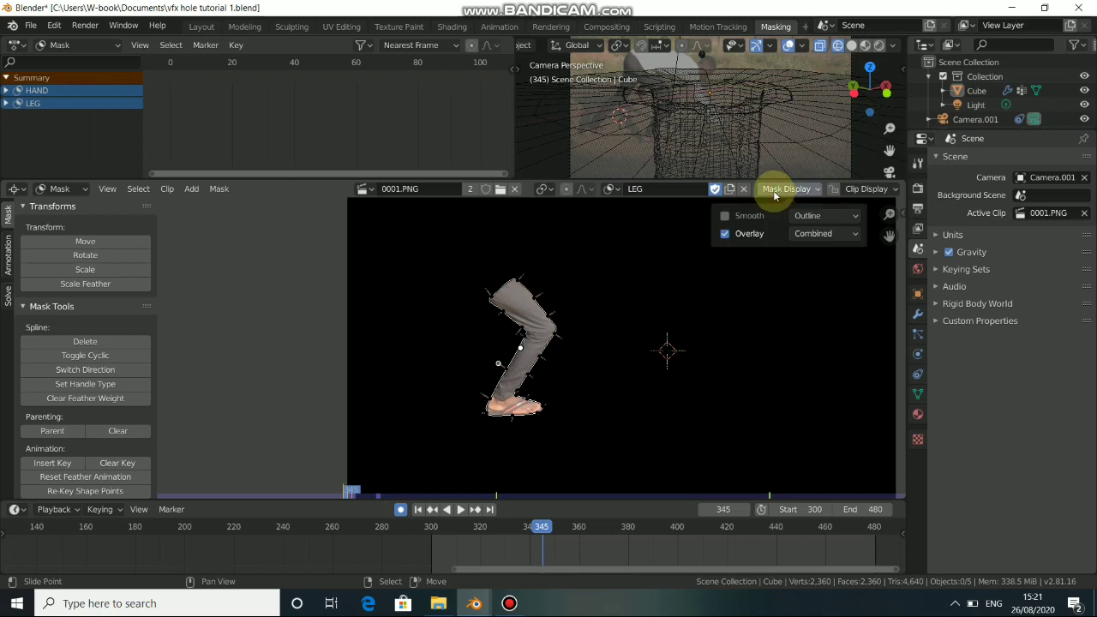
left_click(729, 234)
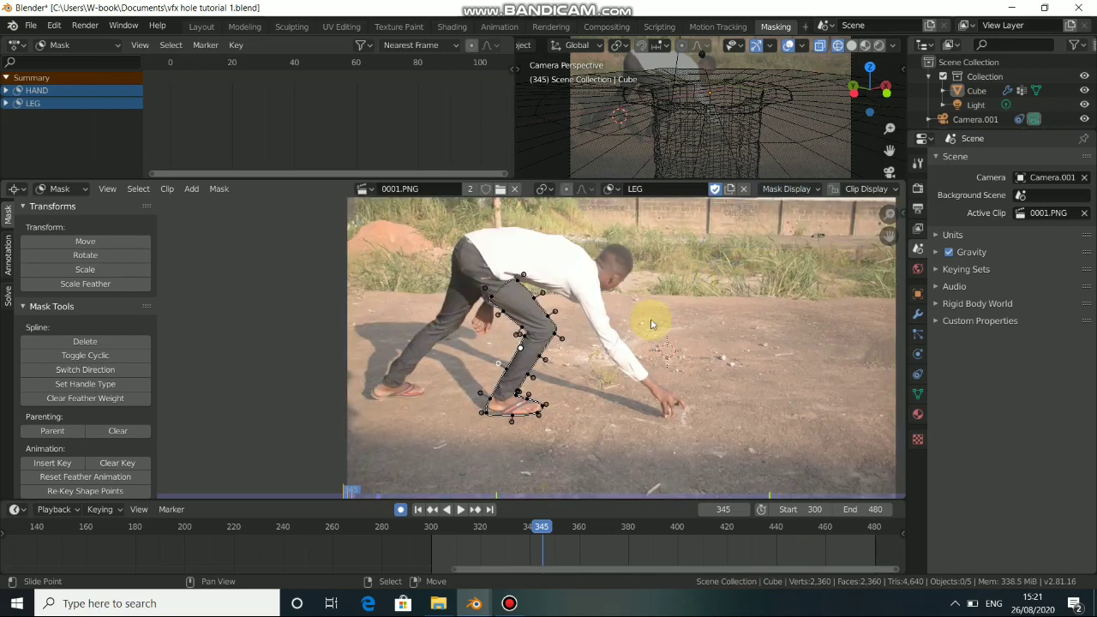
scroll(262, 420, "down", 1)
right_click(263, 416, "shift")
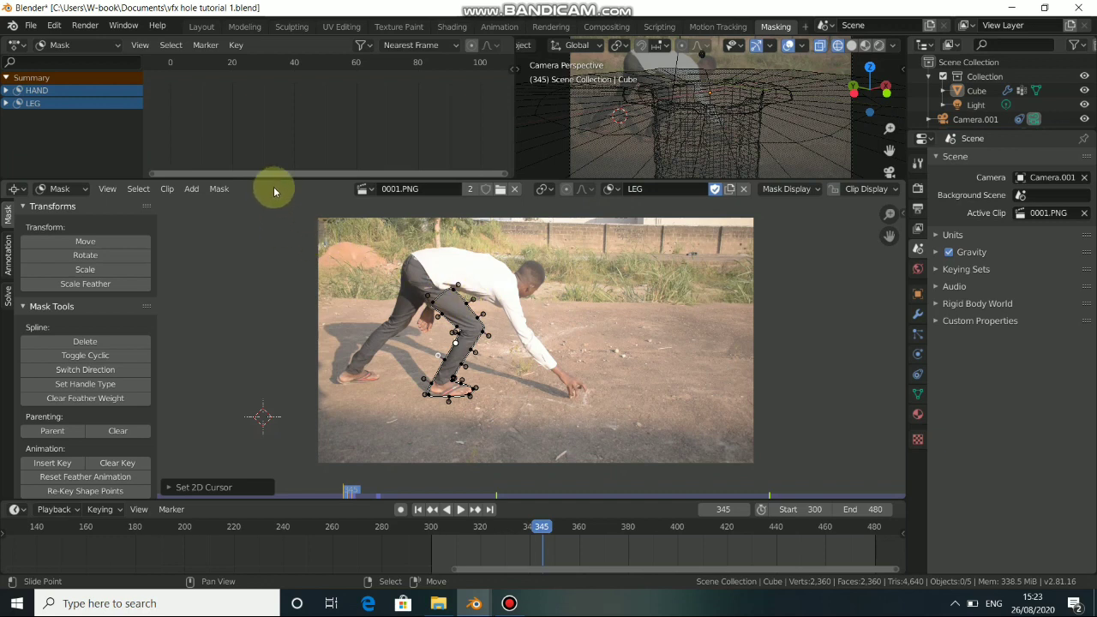
Step: Render frame 345 as a still image, check the whole hole render and minimise the render window
left_click(86, 26)
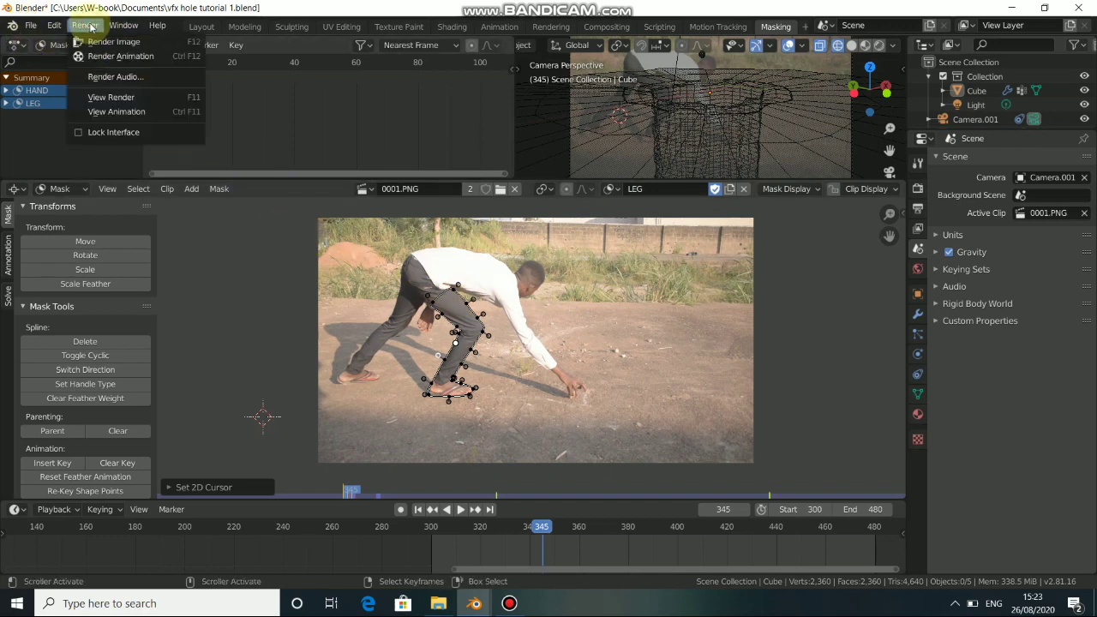
left_click(83, 26)
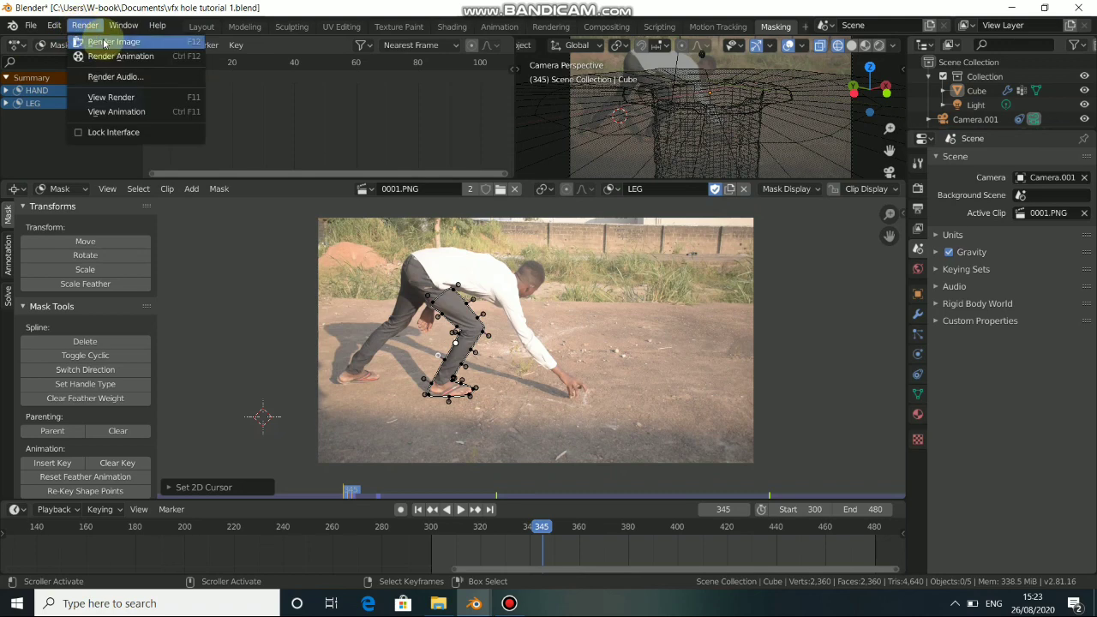
left_click(103, 42)
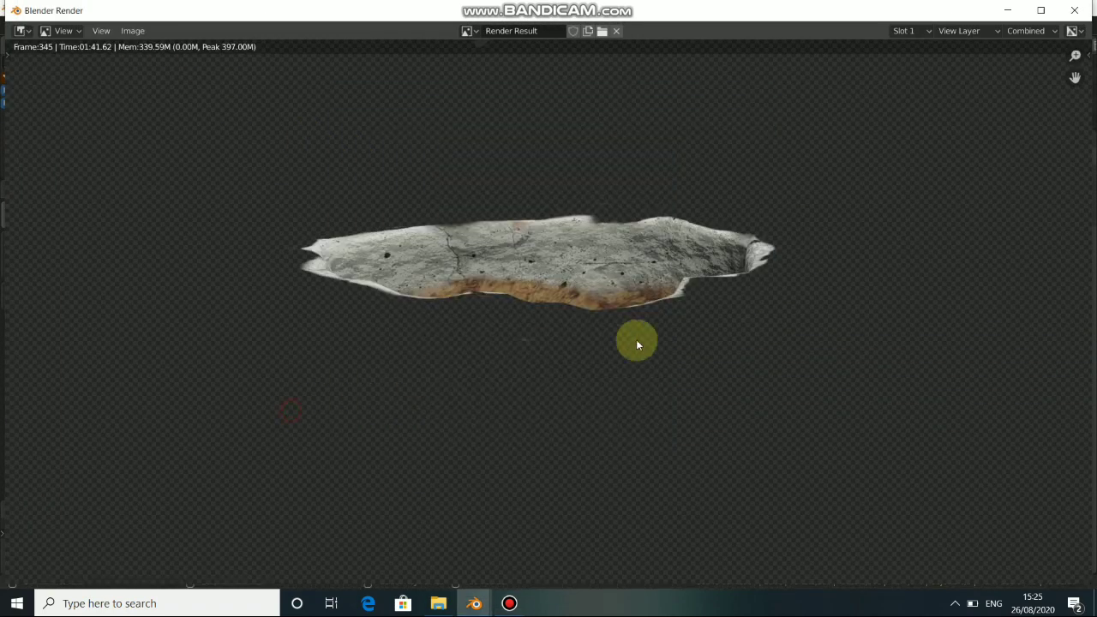
scroll(748, 320, "down", 4)
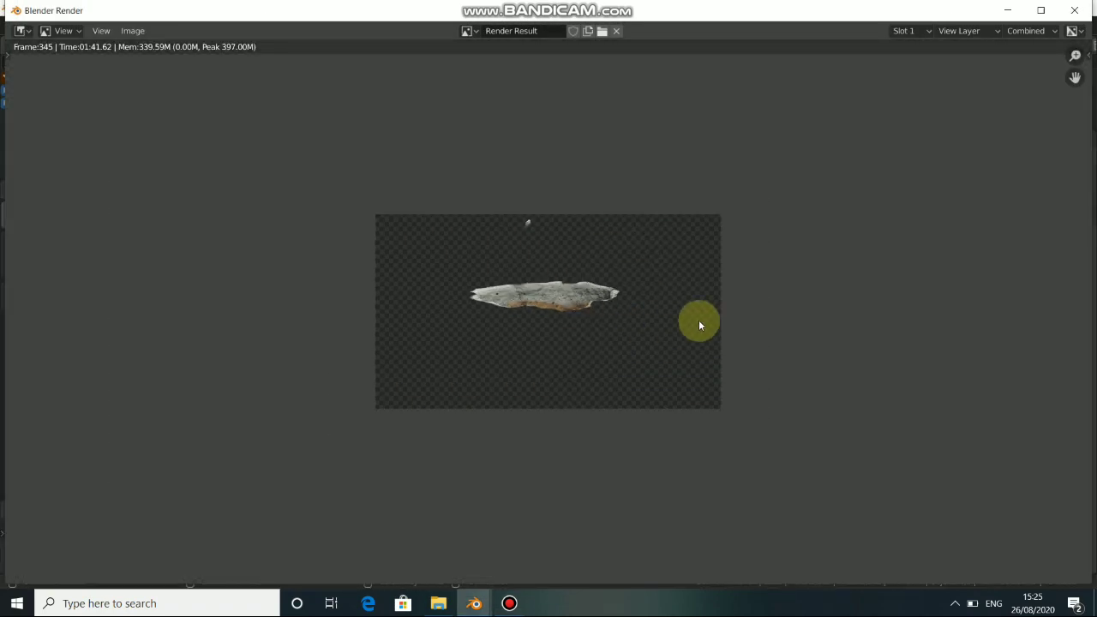
left_click(1007, 10)
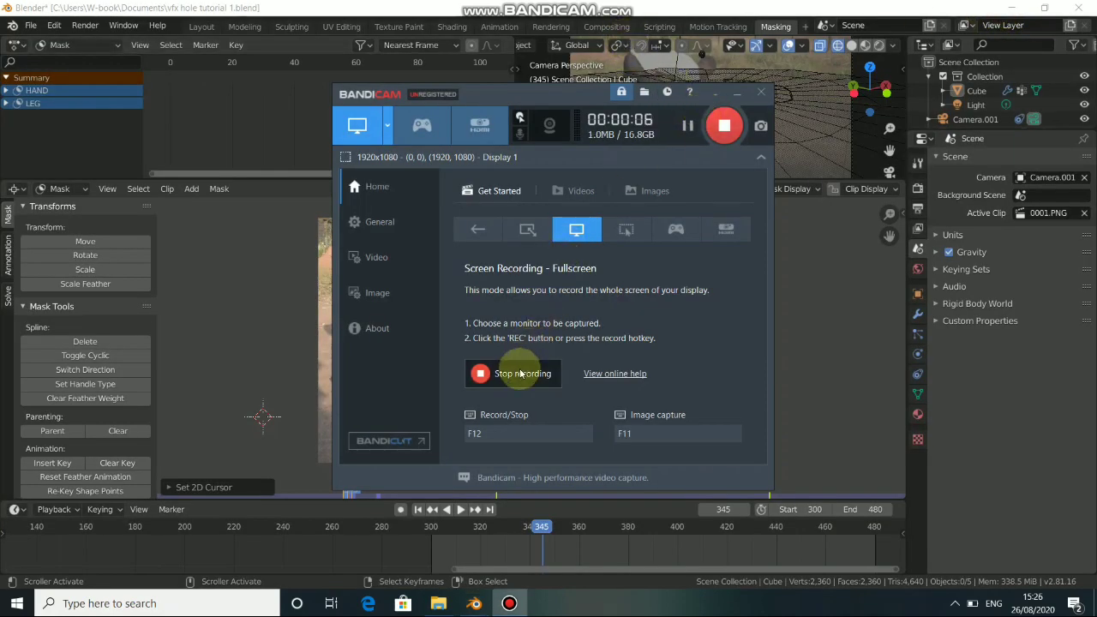
Step: Switch to the Compositing workspace and enable compositing nodes with the sidebar hidden
left_click(312, 311)
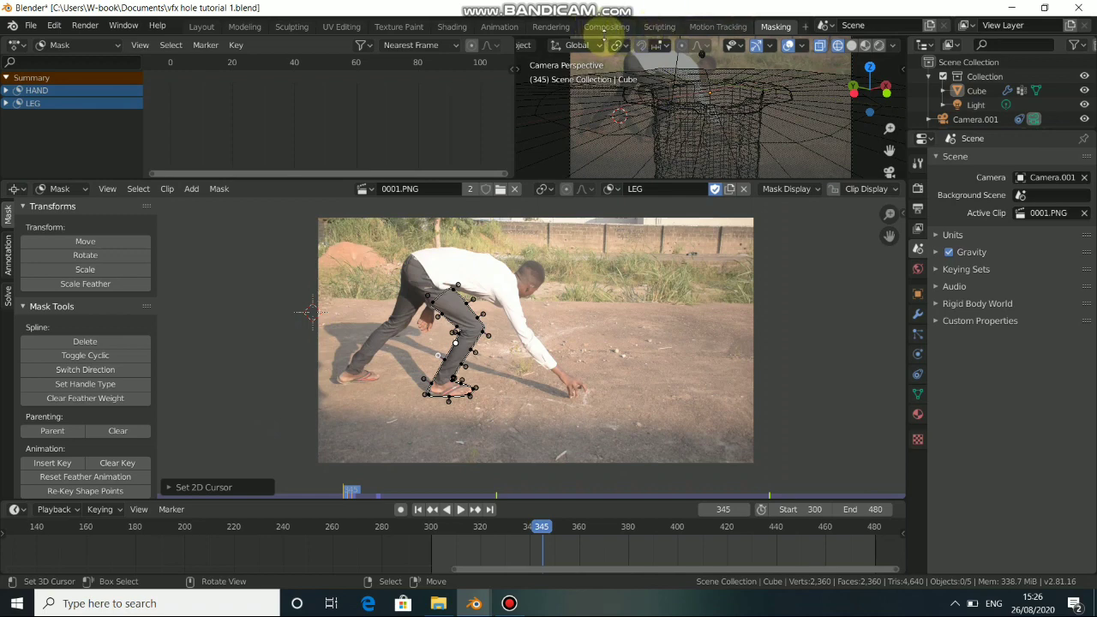
left_click(595, 30)
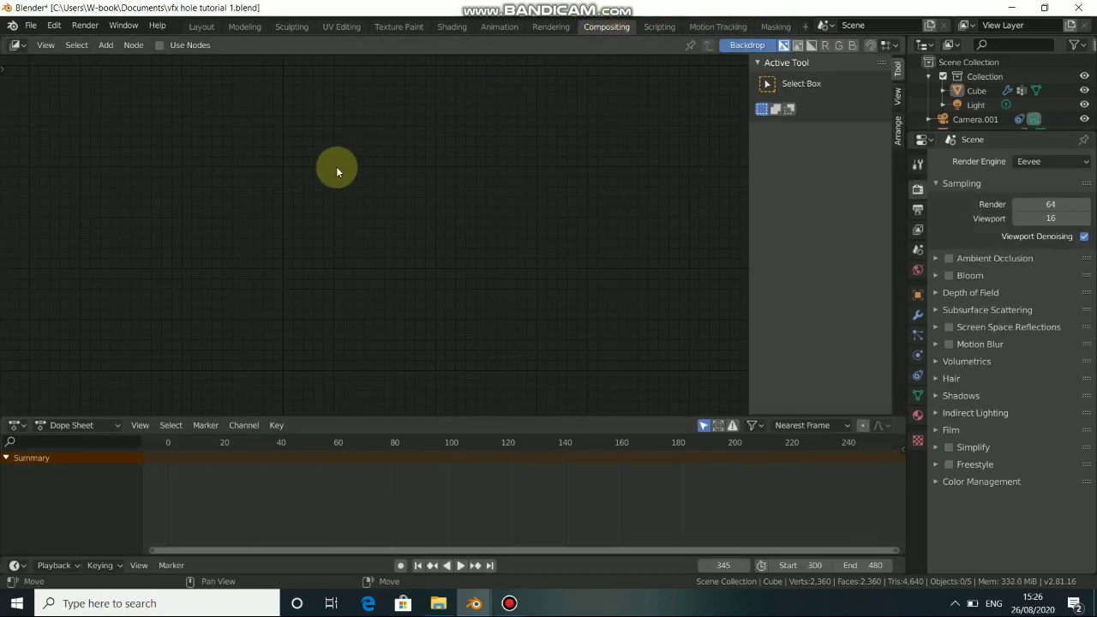
key("n")
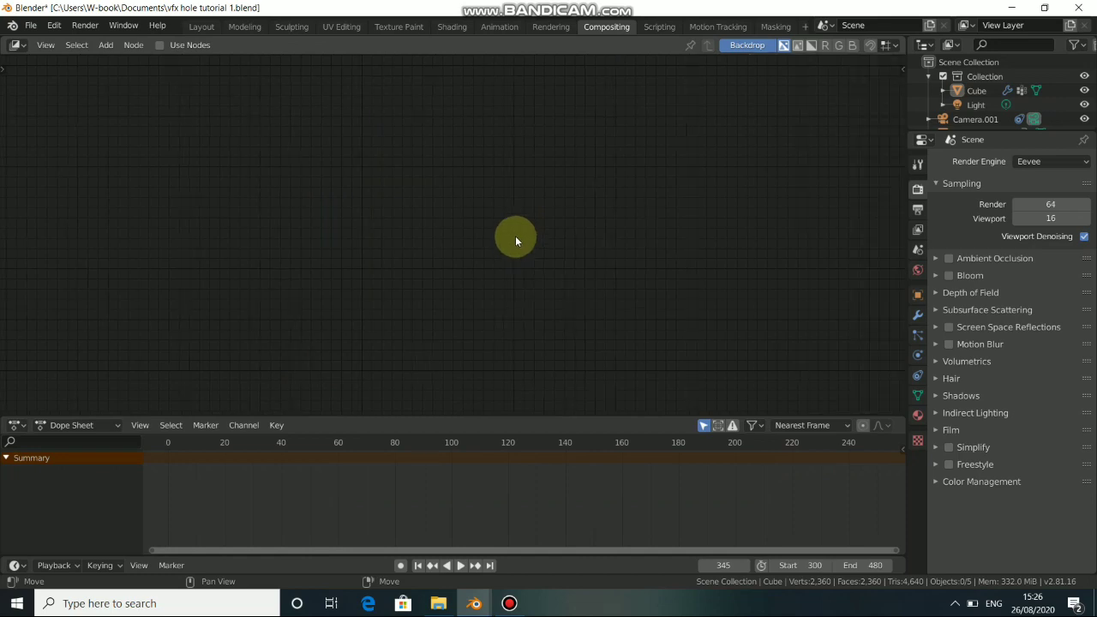
left_click(160, 49)
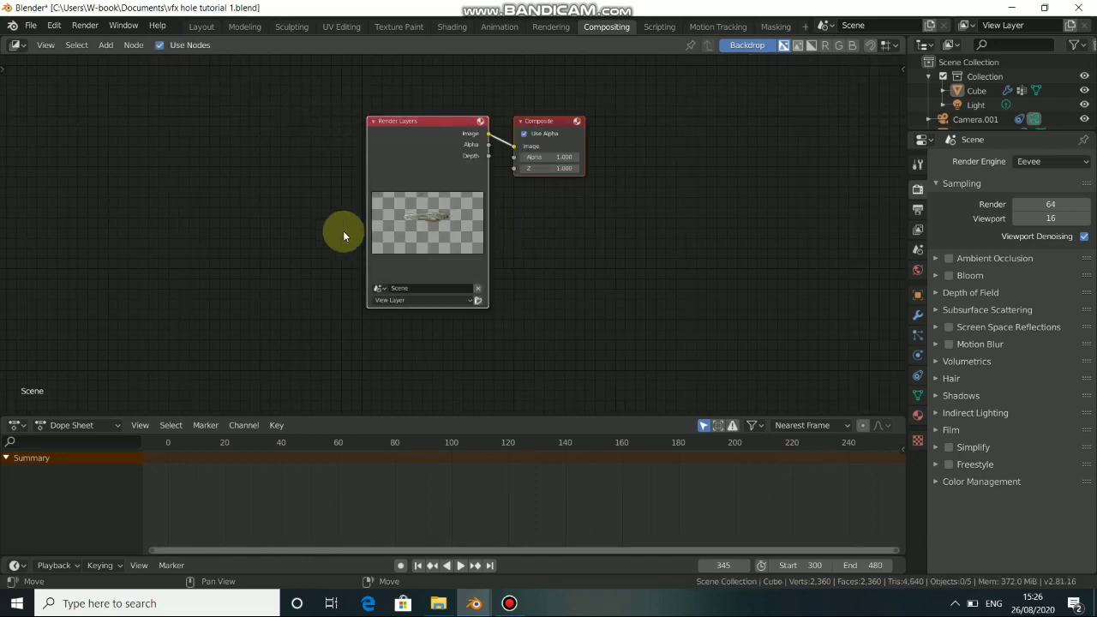
left_click(509, 603)
left_click(509, 603)
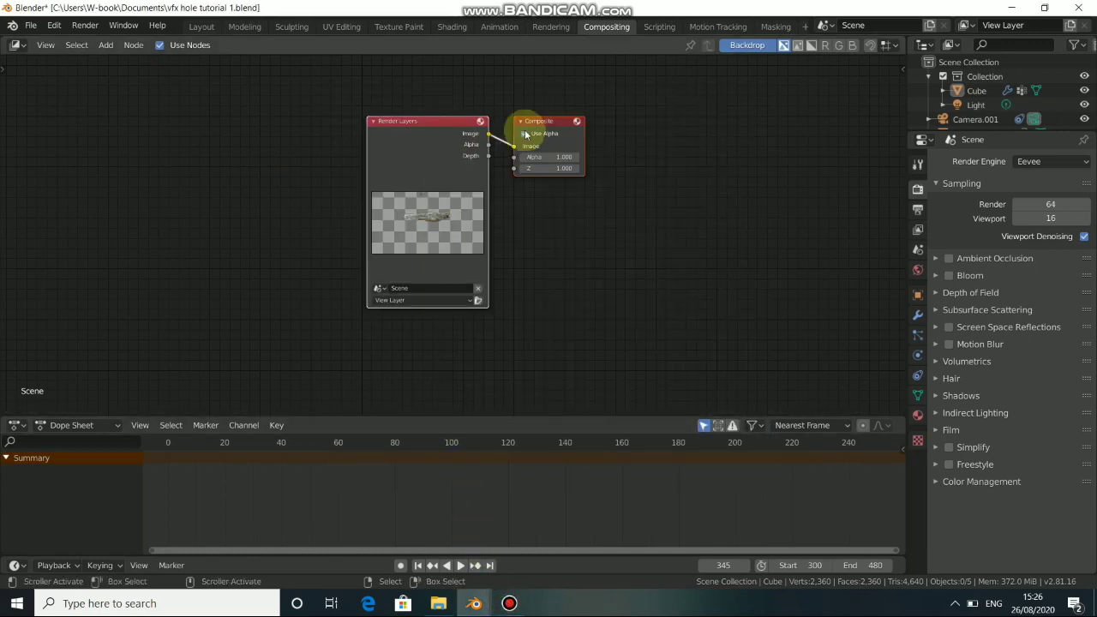
Step: Enlarge the node editor and space the Render Layers and Composite nodes far apart at about the same height
left_click_drag(521, 128, 838, 141)
left_click_drag(493, 176, 163, 236)
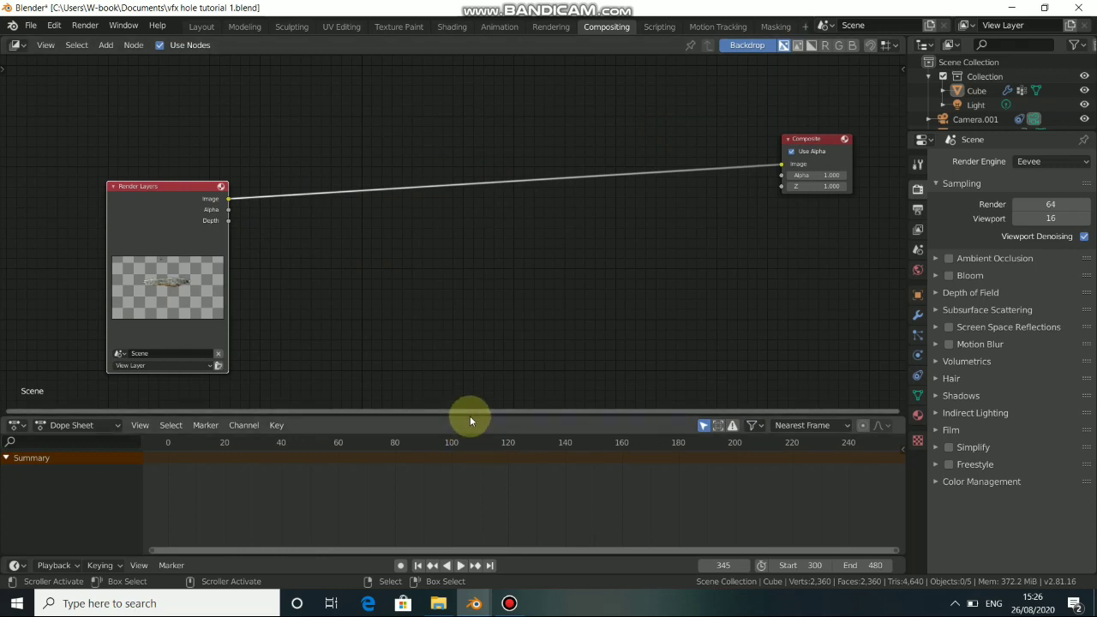
left_click_drag(460, 411, 478, 478)
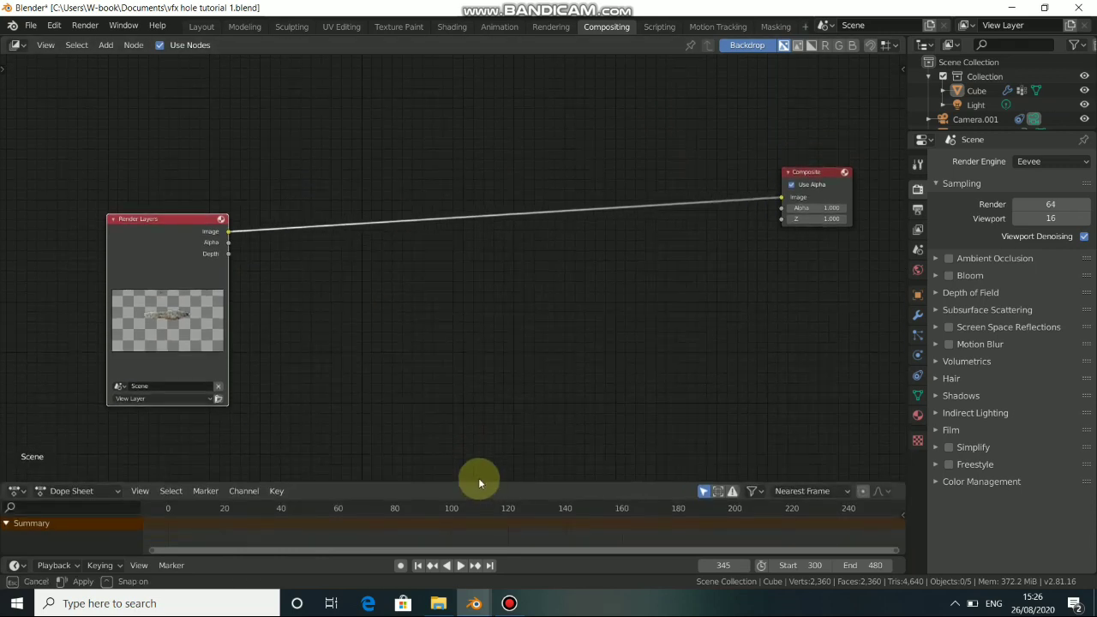
middle_click_drag(725, 516, 788, 519)
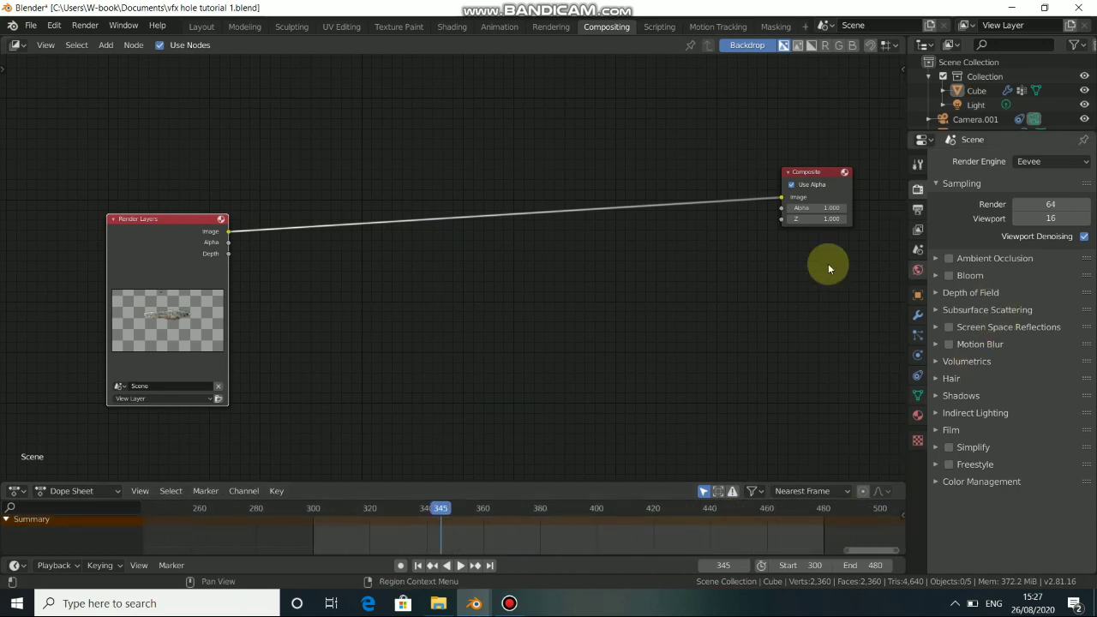
left_click_drag(821, 177, 805, 225)
mouse_move(162, 254)
left_mouse_down()
mouse_move(151, 247)
mouse_move(176, 268)
mouse_move(155, 247)
mouse_move(166, 256)
left_mouse_up()
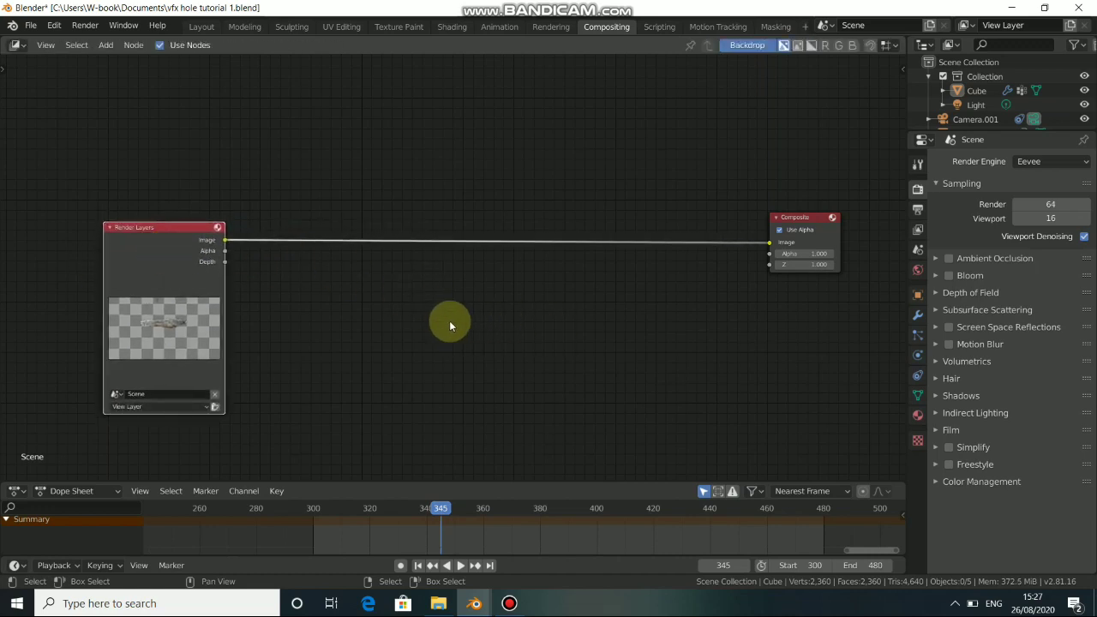
Step: Insert an Alpha Over node into the link between the Render Layers and Composite nodes
scroll(472, 323, "down", 1)
key("shift+a")
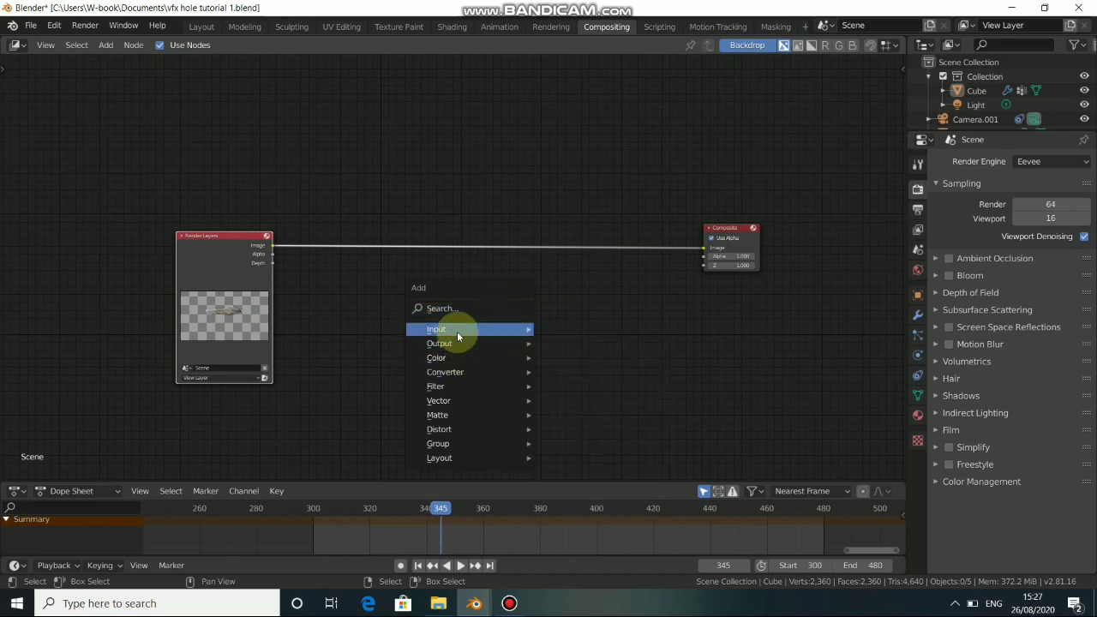
mouse_move(457, 329)
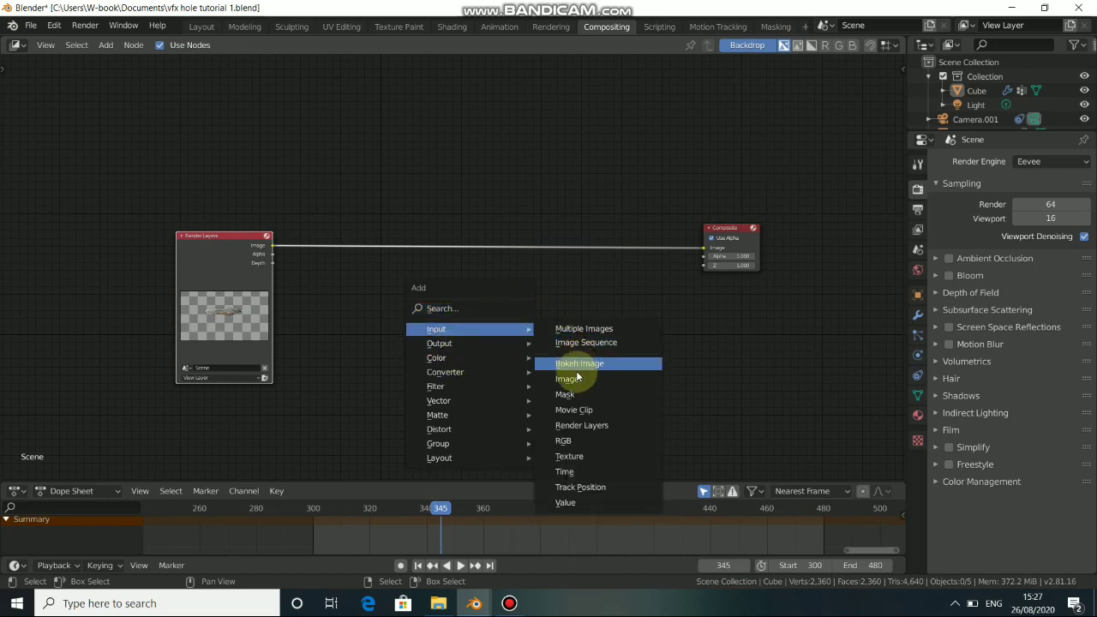
mouse_move(450, 355)
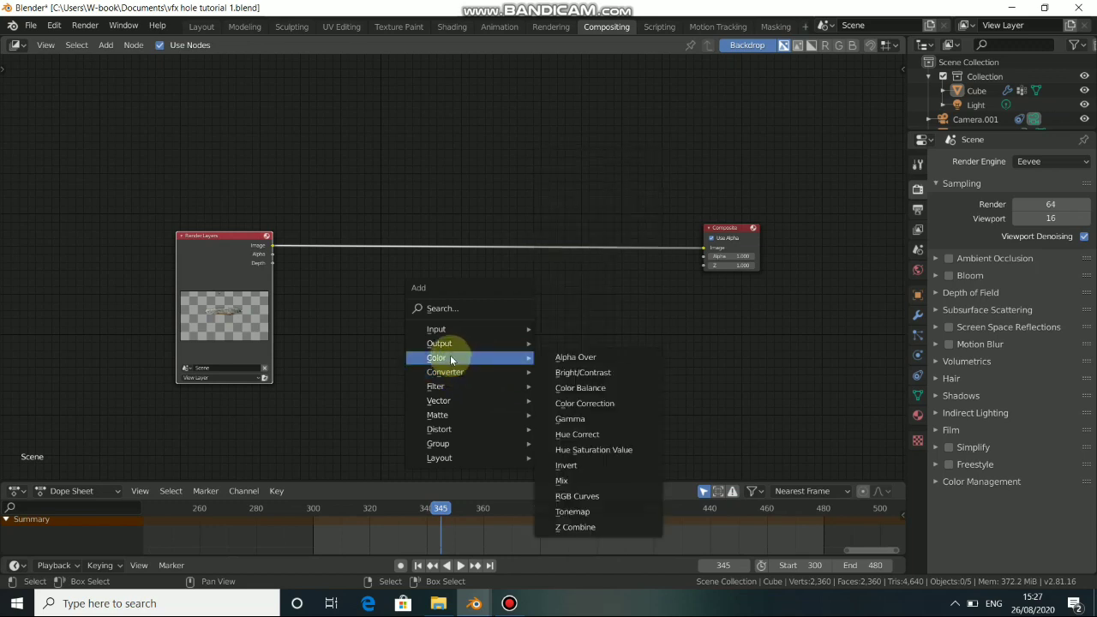
left_click(589, 355)
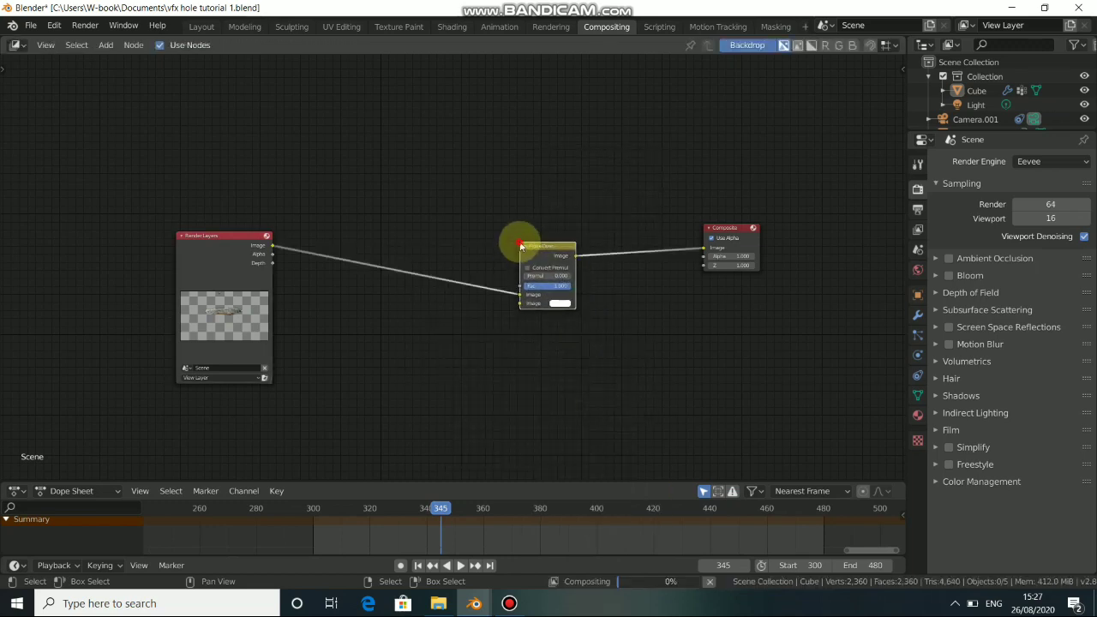
left_click(546, 271)
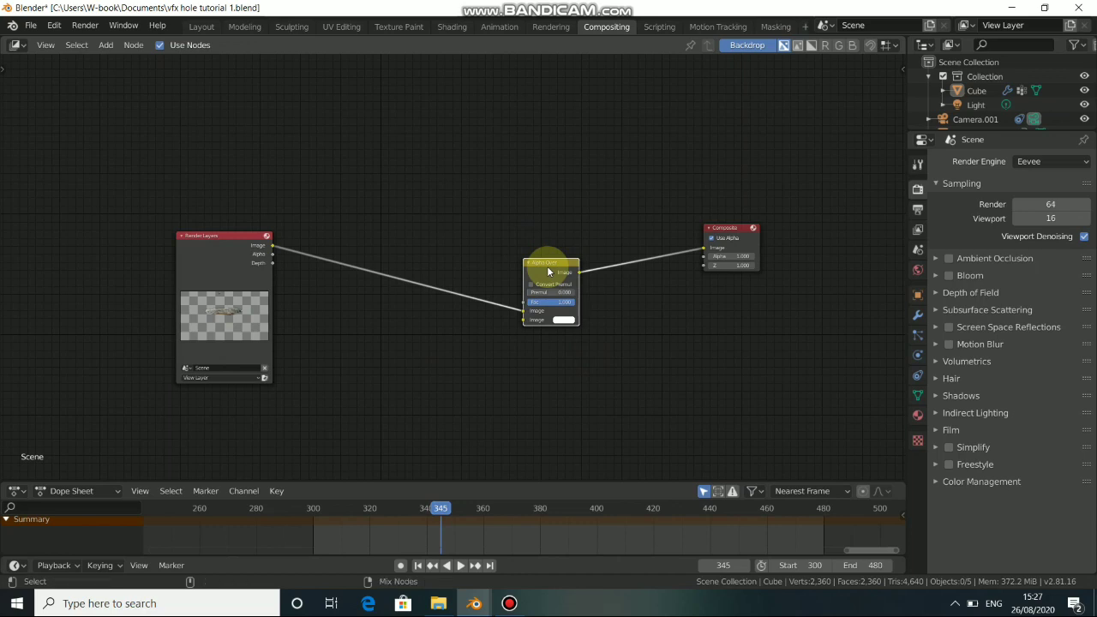
Step: Connect a Viewer node to the Alpha Over output and arrange the Composite node above it
left_click(547, 266, "ctrl+shift")
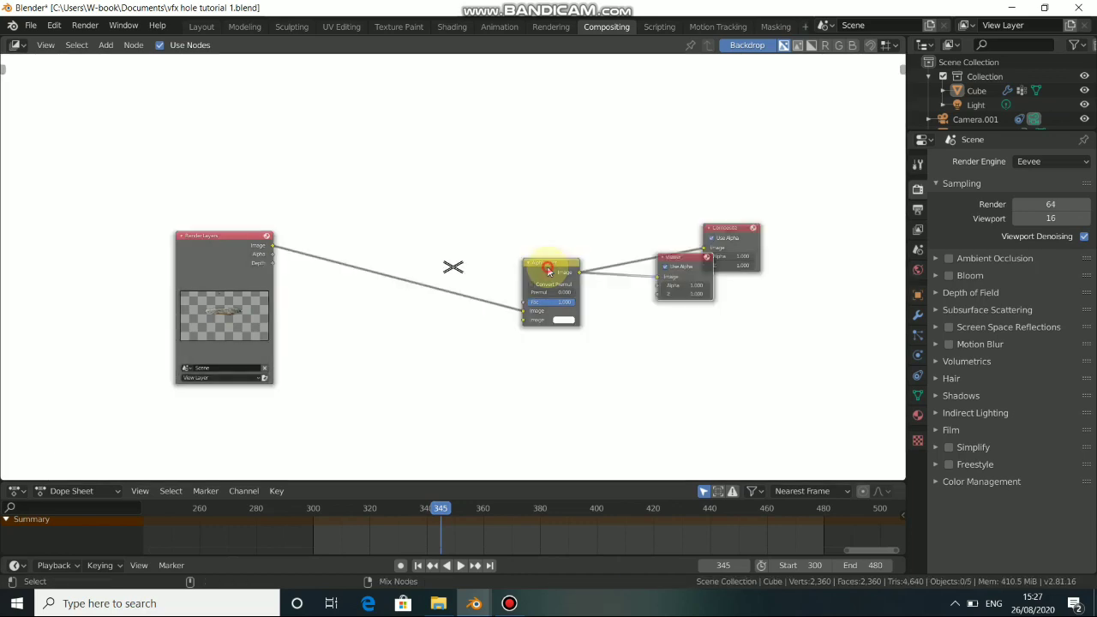
left_click(741, 231)
left_click_drag(741, 231, 684, 198)
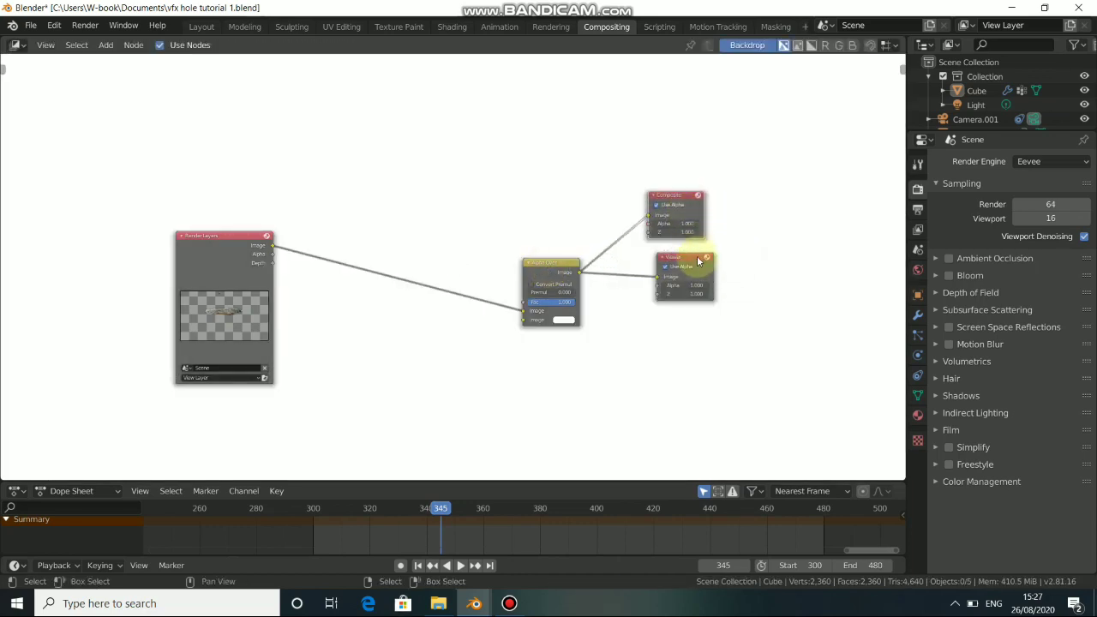
left_click_drag(698, 262, 696, 298)
left_click(688, 190)
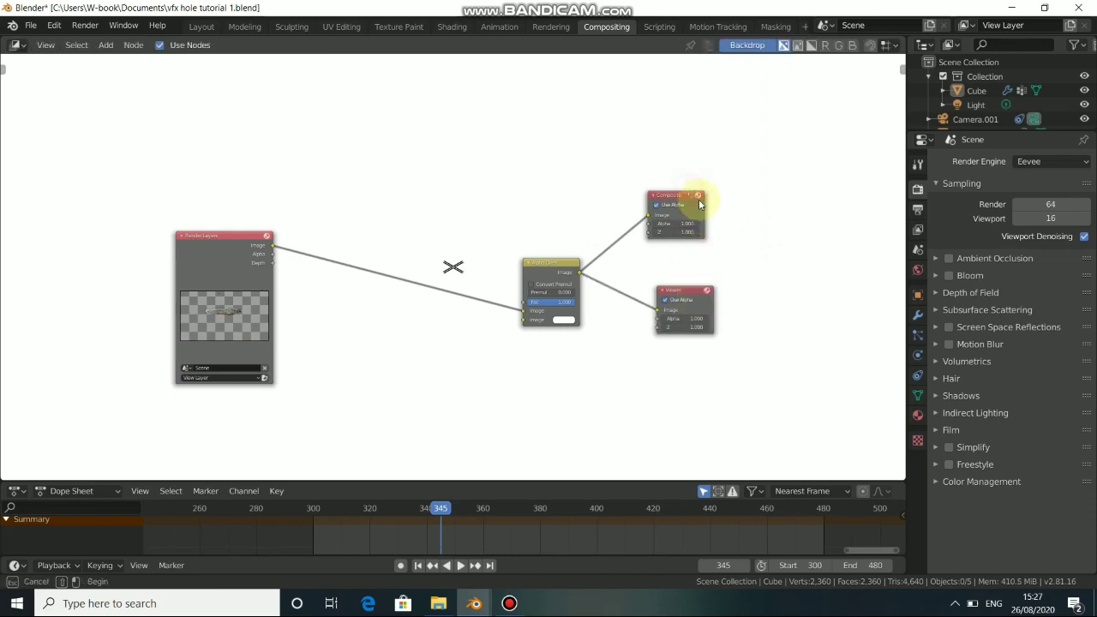
Step: Align the Composite node directly above the Viewer node and lower the Render Layers node until its link to Alpha Over runs nearly level
left_click_drag(686, 191, 695, 200)
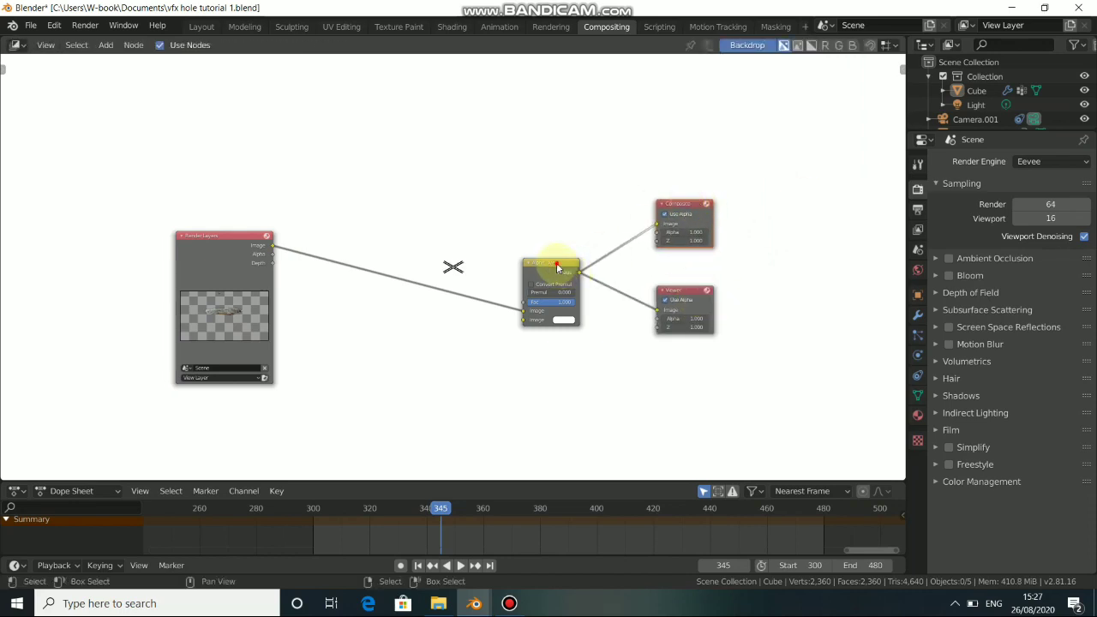
left_click_drag(377, 303, 432, 293, "alt")
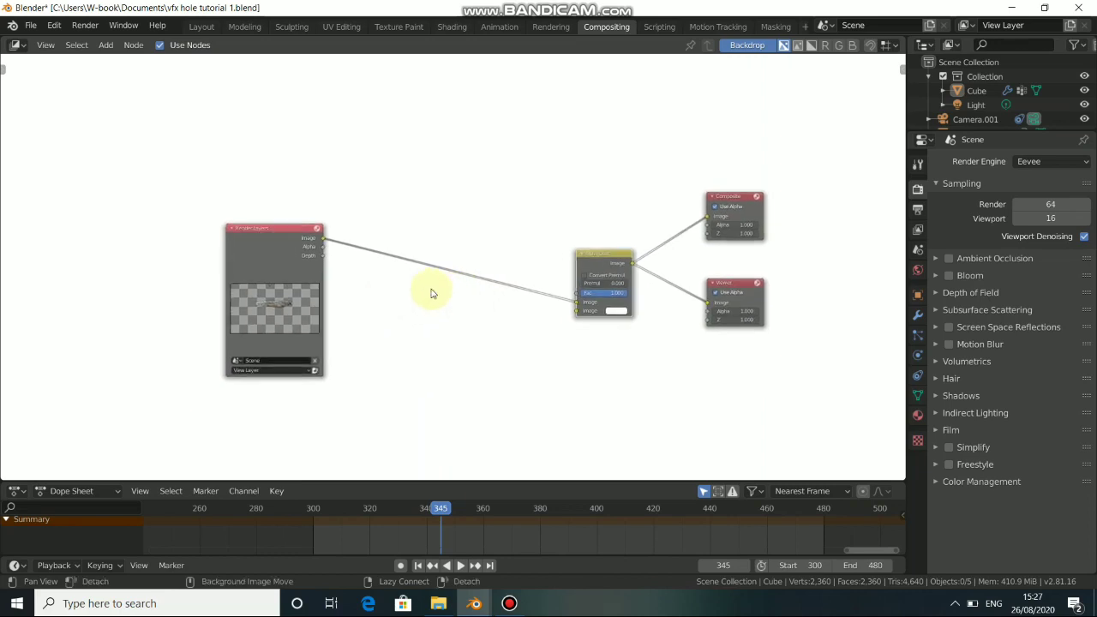
key("shift+a")
mouse_move(425, 290)
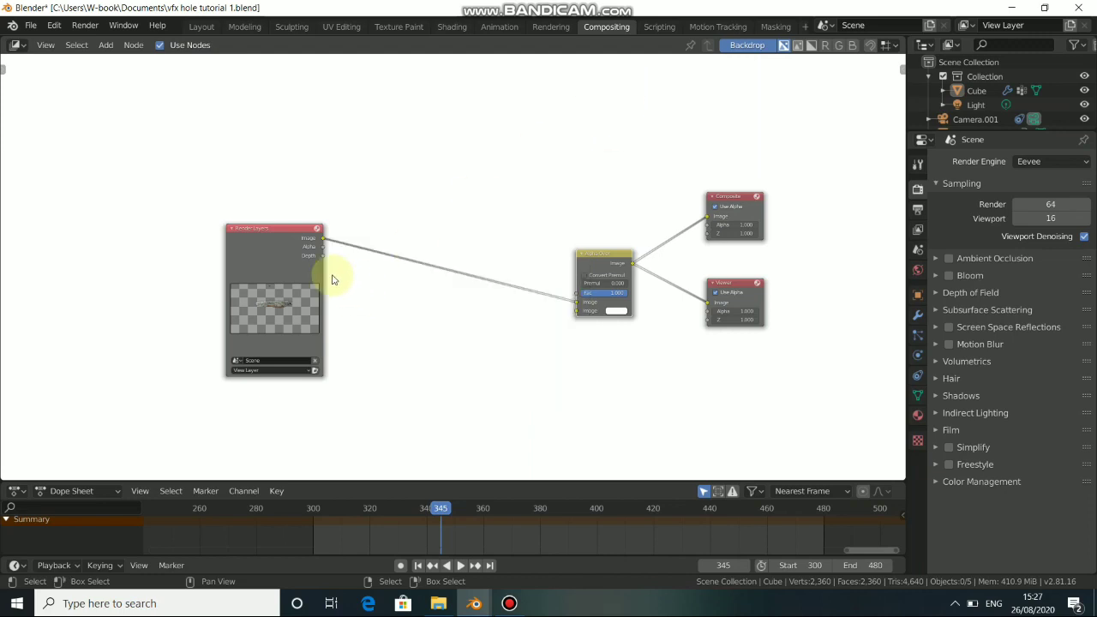
left_click_drag(274, 280, 264, 304)
middle_click_drag(294, 245, 424, 231)
left_click_drag(396, 300, 405, 312)
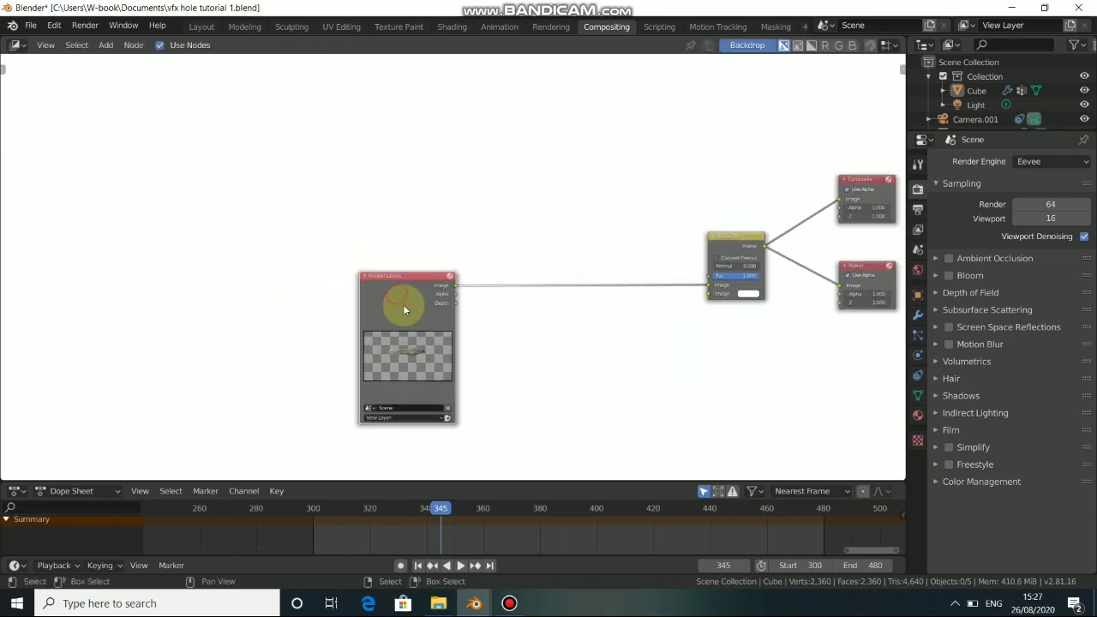
Step: Add a Movie Clip node before Render Layers and connect its image to Alpha Over's first image input, with Render Layers feeding the second
key("shift+a")
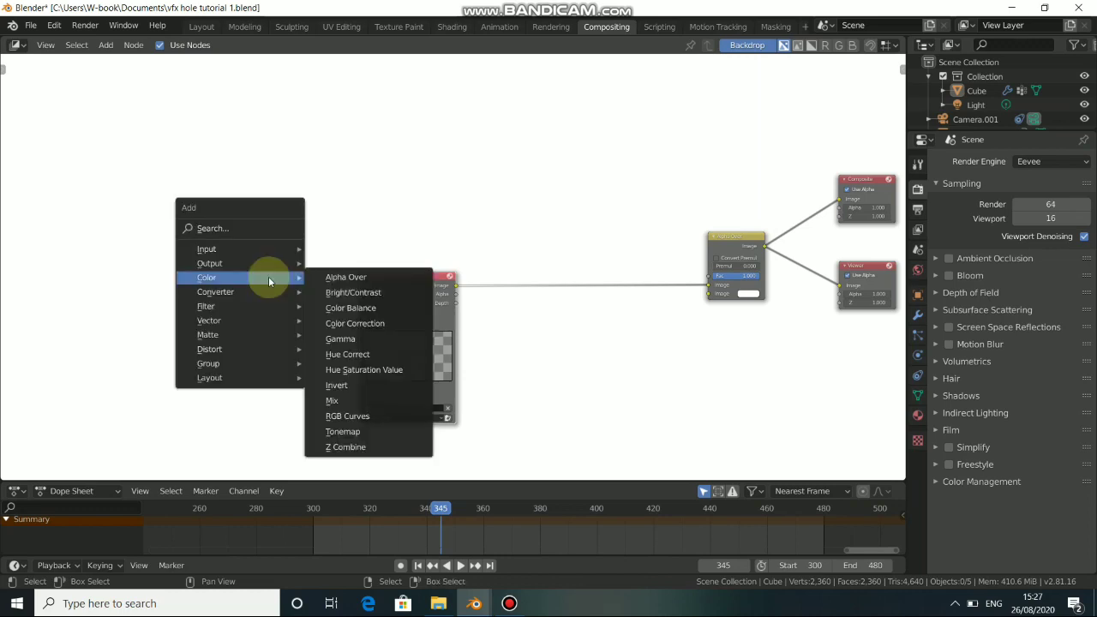
mouse_move(243, 250)
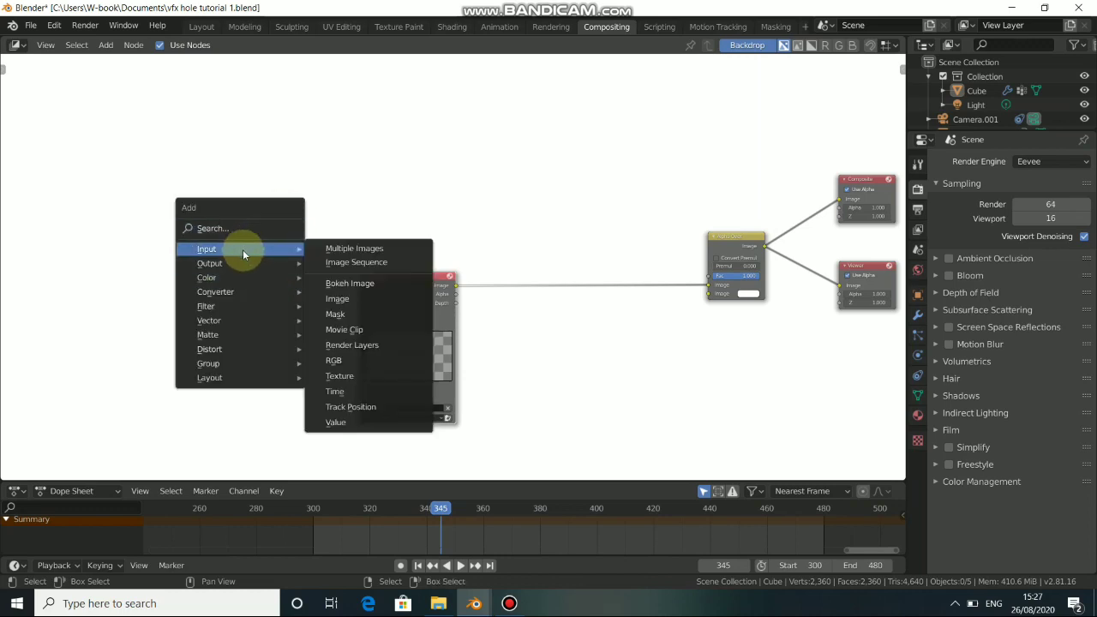
left_click(326, 329)
left_click(201, 213)
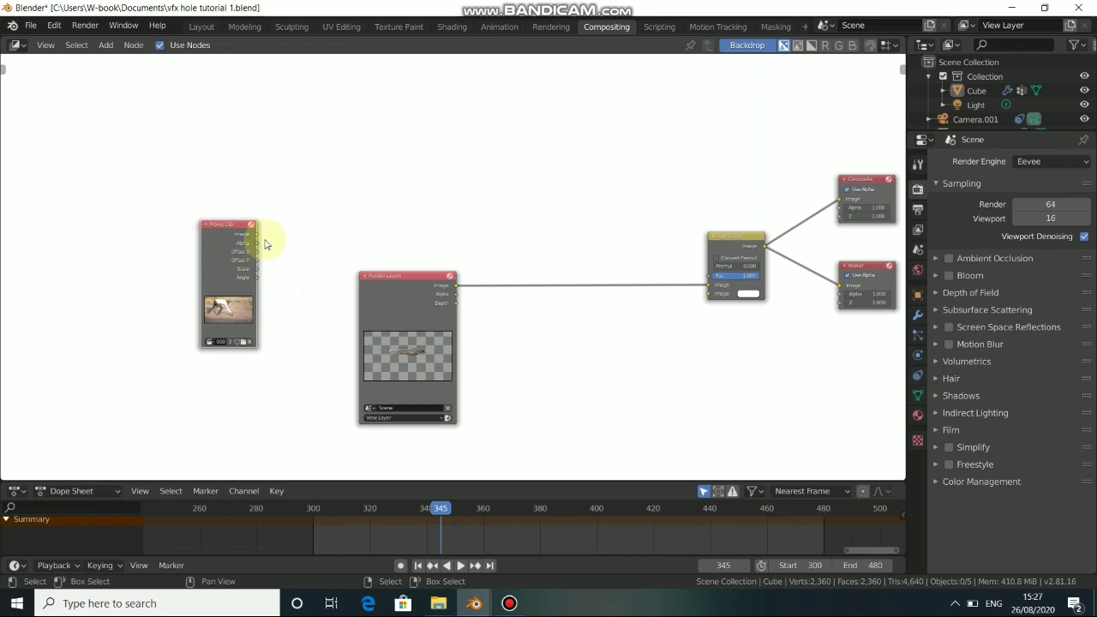
left_click_drag(255, 234, 706, 293)
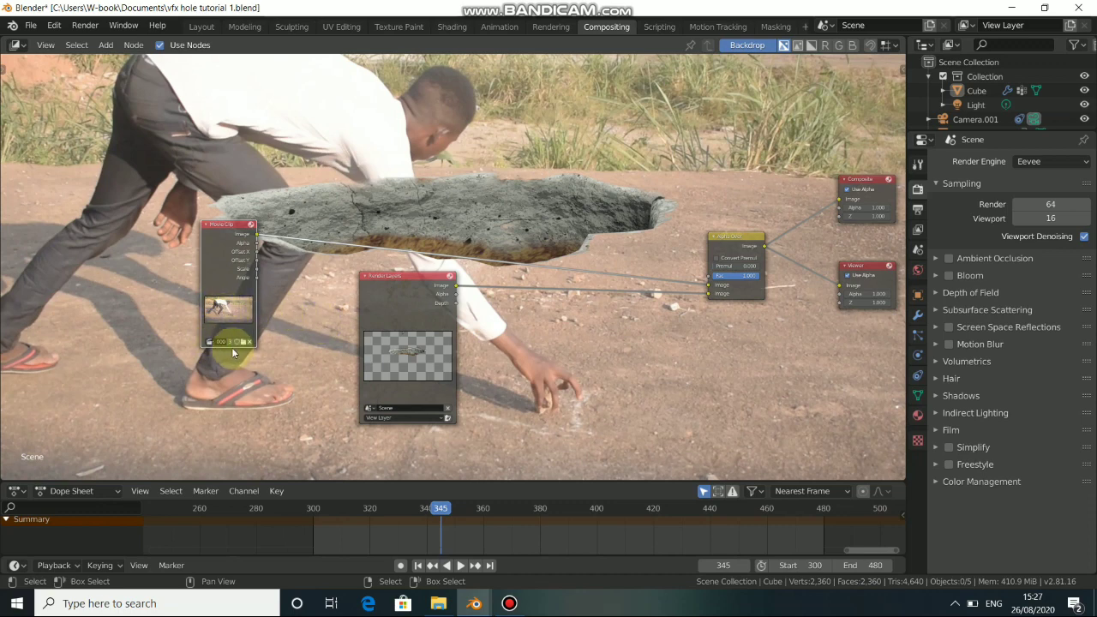
Step: Select the footage in the Movie Clip node and shrink the backdrop until the whole composite frame fits between the nodes
left_click(208, 342)
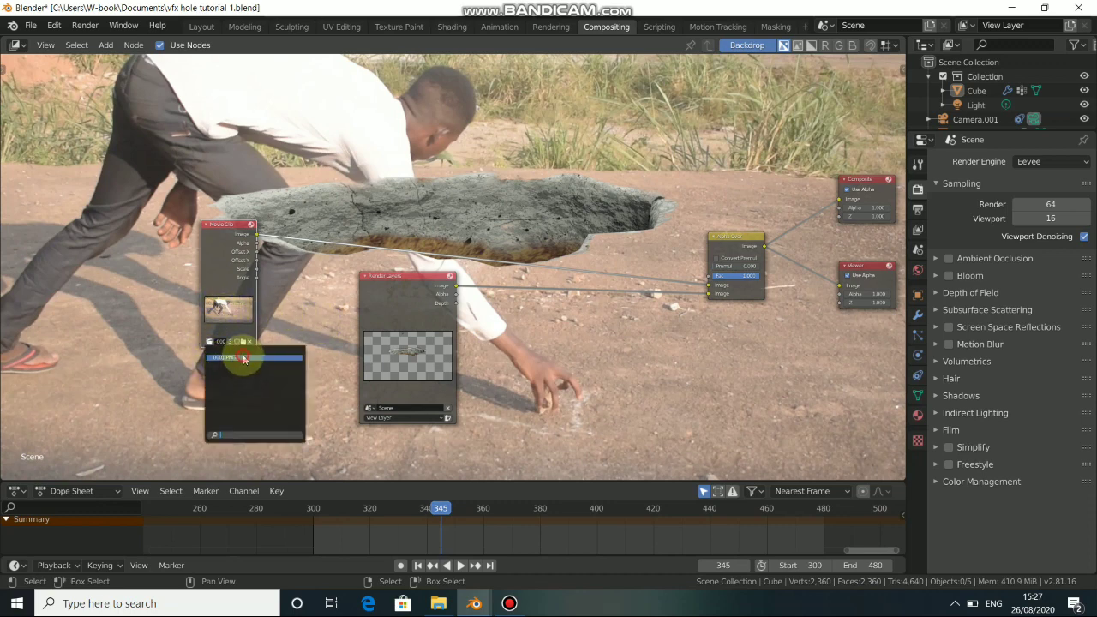
left_click(243, 358)
key("v")
key("v")
key("v")
key("v")
key("v")
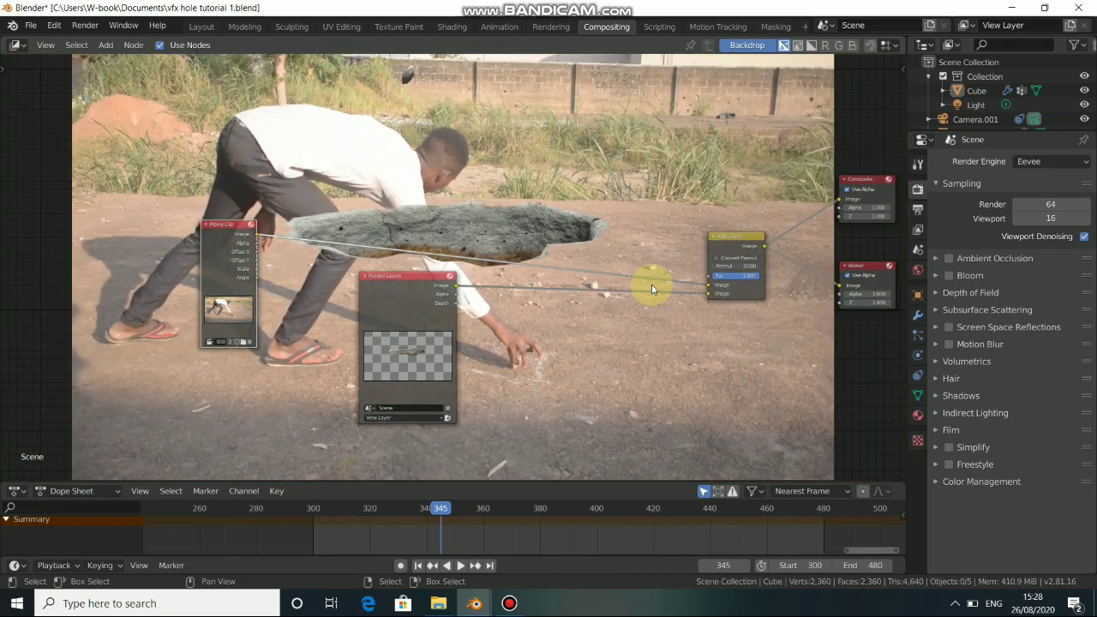
key("v")
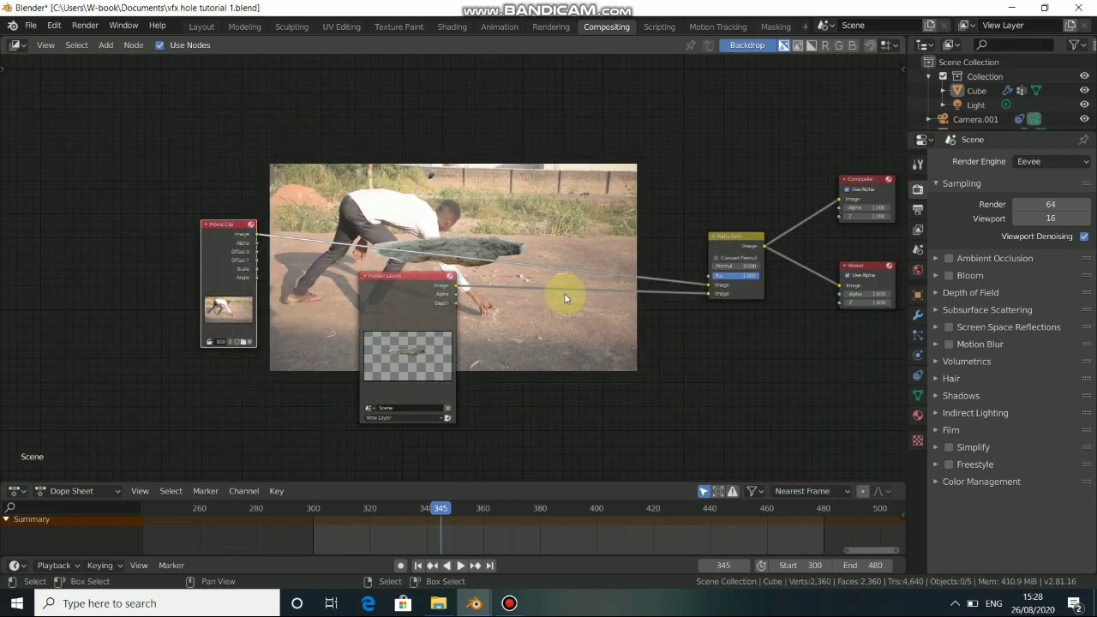
Step: Lower the Render Layers node below the Movie Clip link and briefly check the scene in the Layout workspace before returning to Compositing
middle_click_drag(463, 267, 443, 293)
left_click_drag(382, 319, 377, 359)
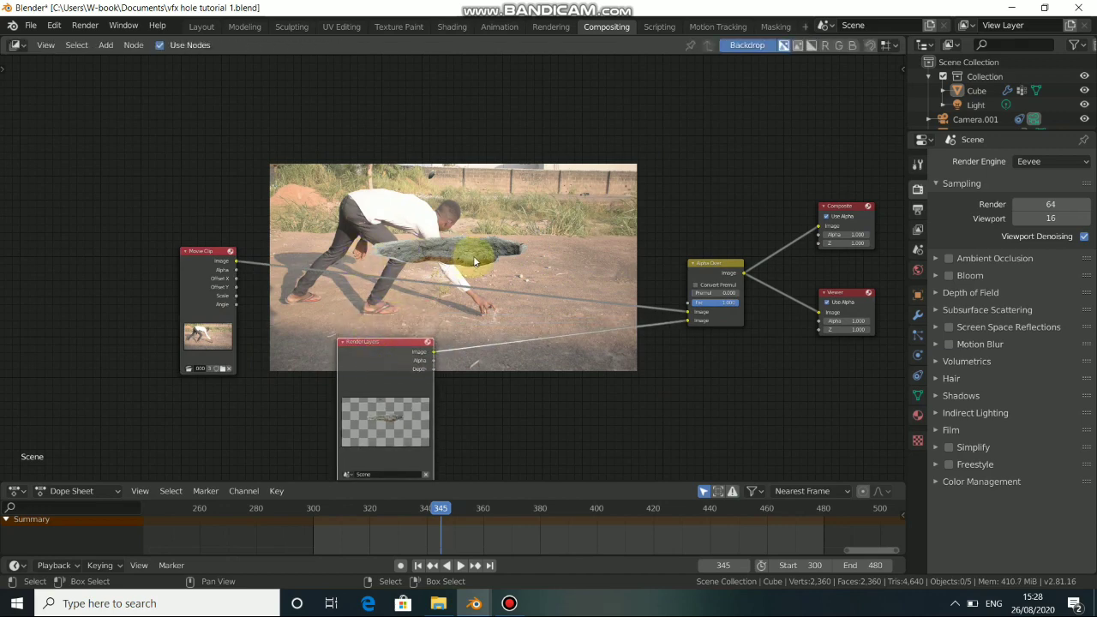
left_click(201, 27)
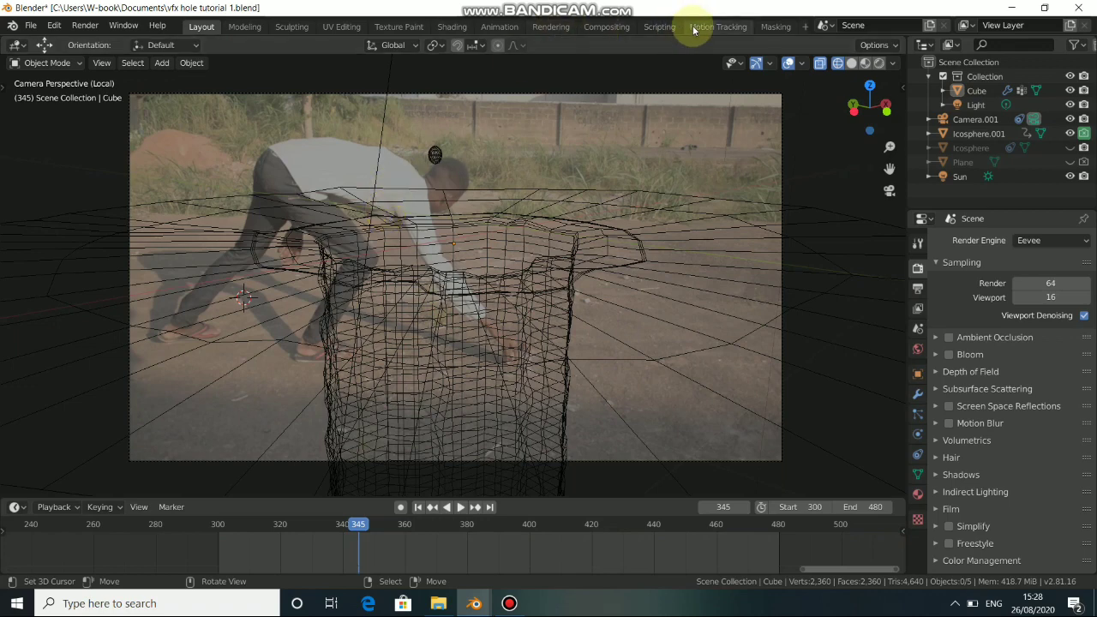
left_click(606, 29)
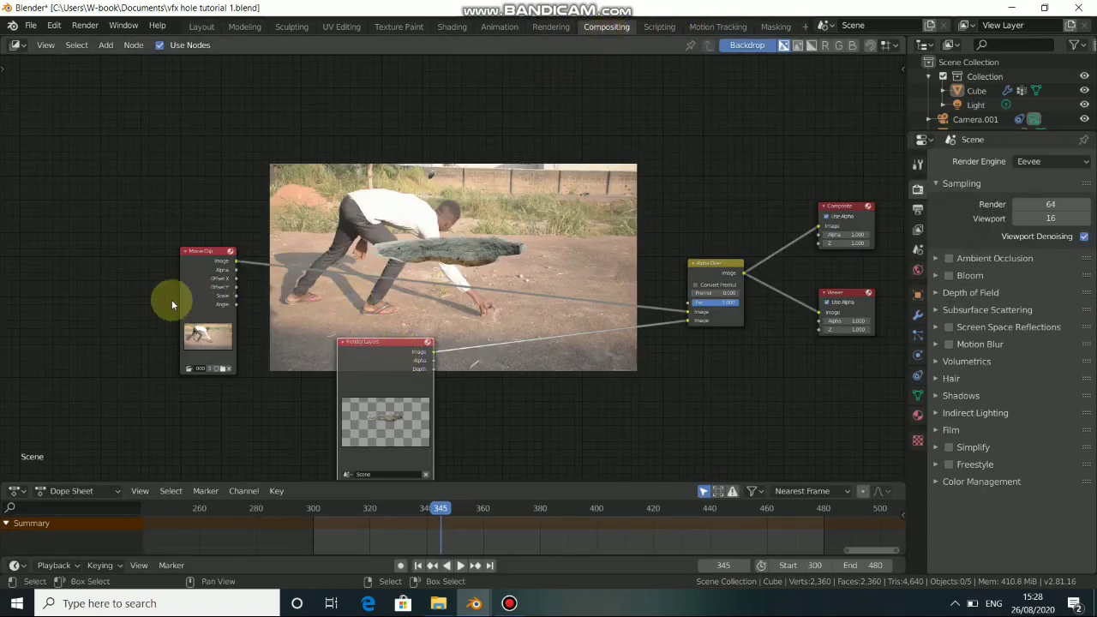
Step: Insert a Scale node into the link after the Movie Clip node and set its space to Render Size
key("shift+a")
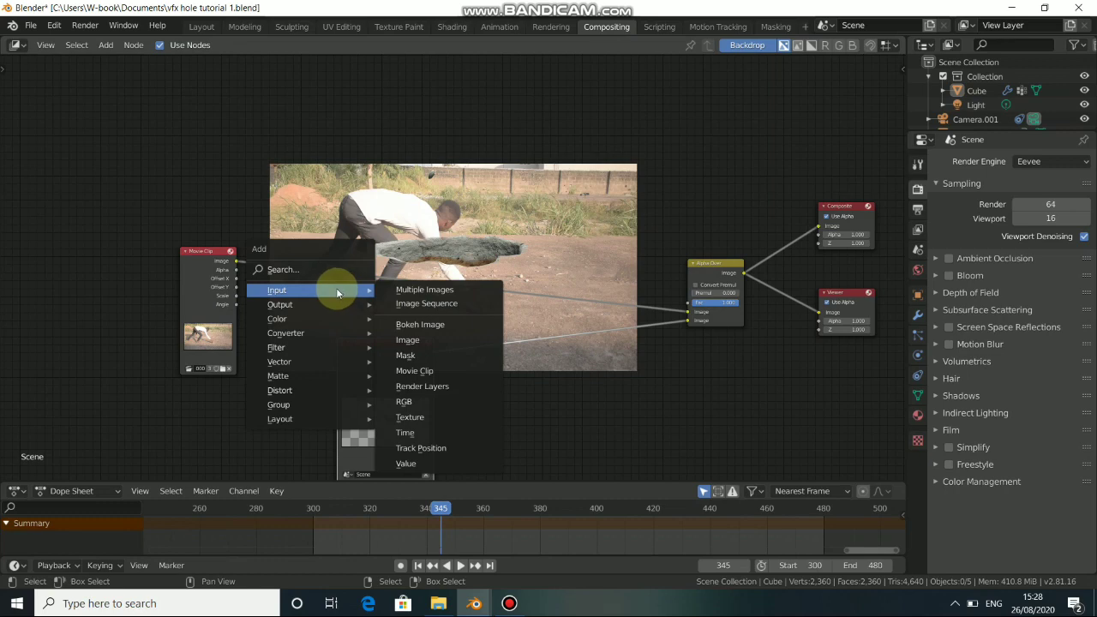
mouse_move(279, 394)
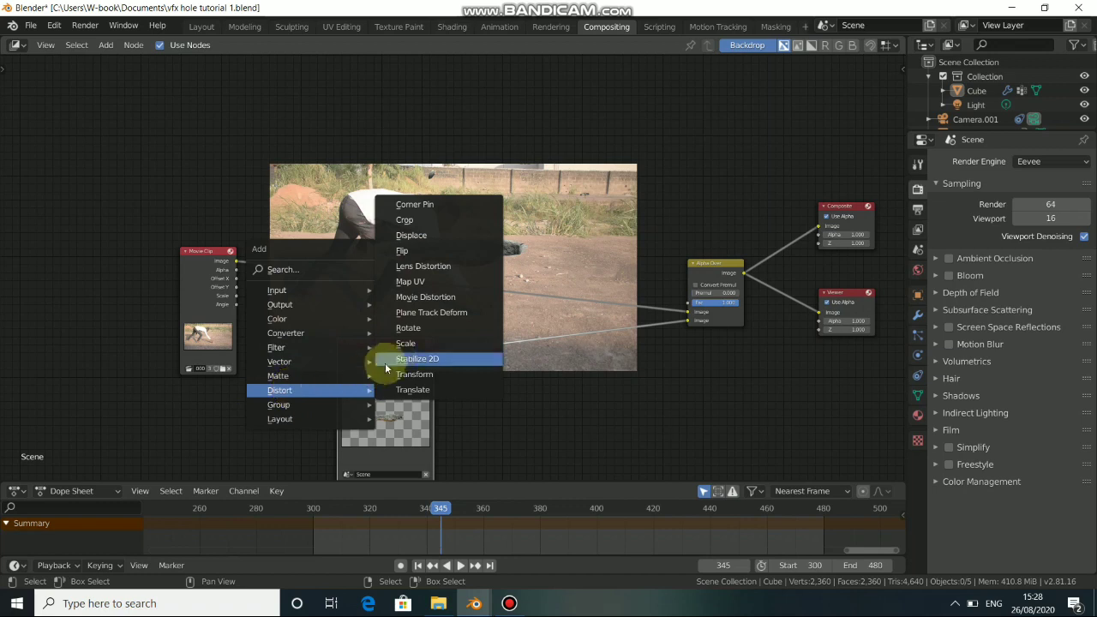
left_click(401, 342)
left_click(299, 281)
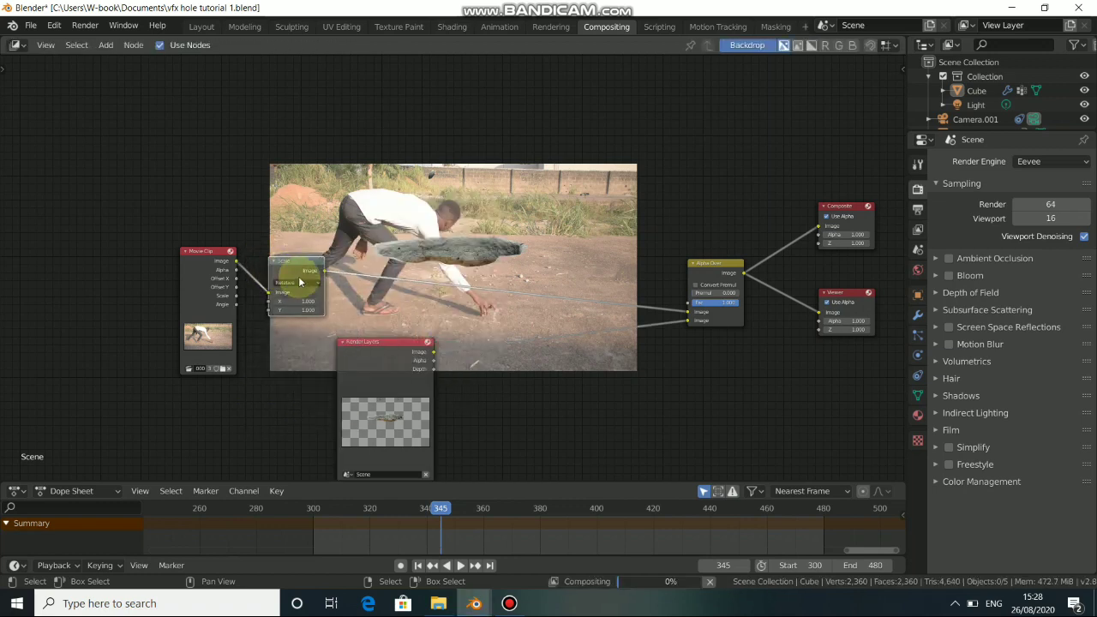
left_click(298, 281)
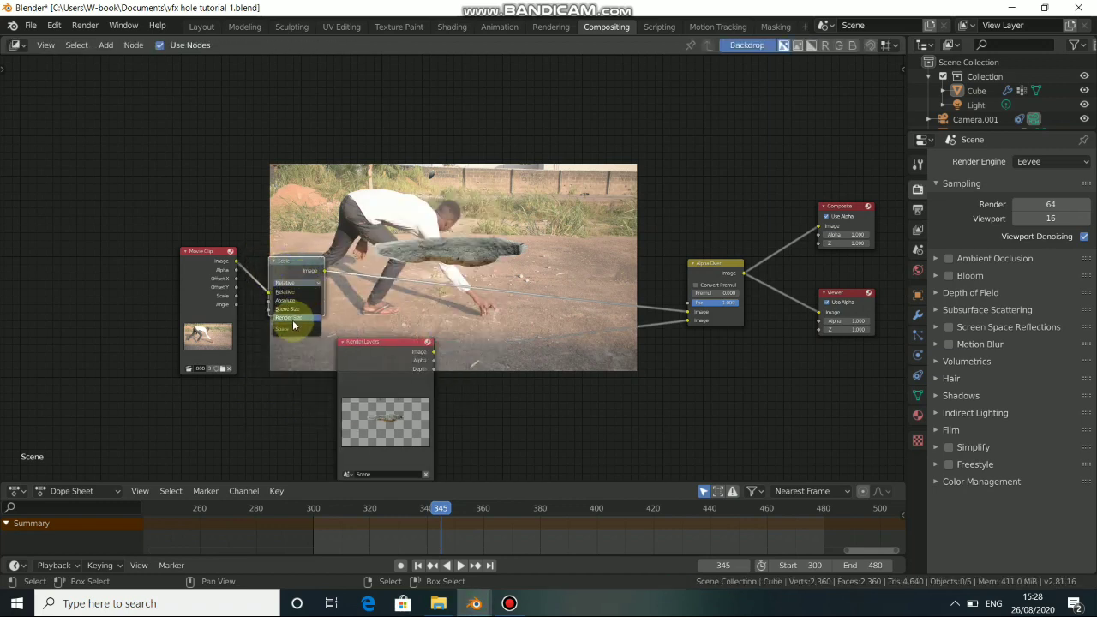
left_click(292, 320)
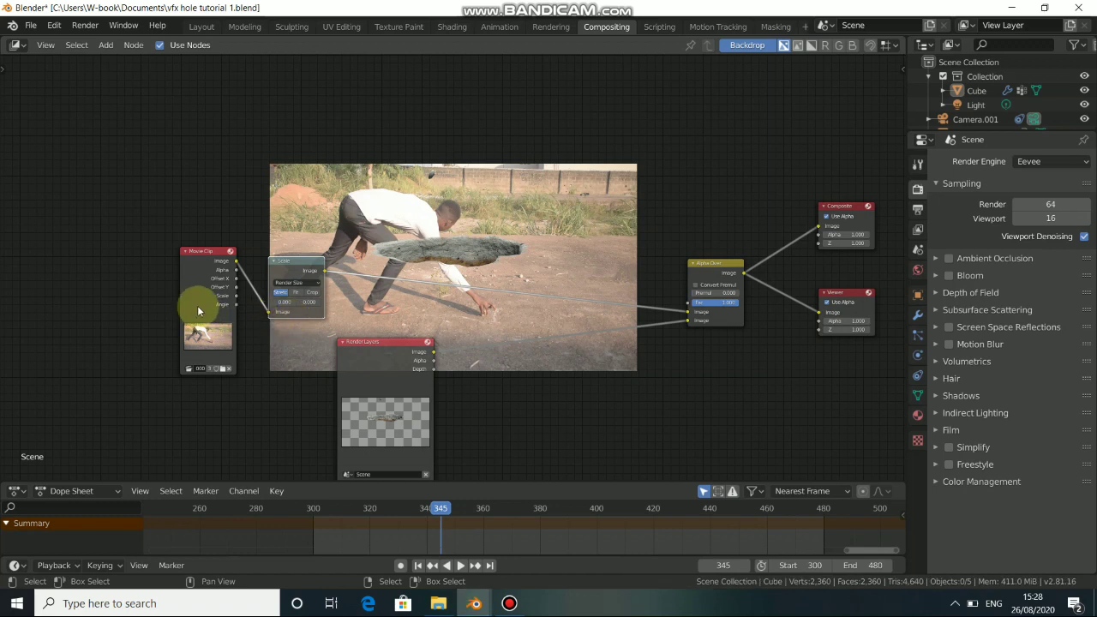
Step: Move the Movie Clip and Scale nodes clear of the backdrop image and place the Render Layers node below and after the Scale node
left_click_drag(198, 311, 157, 357)
left_click_drag(294, 265, 266, 310)
left_click(385, 349)
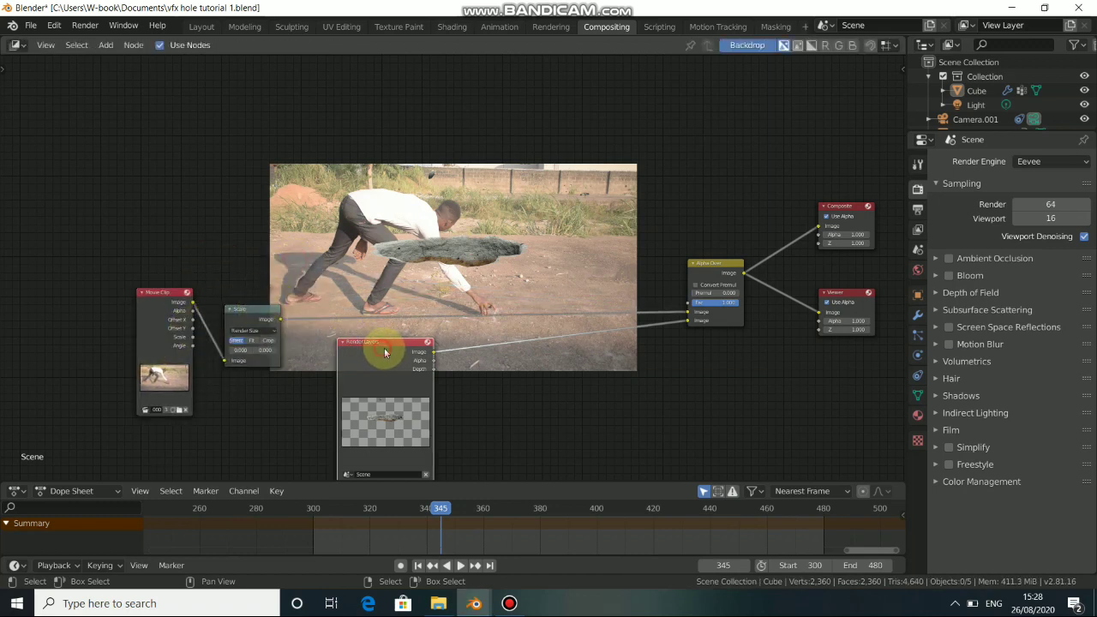
left_click_drag(385, 349, 498, 369)
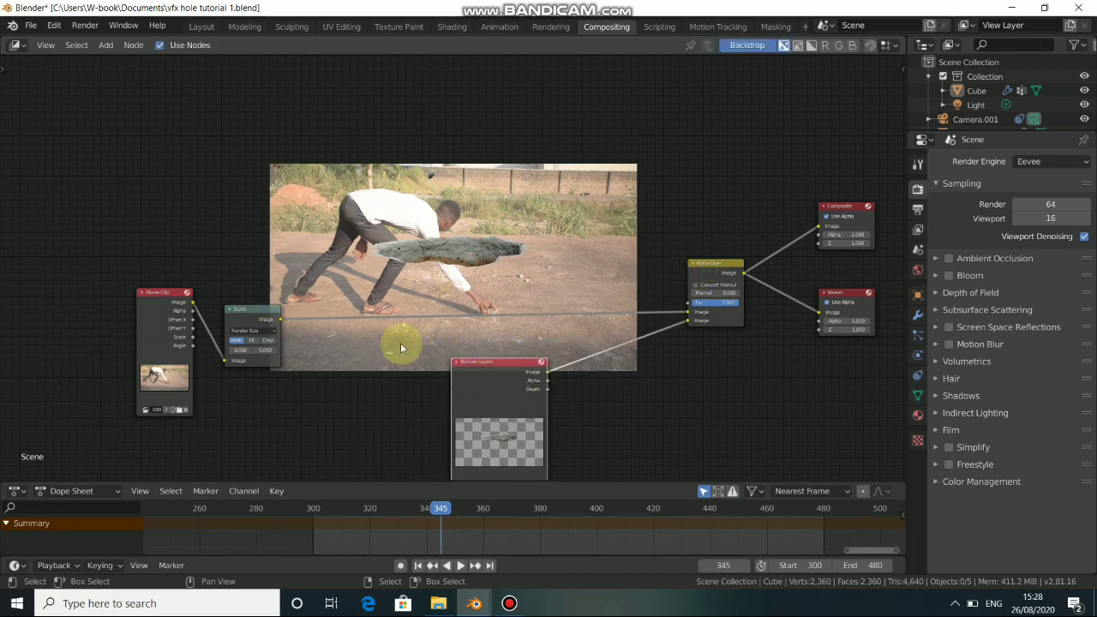
middle_click_drag(435, 291, 429, 245)
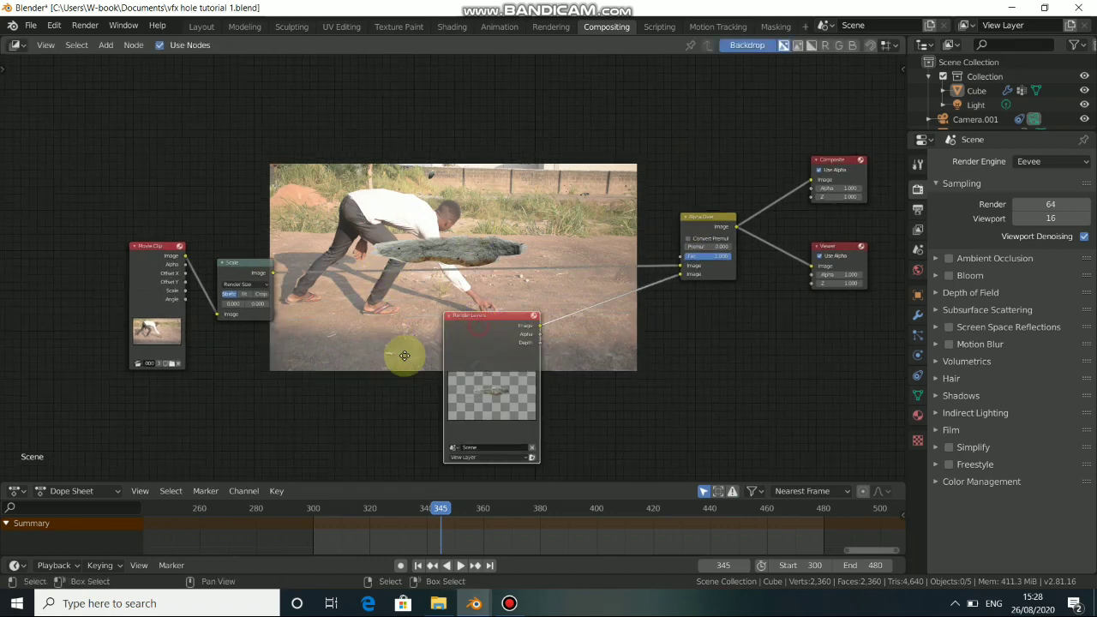
left_click_drag(405, 355, 358, 365)
Step: Move the Alpha Over node to the backdrop's edge and stack the Composite and Viewer nodes closer to its height
left_click_drag(702, 220, 658, 249)
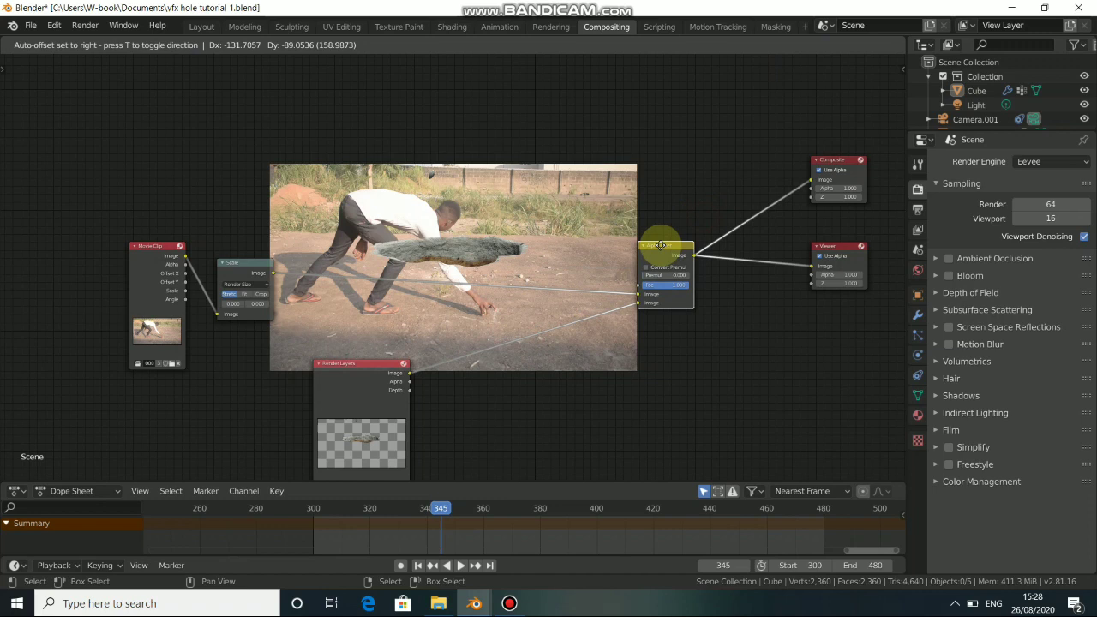
left_click(838, 250)
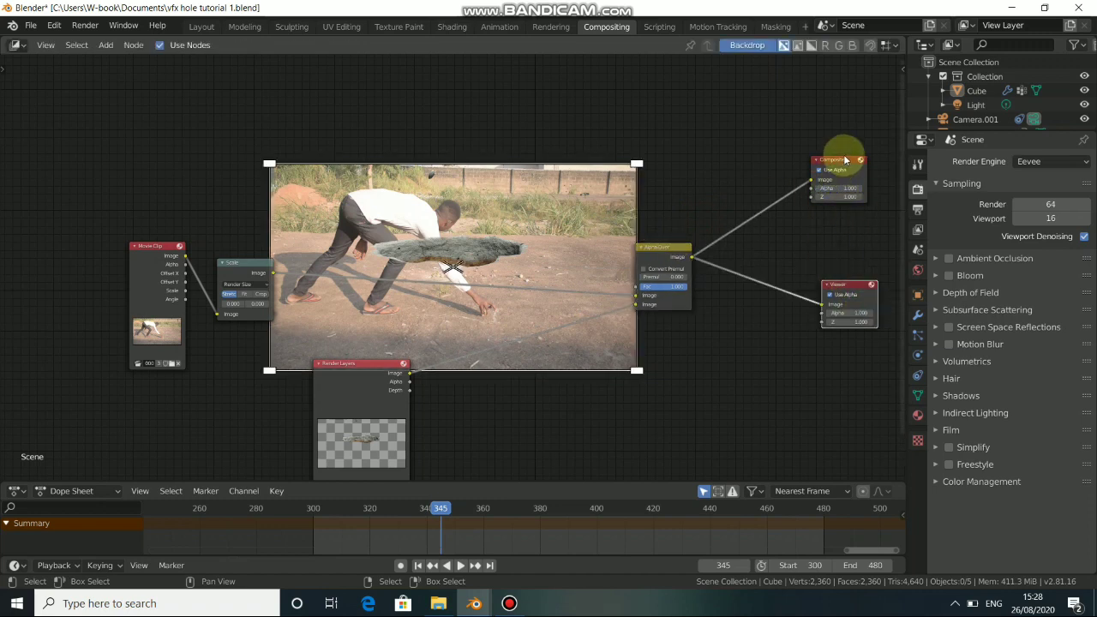
left_click_drag(846, 154, 861, 196)
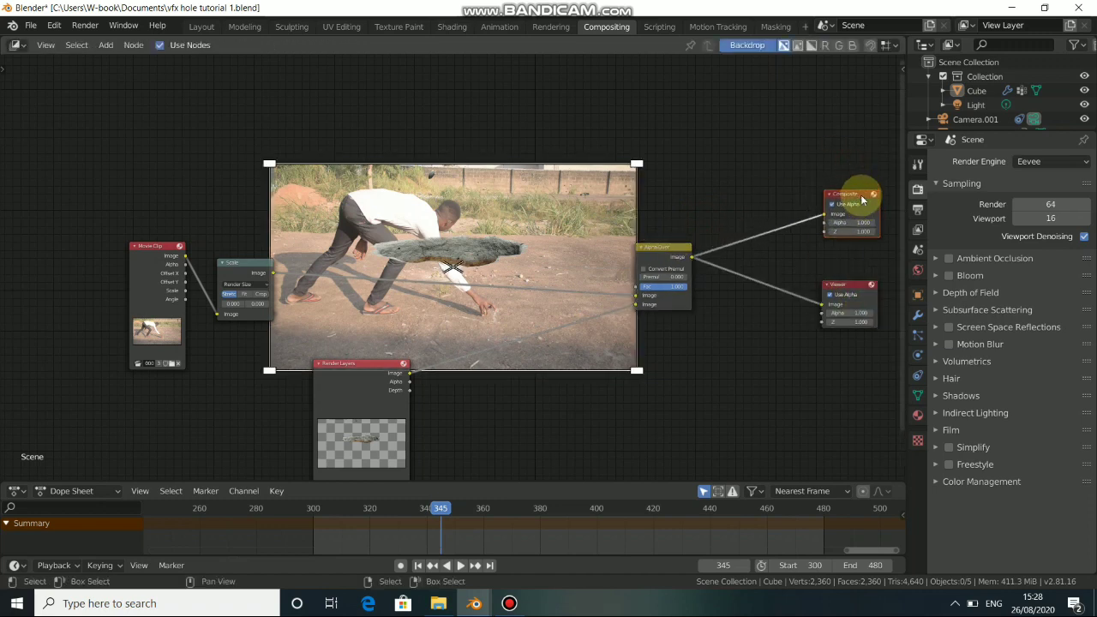
Step: Add a Mask node above the Movie Clip and Scale nodes and place a duplicate of it directly beneath
left_click_drag(498, 303, 495, 292, "alt")
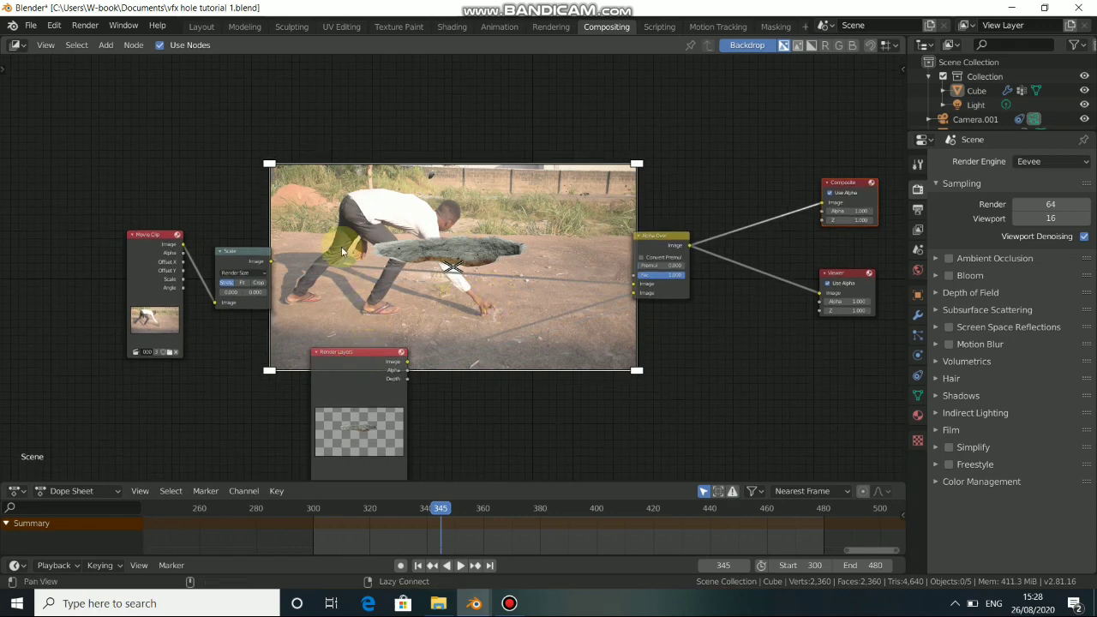
middle_click_drag(343, 247, 477, 351)
middle_click_drag(501, 273, 412, 326)
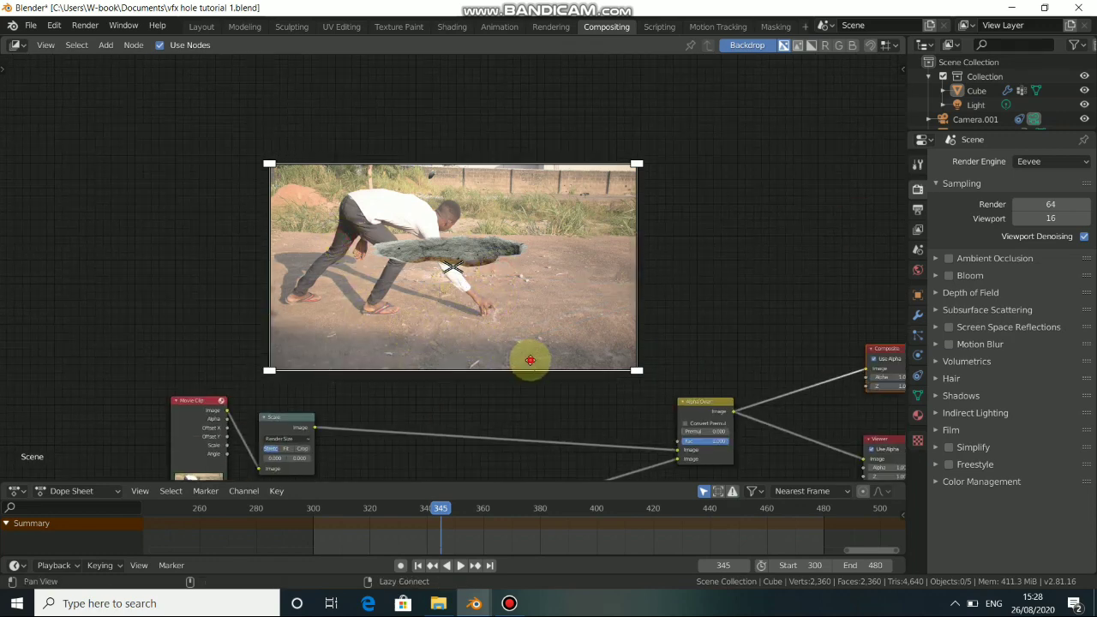
middle_click_drag(526, 362, 487, 349)
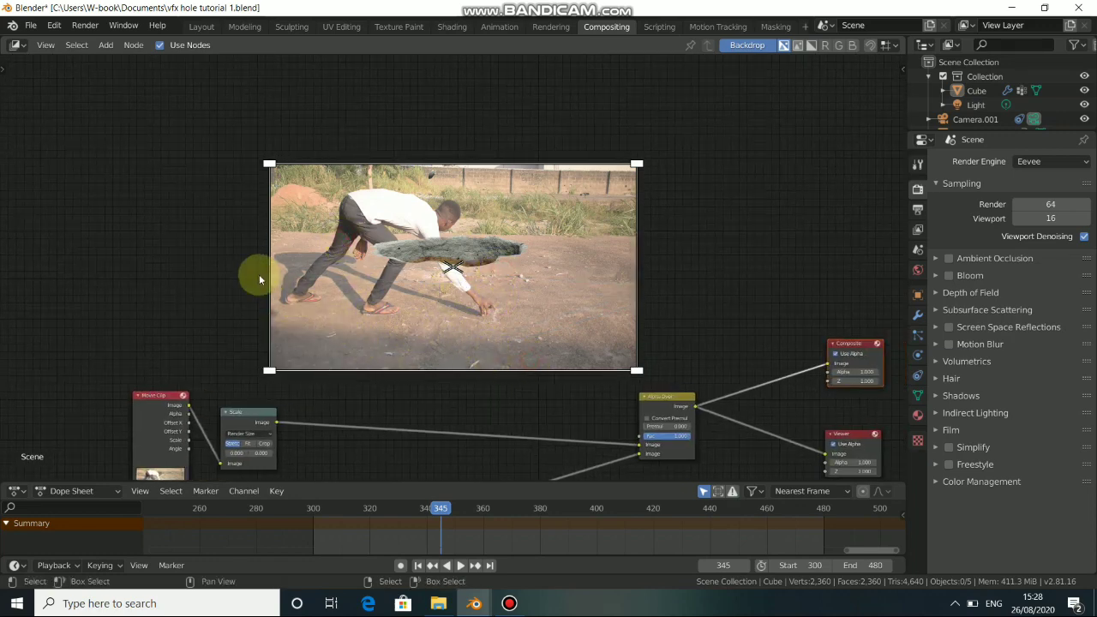
key("shift+a")
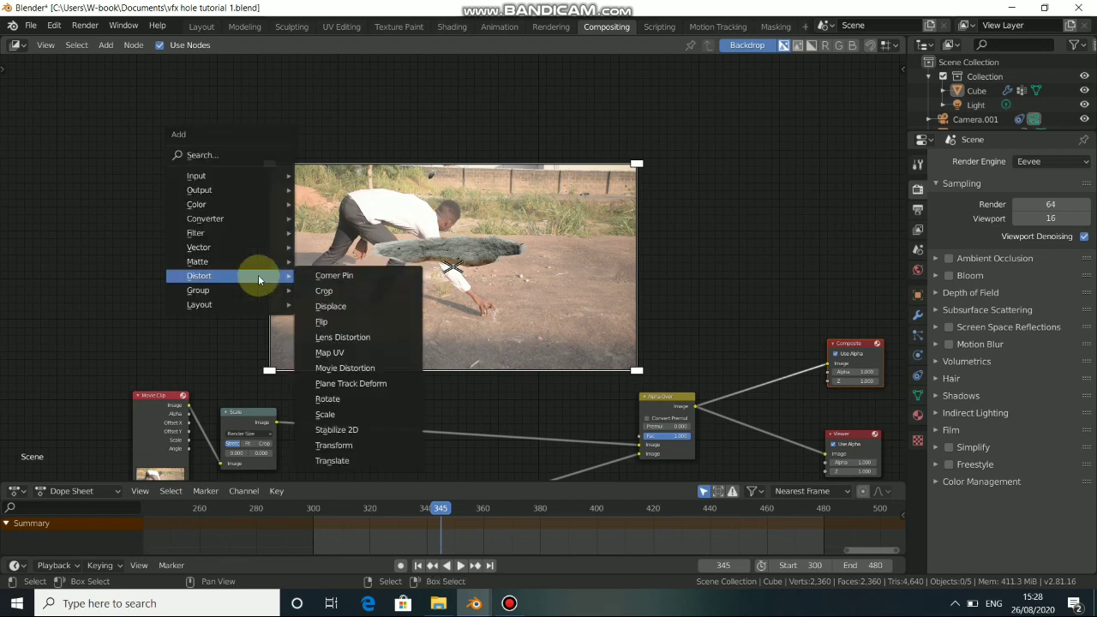
mouse_move(221, 176)
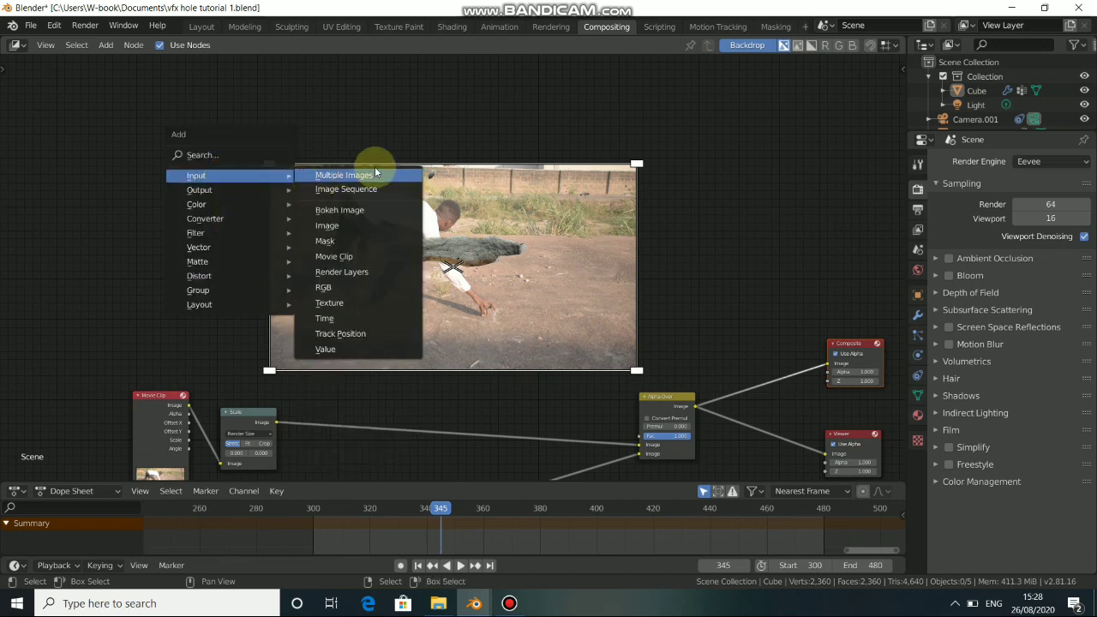
left_click(354, 242)
left_click(222, 189)
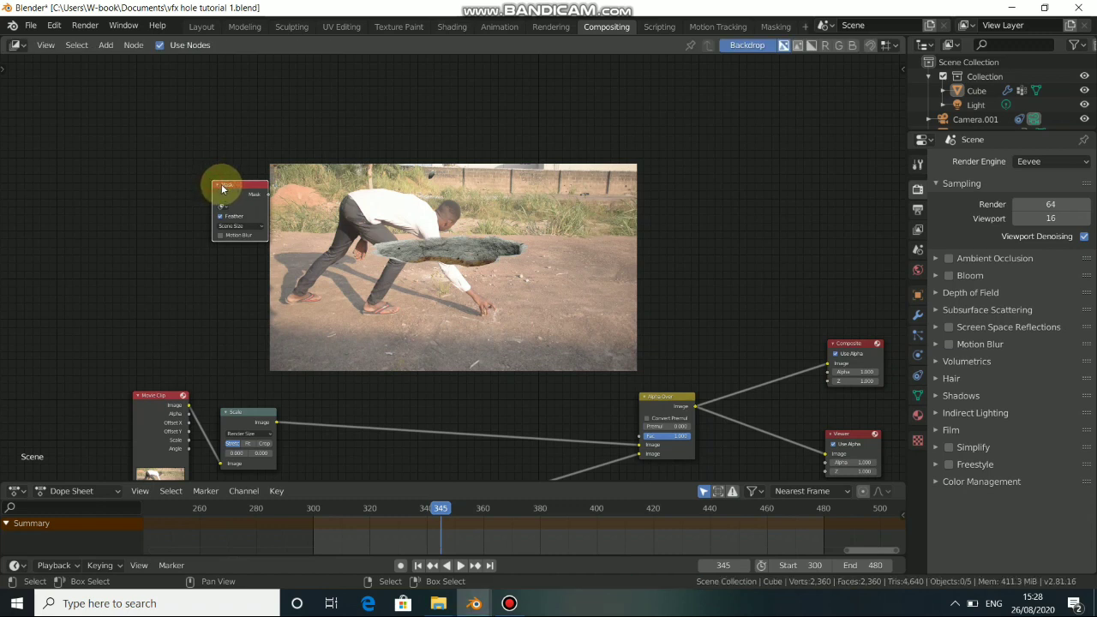
key("shift+d")
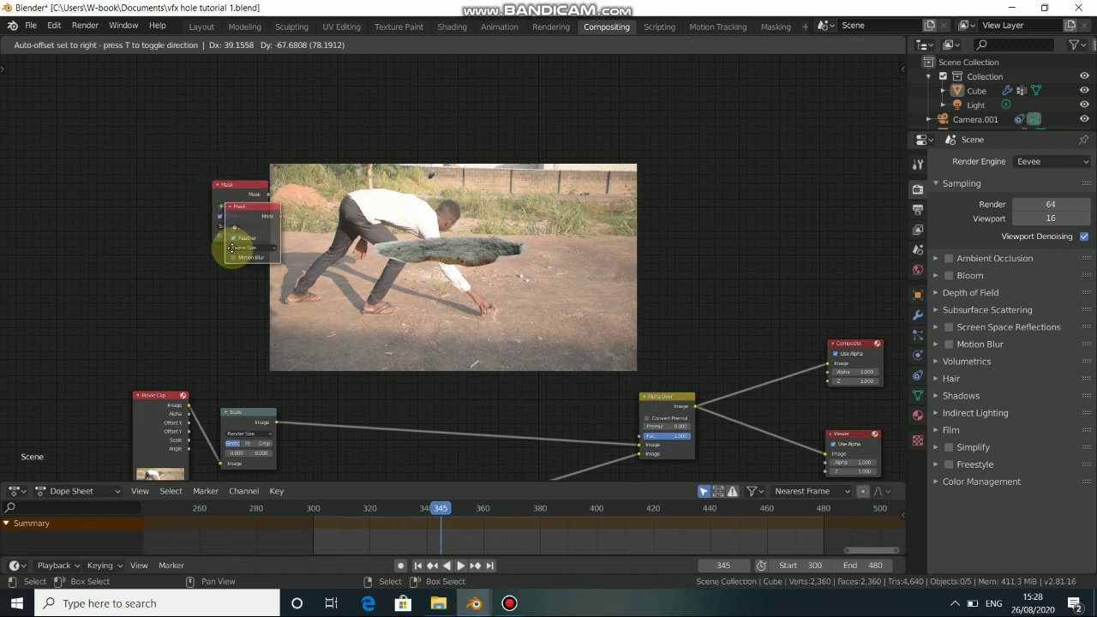
left_click(223, 259)
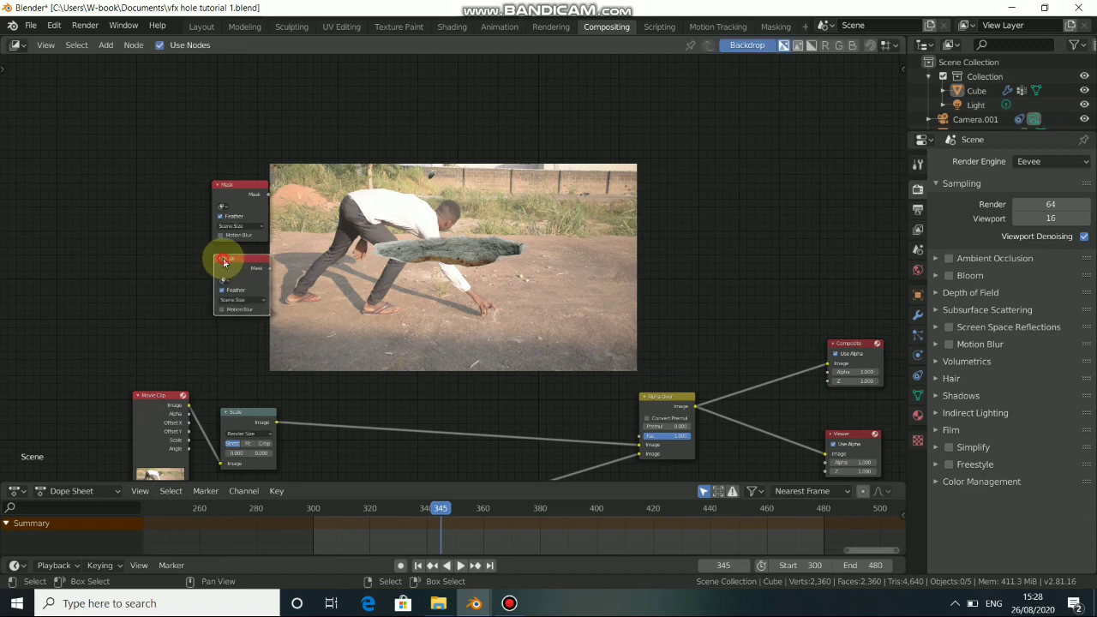
Step: Add a Mix node after the two Mask nodes and set its blending mode to Add
key("shift+a")
mouse_move(337, 244)
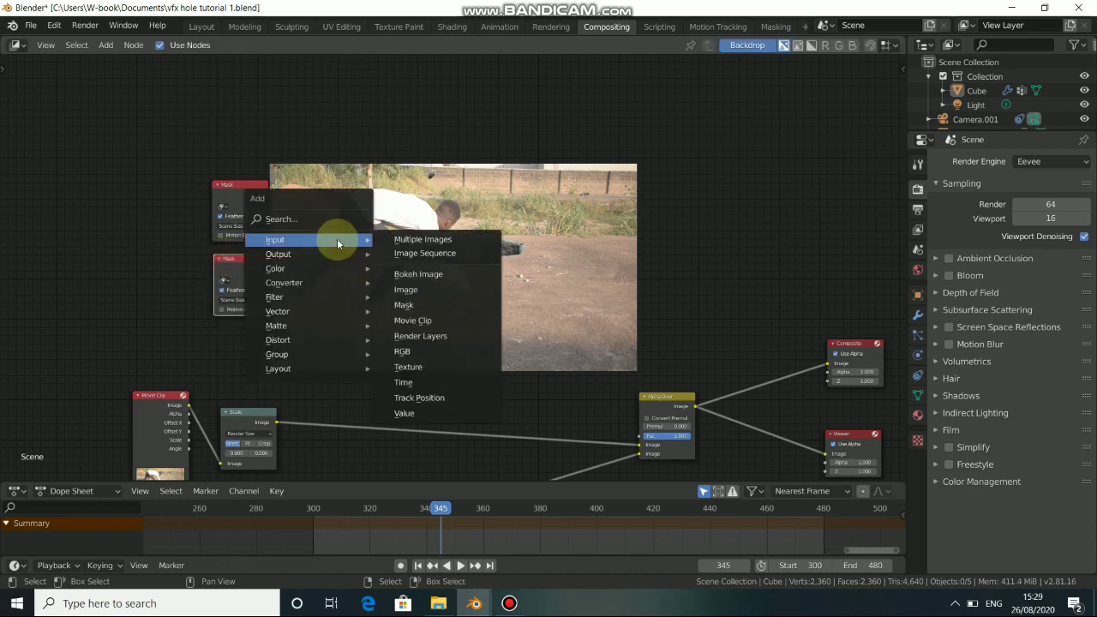
mouse_move(306, 271)
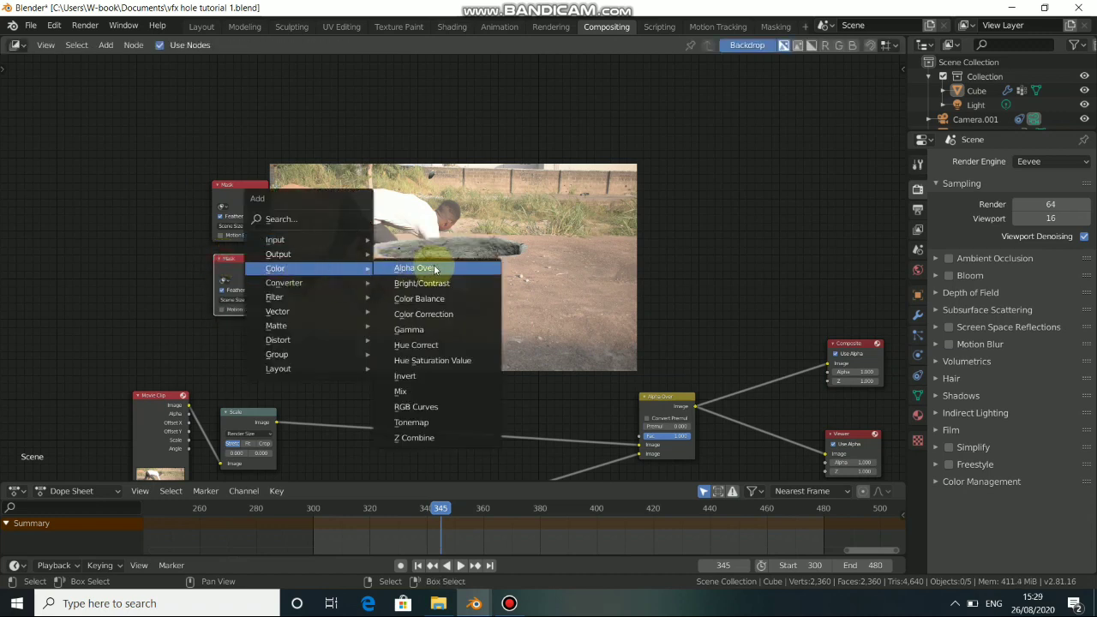
left_click(409, 392)
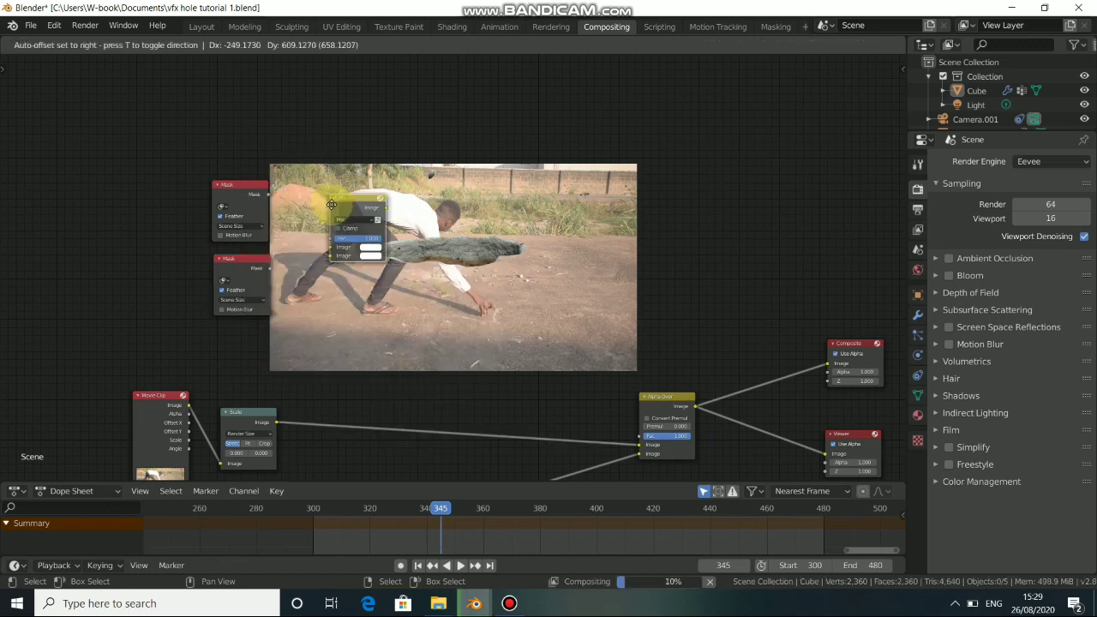
left_click(351, 236)
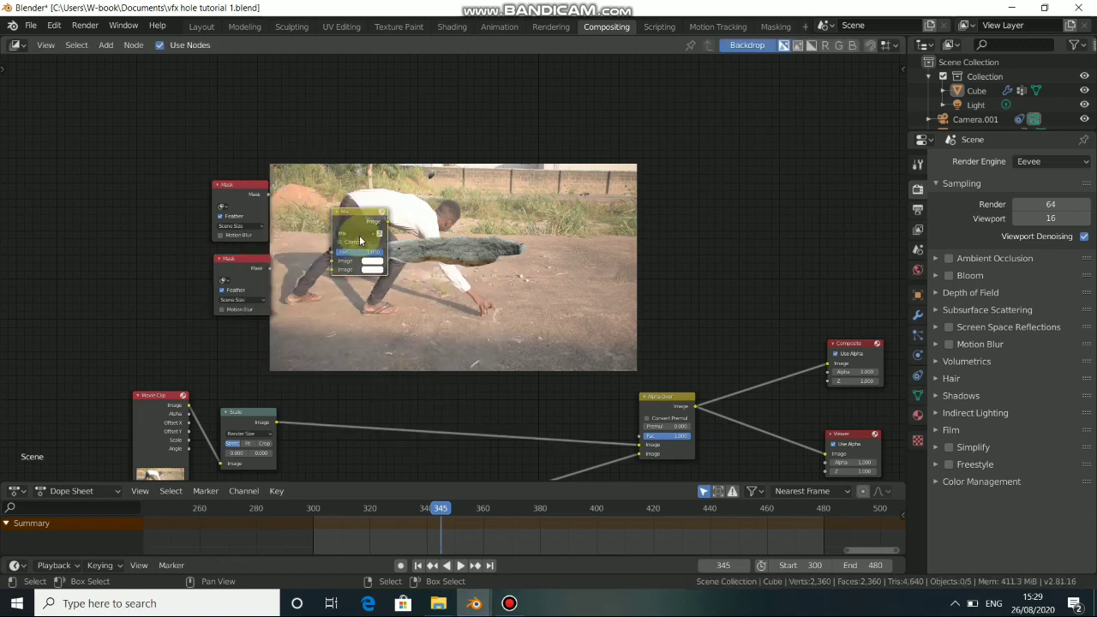
left_click(359, 235)
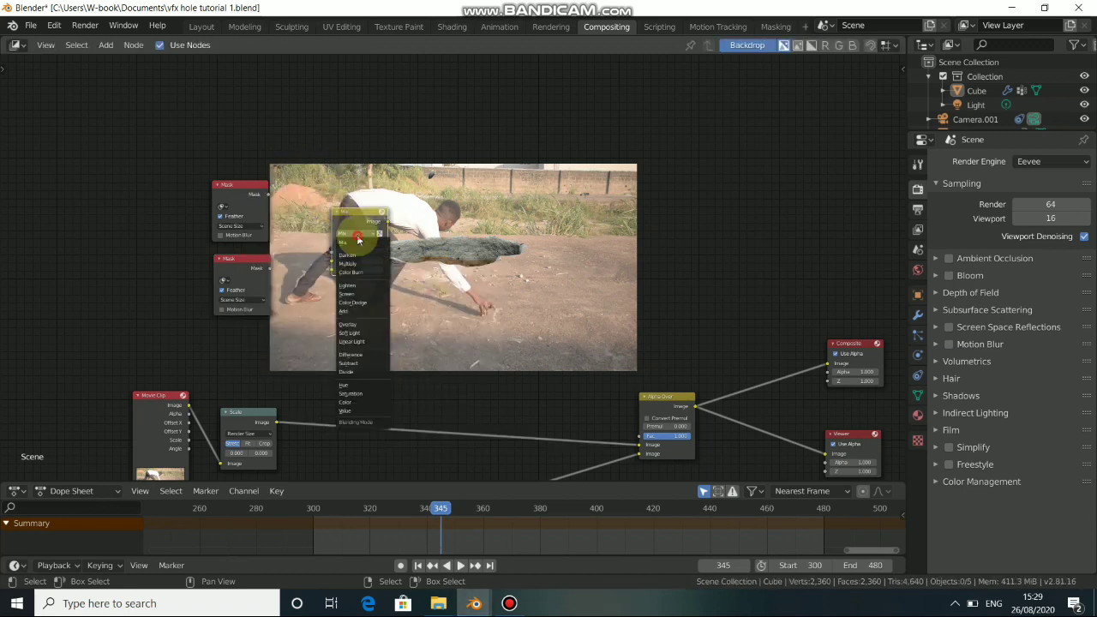
left_click(352, 312)
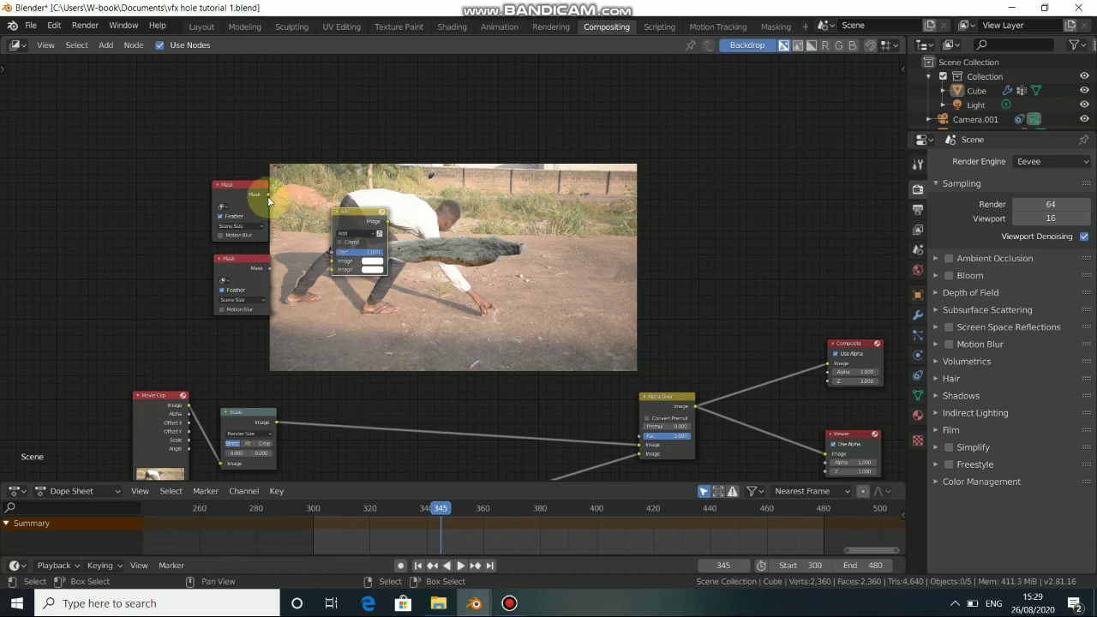
Step: Connect both Mask nodes to the Add node's image inputs and assign HAND to the upper mask and LEG to the lower one
left_click_drag(268, 198, 332, 260)
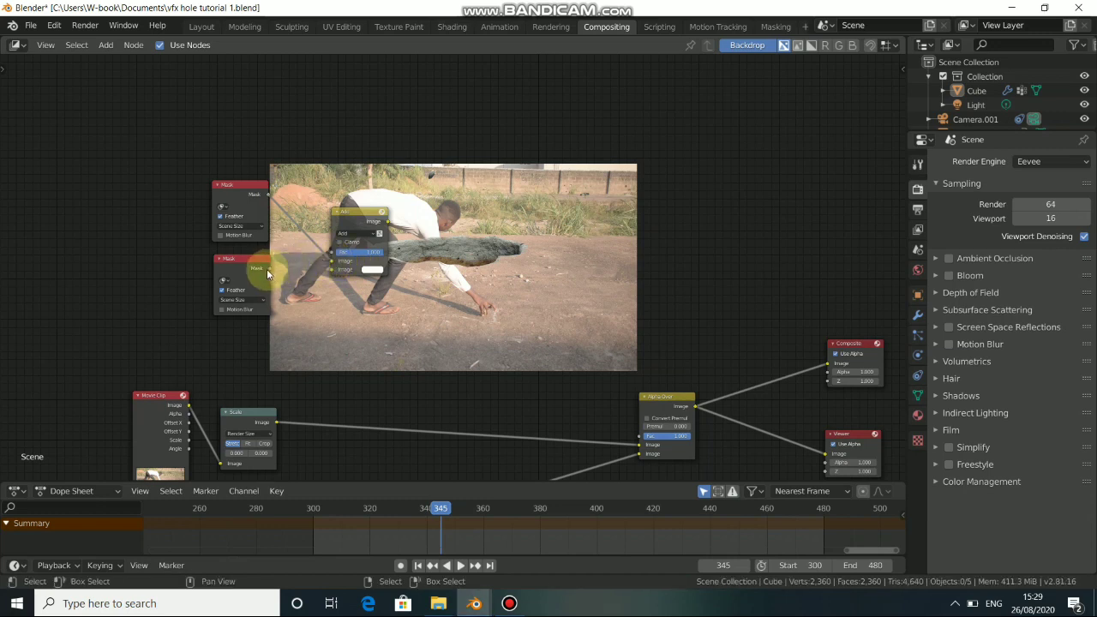
left_click_drag(267, 268, 333, 269)
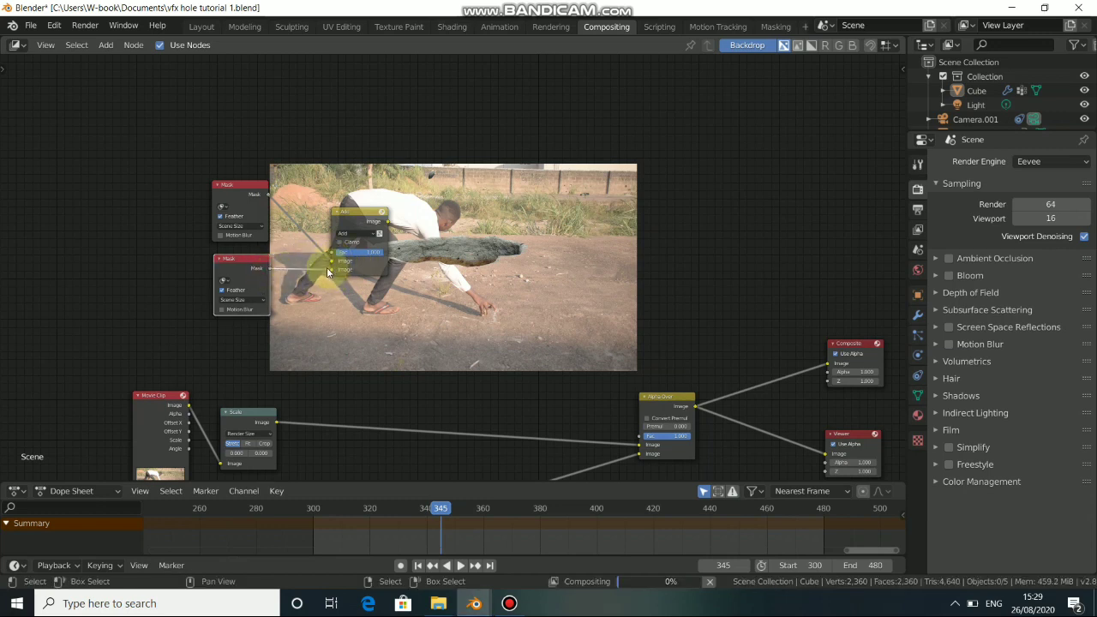
left_click(222, 210)
left_click(255, 221)
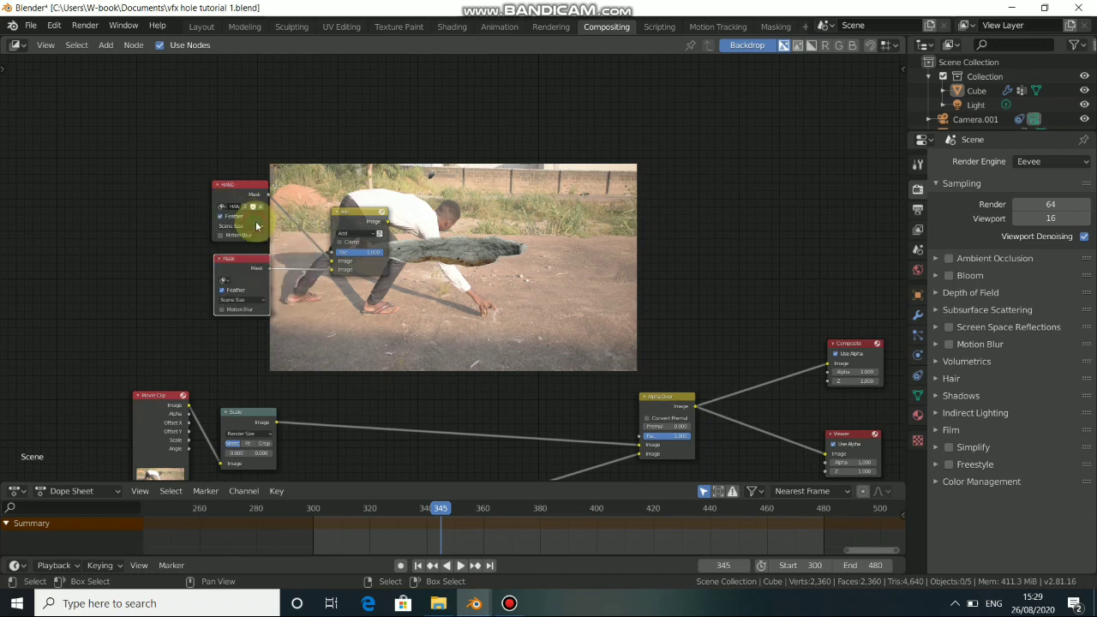
left_click(224, 282)
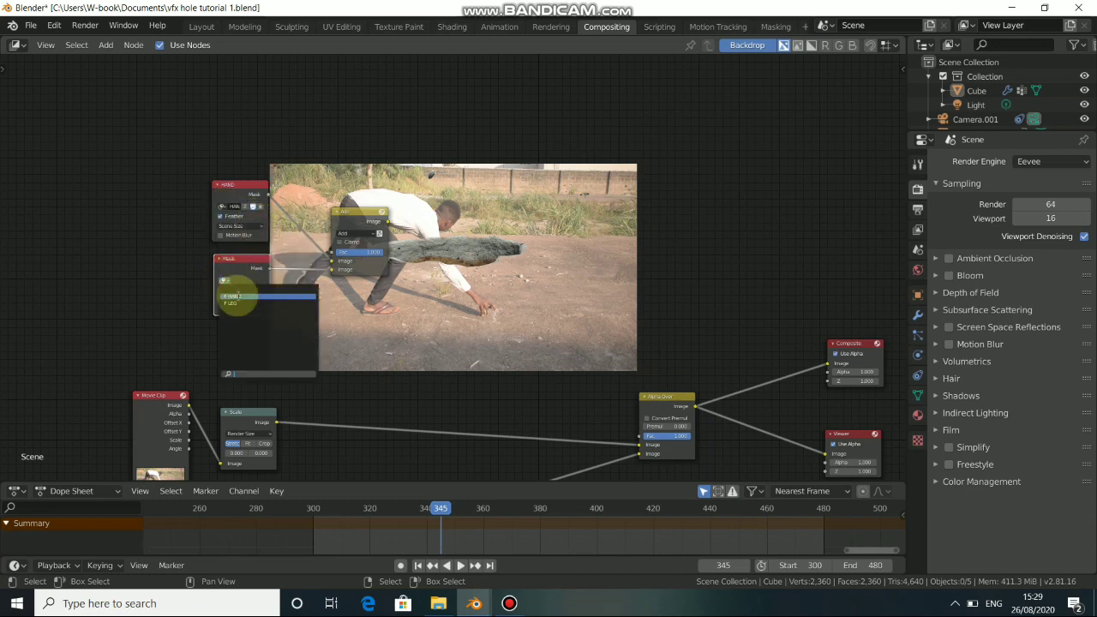
left_click(238, 309)
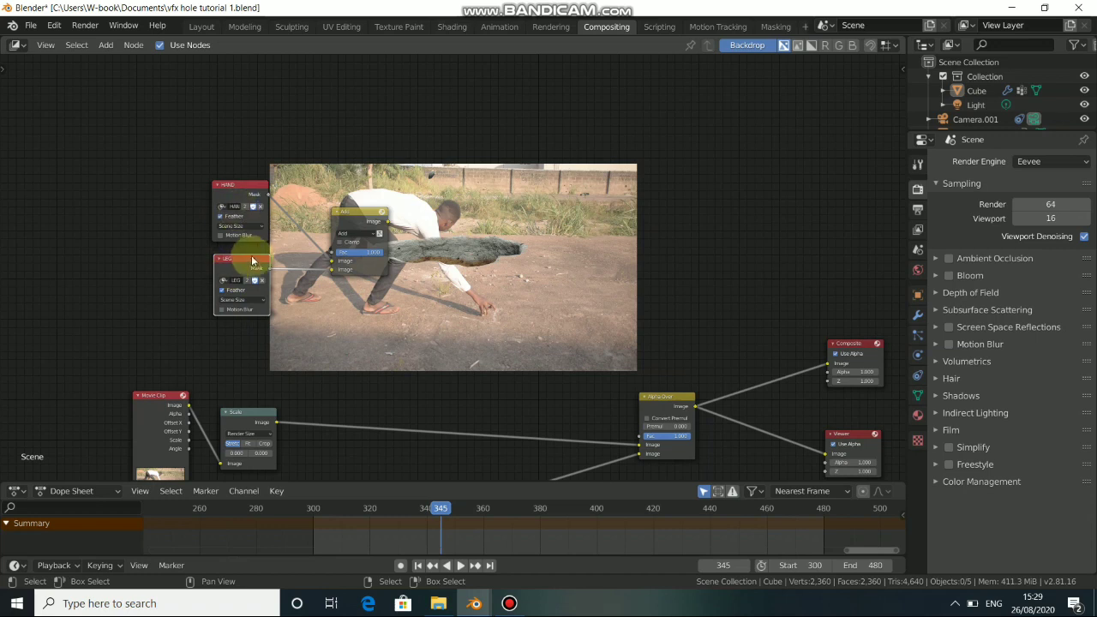
Step: Enable Clamp on the Add node, preview the combined masks in the Viewer, and reconnect the Viewer to the Alpha Over node
left_click_drag(358, 221, 353, 245)
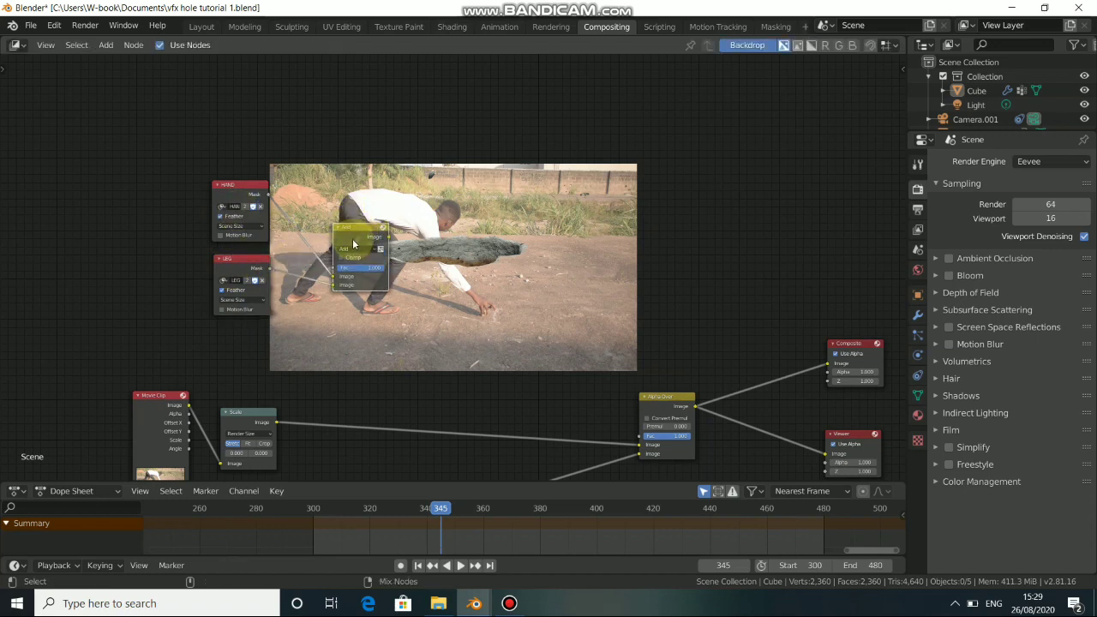
left_click(353, 244, "ctrl+shift")
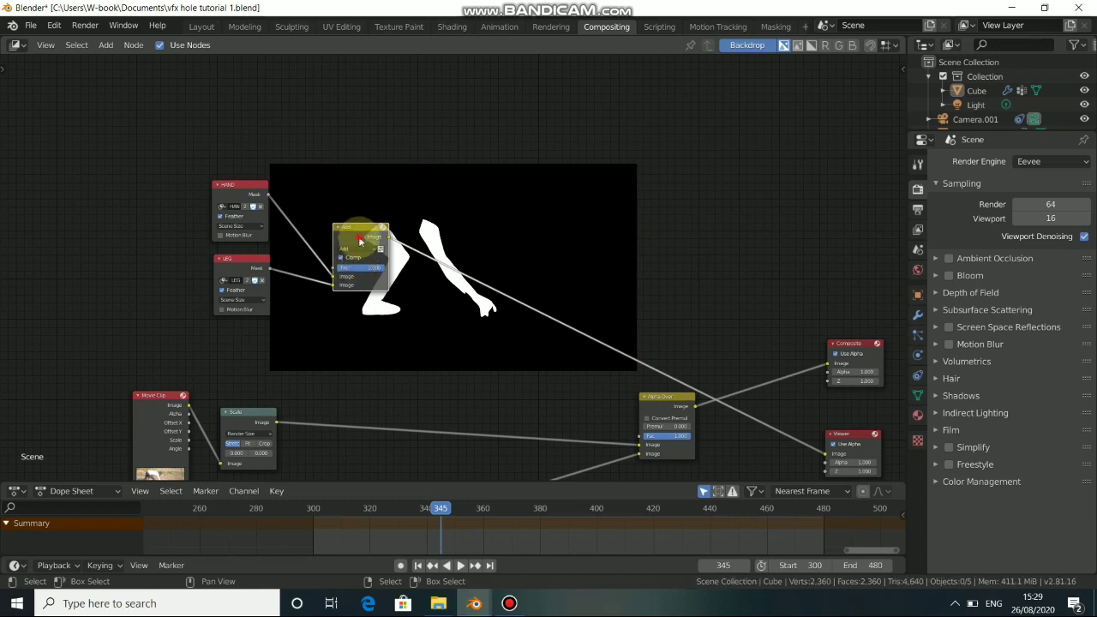
left_click(670, 401, "ctrl+shift")
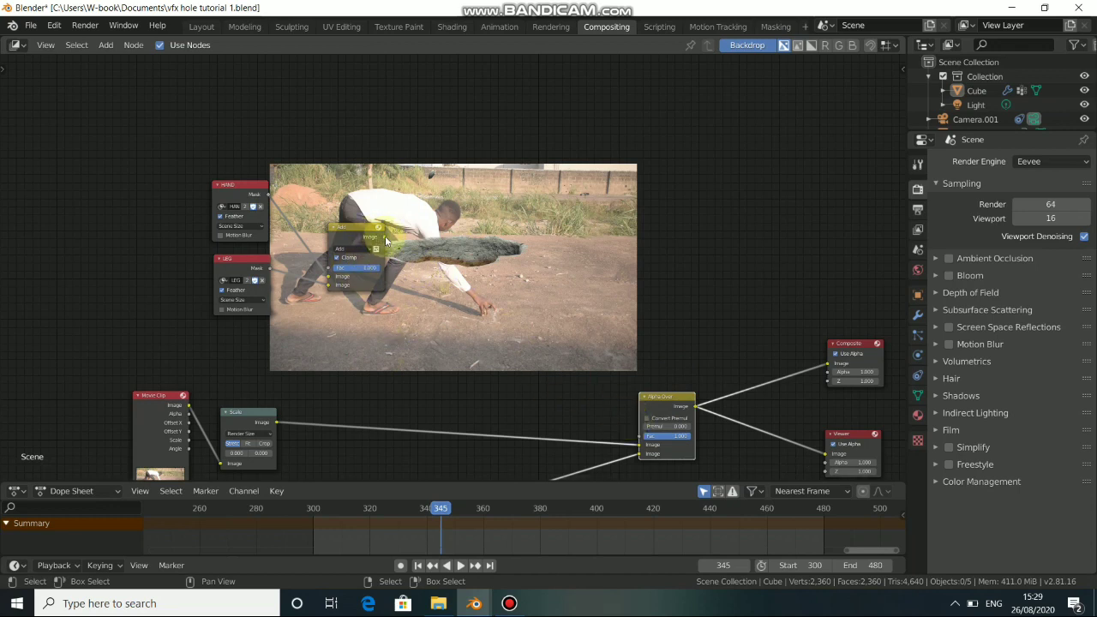
Step: Connect the Add node's Image output to the Fac input of the Alpha Over node
left_click_drag(383, 236, 639, 435)
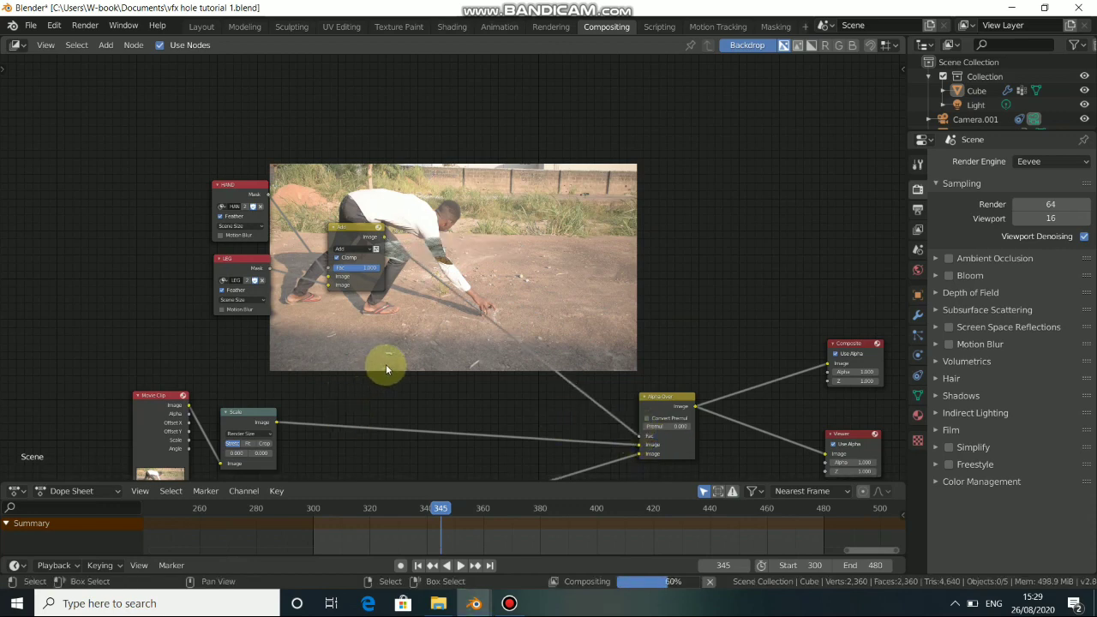
middle_click_drag(423, 348, 345, 325)
middle_click_drag(434, 218, 427, 243)
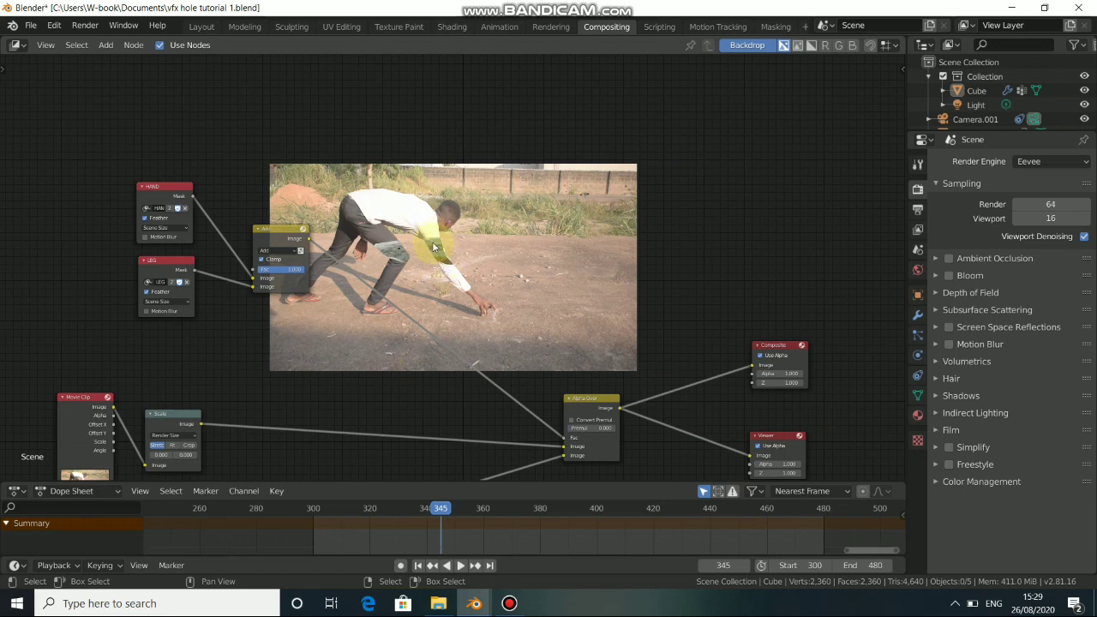
middle_click_drag(377, 290, 402, 287)
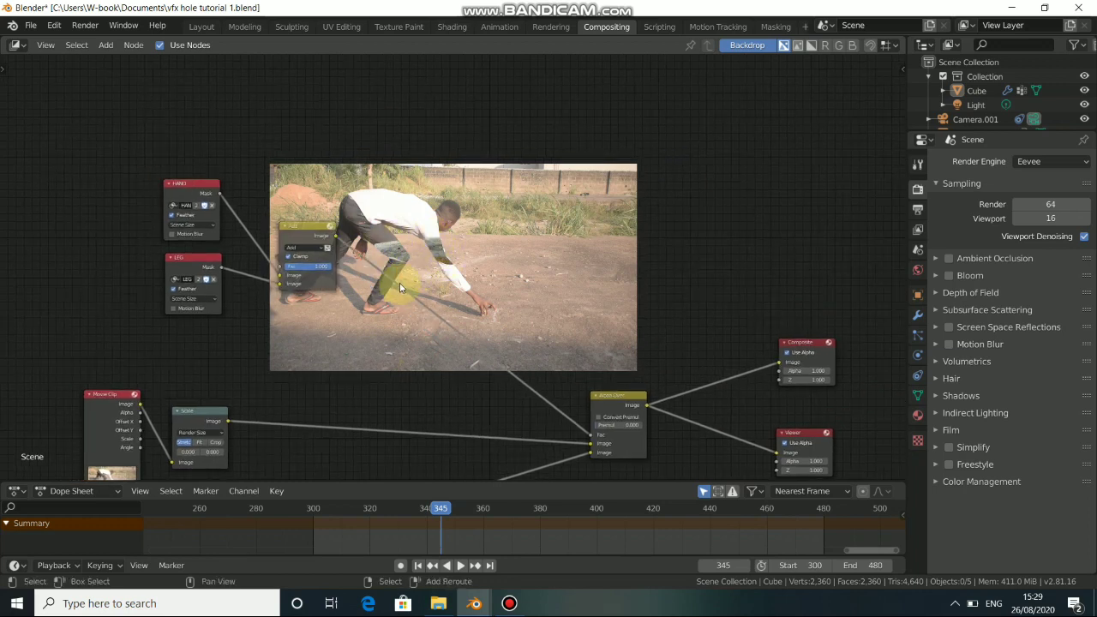
Step: Insert an Invert node into the link between the Add and Alpha Over nodes
key("shift+a")
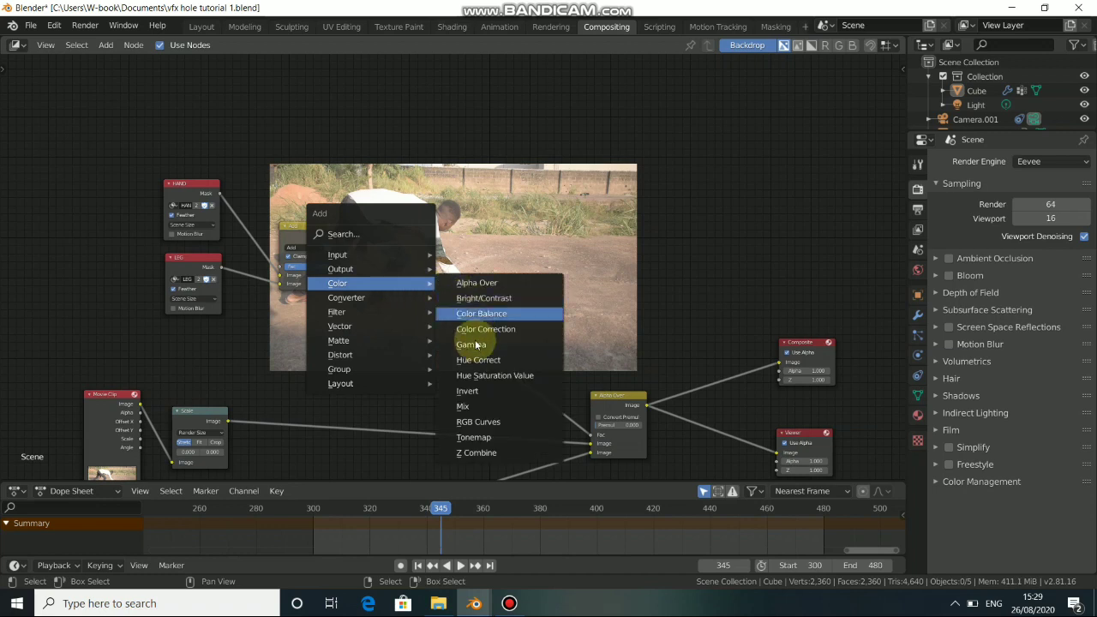
left_click(472, 393)
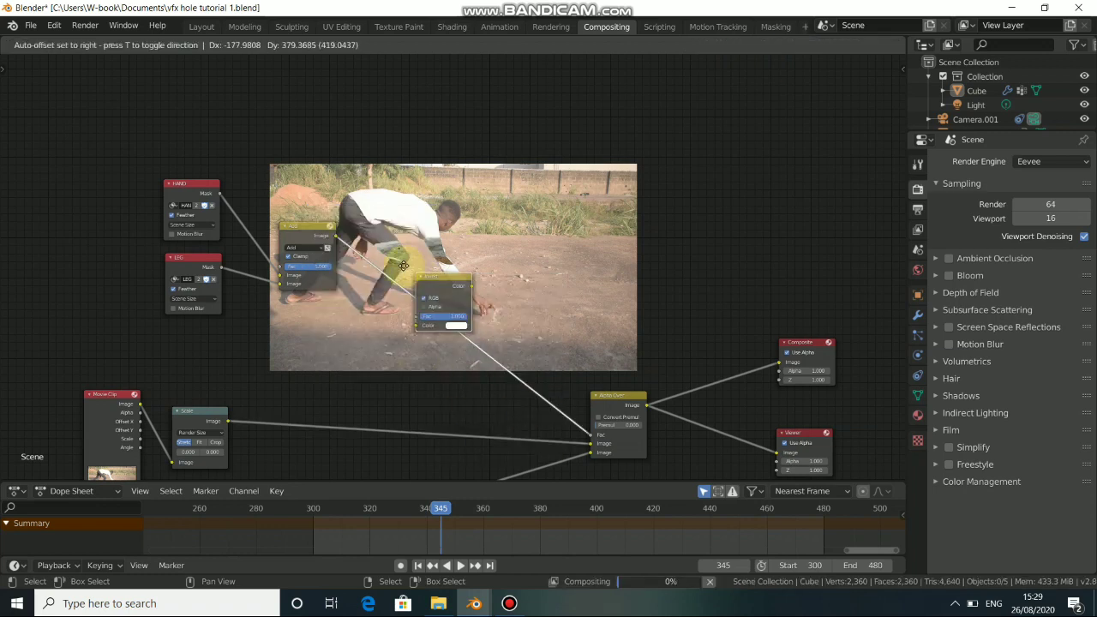
left_click(433, 295)
middle_click_drag(519, 289, 440, 314)
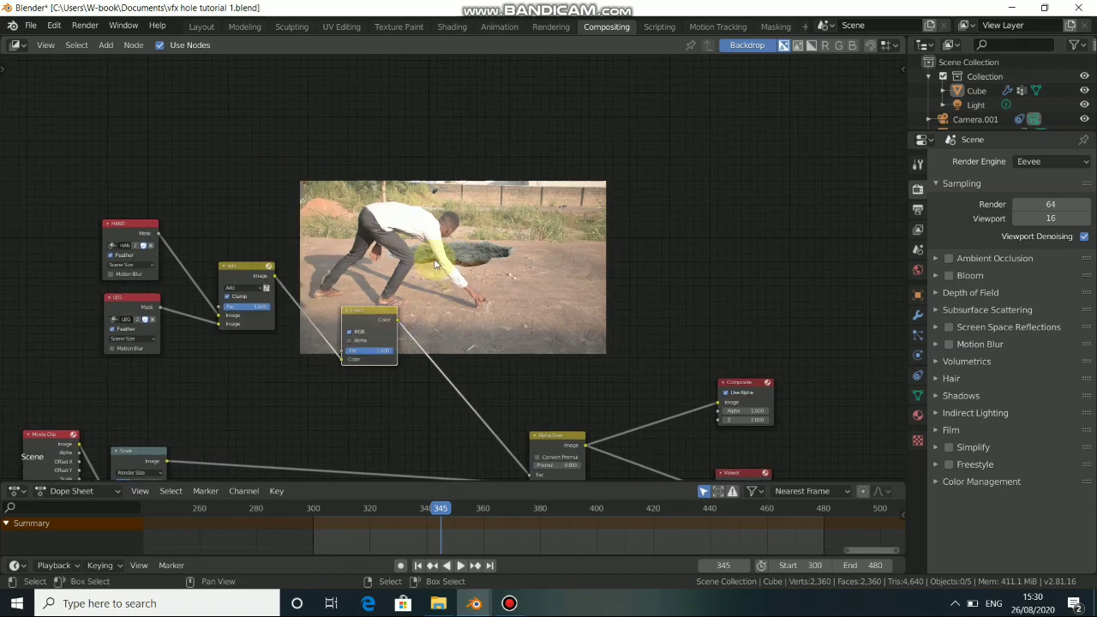
Step: Enlarge the backdrop image, place the Composite and Viewer nodes beside its edge, and move the Alpha Over node up closer to the Invert node
key("alt+v")
key("alt+v")
key("alt+v")
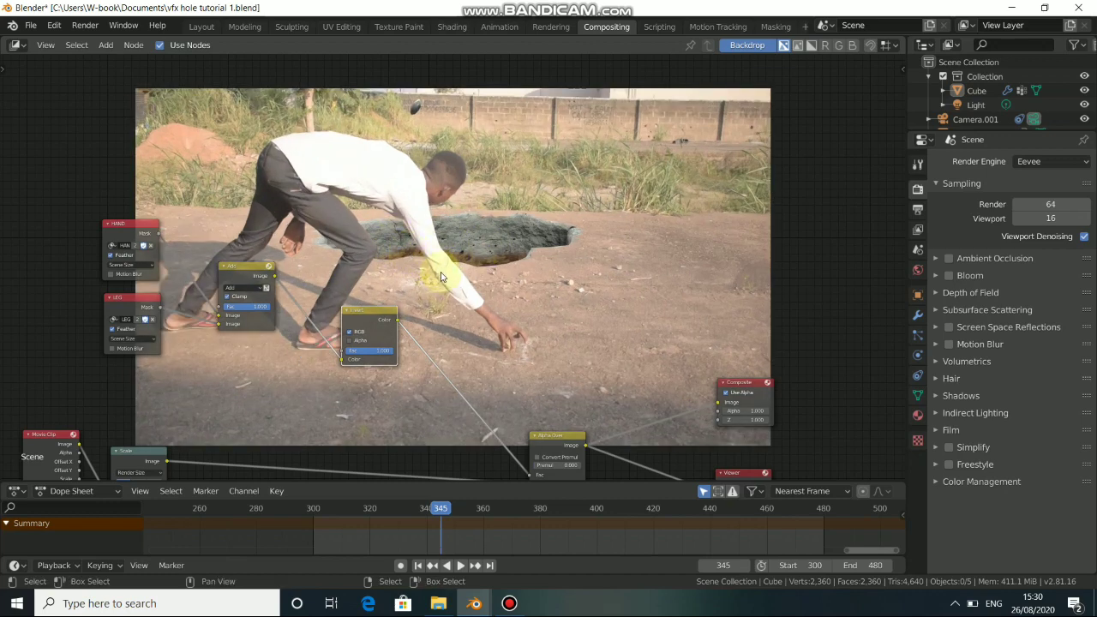
key("v")
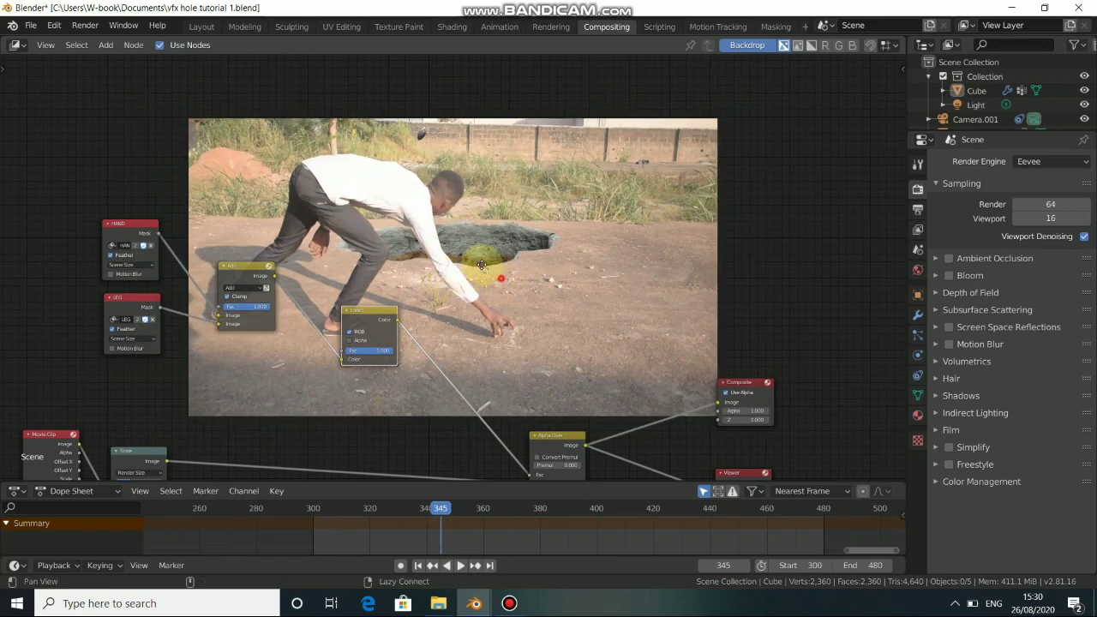
middle_click_drag(644, 375, 517, 257)
left_click_drag(624, 262, 744, 224)
left_click_drag(633, 351, 752, 291)
left_click_drag(417, 335, 386, 276)
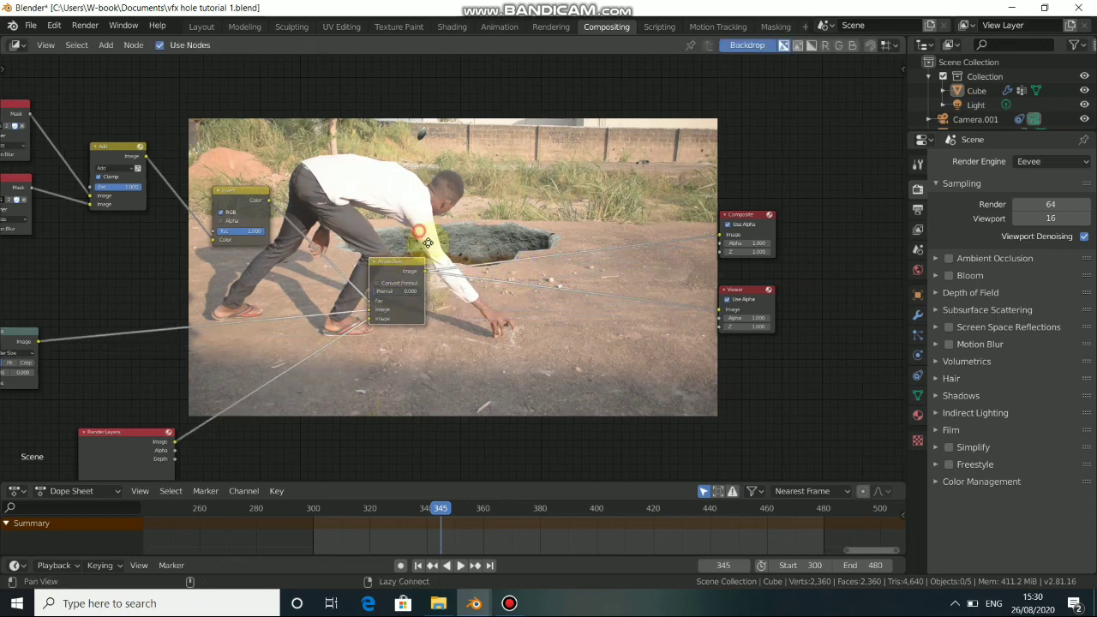
middle_click_drag(441, 237, 450, 248)
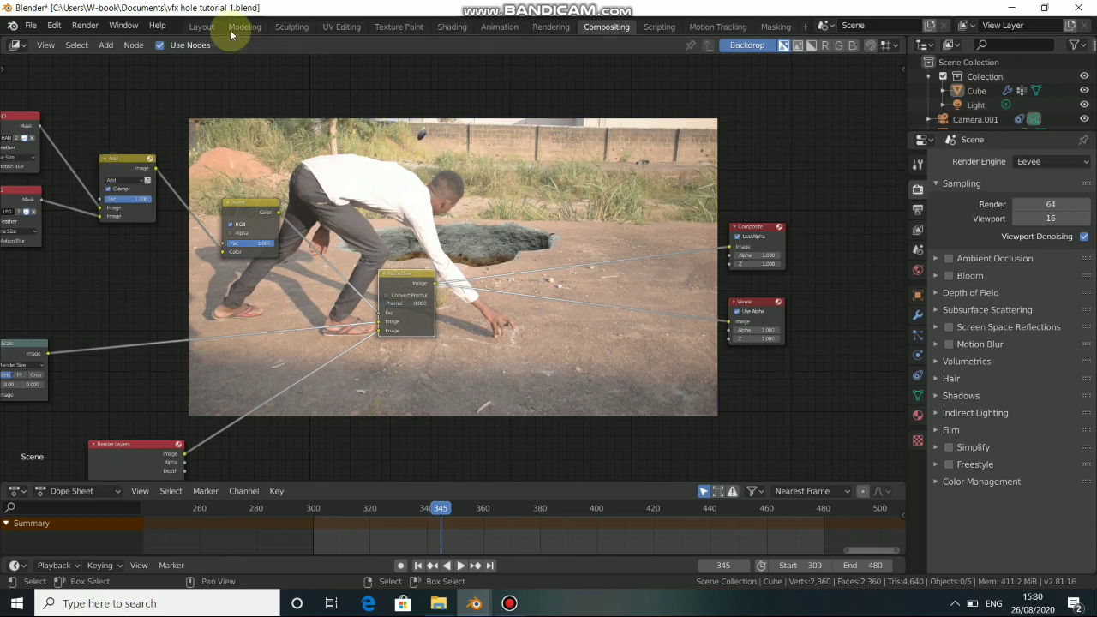
Step: In the Layout workspace, unhide the Icosphere object and delete it from the scene
left_click(202, 26)
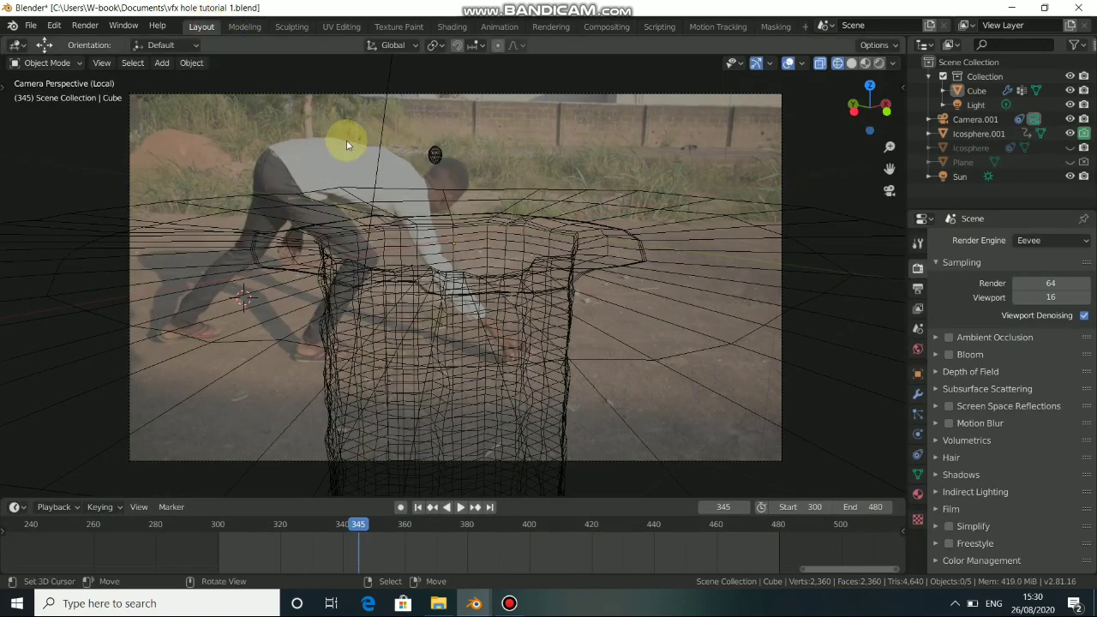
left_click(1068, 148)
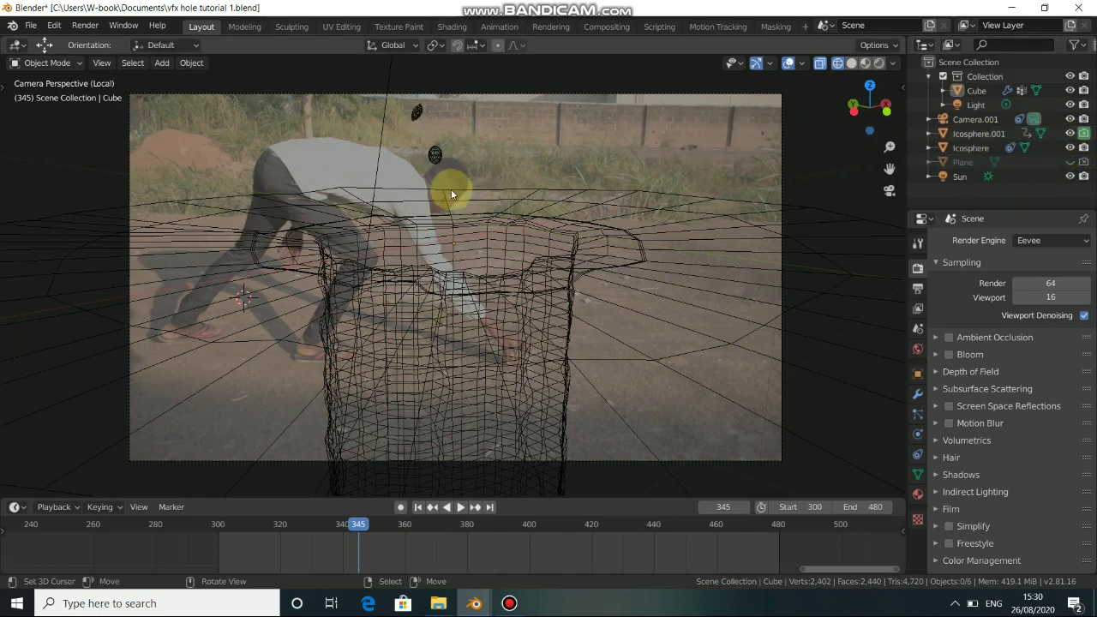
left_click(419, 115)
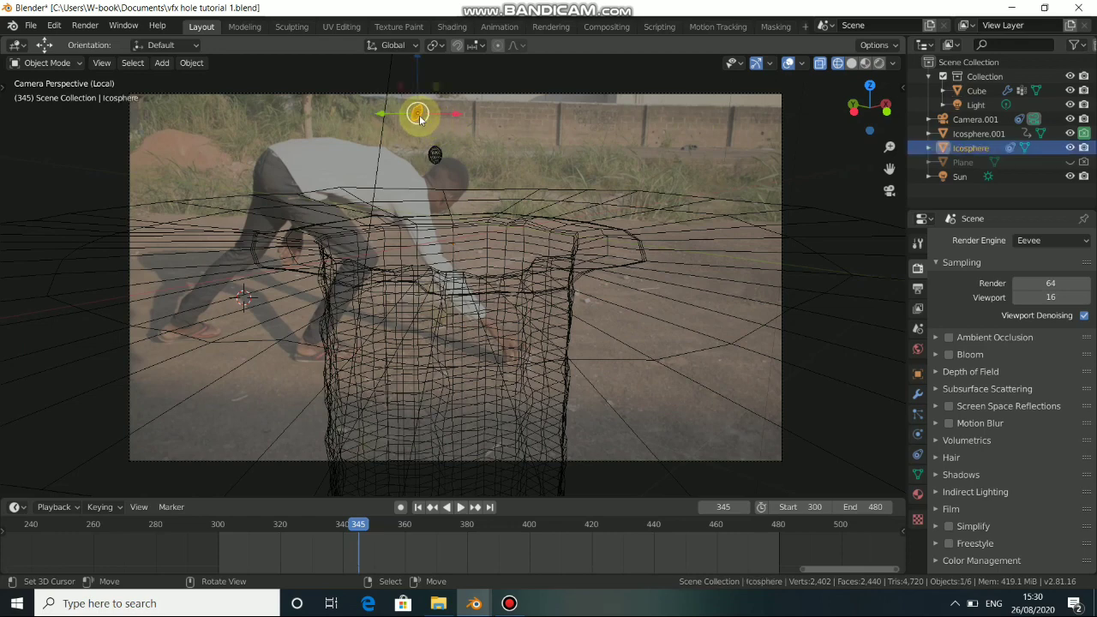
key("x")
left_click(468, 168)
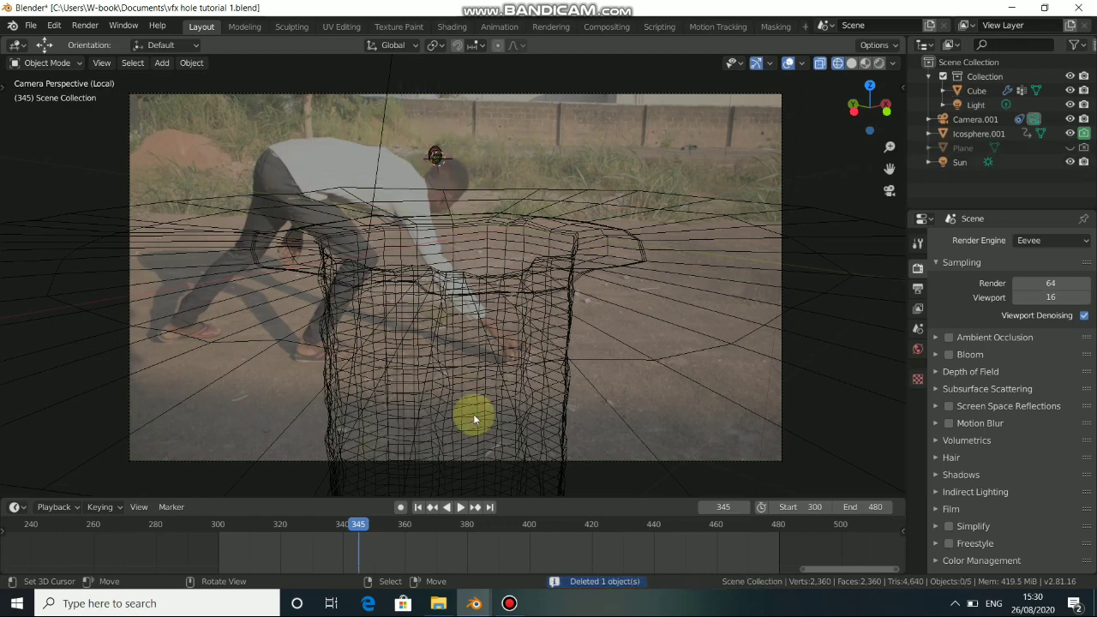
Step: Scrub the timeline to frame 467, where the ball drops into the hole
left_click(563, 542)
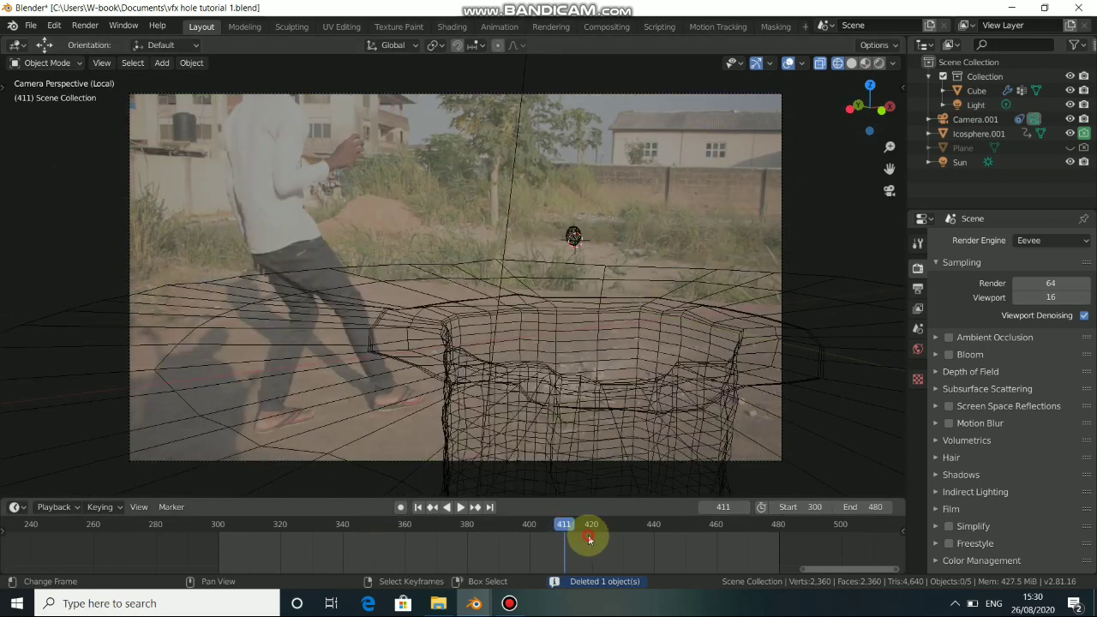
key("space")
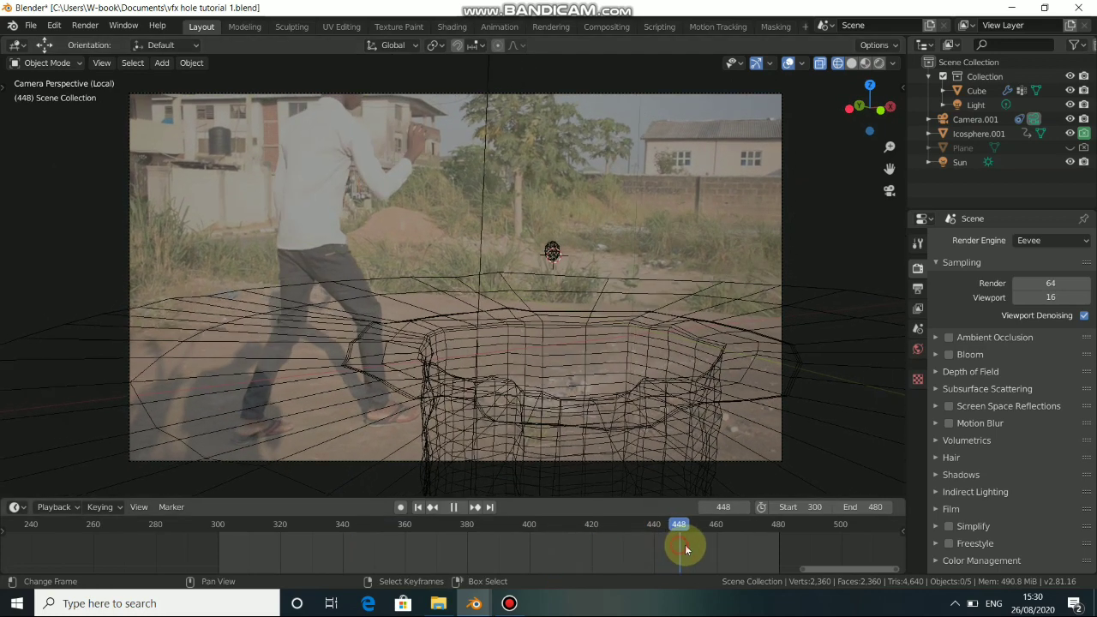
left_click(703, 545)
left_click(717, 546)
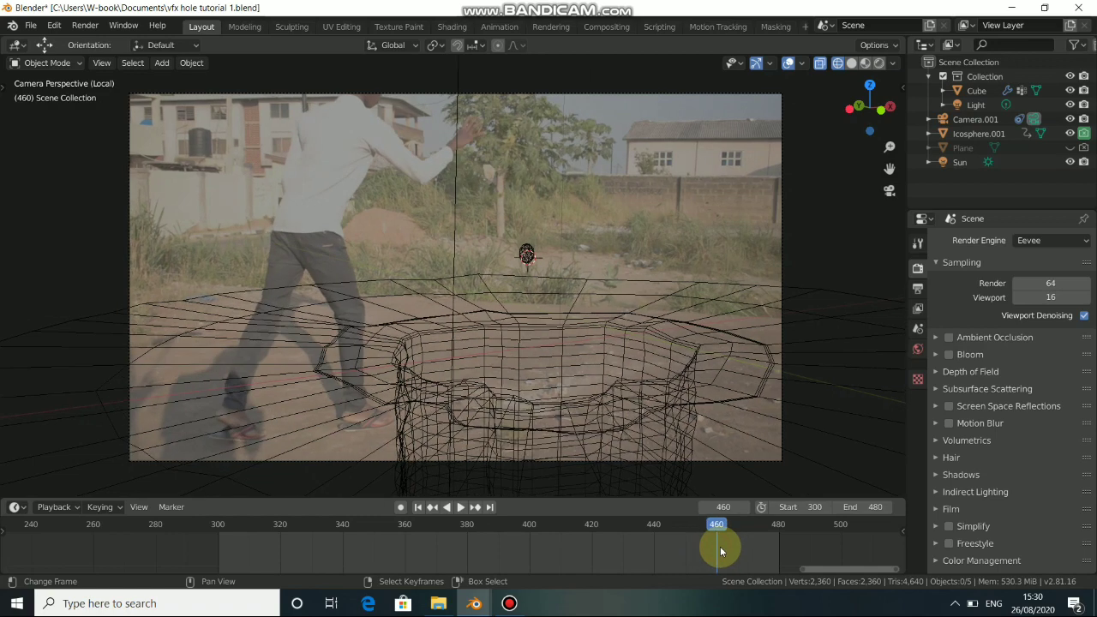
left_click_drag(720, 546, 738, 547)
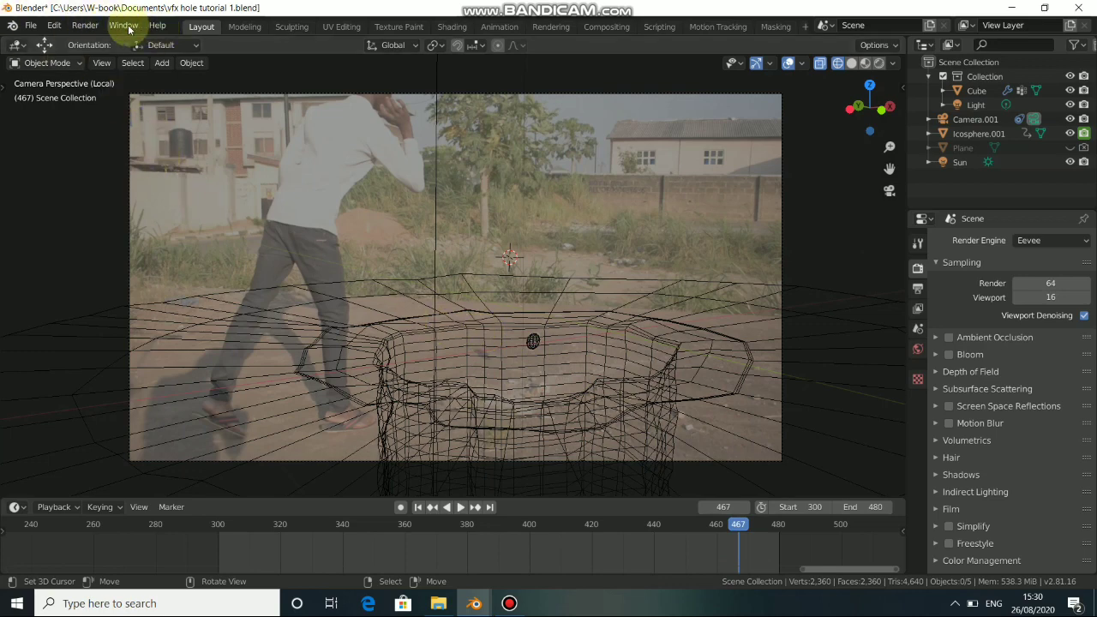
Step: Render the current frame as a still image and inspect the hole in the result up close
left_click(85, 25)
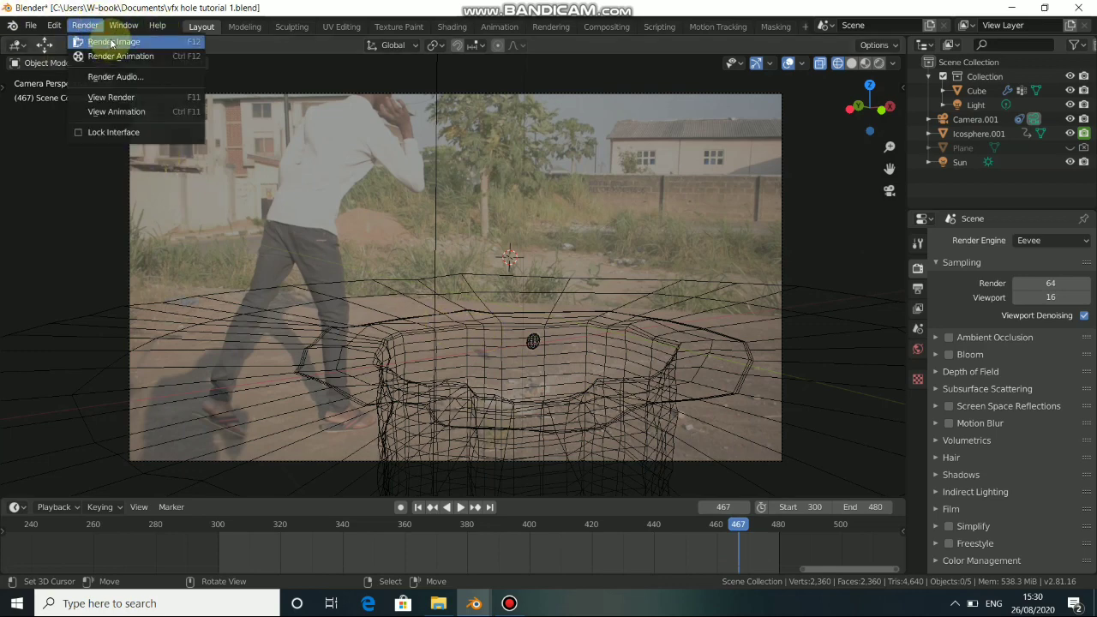
left_click(112, 42)
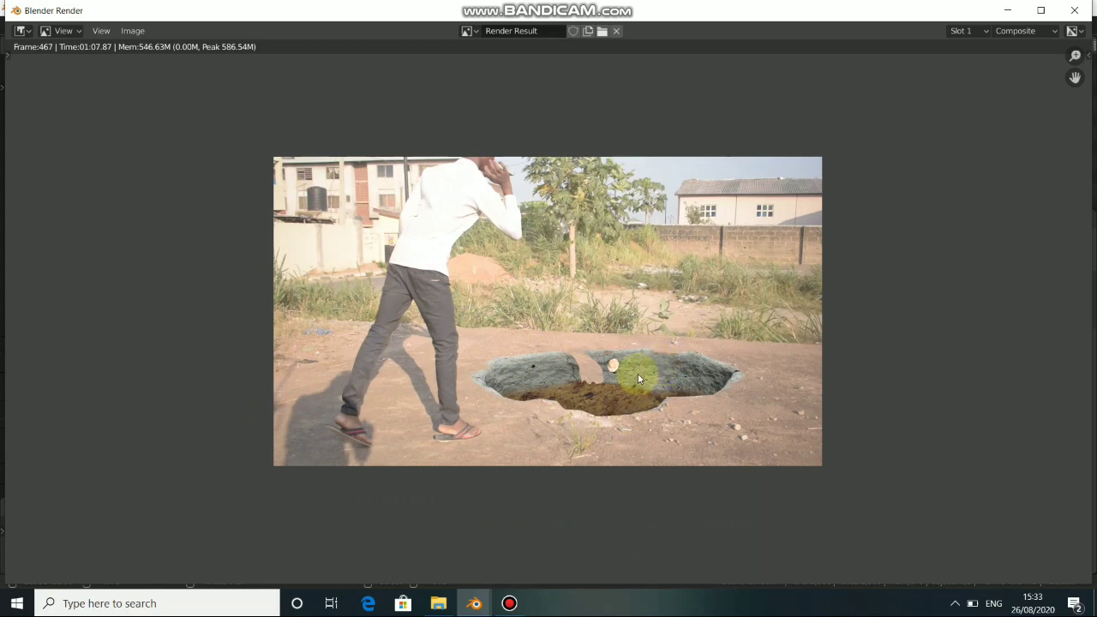
scroll(638, 373, "up", 4)
middle_click_drag(712, 450, 629, 401)
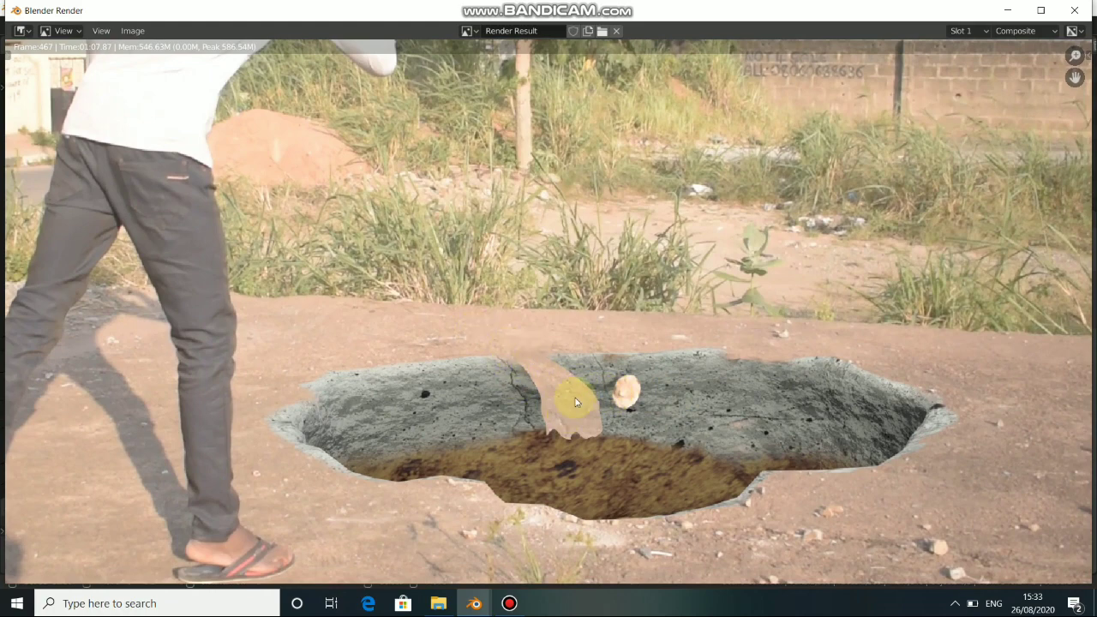
Step: Dismiss the render result and load the HAND mask in the Masking workspace at frame 467
scroll(676, 403, "down", 3)
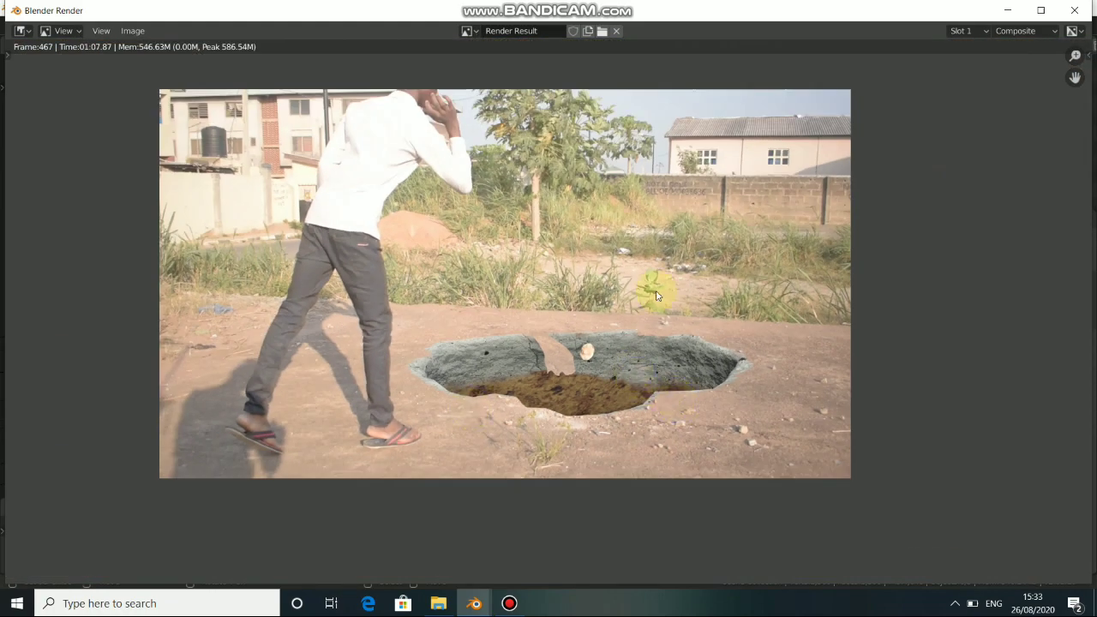
left_click(1008, 10)
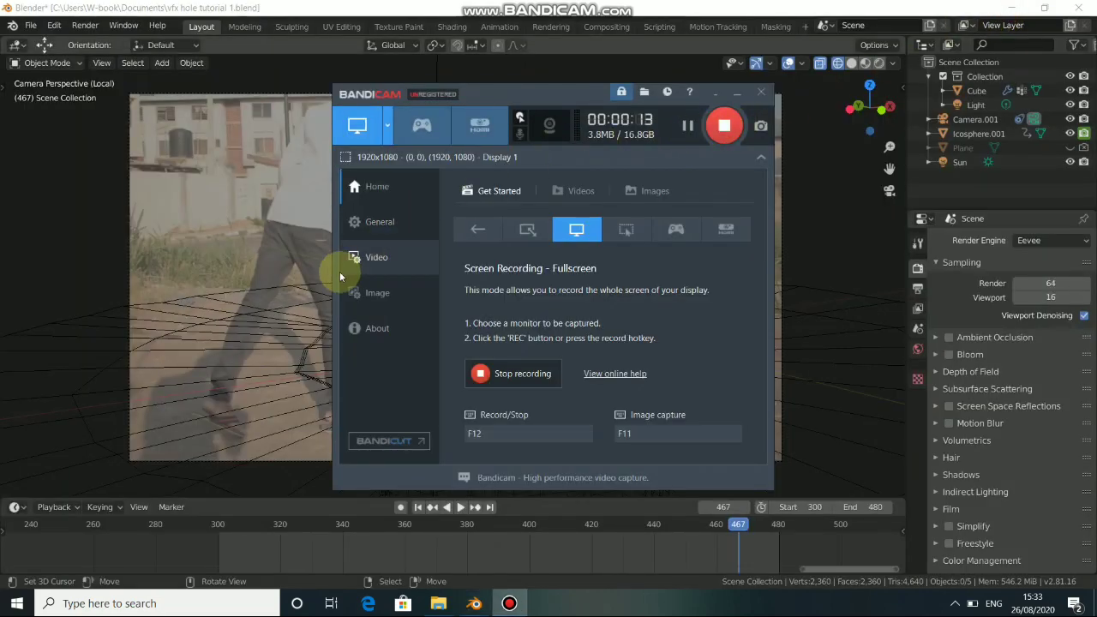
left_click(302, 283)
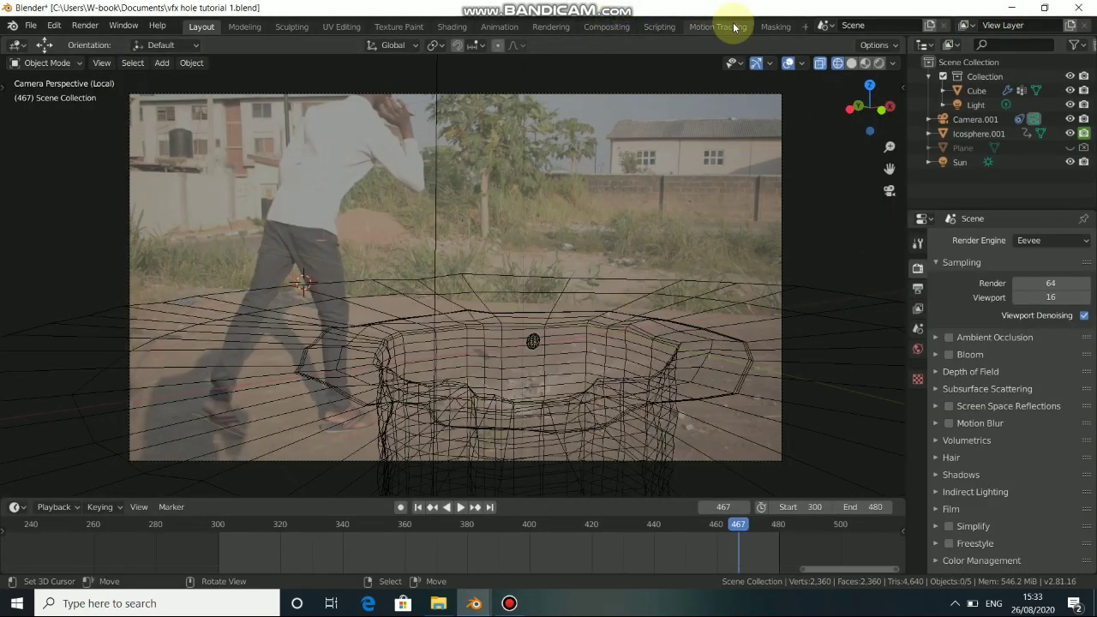
left_click(767, 26)
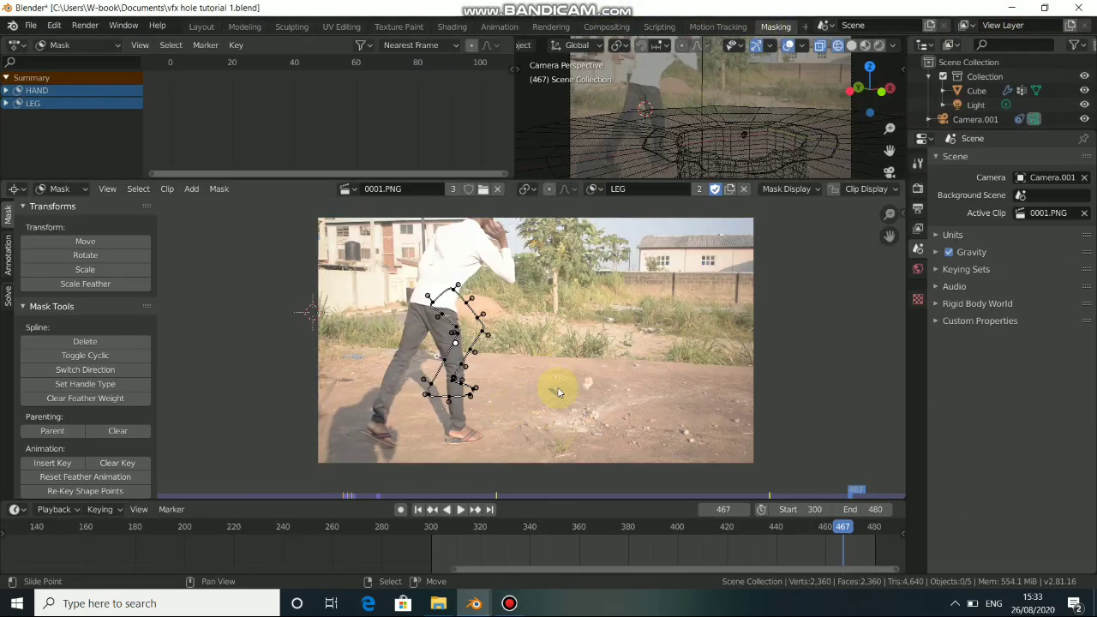
left_click(593, 188)
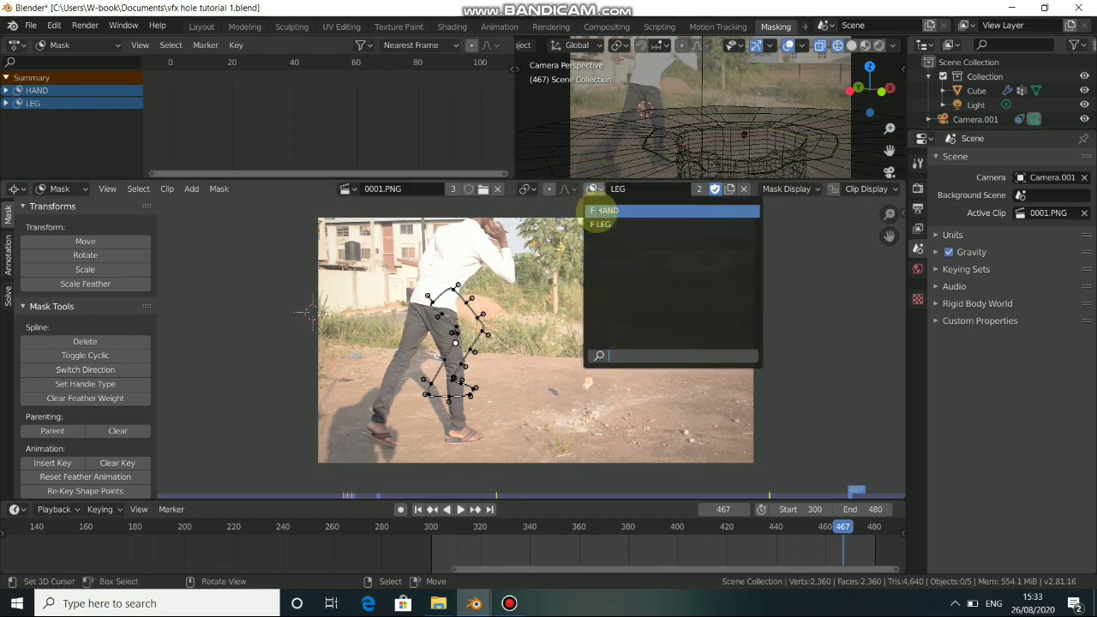
left_click(599, 211)
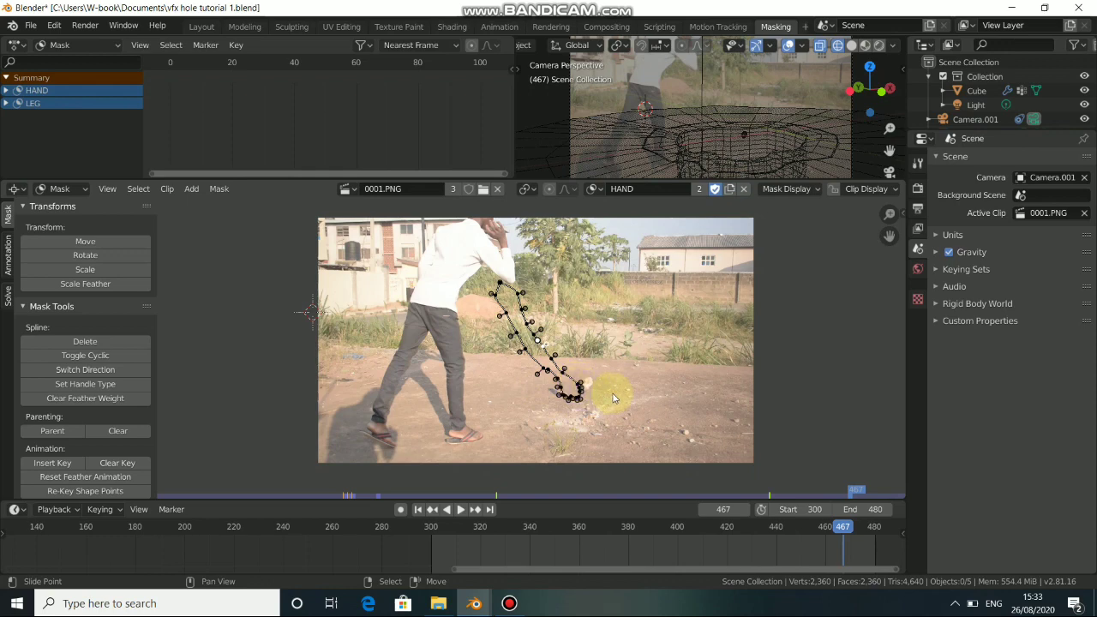
Step: Move all HAND mask points away from the hole to beside the man's back and hips, and key the shape at frame 467
scroll(612, 396, "up", 2)
scroll(631, 381, "down", 3)
scroll(632, 384, "up", 1)
key("a")
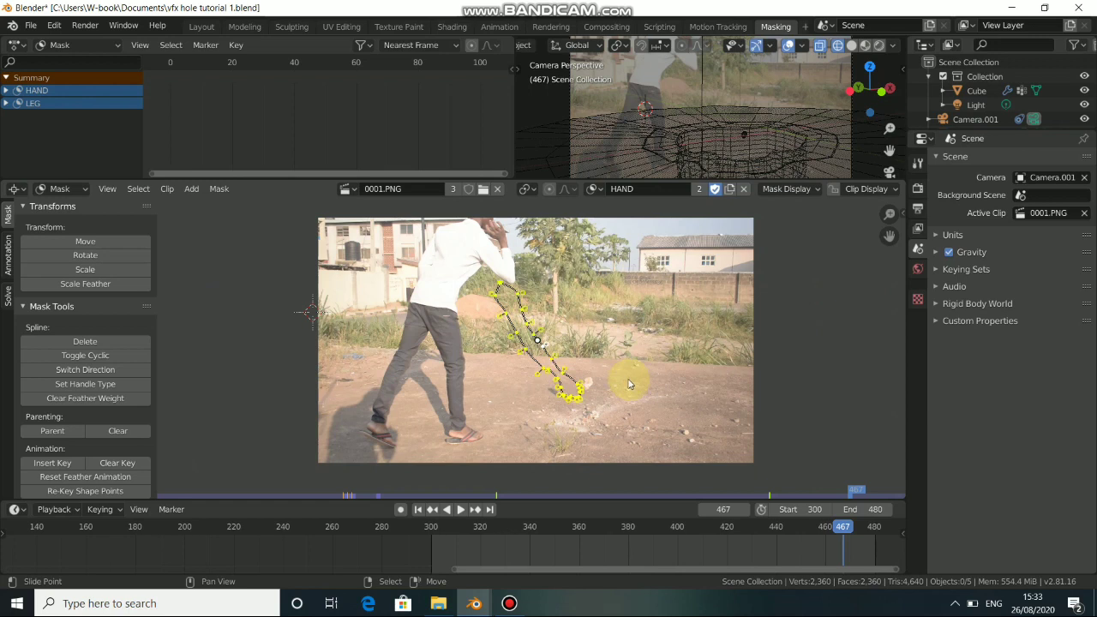
key("g")
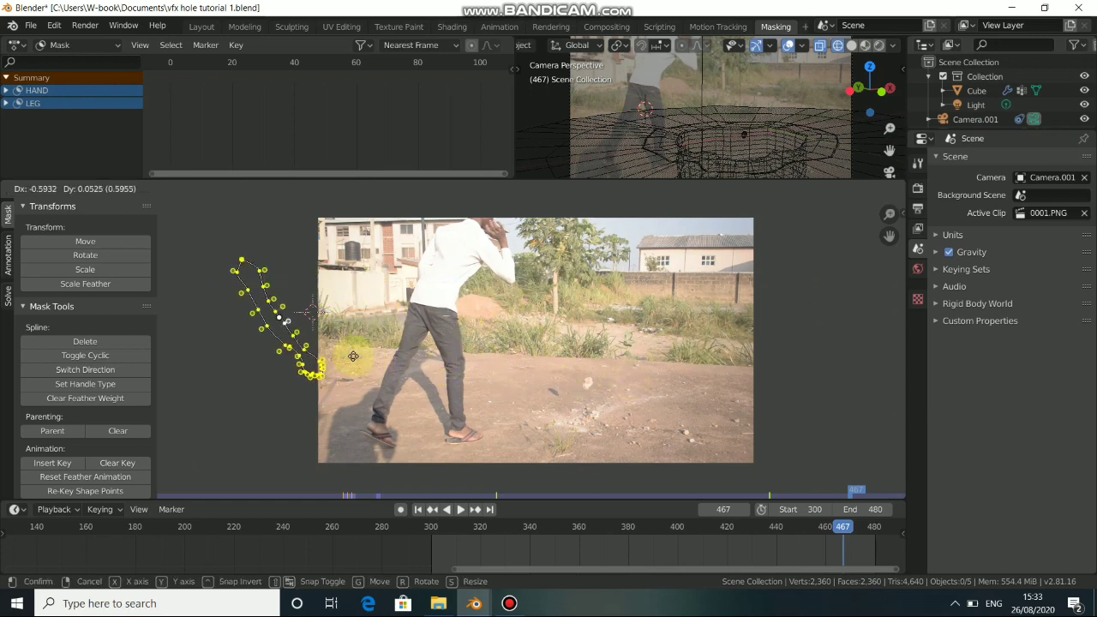
left_click(350, 360)
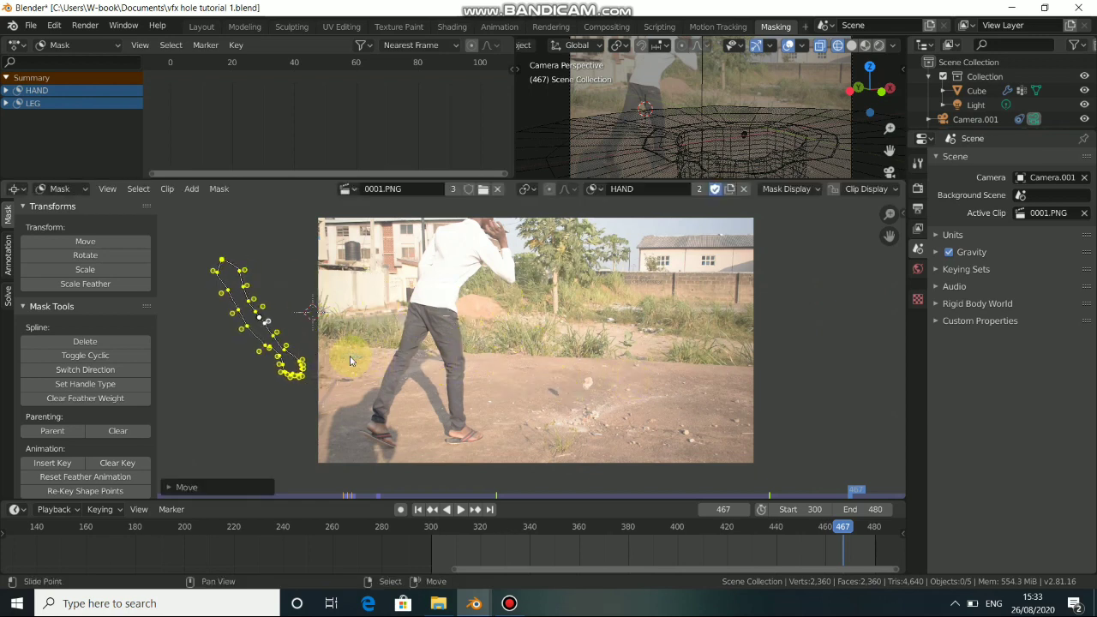
key("g")
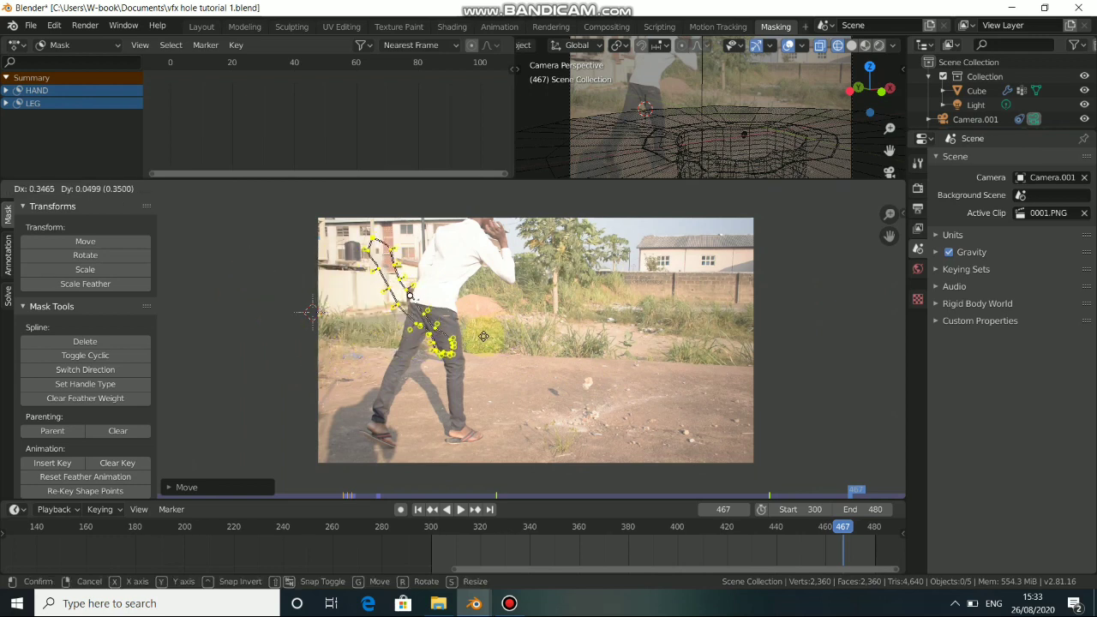
left_click(485, 344)
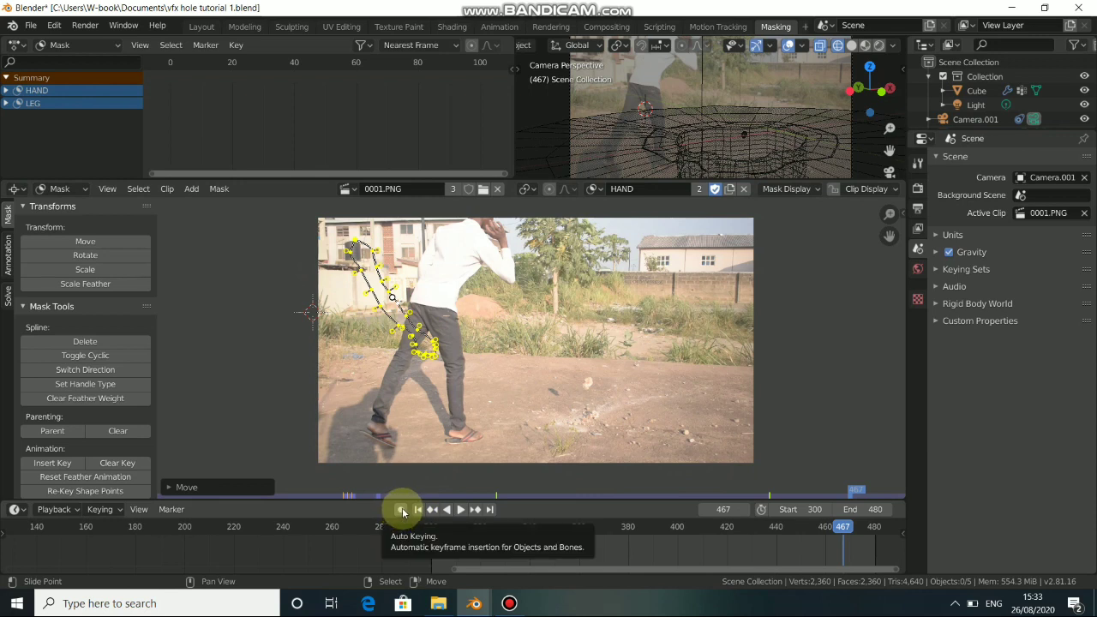
key("i")
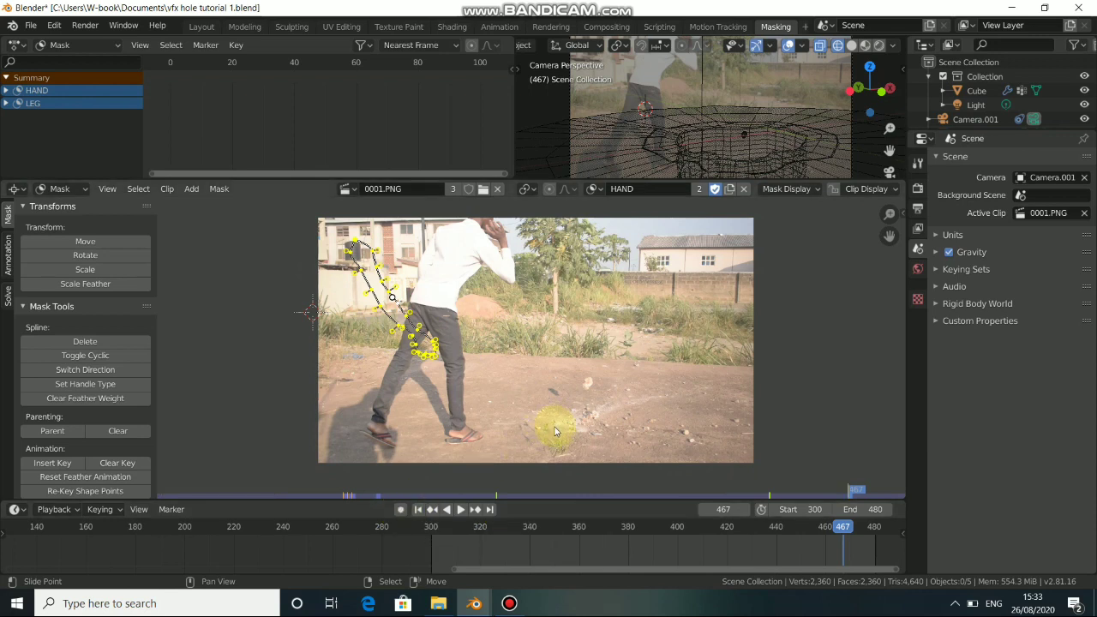
Step: At frame 413, move the whole HAND mask behind the man, clear of the hole, and check it against frame 347
left_click(709, 541)
key("g")
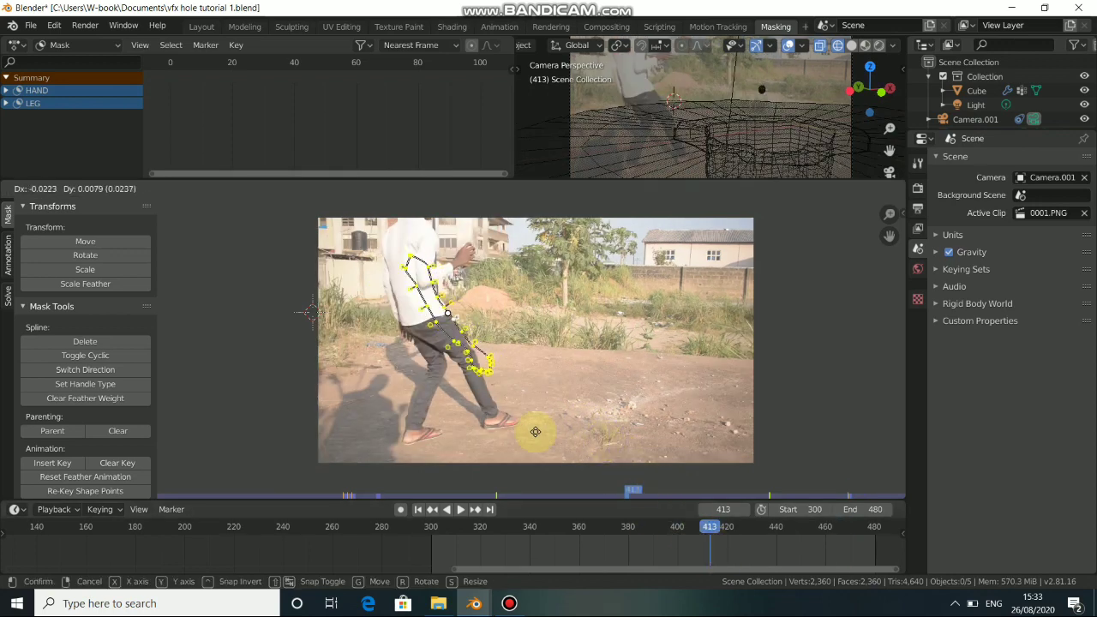
left_click(532, 438)
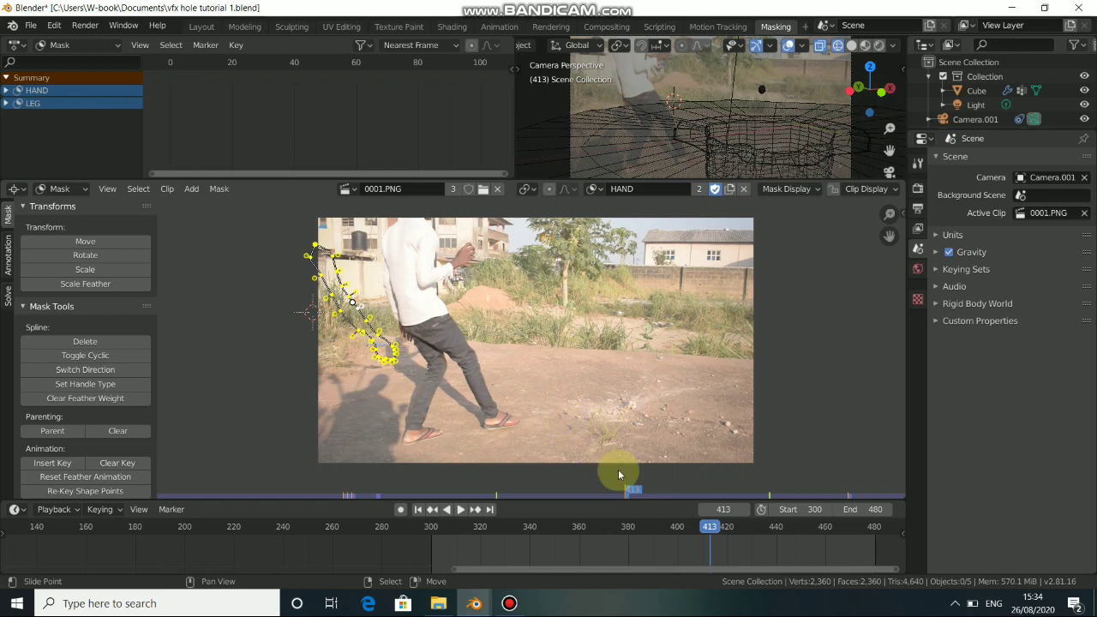
left_click_drag(733, 555, 548, 538)
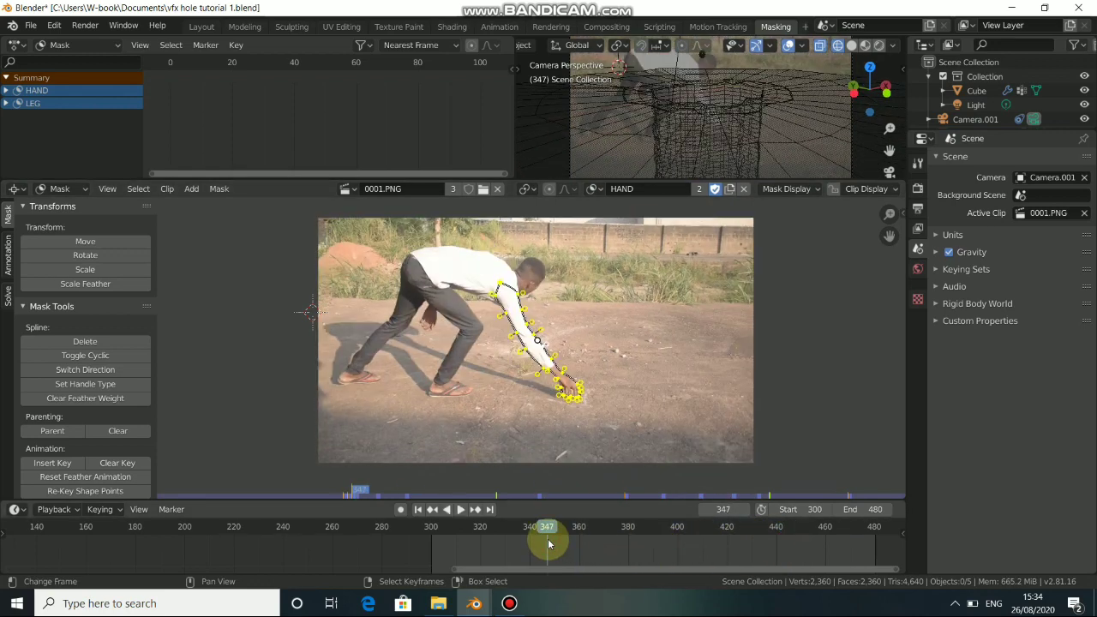
key("Up")
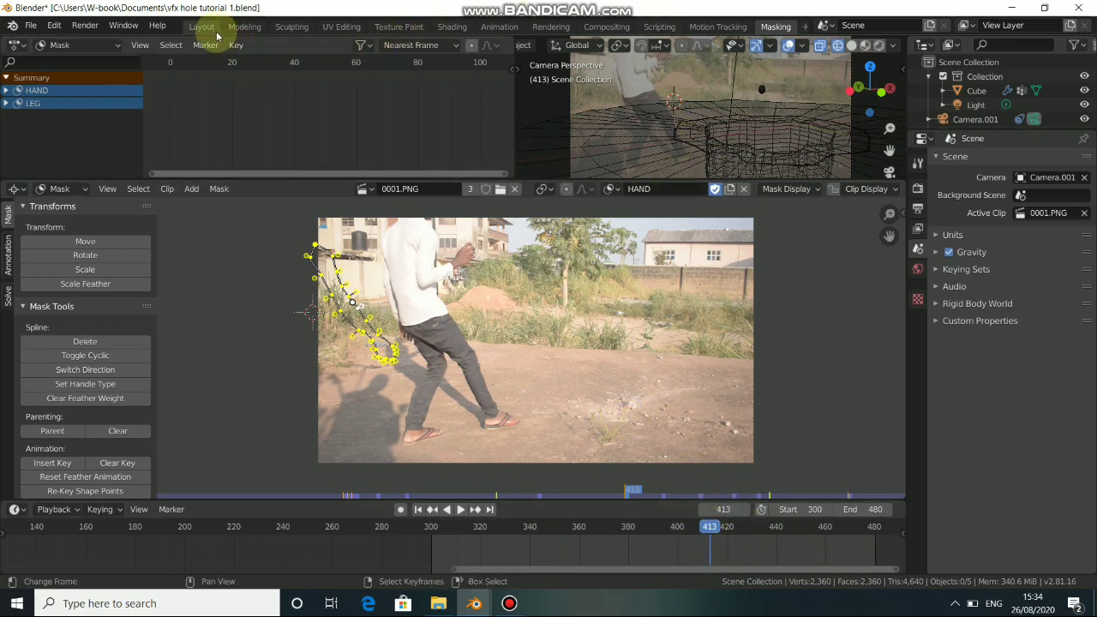
Step: In the Compositing workspace, refresh the composite by muting and unmuting the Alpha Over node, and go to frame 467
left_click(606, 26)
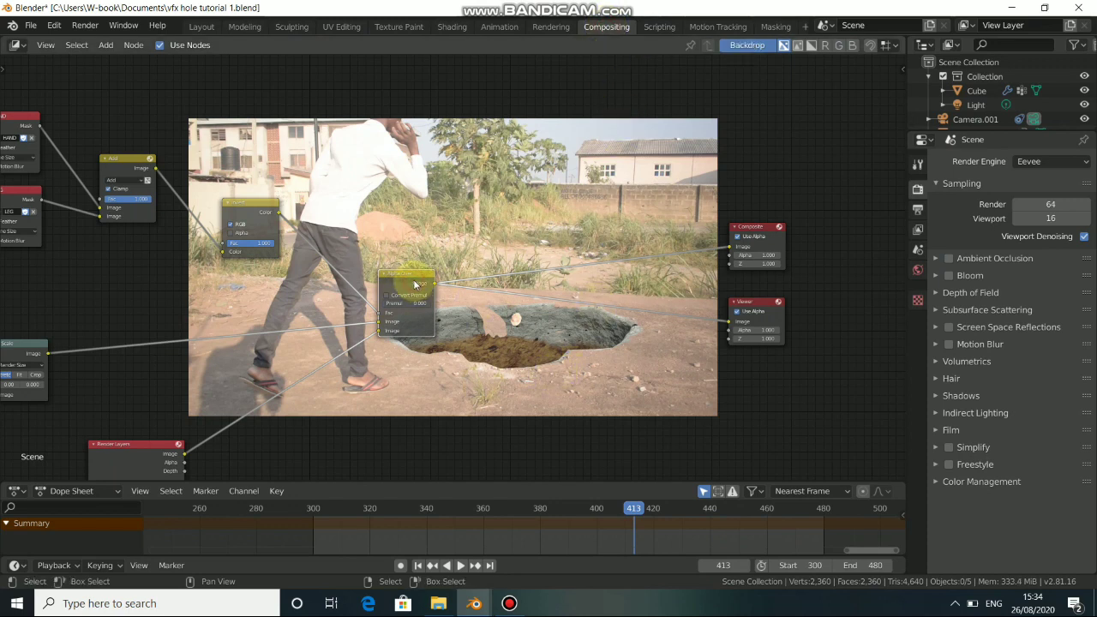
key("m")
key("m")
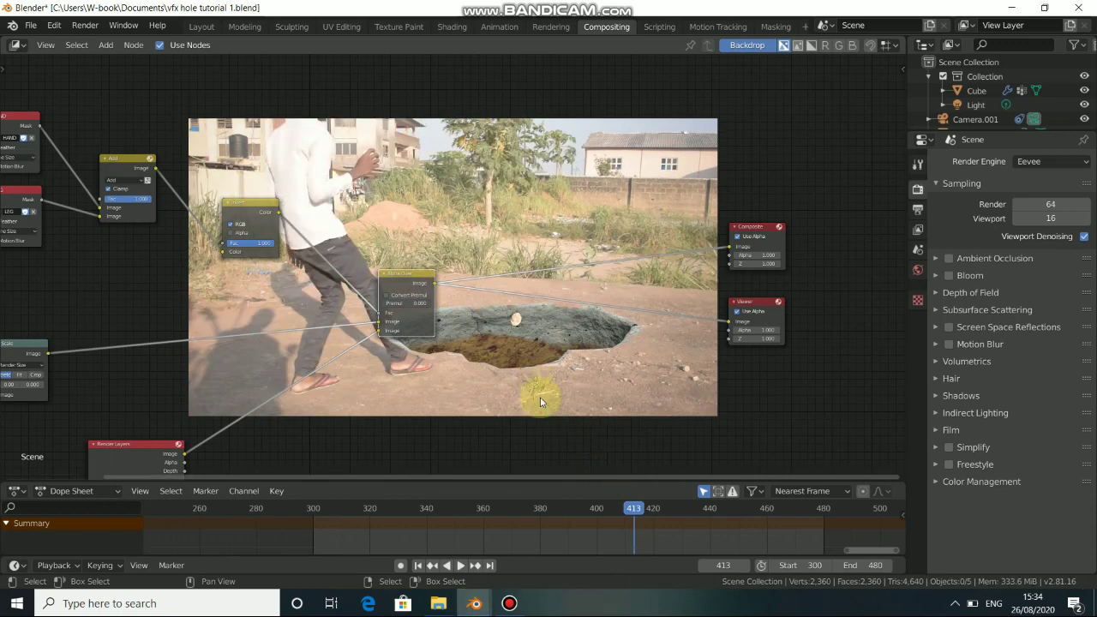
middle_click_drag(543, 397, 574, 391)
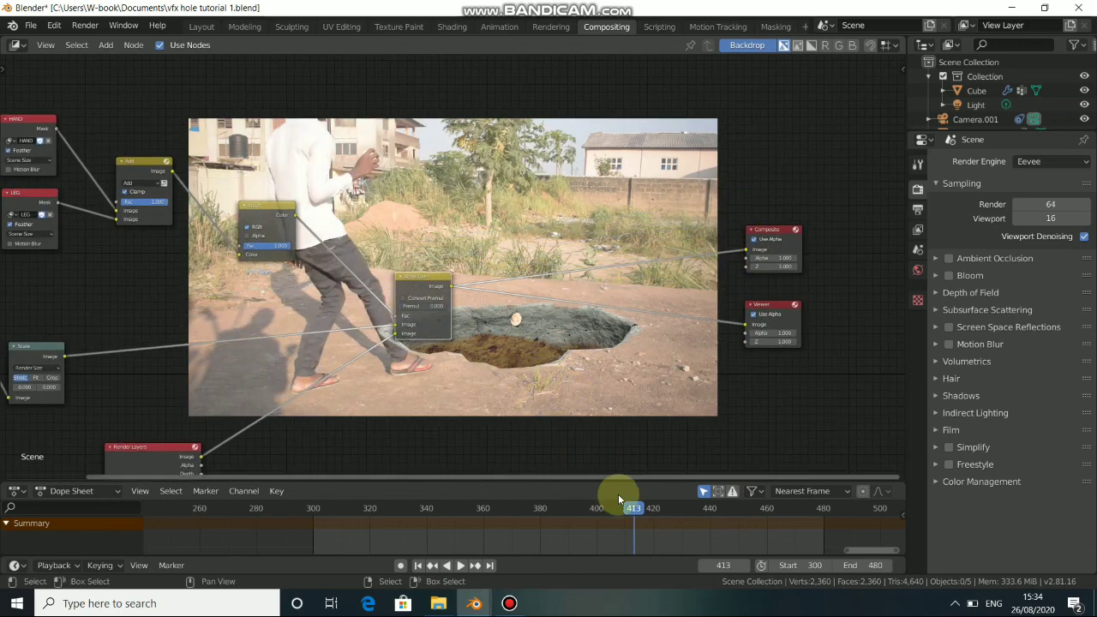
left_click(713, 535)
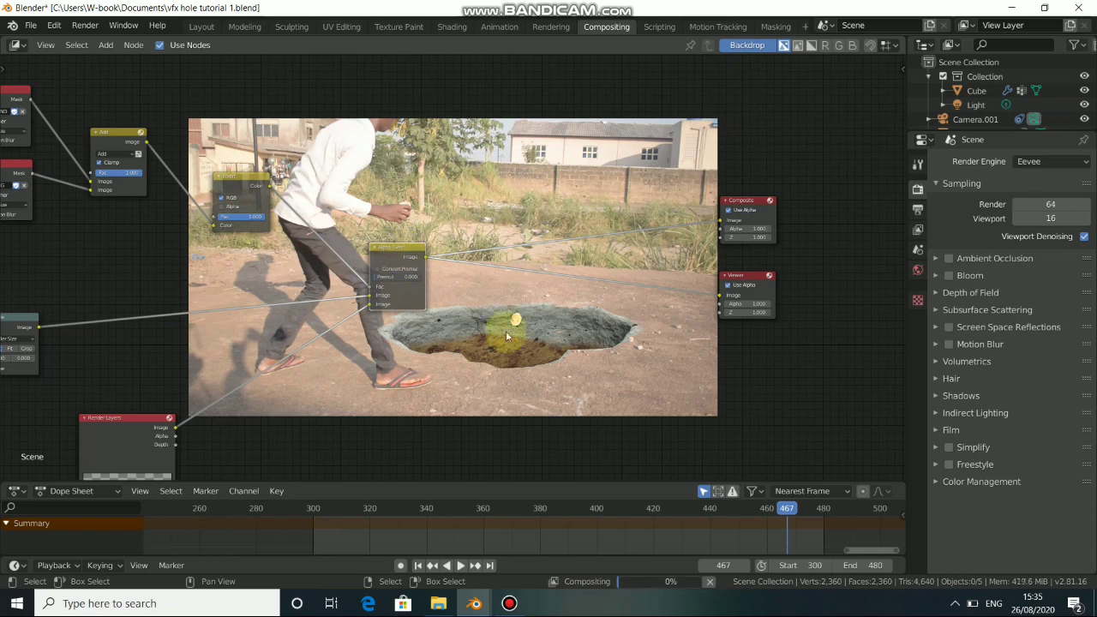
Step: Insert a Color Balance node between the Alpha Over node and the Composite and Viewer outputs
middle_click_drag(485, 311, 468, 256)
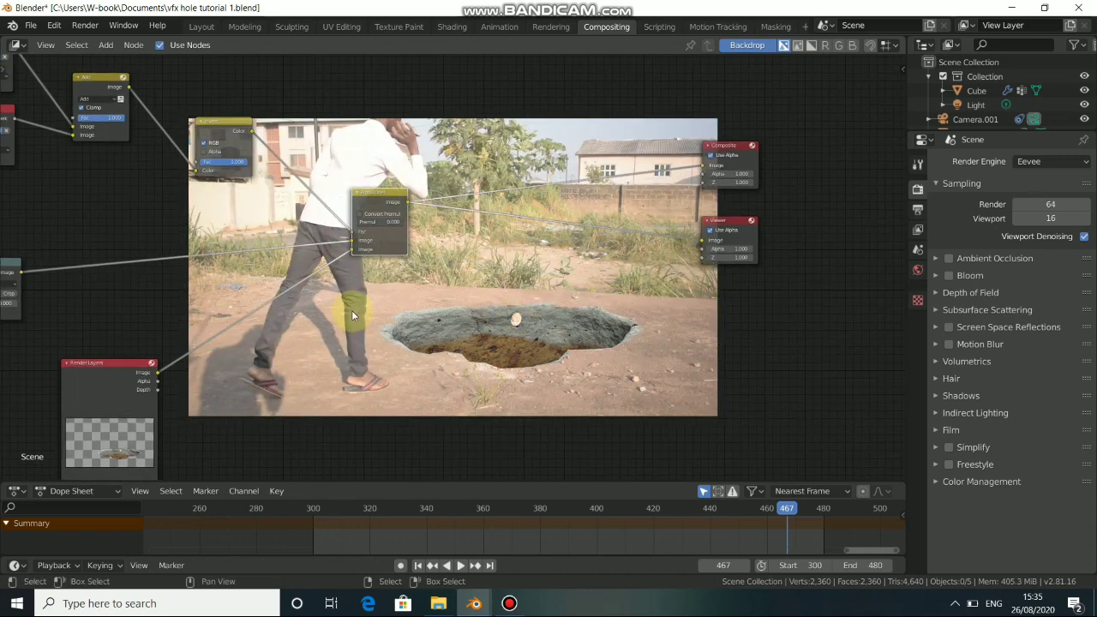
middle_click_drag(381, 384, 507, 319)
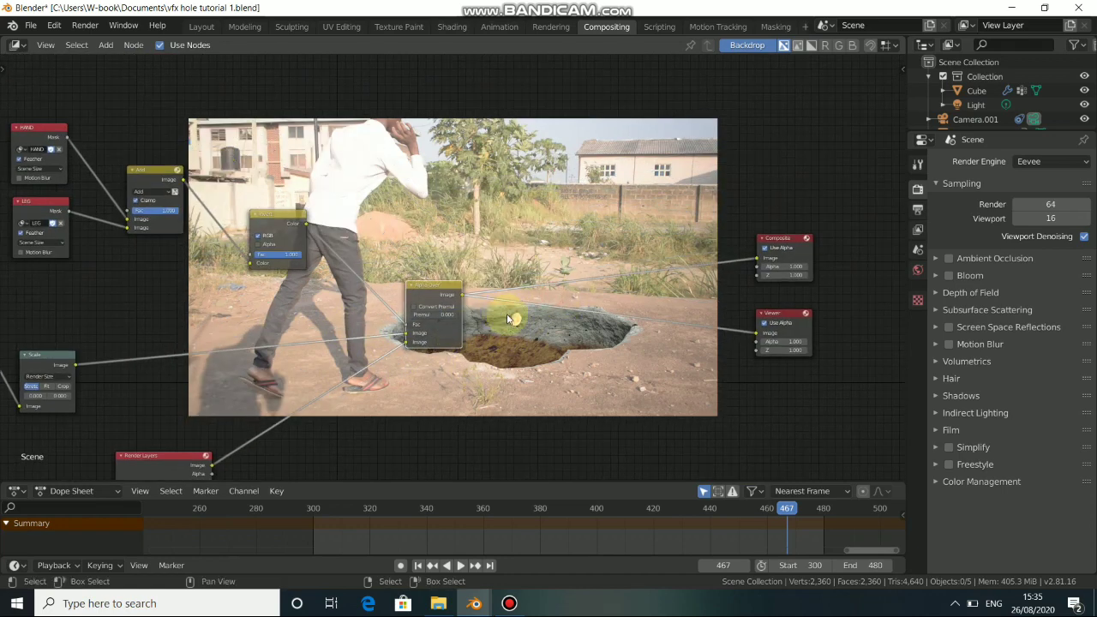
key("shift+a")
mouse_move(508, 317)
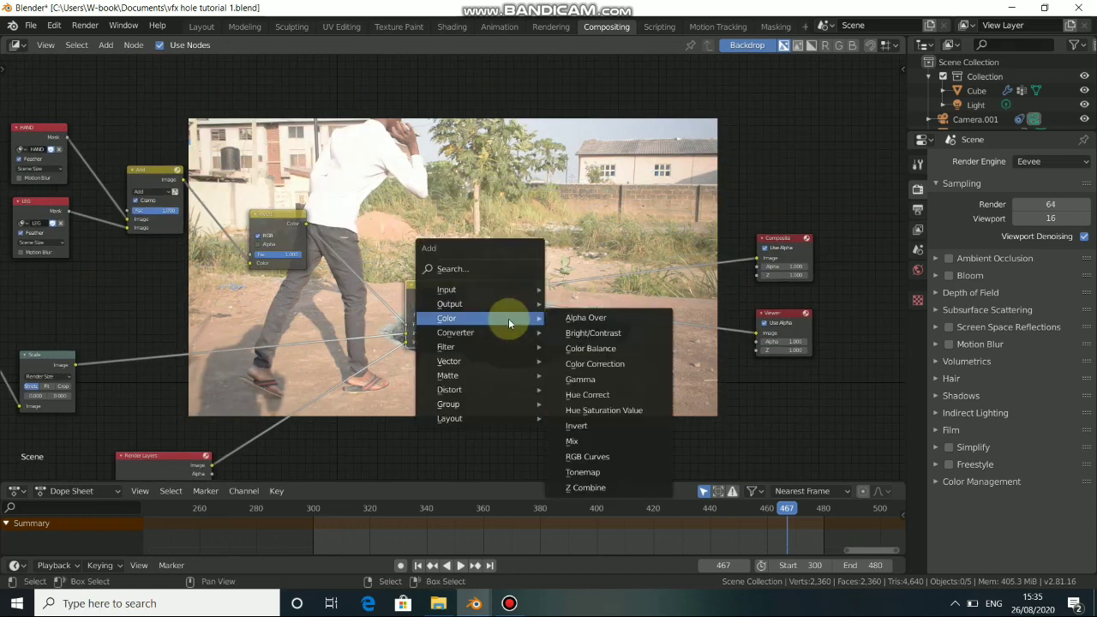
left_click(601, 349)
left_click(629, 265)
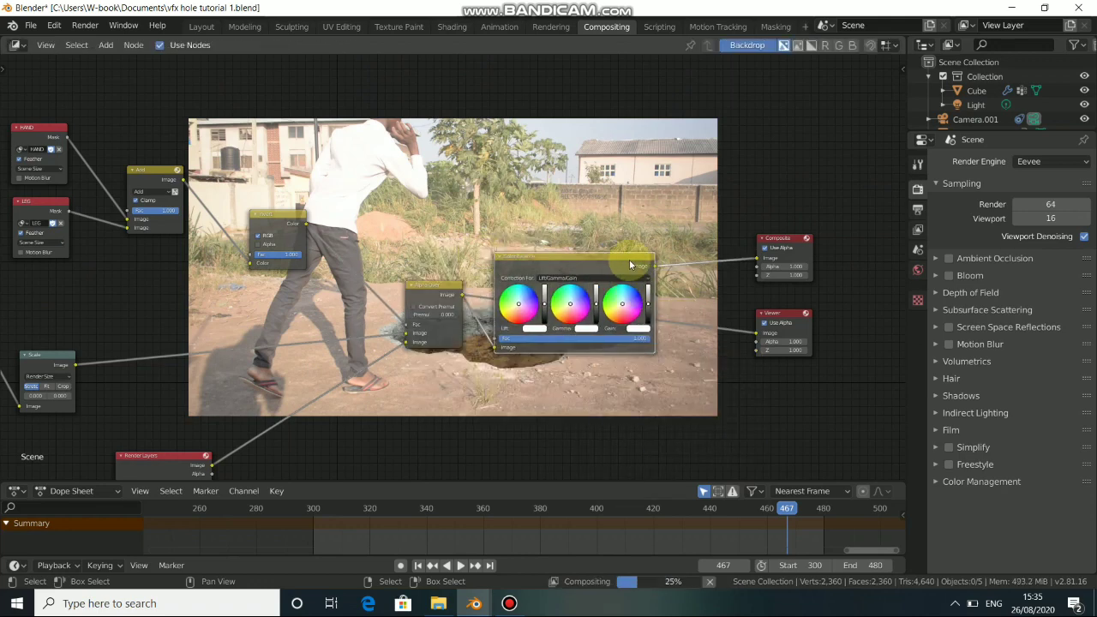
Step: Tint the Color Balance node's Gamma pale blue and lower its brightness slightly
scroll(585, 324, "up", 2)
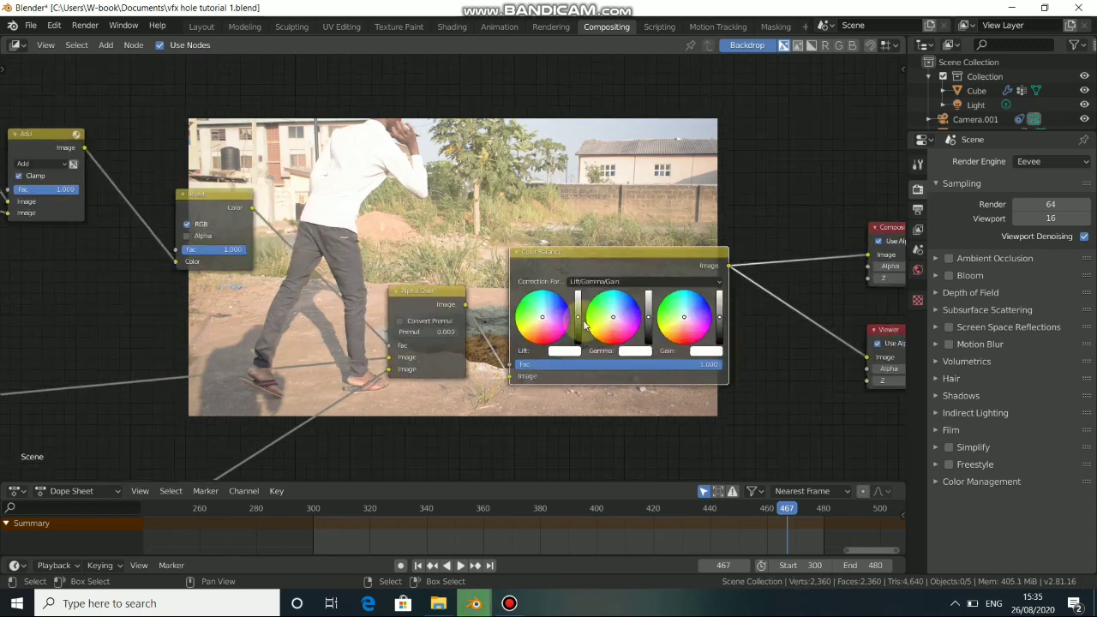
scroll(600, 336, "up", 2)
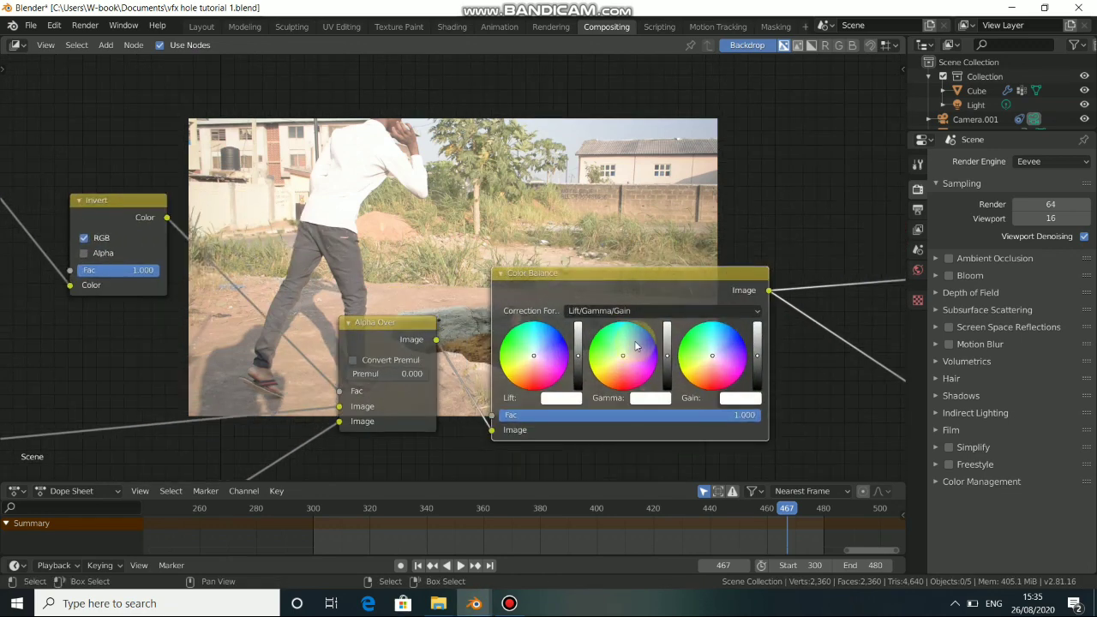
left_click(632, 343)
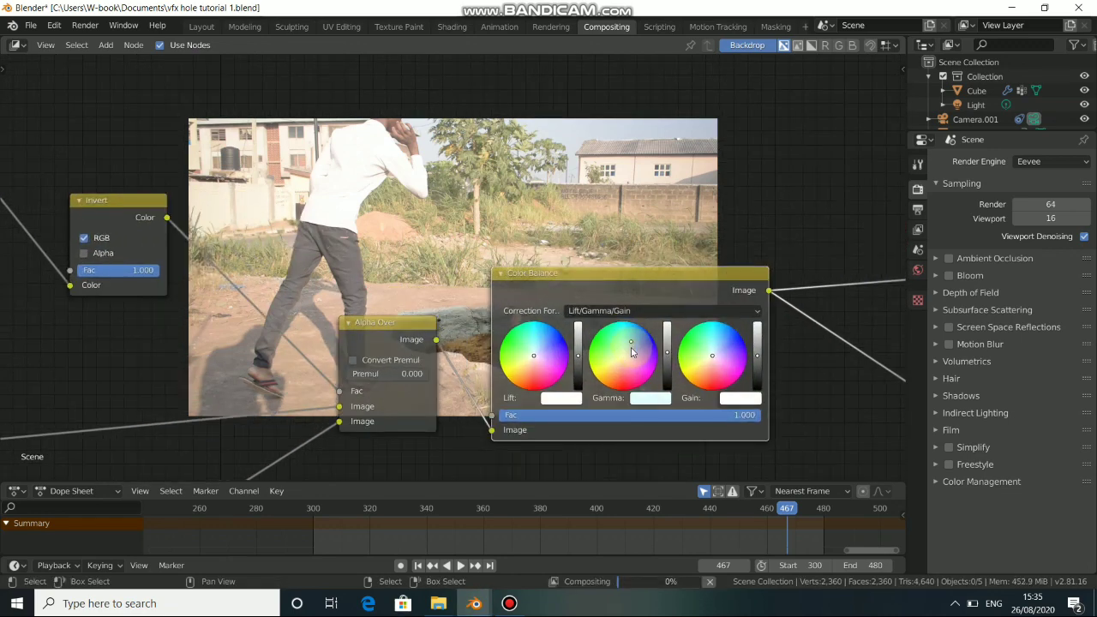
left_click_drag(648, 237, 605, 243, "alt")
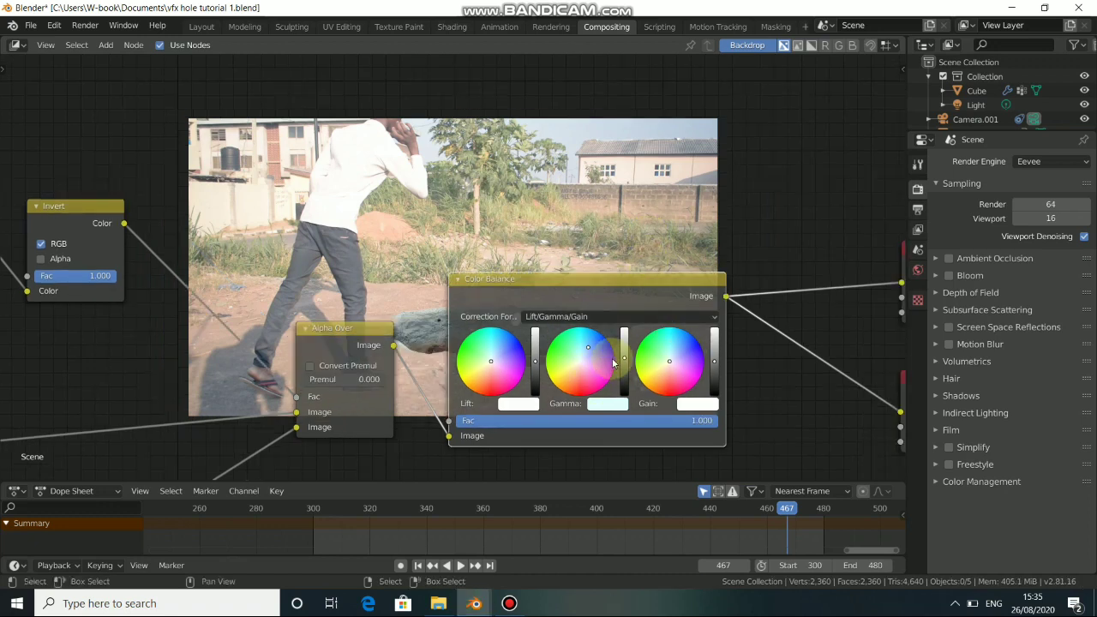
left_click(624, 362)
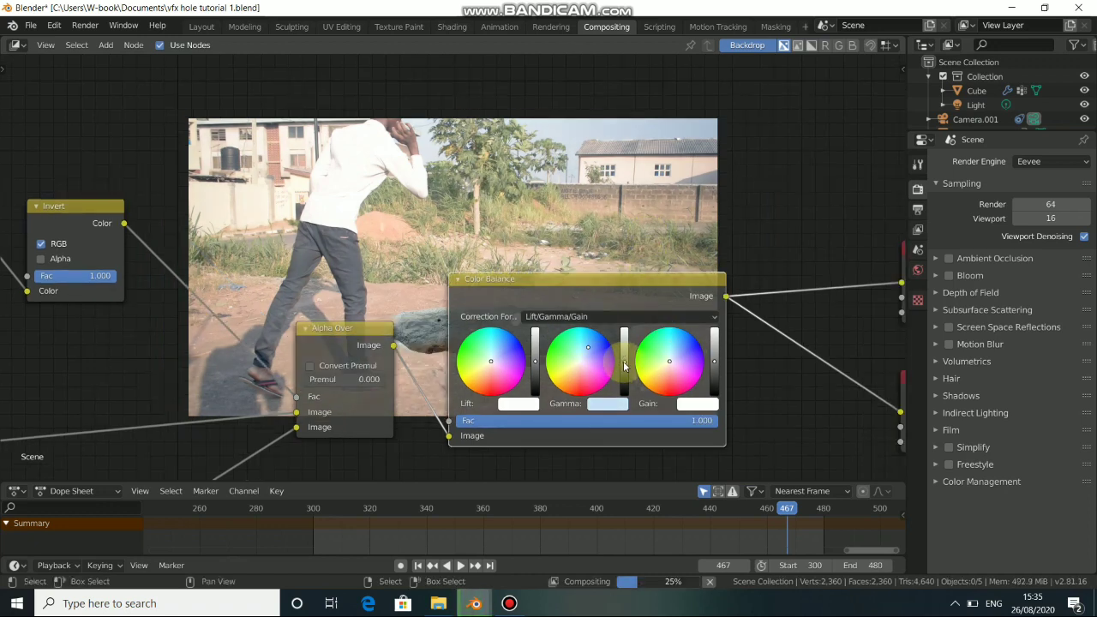
Step: Tint the Color Balance Gain pale yellow and the Lift faintly green, and check the graded hole in the backdrop
left_click(662, 372)
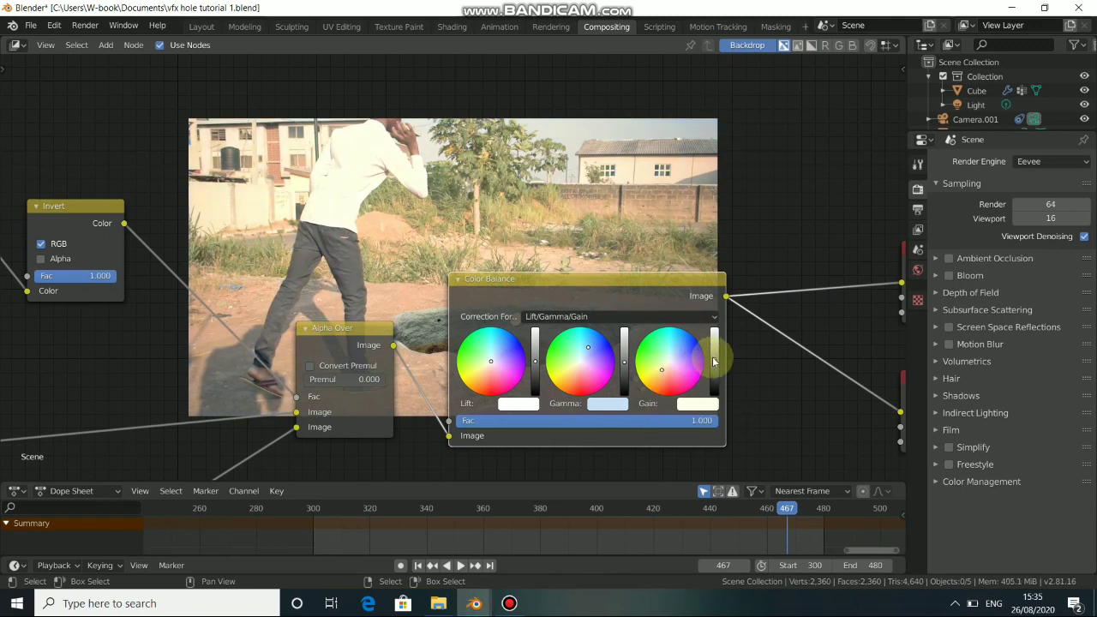
left_click(485, 360)
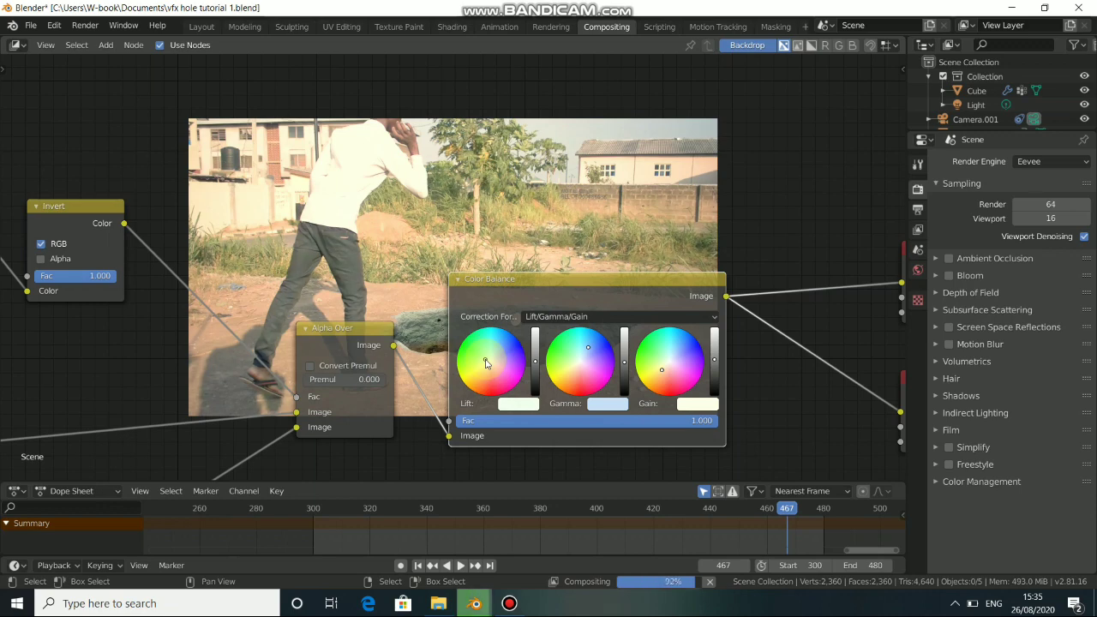
scroll(565, 291, "down", 2)
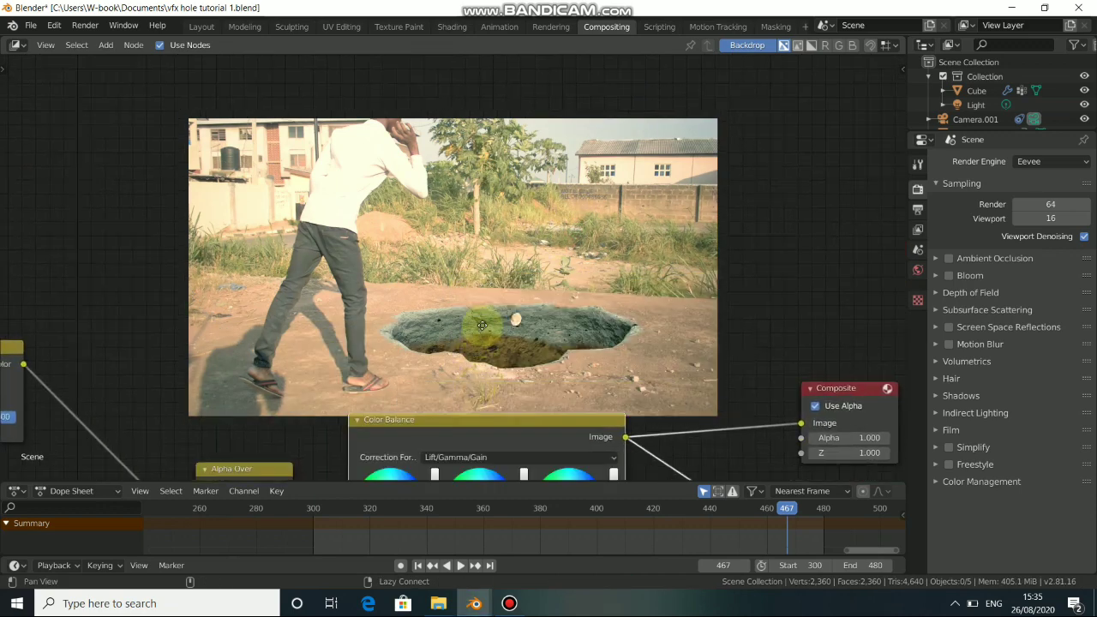
scroll(578, 330, "down", 2)
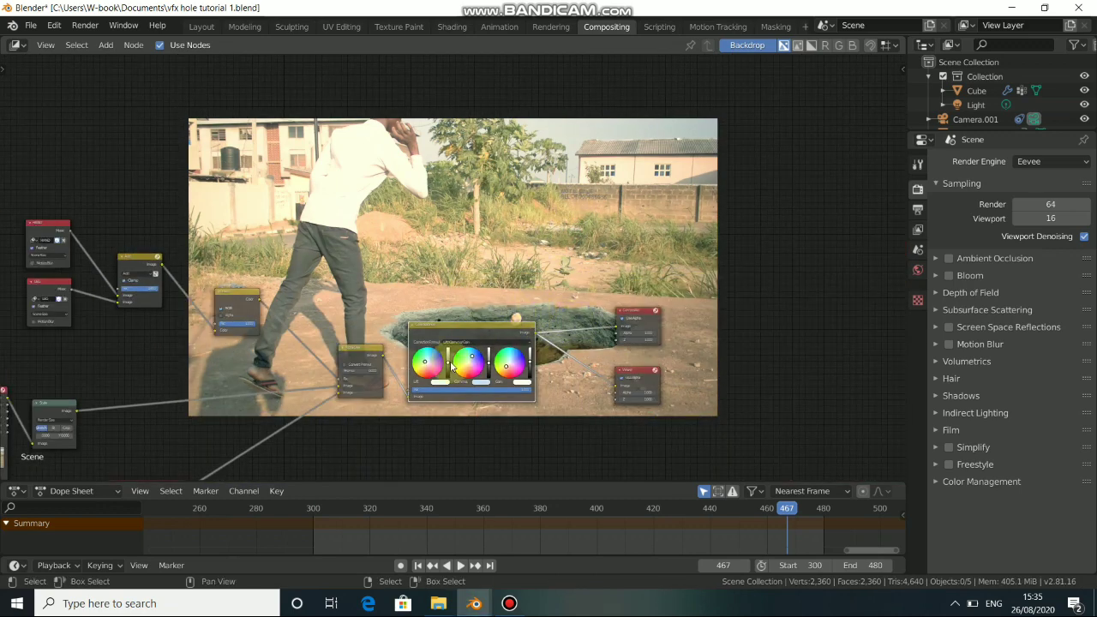
Step: Set the render output path to the earthq folder in Videos with the file name VFX HOLE
left_click(917, 166)
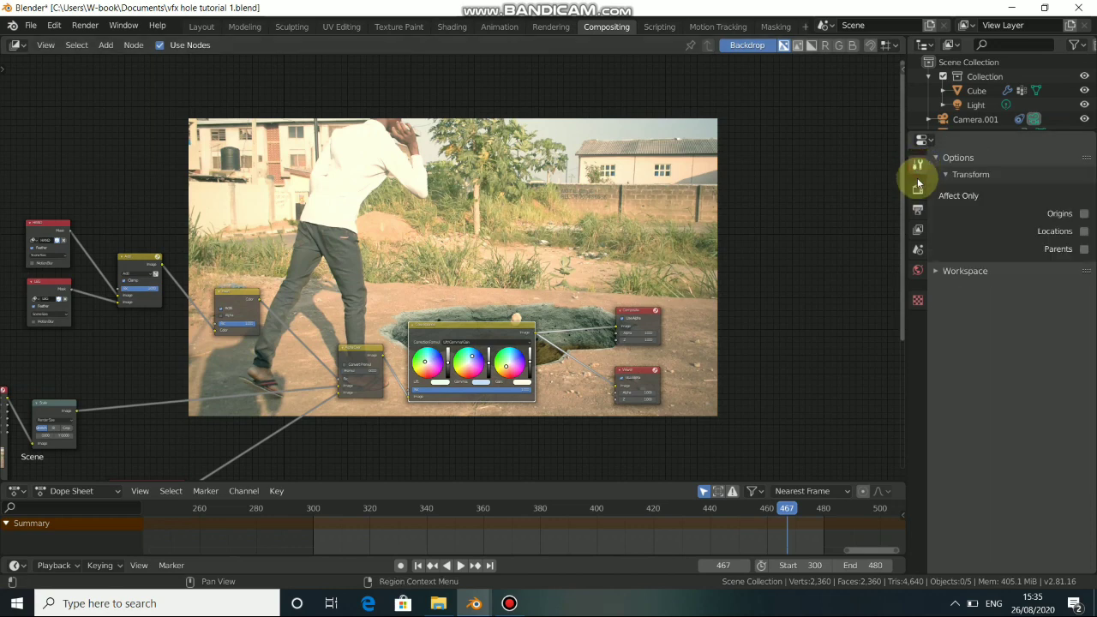
left_click(917, 188)
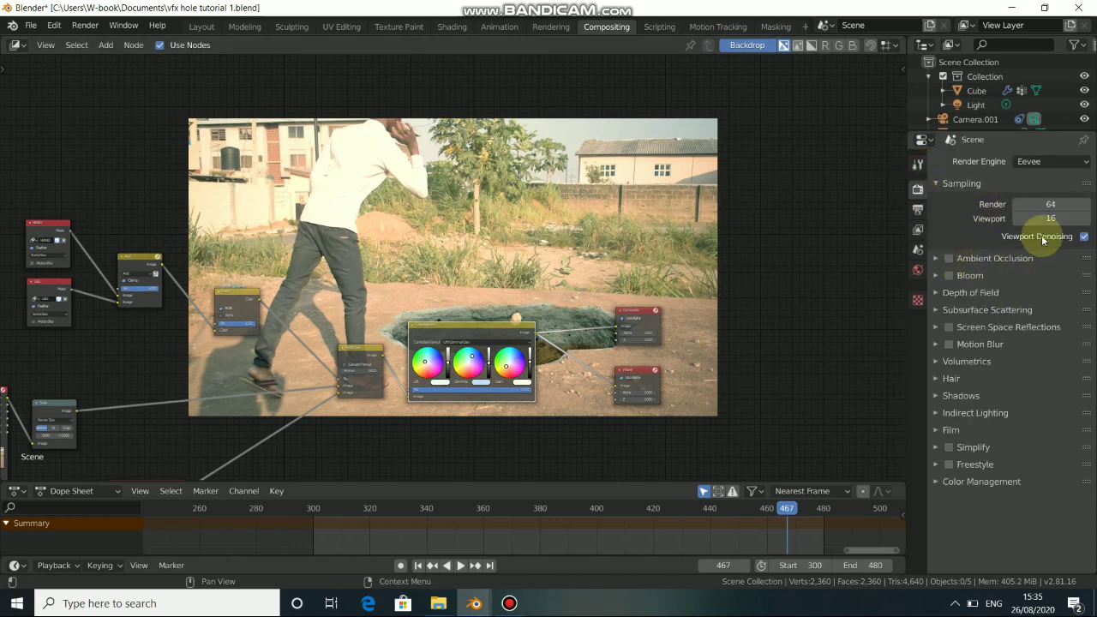
left_click(918, 209)
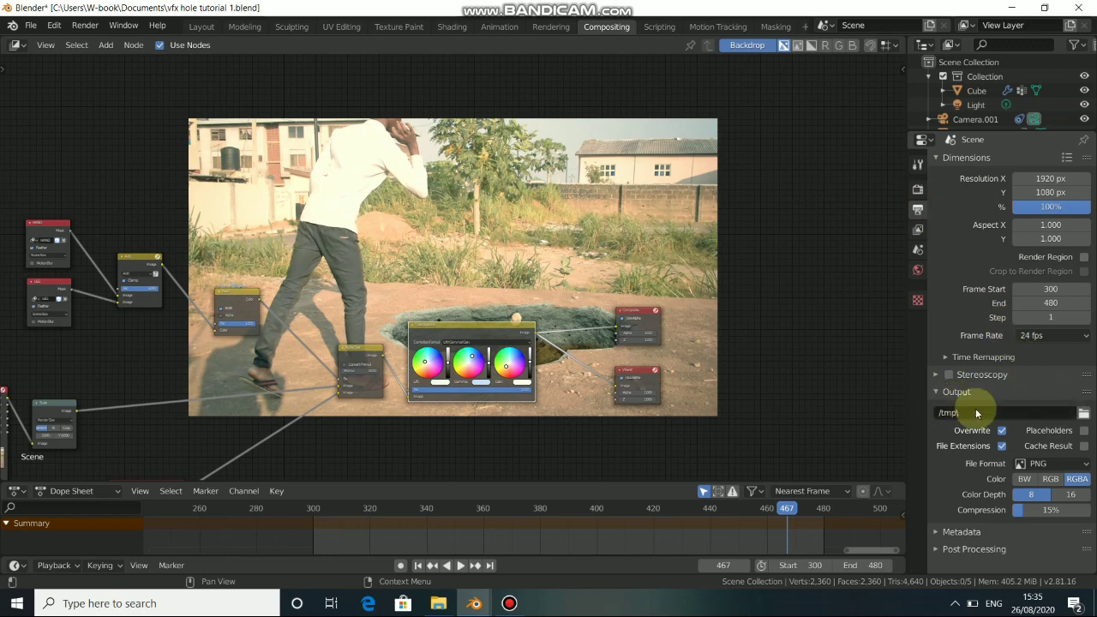
left_click(1084, 412)
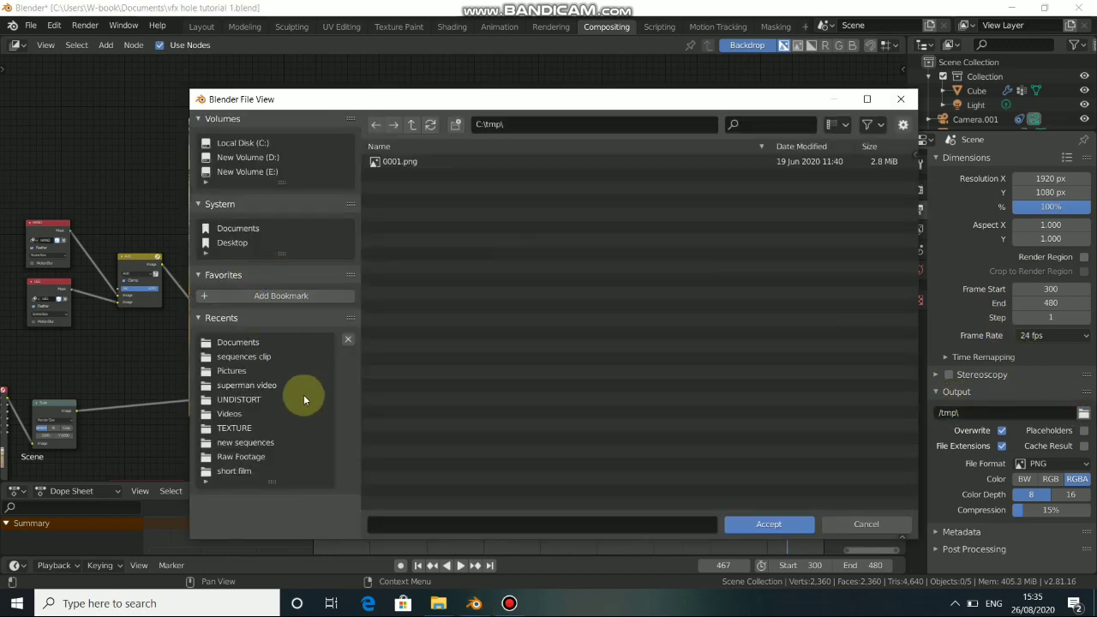
left_click(439, 603)
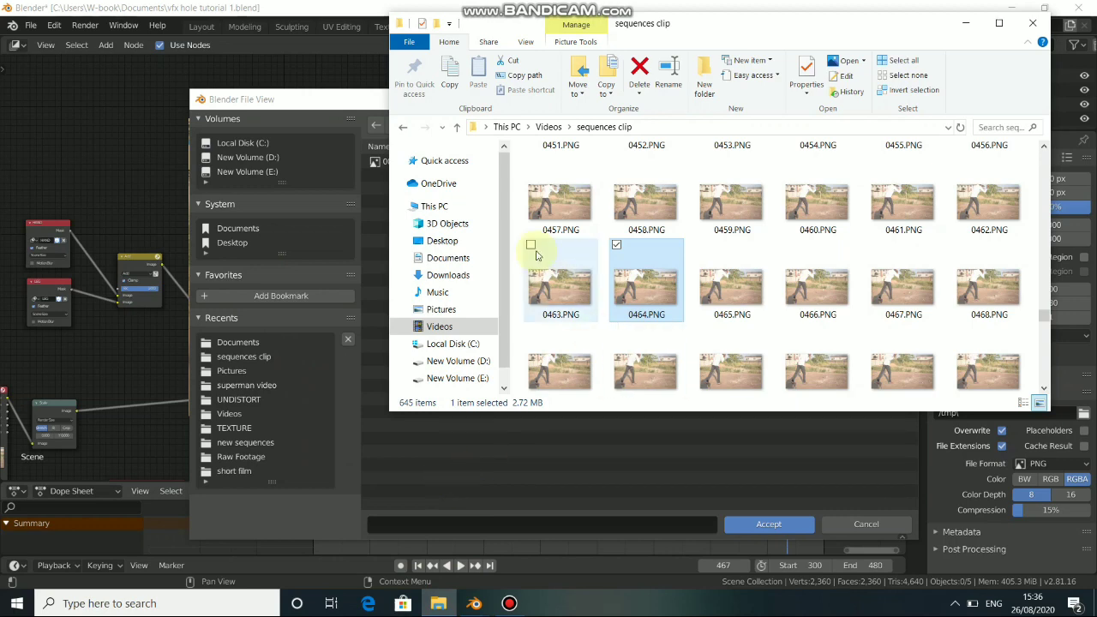
left_click(402, 127)
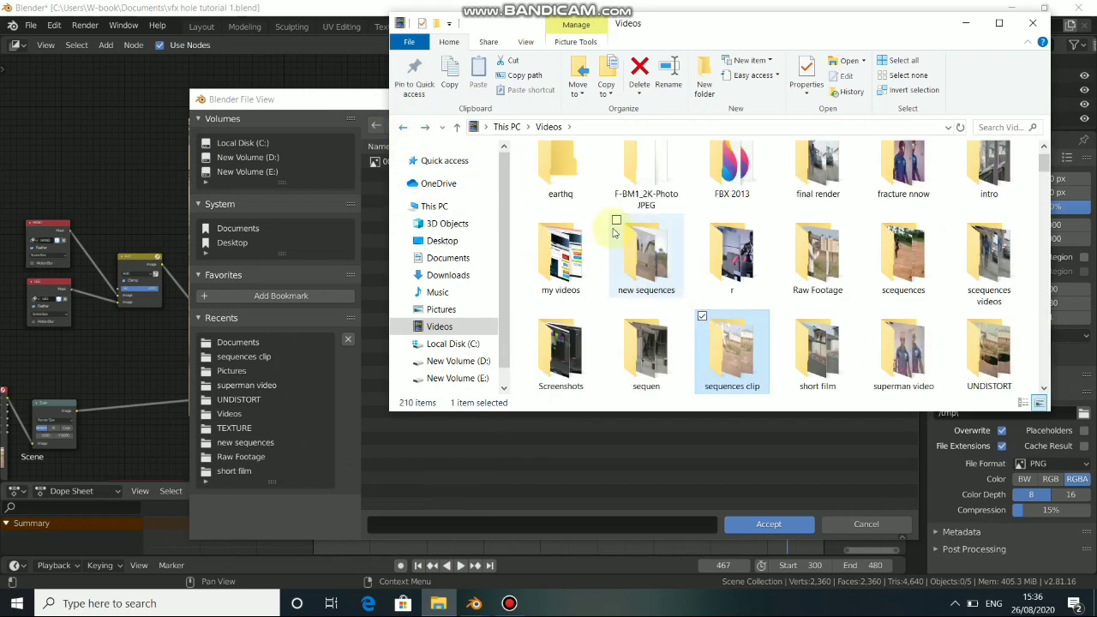
scroll(631, 248, "up", 1)
double_click(570, 182)
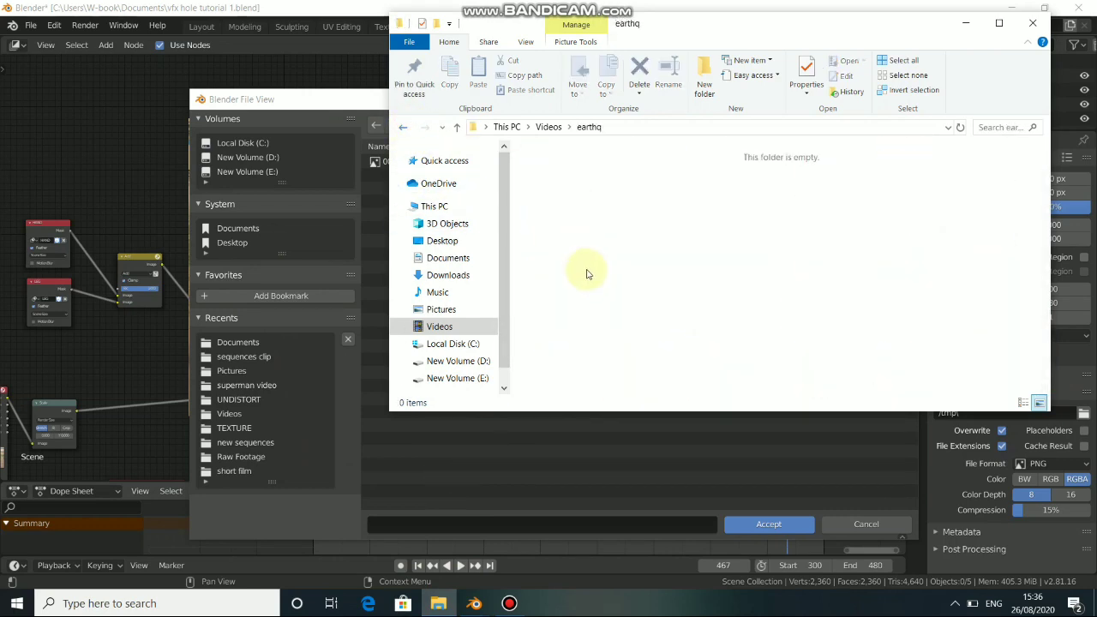
left_click(402, 127)
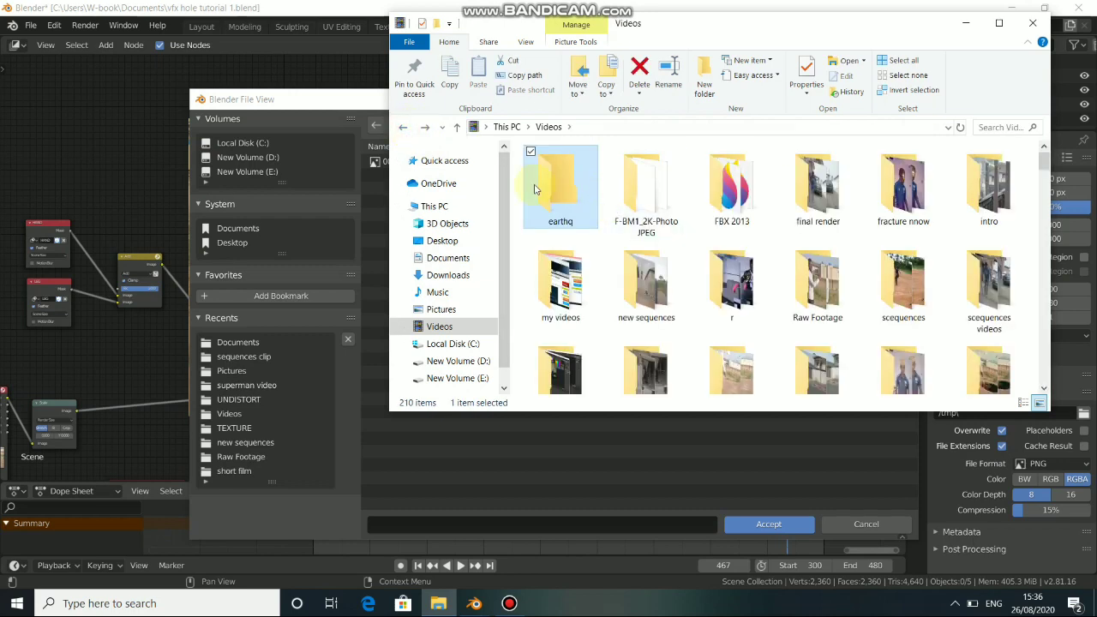
left_click_drag(535, 189, 522, 433)
left_click(667, 527)
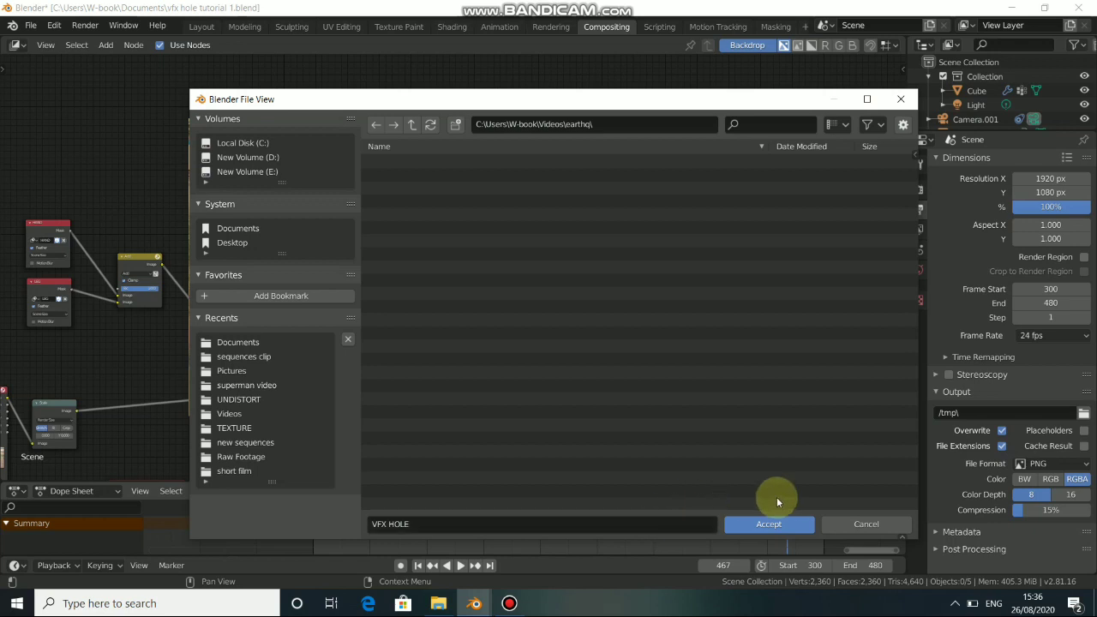
left_click(768, 523)
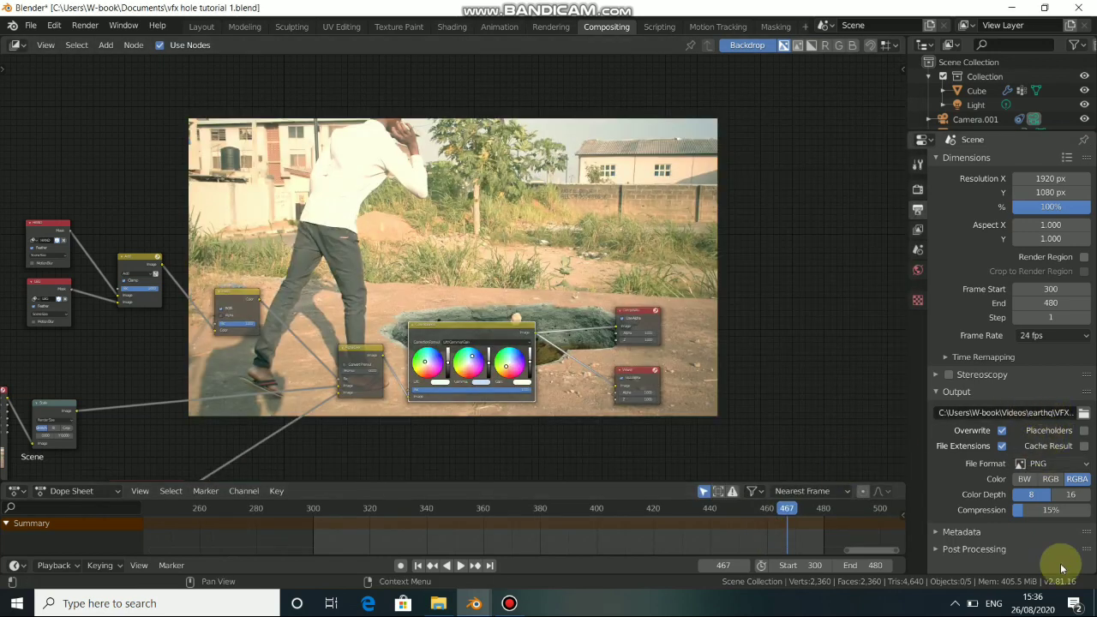
Step: Set the output file format to FFmpeg video with an MPEG-4 container
left_click(1061, 464)
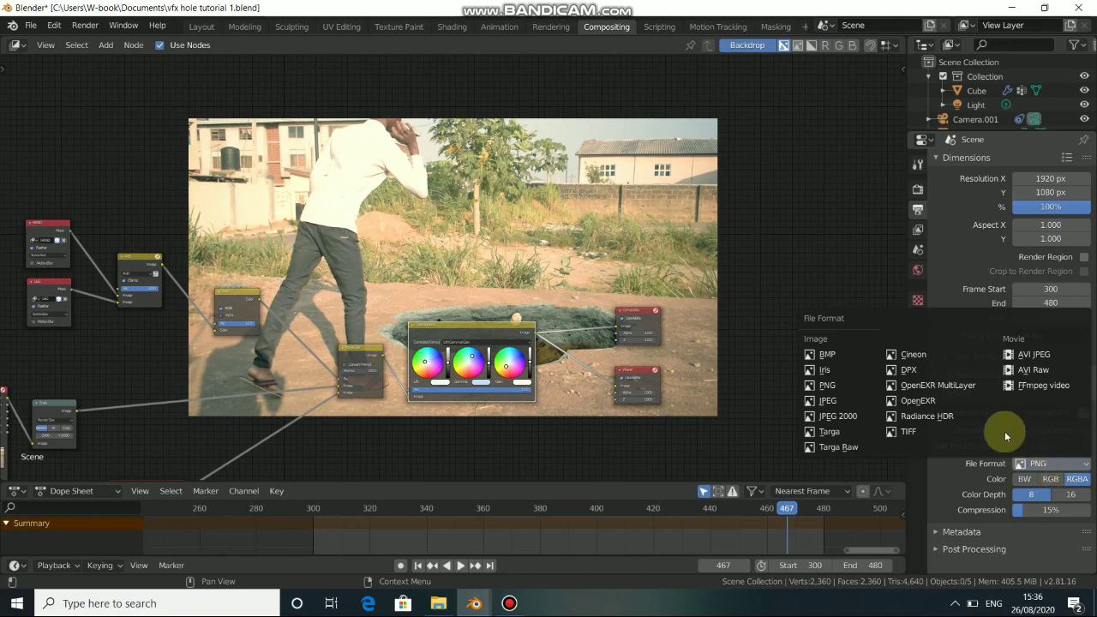
left_click(1059, 386)
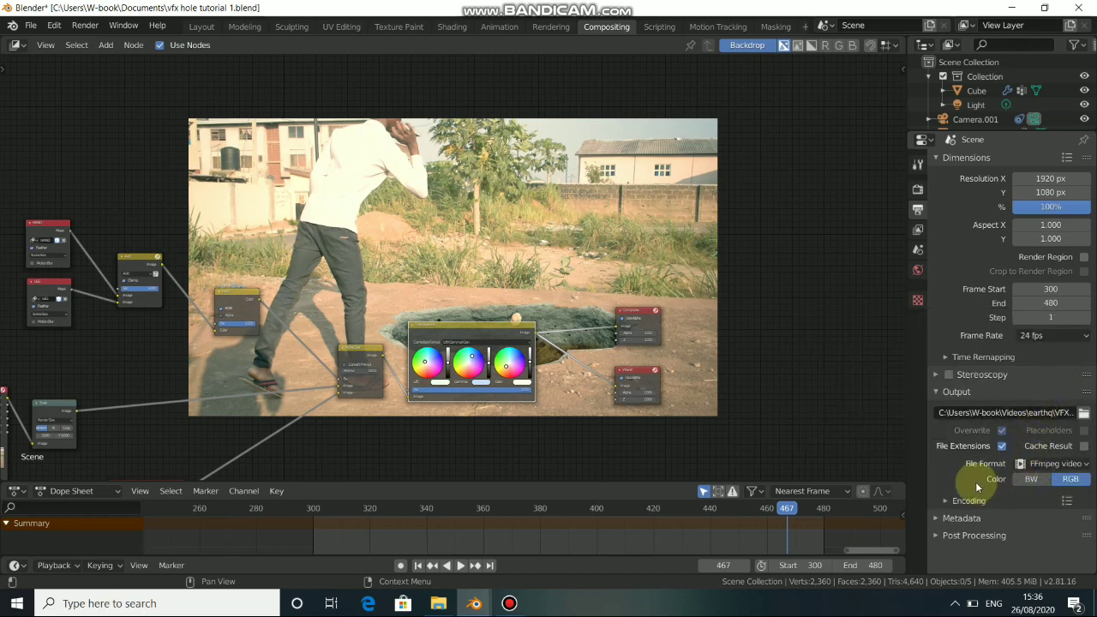
left_click(951, 500)
scroll(985, 499, "down", 2)
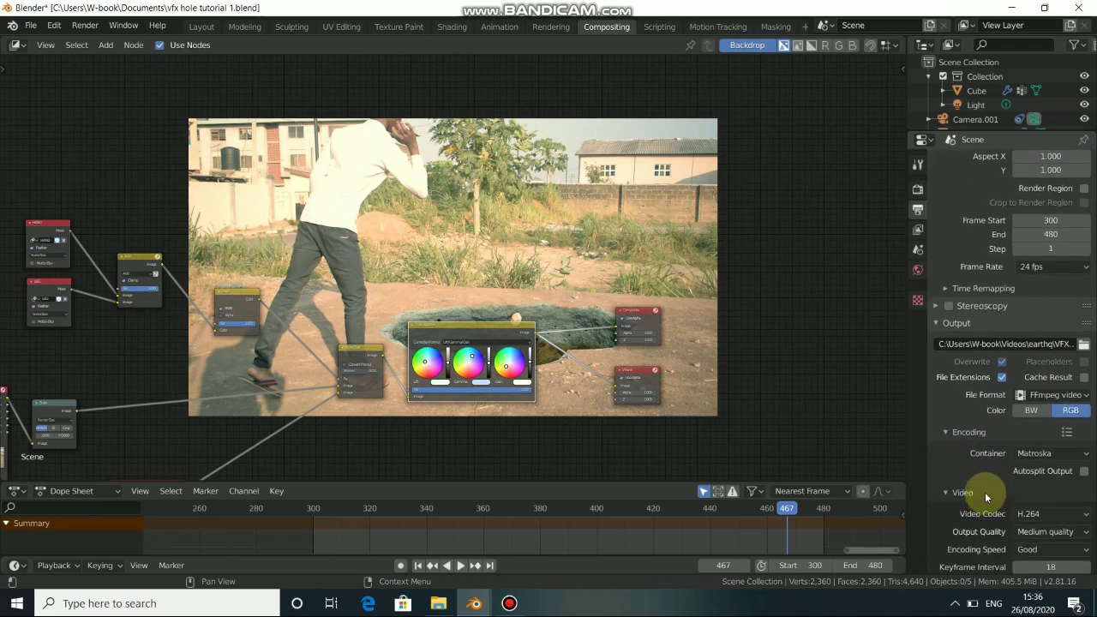
left_click(1041, 454)
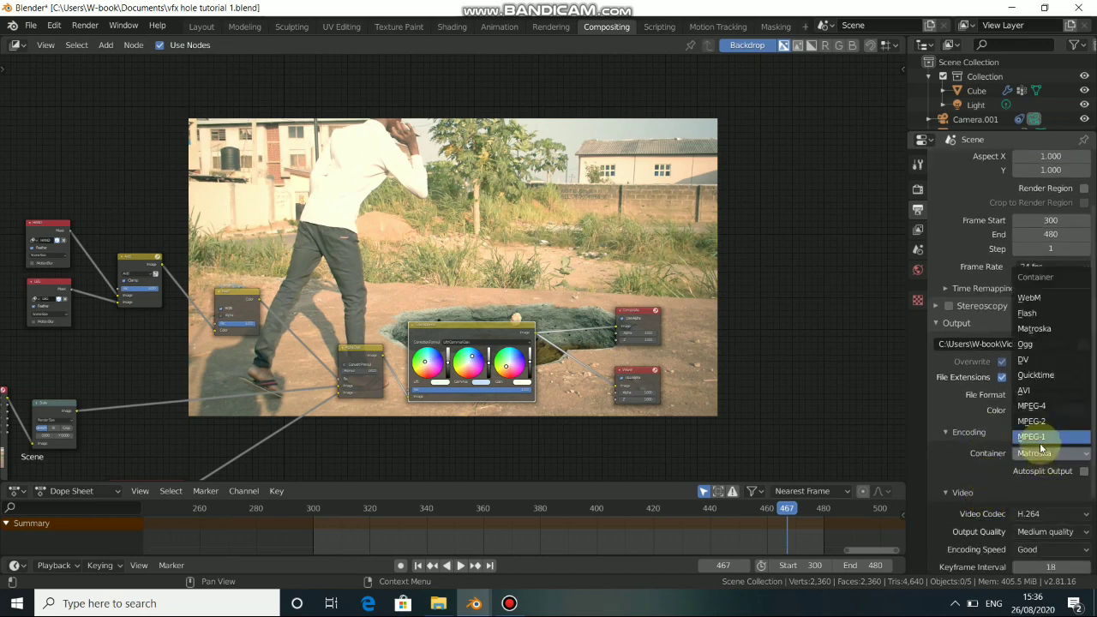
left_click(1034, 406)
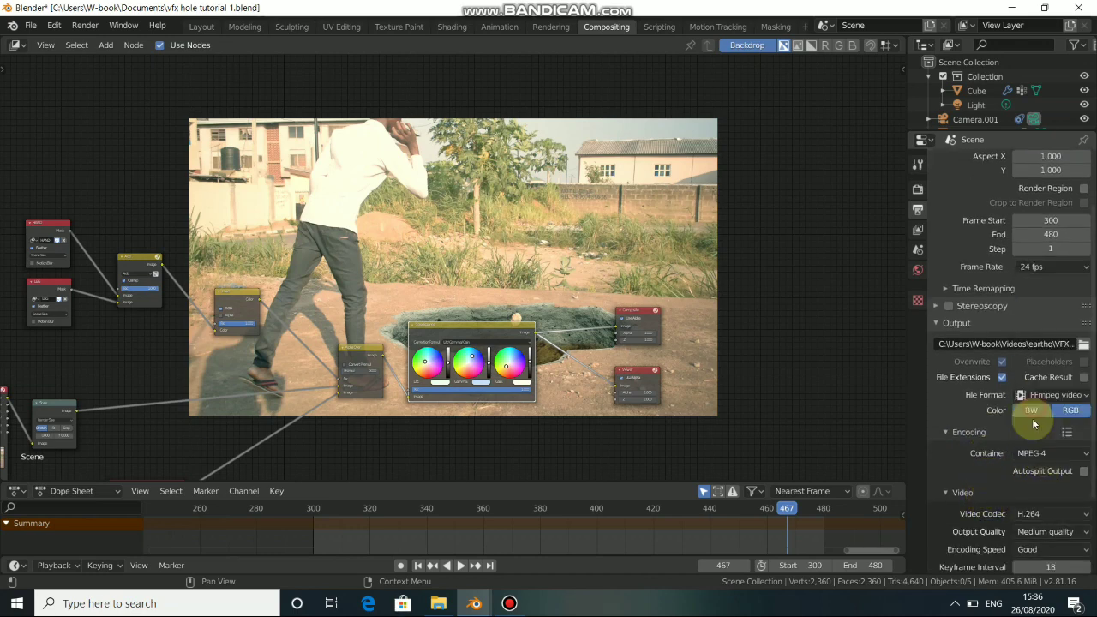
Step: Set the video encoding's output quality to High quality
scroll(1001, 492, "down", 1)
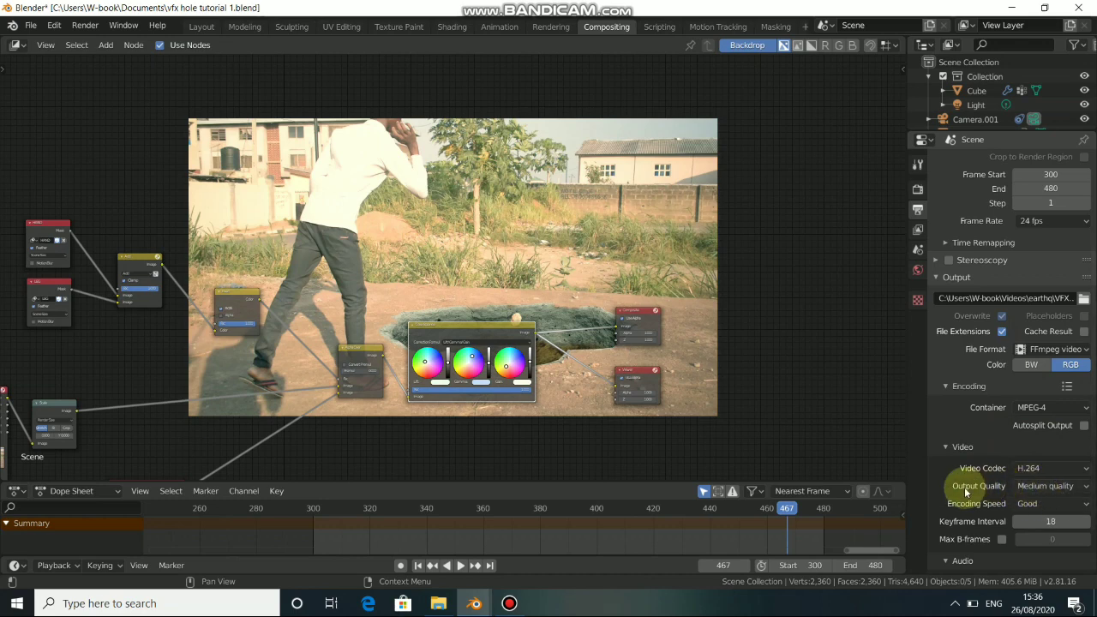
left_click(1035, 486)
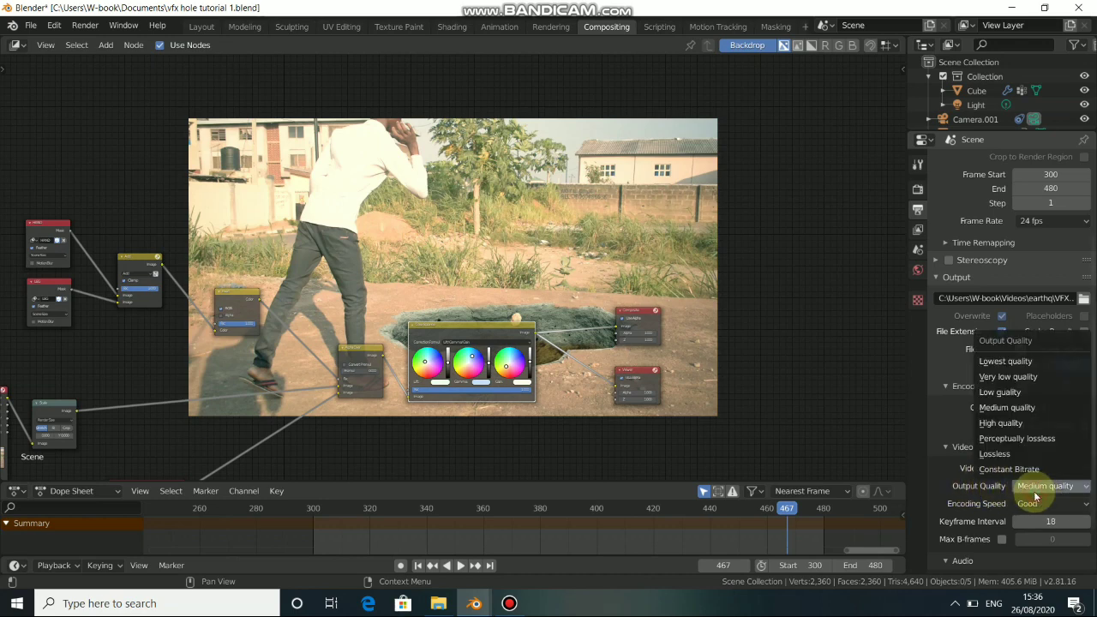
left_click(1002, 422)
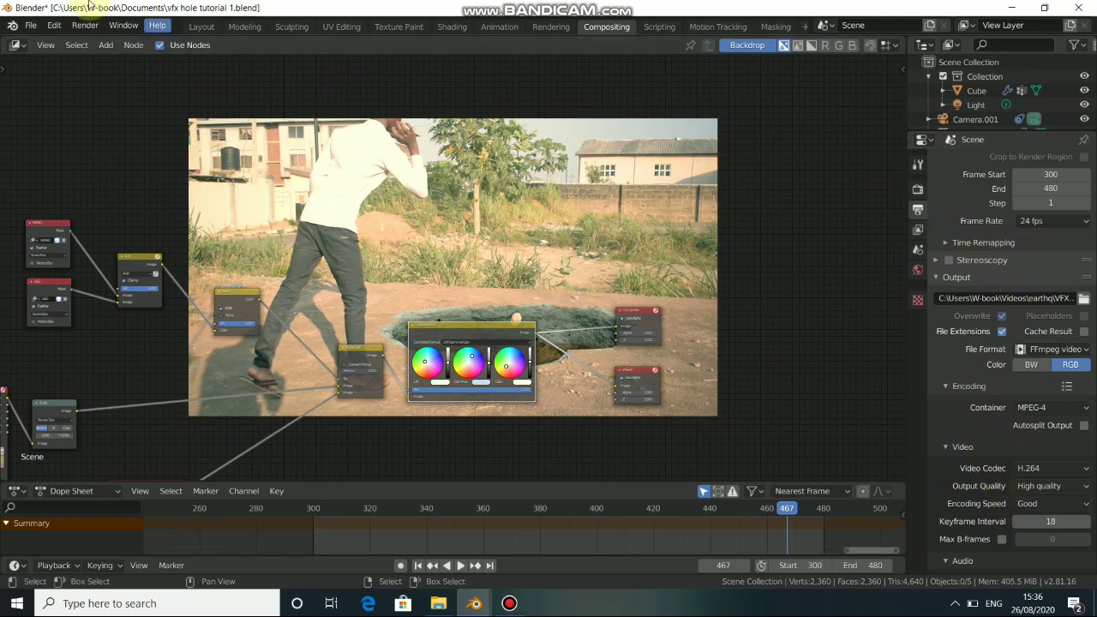
Step: Examine the graded composite in the backdrop with the node tree clear of the hole
left_click(89, 27)
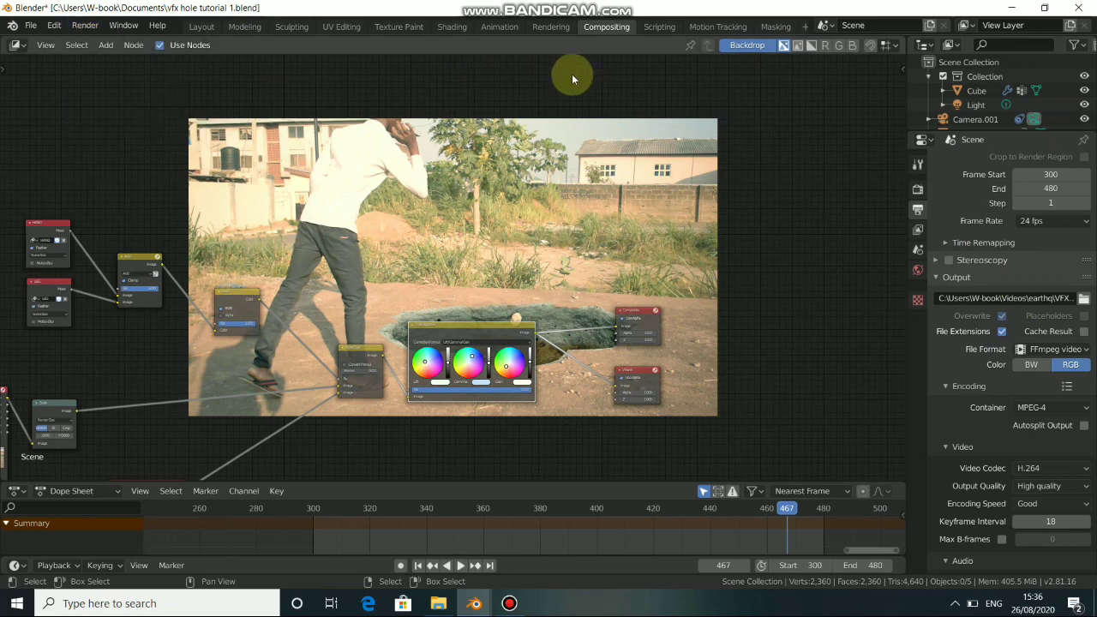
key("ctrl+s")
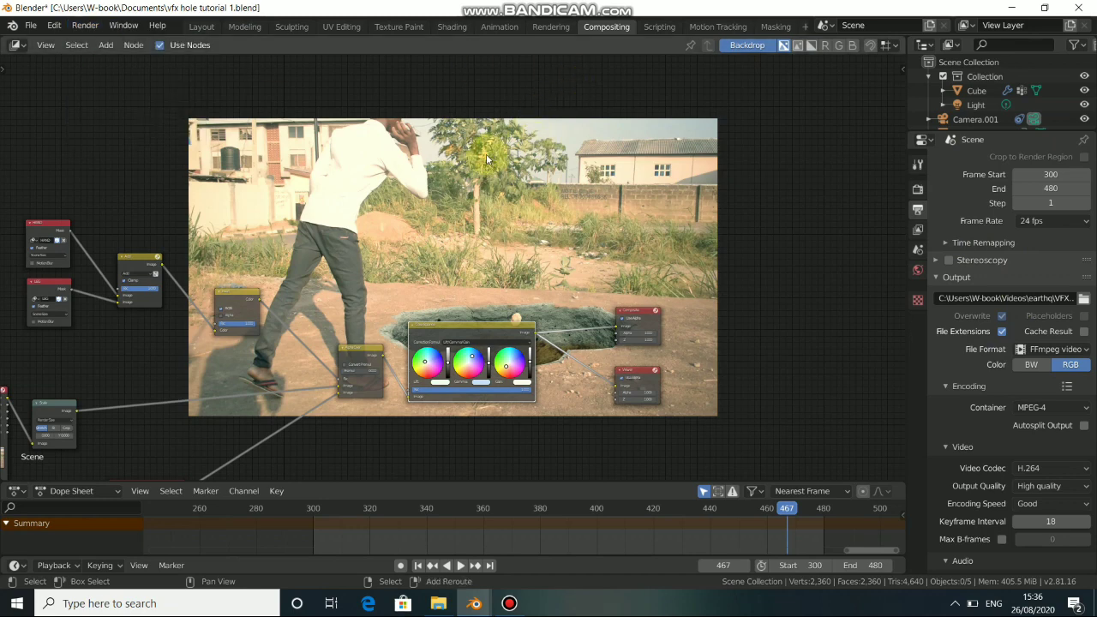
left_click_drag(478, 166, 644, 205, "alt")
left_click_drag(491, 237, 596, 165, "alt")
left_click_drag(646, 265, 544, 200, "alt")
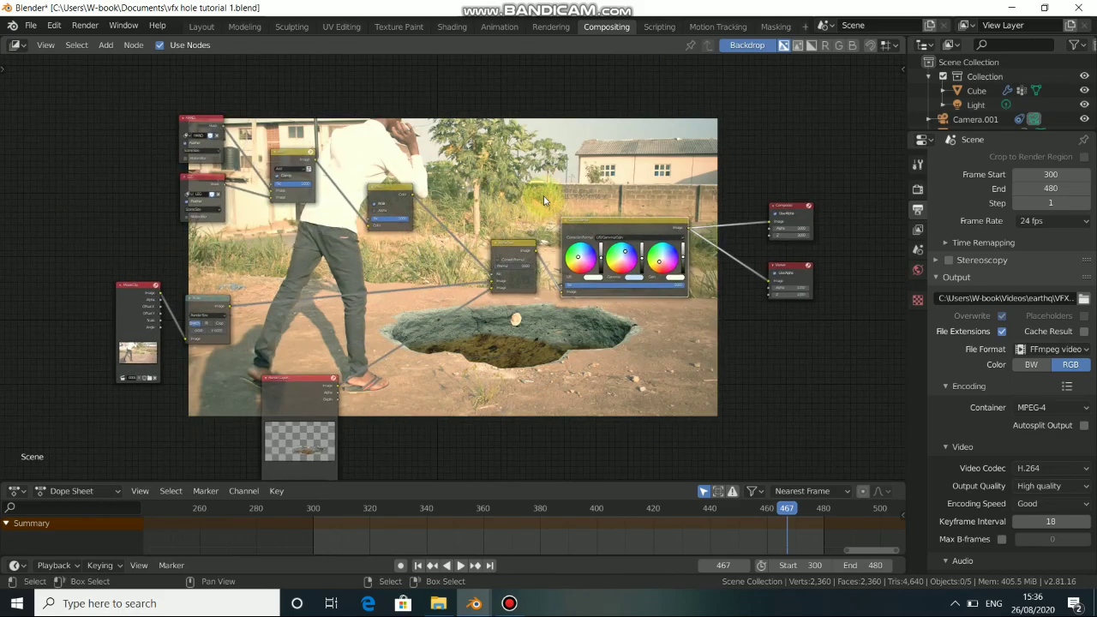